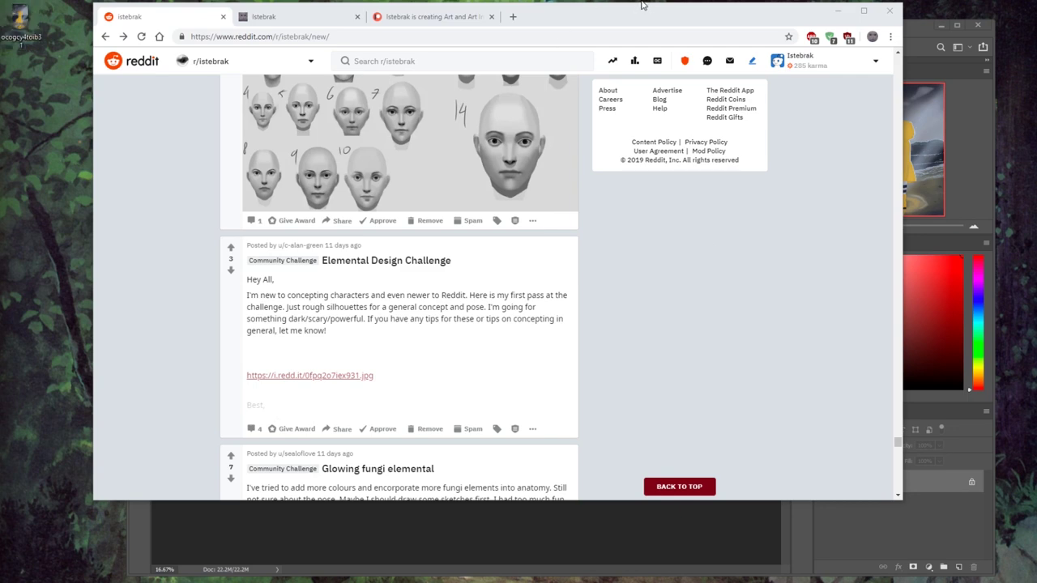
Bring the browser back in front of Photoshop and open the main page of the r/istebrak community.
click(909, 32)
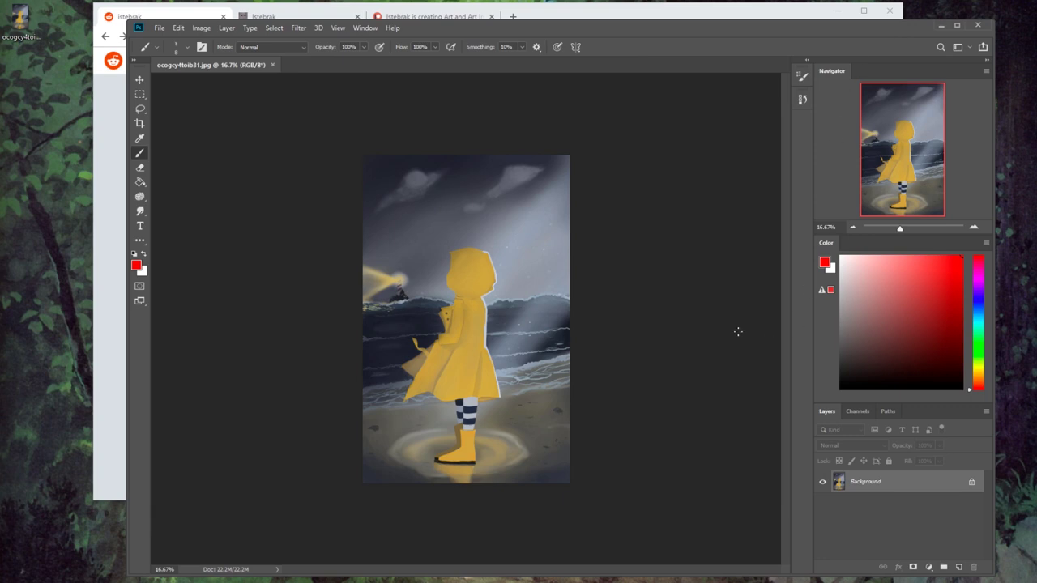
click(645, 17)
drag(645, 17, 639, 19)
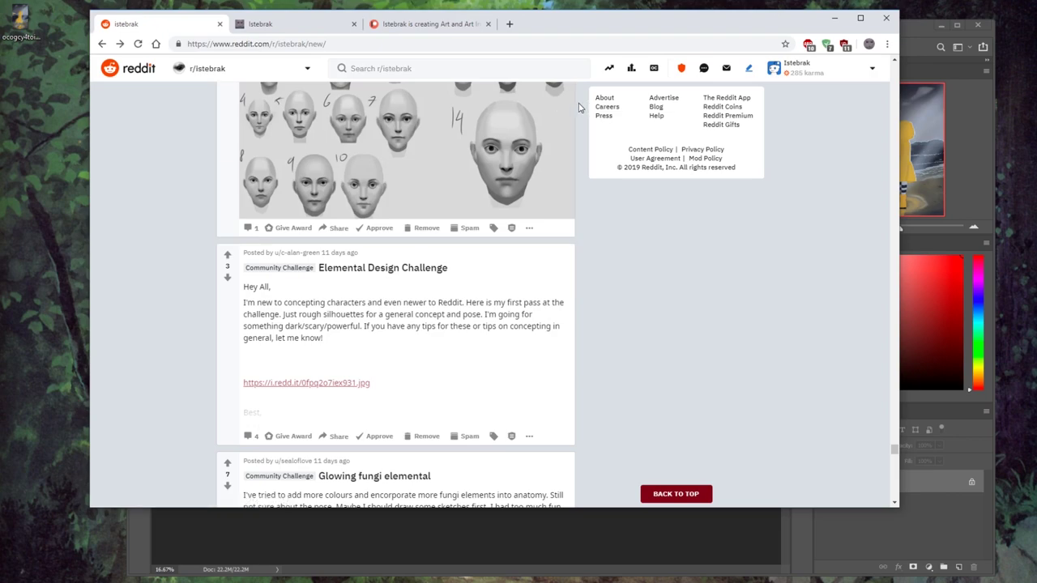
scroll(579, 104, down, 15)
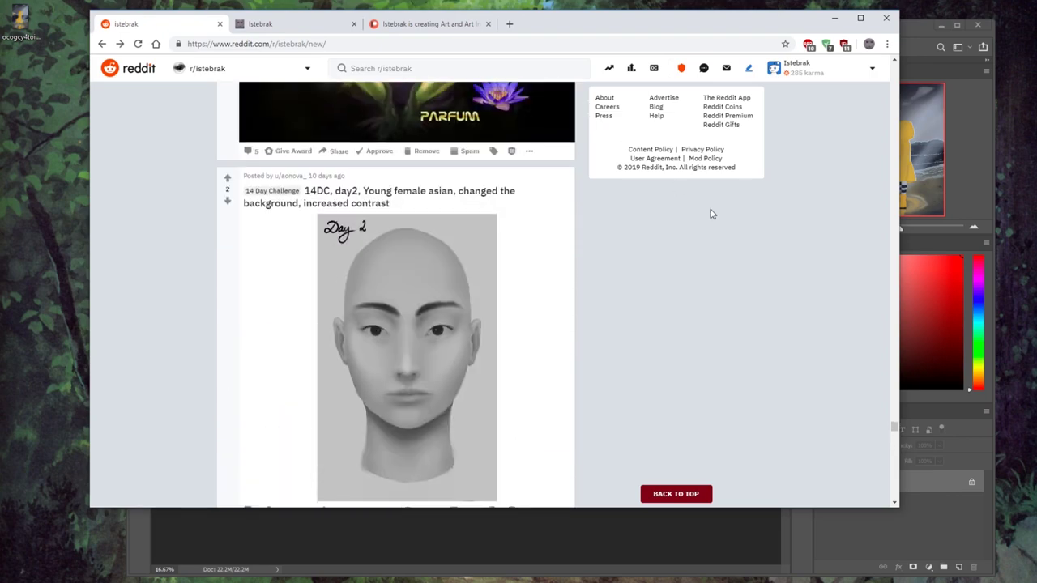
drag(894, 428, 922, 87)
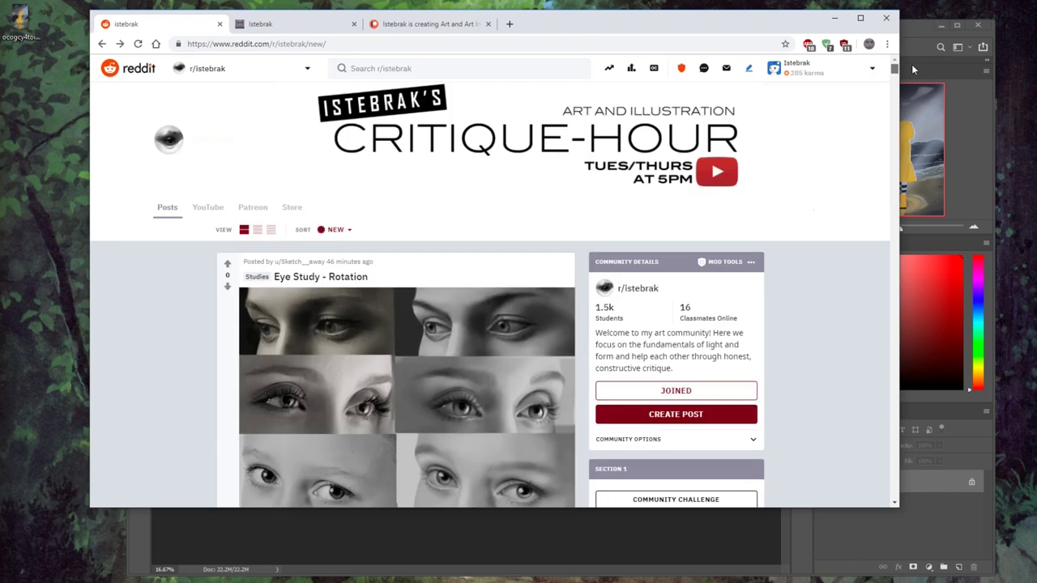
click(635, 290)
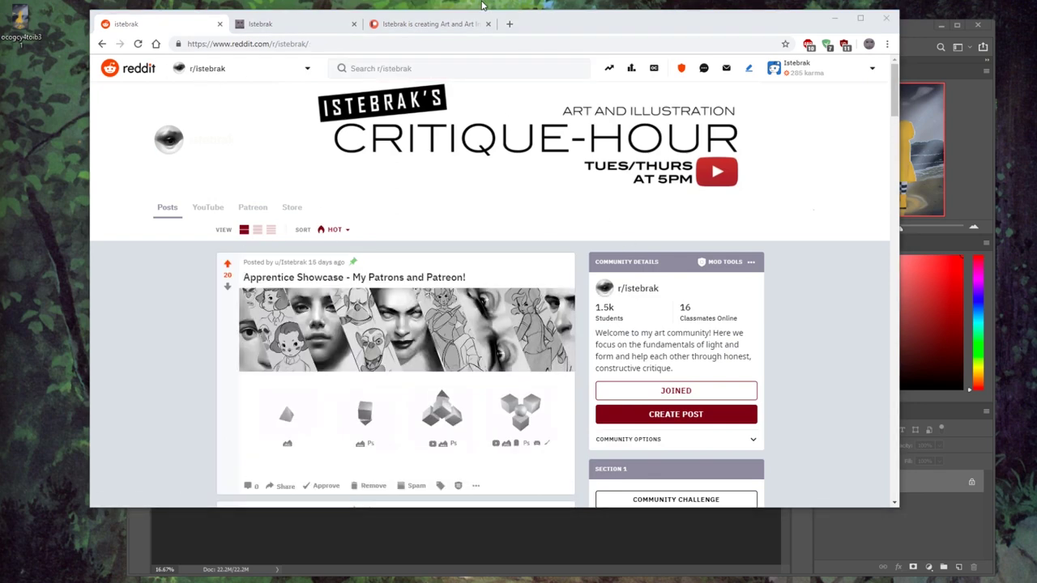
Open the pinned Elemental Character Design challenge post and highlight its theme, Luminescent Humanoid Elemental.
mouse_move(276, 464)
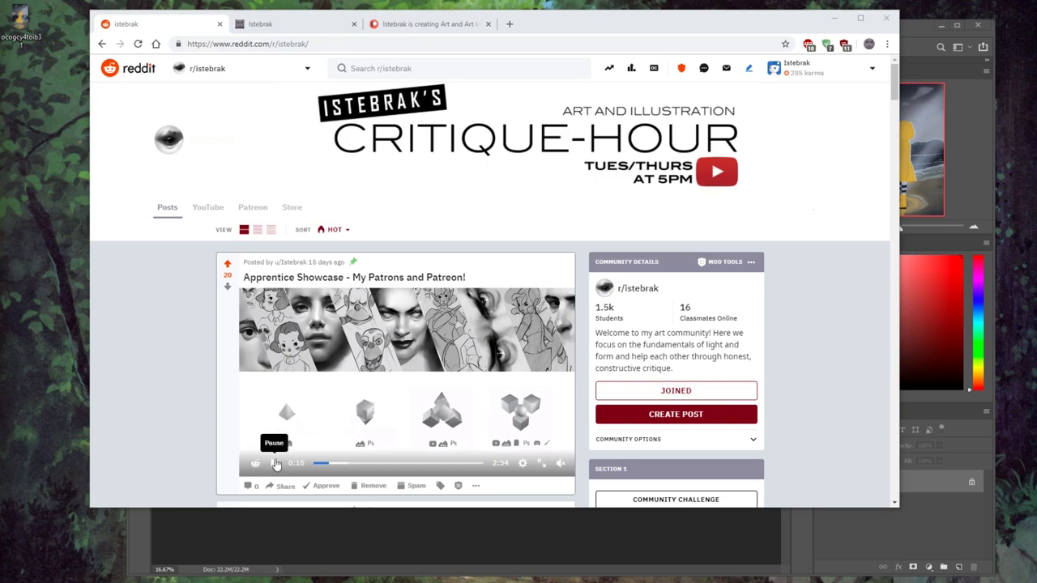
scroll(162, 346, down, 4)
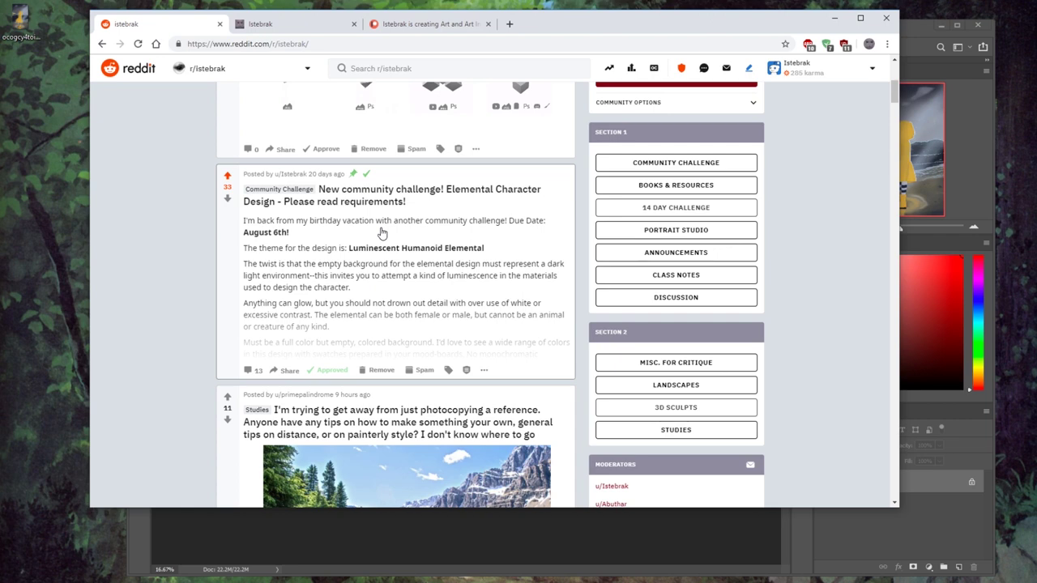
click(377, 231)
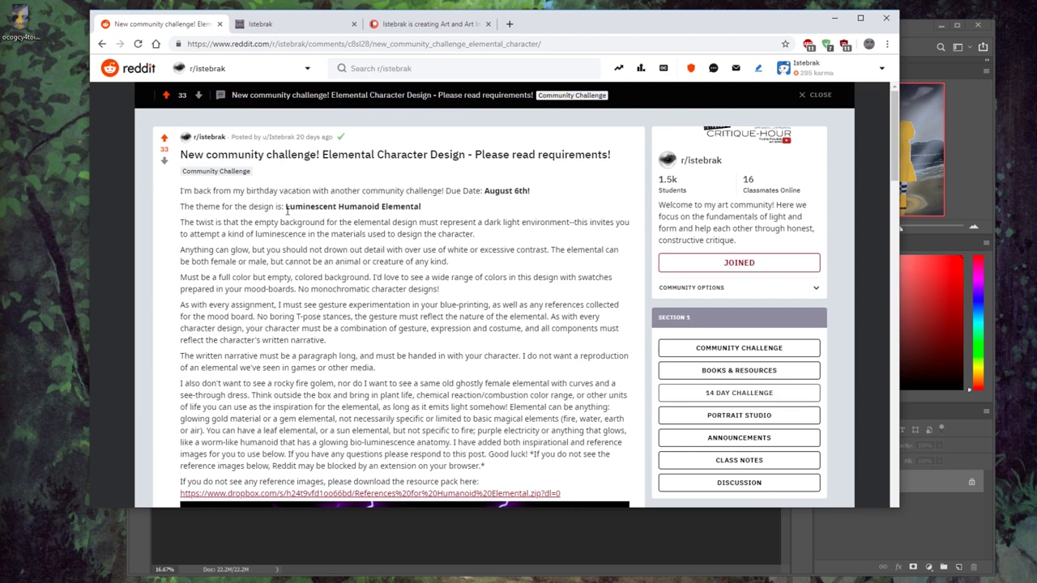
drag(285, 206, 427, 208)
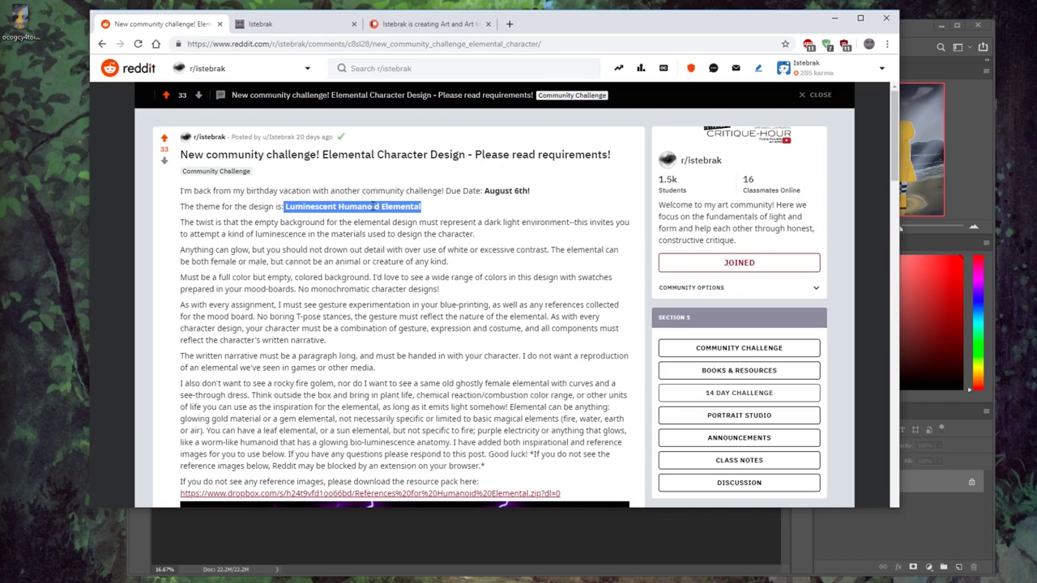
Look through the challenge post's requirements and reference images, and bring up the system calendar.
scroll(299, 235, down, 3)
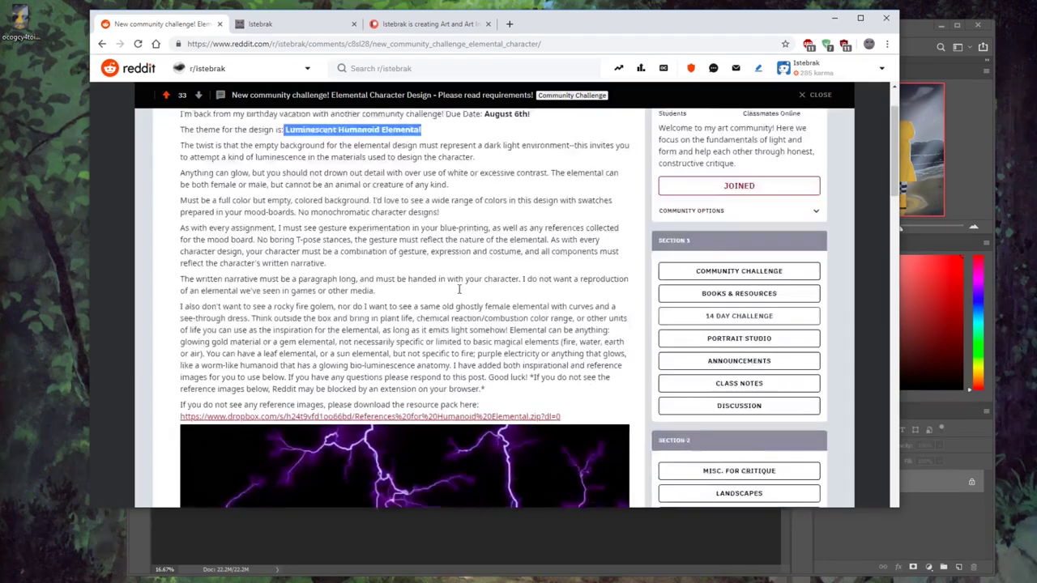
scroll(447, 274, down, 5)
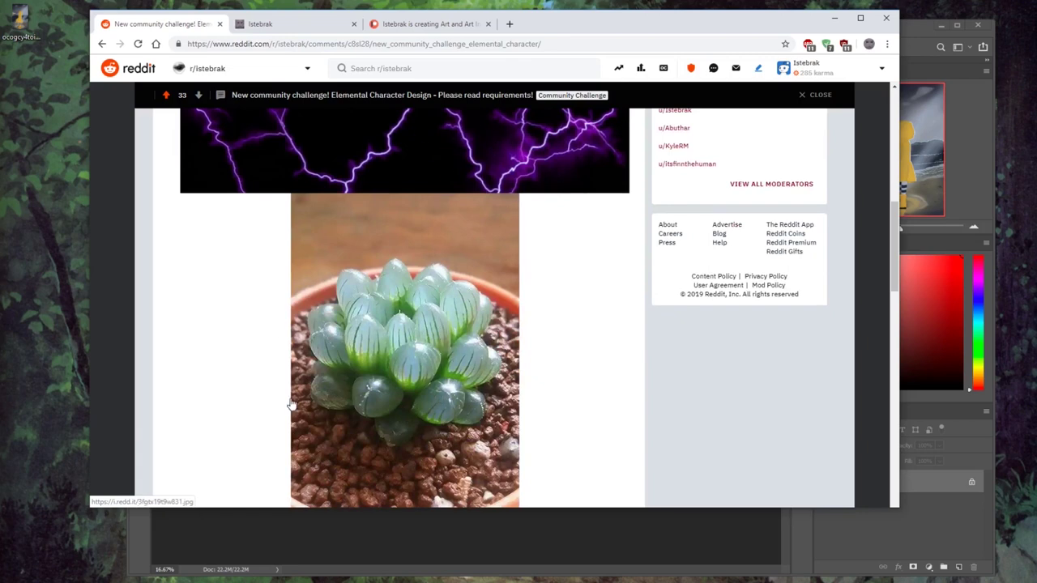
scroll(525, 270, down, 1)
scroll(525, 270, down, 2)
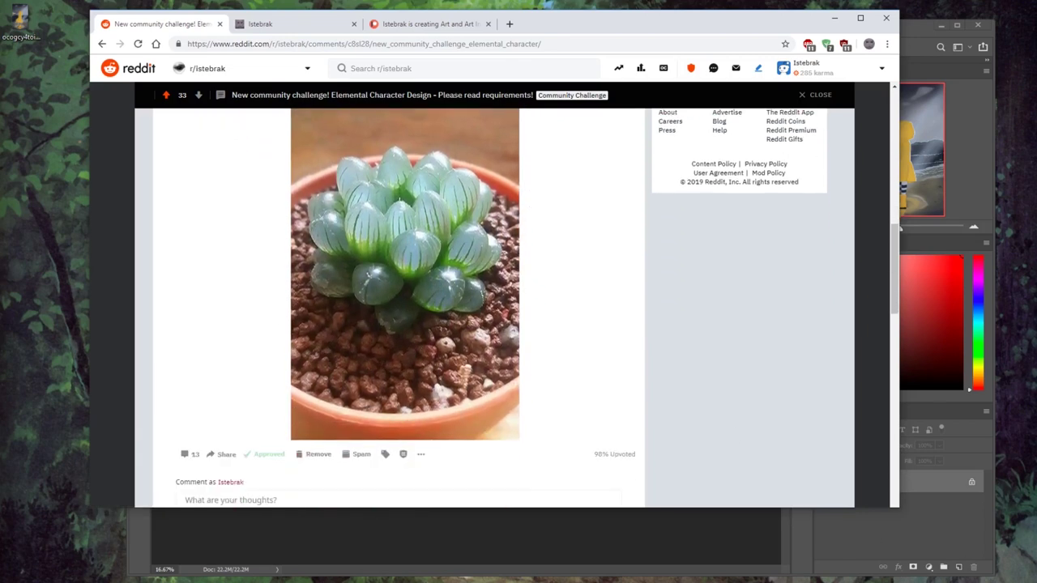
click(1002, 576)
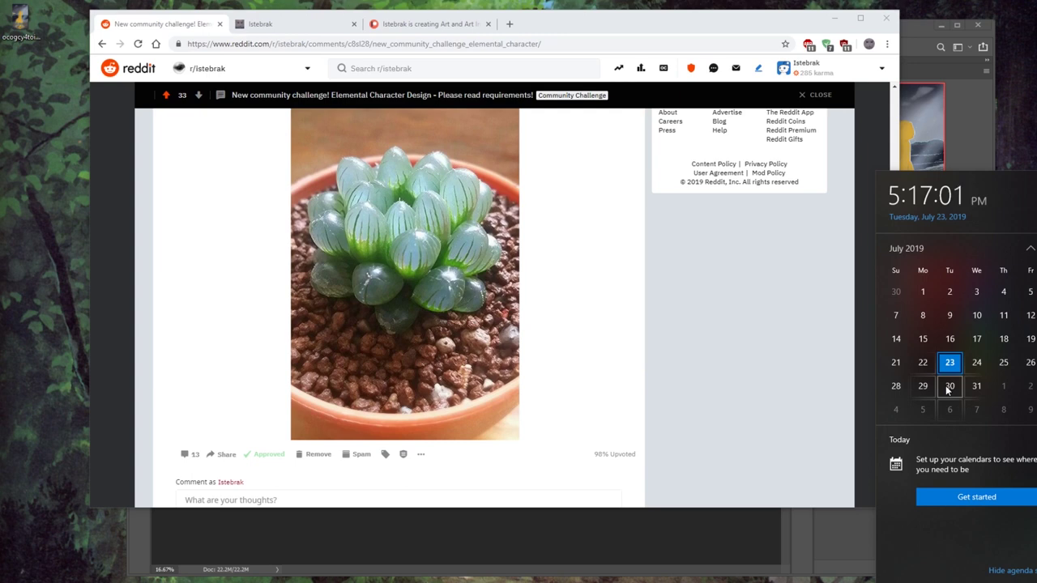
View the istebrak.com website, then go back to the r/istebrak front page and show the pinned challenge post.
click(284, 24)
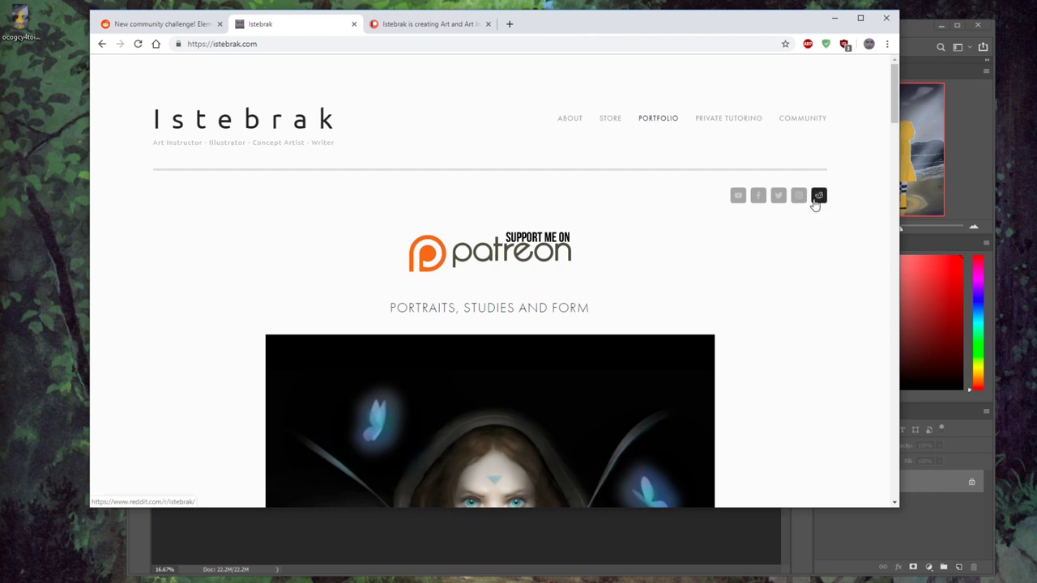
click(177, 29)
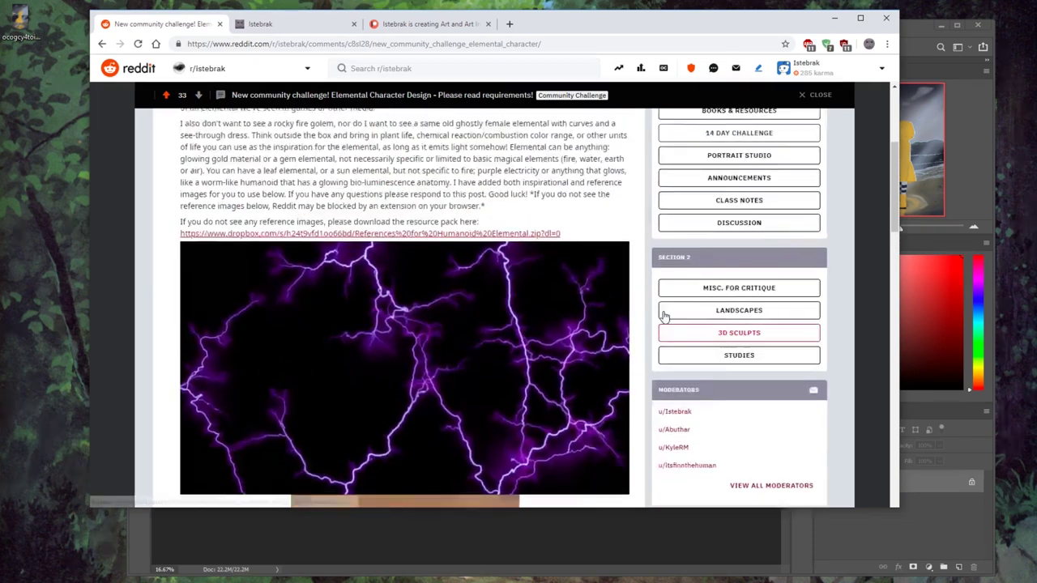
scroll(661, 310, down, 2)
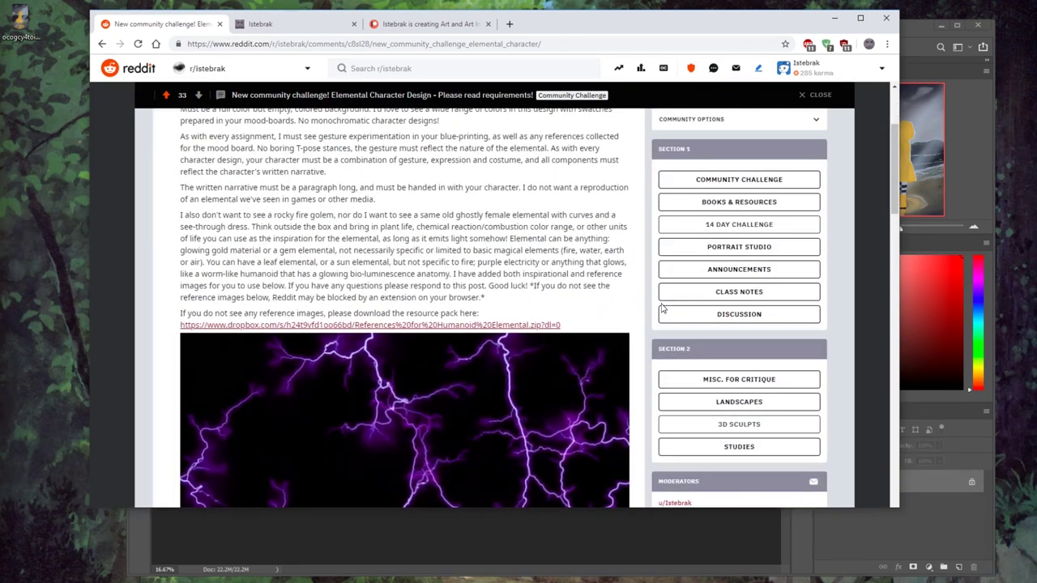
scroll(661, 310, up, 2)
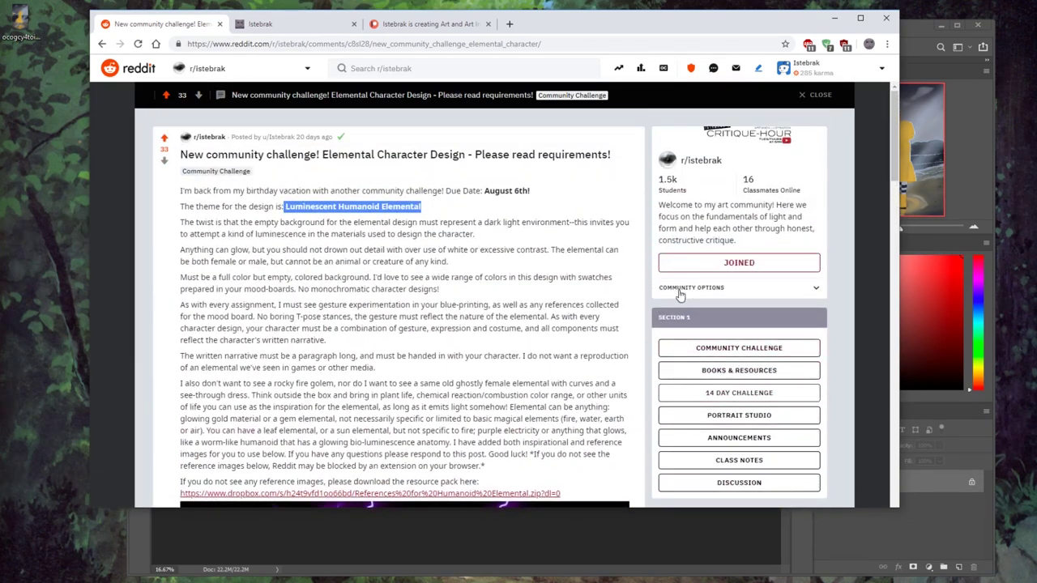
click(691, 288)
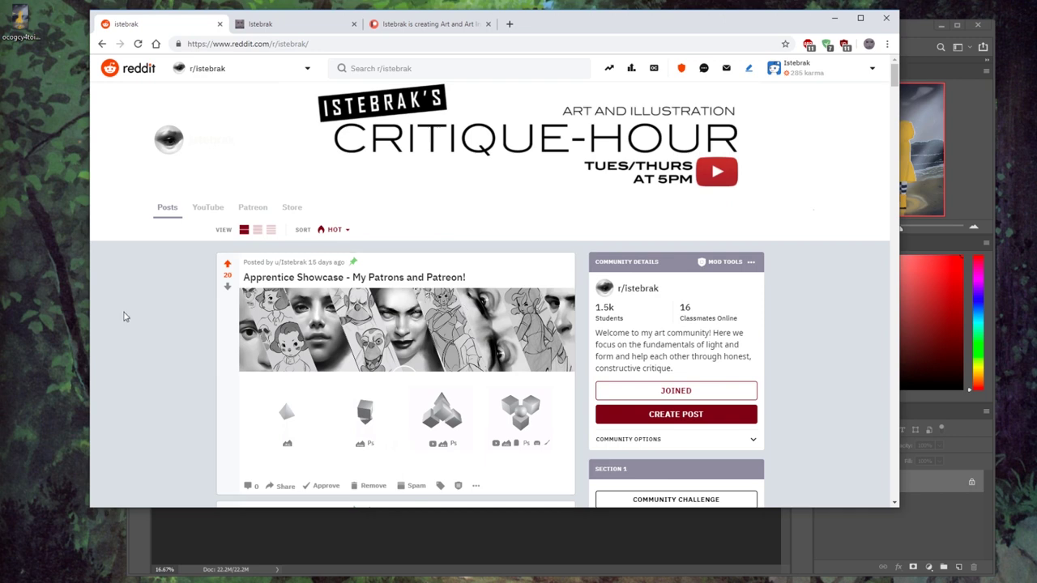
scroll(130, 295, down, 4)
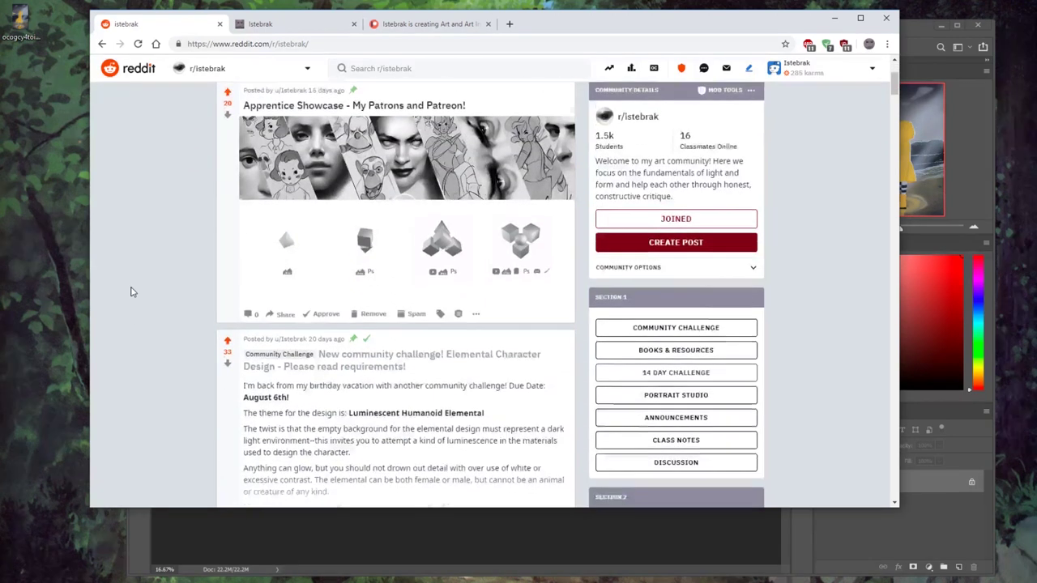
scroll(133, 292, down, 2)
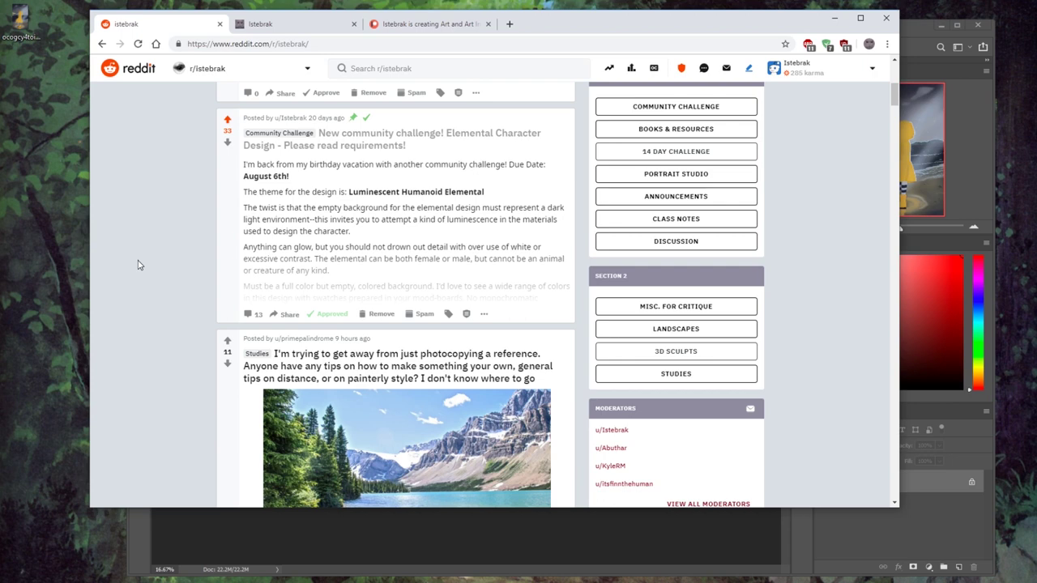
View Istebrak's Patreon page and website, then return to the start of the r/istebrak community page.
click(448, 25)
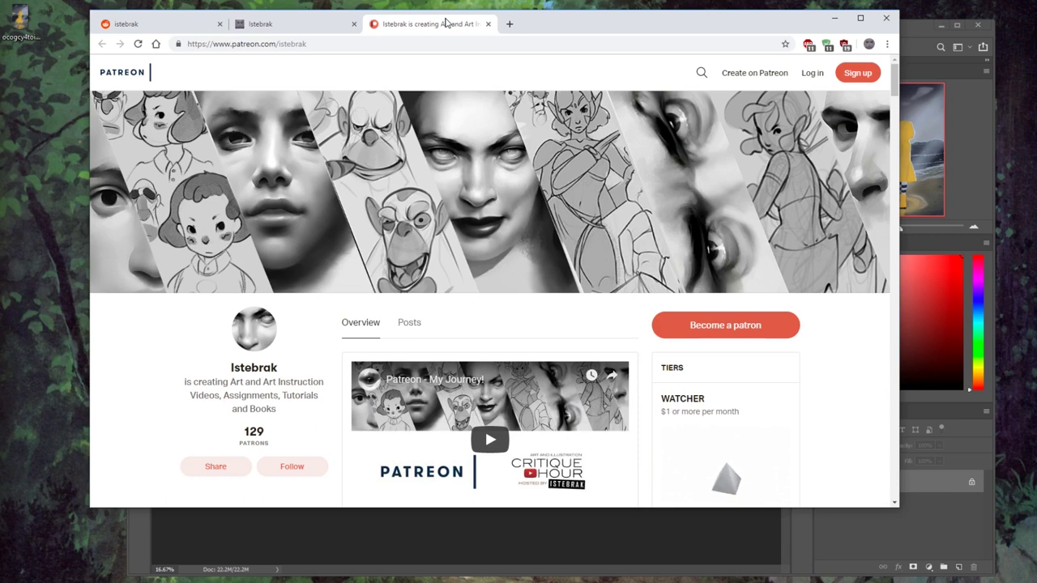
click(438, 42)
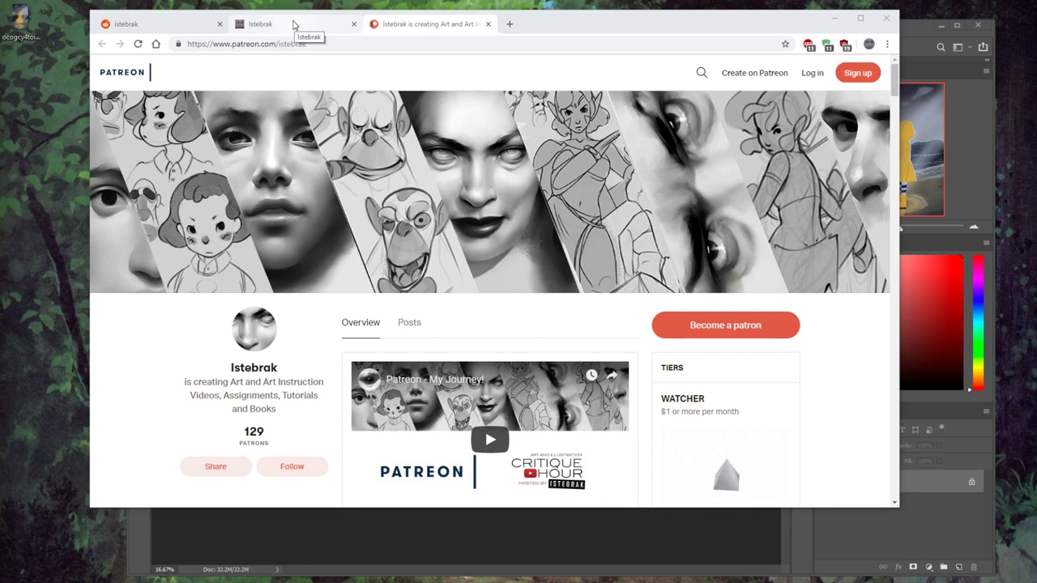
click(294, 24)
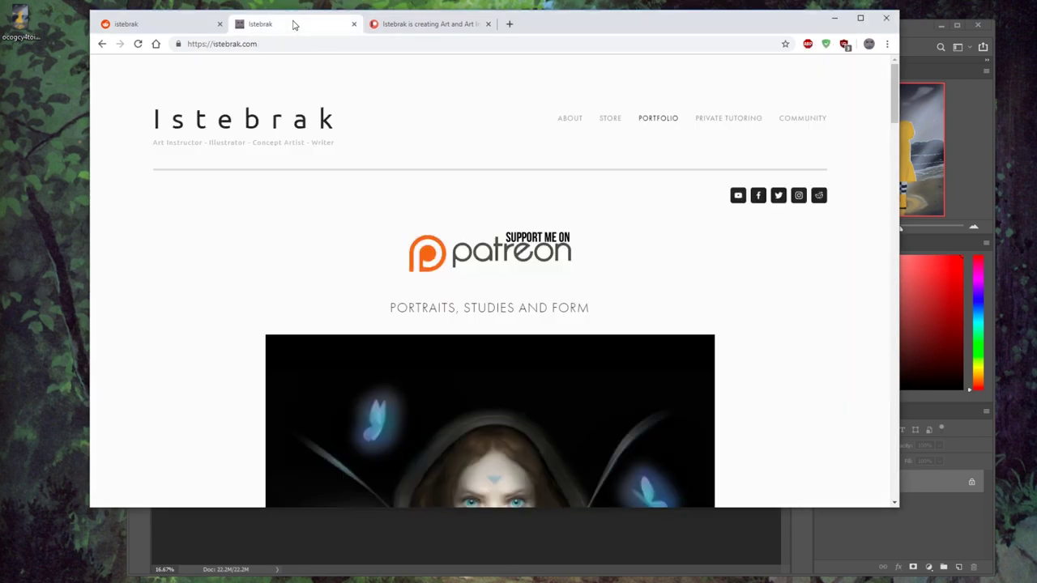
click(187, 27)
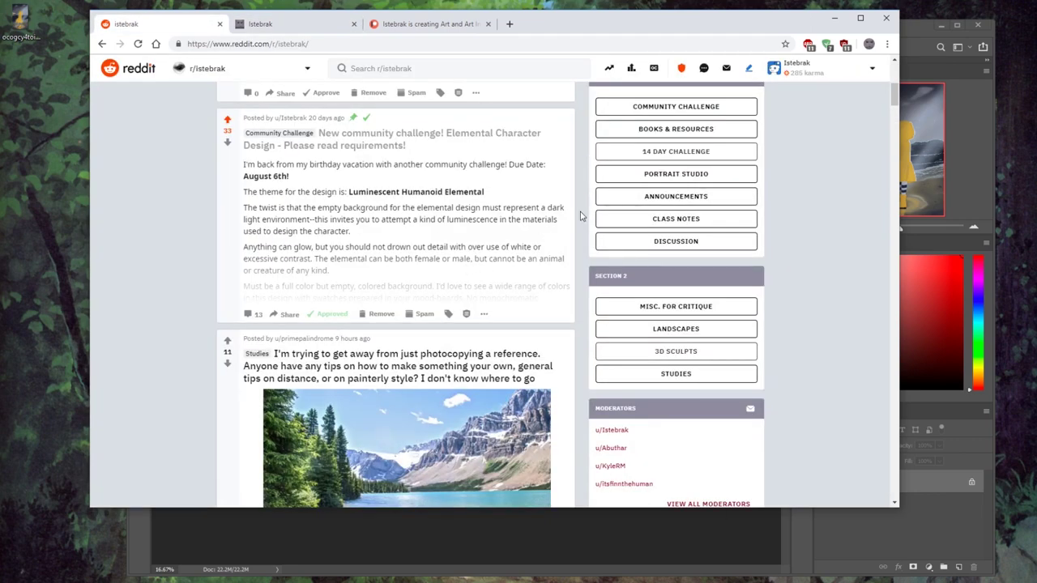
scroll(580, 215, up, 5)
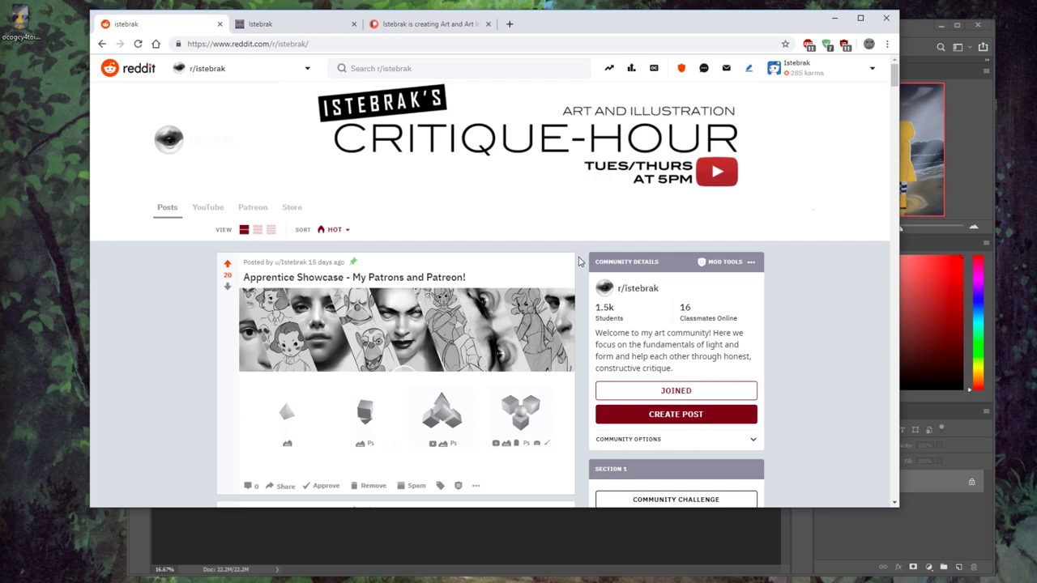
Minimize the browser to switch to Photoshop and maximize its window.
click(290, 4)
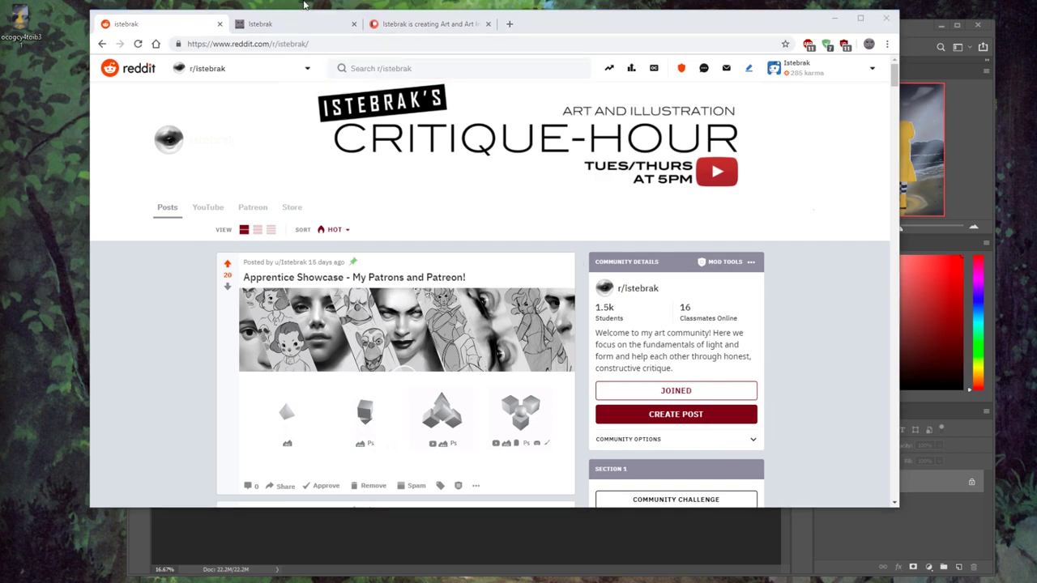
click(831, 21)
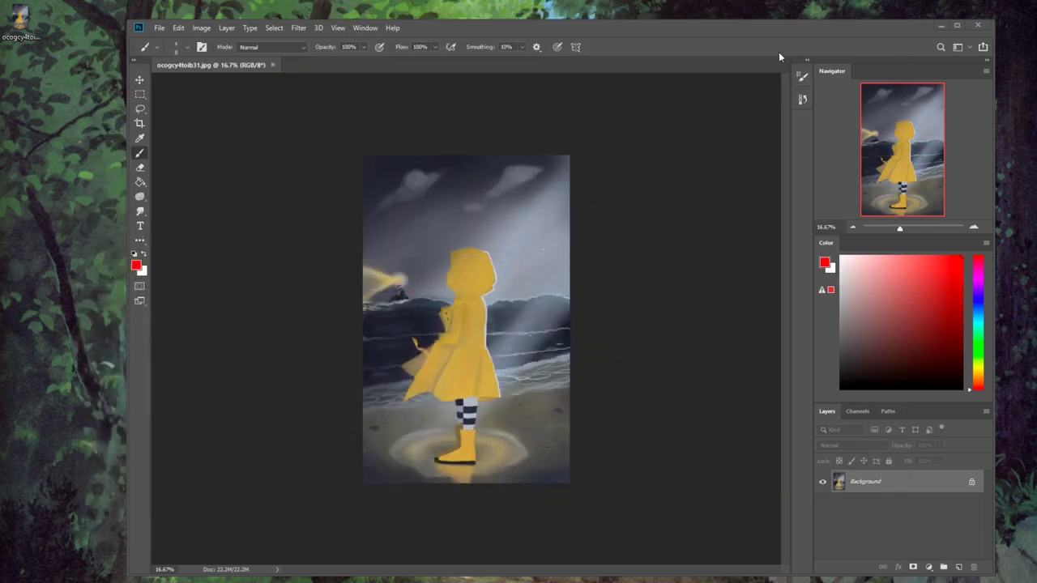
double_click(689, 32)
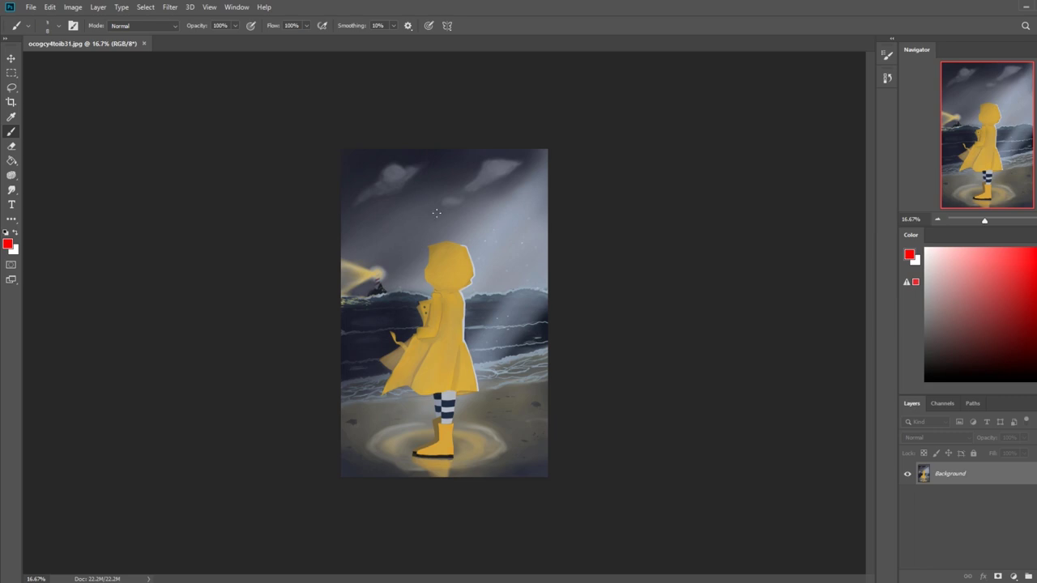
Paint over the clouds in the upper sky in sampled grey with the 80 Dry-Oil brush at 600 px and 71% opacity.
right_click(466, 233)
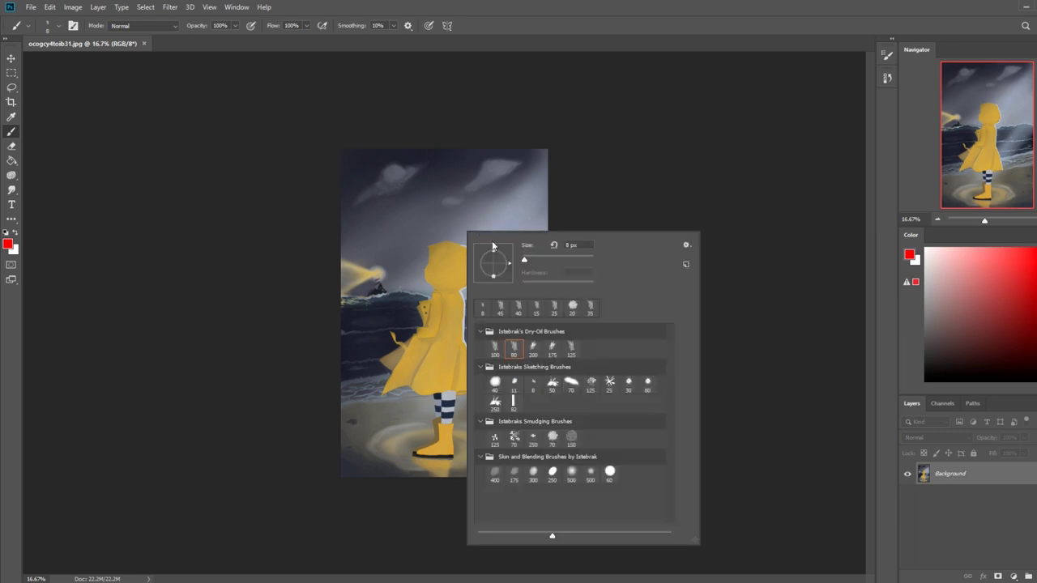
double_click(512, 344)
click(235, 25)
drag(240, 38, 219, 39)
alt+click(486, 207)
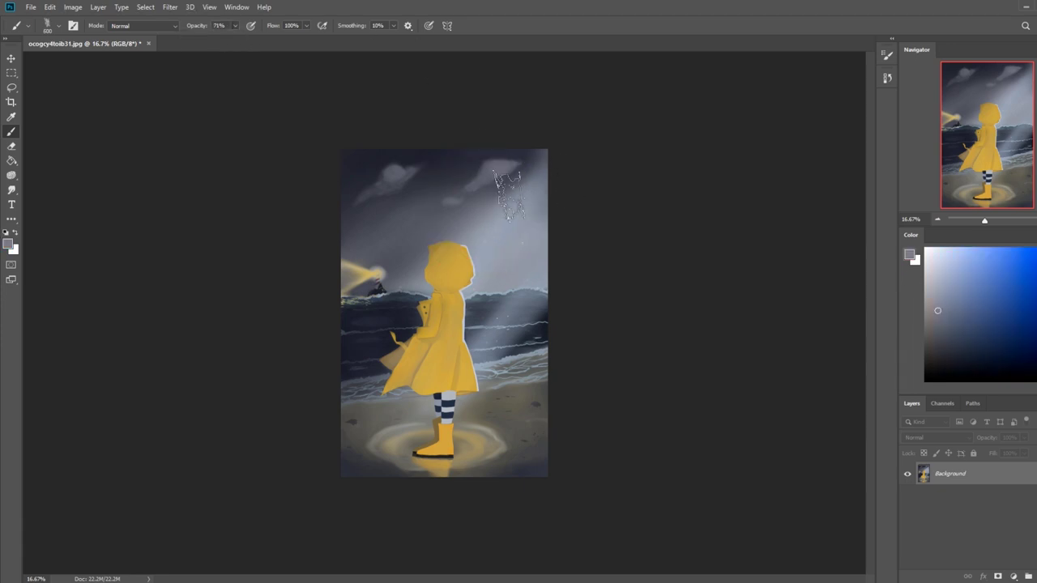
mouse_move(544, 169)
mouse_down()
mouse_move(342, 219)
mouse_move(446, 180)
mouse_move(544, 164)
mouse_move(313, 175)
mouse_move(541, 137)
mouse_up()
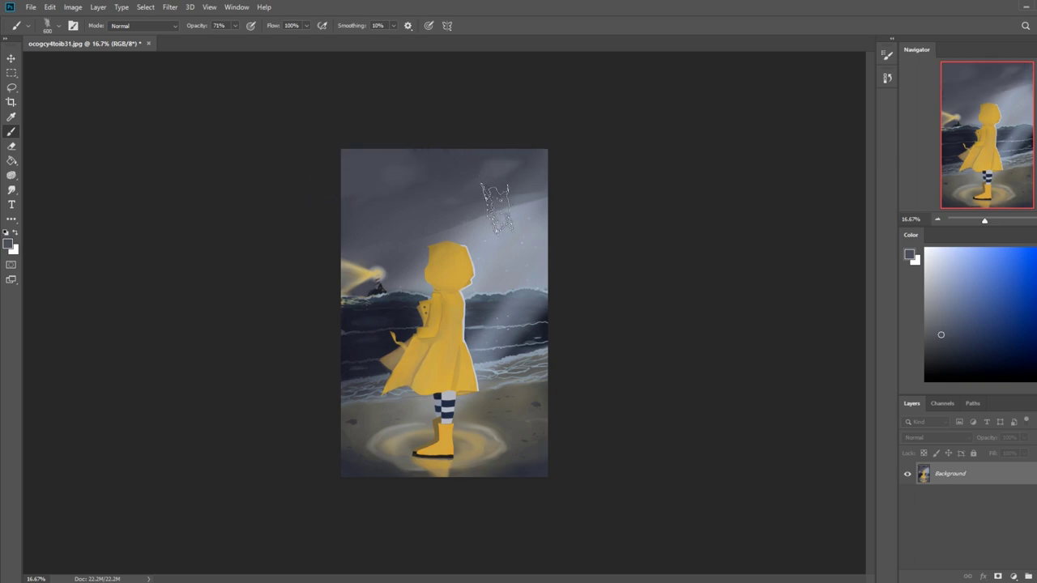
Choose a round blending brush, enlarge it to 1900 px and softly paint sampled sky grey over the upper sky.
right_click(488, 204)
click(629, 448)
click(809, 316)
key(])
key(])
key(])
key(])
key(])
key(])
key(])
key(])
key(])
key(])
key(])
key(])
key(])
key(])
alt+click(452, 208)
mouse_move(507, 205)
mouse_down()
mouse_move(419, 224)
mouse_move(566, 201)
mouse_up()
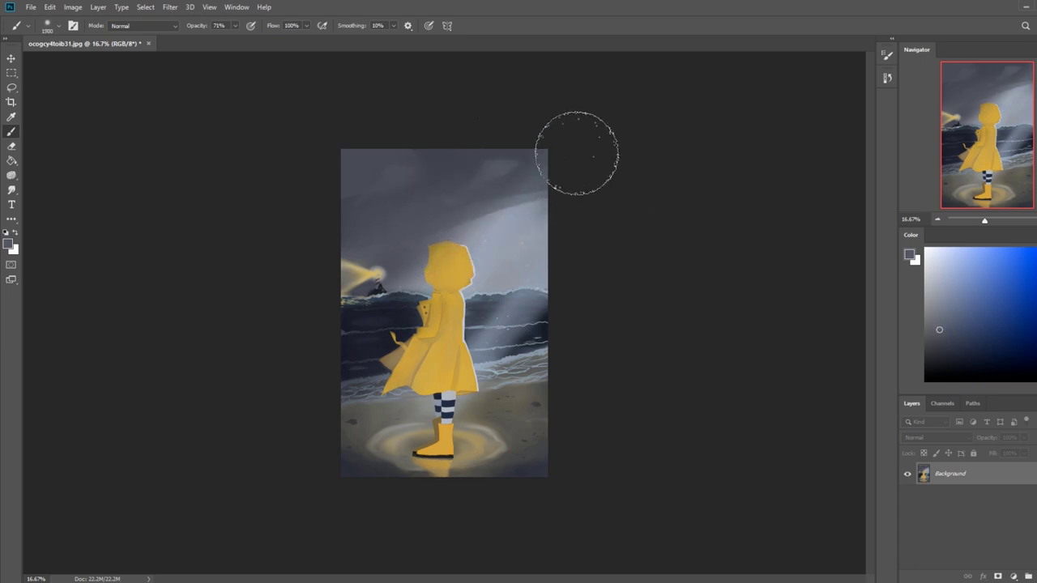
Select the pale sky, the darker clouds beside it and part of the light beam over the sea with the Magic Wand at tolerance 15.
click(13, 89)
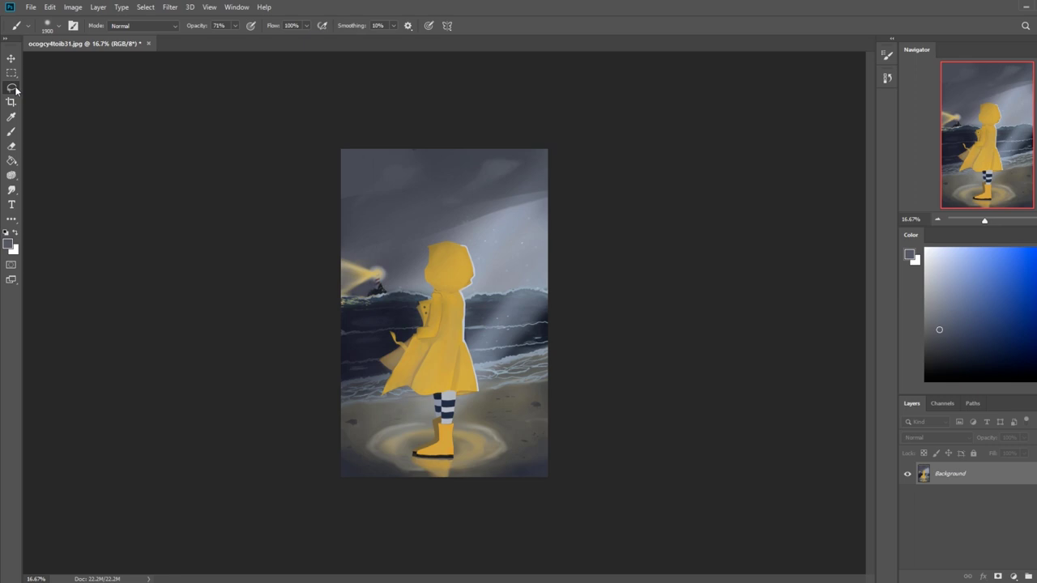
click(50, 99)
click(15, 74)
click(65, 95)
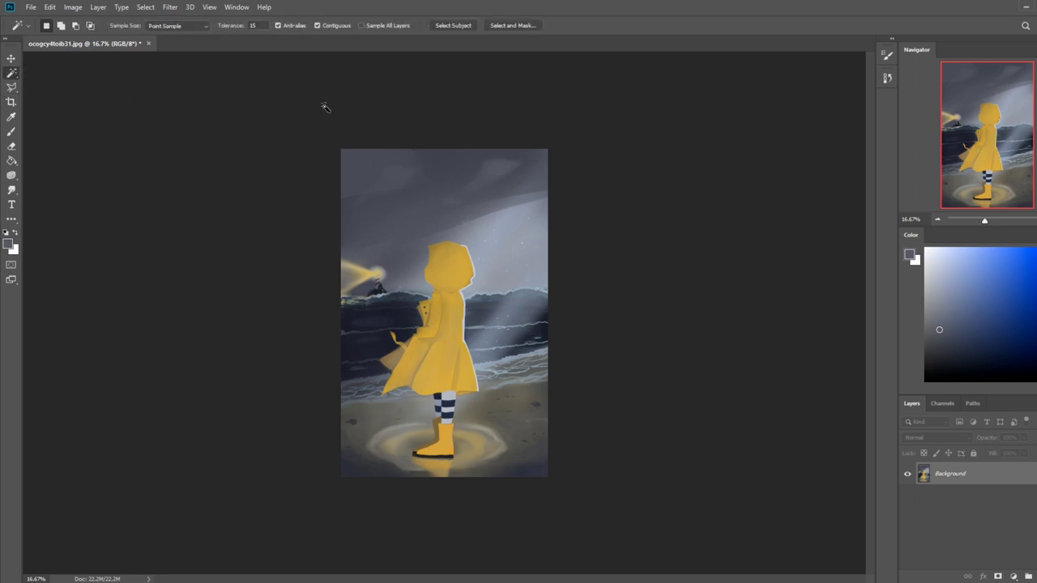
click(488, 261)
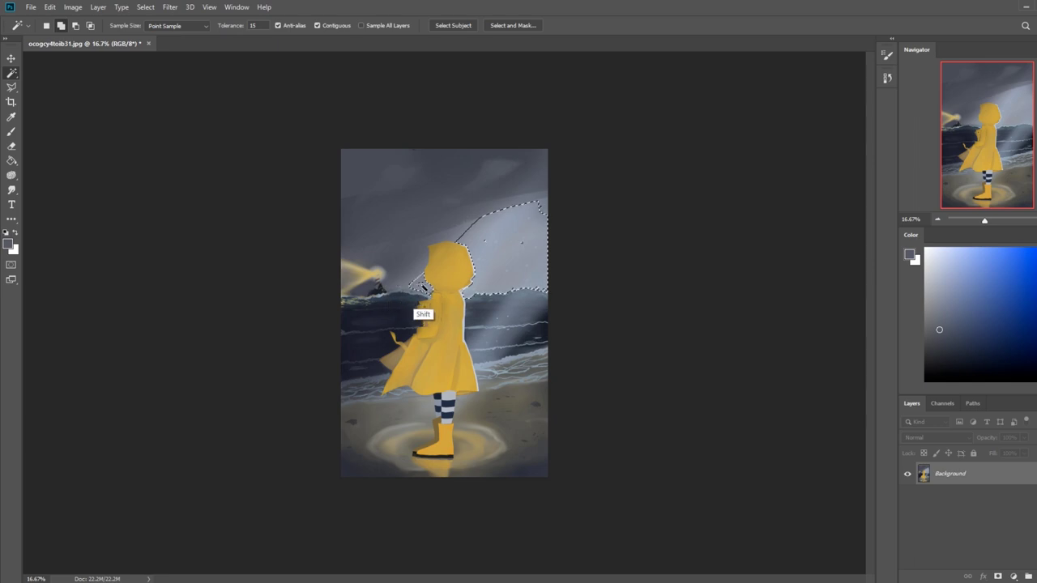
shift+click(419, 251)
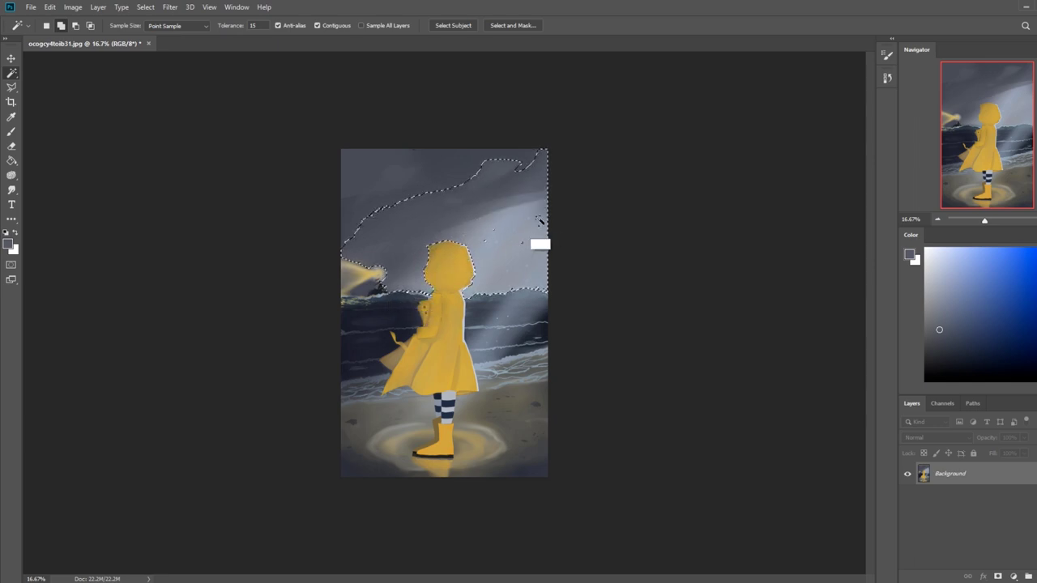
shift+click(483, 327)
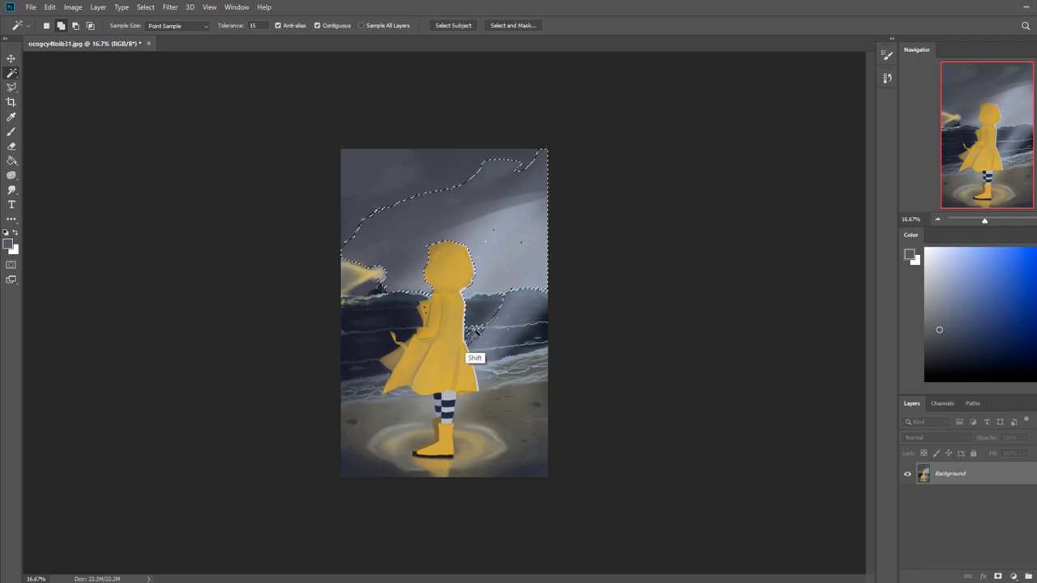
shift+click(501, 322)
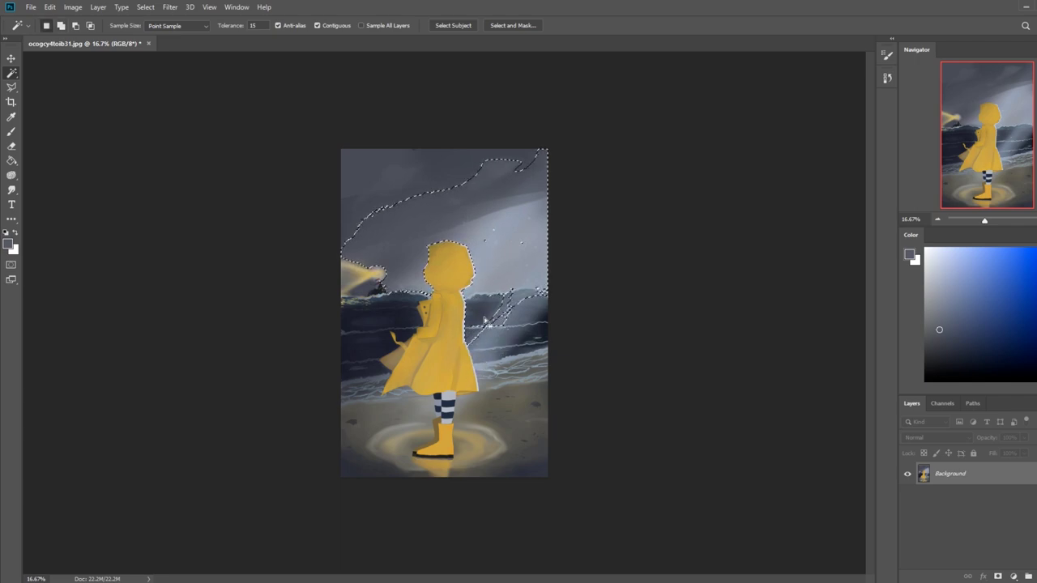
Extend the selection along the raincoat's hem, the striped leg and the boot with the Polygonal Lasso.
key(l)
shift+click(468, 345)
shift+click(476, 372)
shift+click(478, 393)
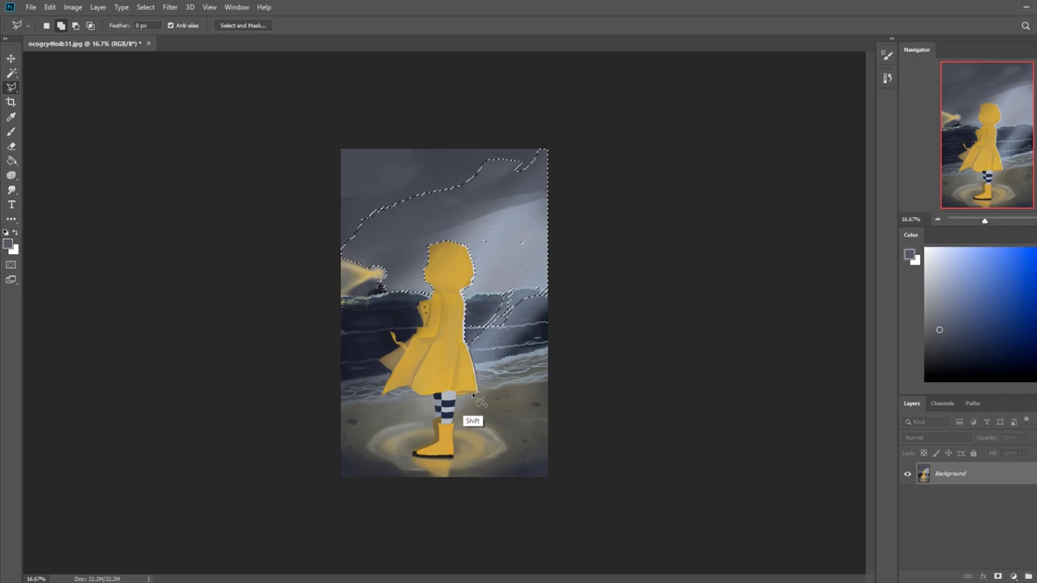
shift+click(457, 396)
drag(460, 423, 460, 452)
mouse_move(457, 448)
mouse_down()
mouse_move(459, 468)
mouse_move(419, 462)
mouse_move(435, 445)
mouse_move(437, 401)
mouse_move(407, 388)
mouse_move(378, 399)
mouse_move(391, 376)
mouse_move(377, 366)
mouse_move(384, 350)
mouse_move(402, 347)
mouse_move(392, 335)
mouse_move(410, 343)
mouse_up()
Add the rest of the raincoat's outline up to the neck with the freehand Lasso, and undo the last selection change.
drag(14, 90, 48, 86)
key(shift)
mouse_move(403, 345)
mouse_down()
mouse_move(427, 336)
mouse_move(421, 315)
mouse_move(441, 292)
mouse_move(460, 359)
mouse_move(431, 359)
mouse_move(439, 353)
mouse_move(418, 268)
mouse_move(368, 290)
mouse_move(513, 132)
mouse_move(564, 330)
mouse_move(456, 356)
mouse_move(442, 294)
mouse_up()
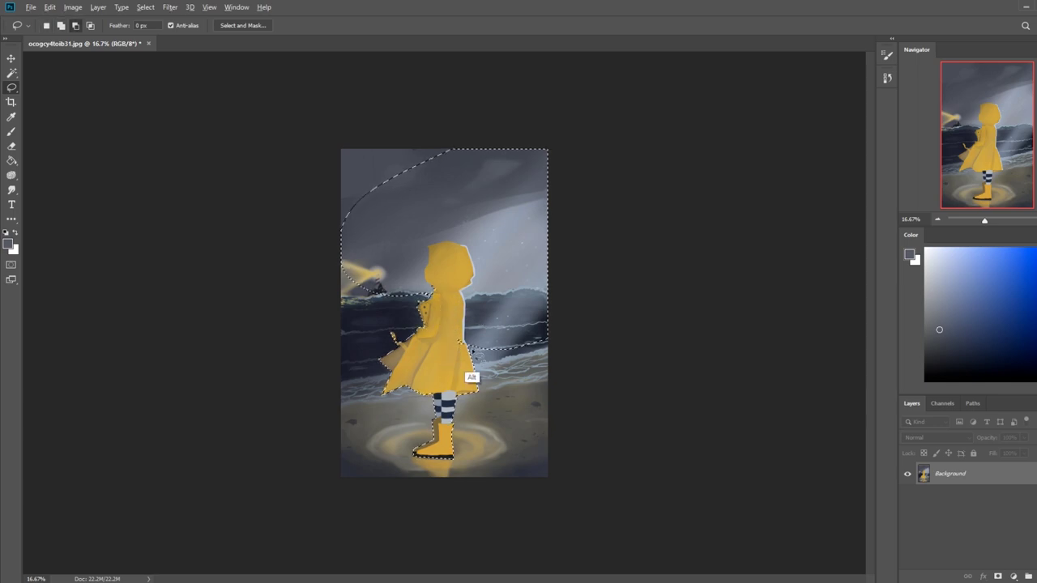
key(ctrl+z)
Subtract the sky and sea from the selection with the freehand Lasso so only the figure stays selected.
key(alt)
mouse_move(469, 334)
mouse_down()
mouse_move(581, 354)
mouse_move(526, 360)
mouse_up()
key(alt)
mouse_move(460, 357)
mouse_down()
mouse_move(464, 312)
mouse_move(478, 269)
mouse_move(438, 237)
mouse_move(432, 302)
mouse_move(346, 302)
mouse_move(429, 108)
mouse_move(593, 248)
mouse_up()
key(alt)
Clean up the figure selection around the hood, neck and teddy bear by adding and subtracting Lasso areas.
mouse_move(442, 271)
mouse_down()
mouse_move(429, 218)
mouse_move(462, 291)
mouse_move(428, 257)
mouse_move(457, 246)
mouse_move(473, 268)
mouse_move(463, 302)
mouse_move(437, 326)
mouse_move(454, 301)
mouse_up()
drag(431, 248, 469, 258)
mouse_move(444, 245)
mouse_down()
mouse_move(470, 256)
mouse_move(459, 244)
mouse_move(486, 243)
mouse_move(431, 248)
mouse_up()
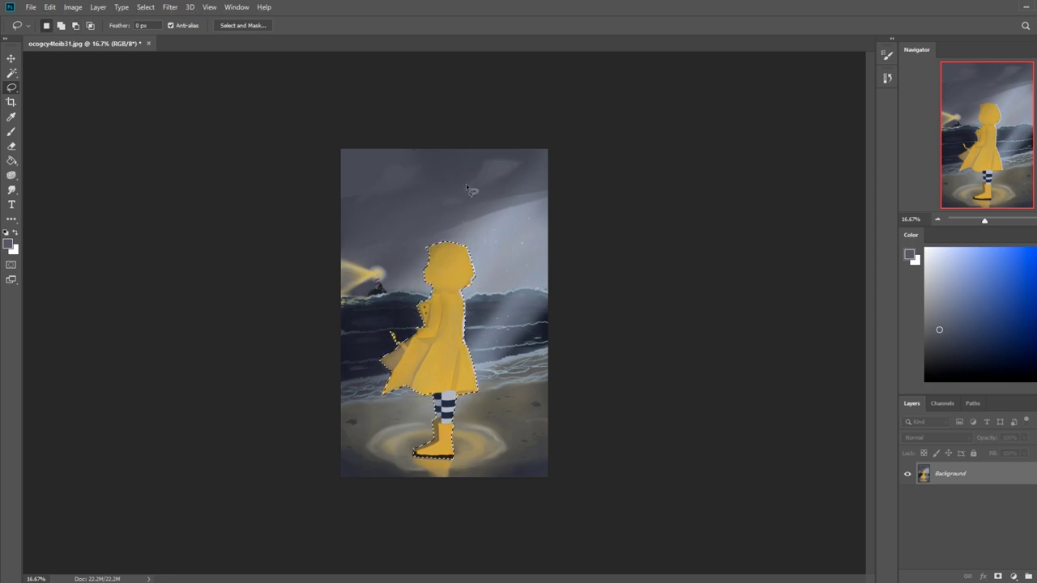
key(alt)
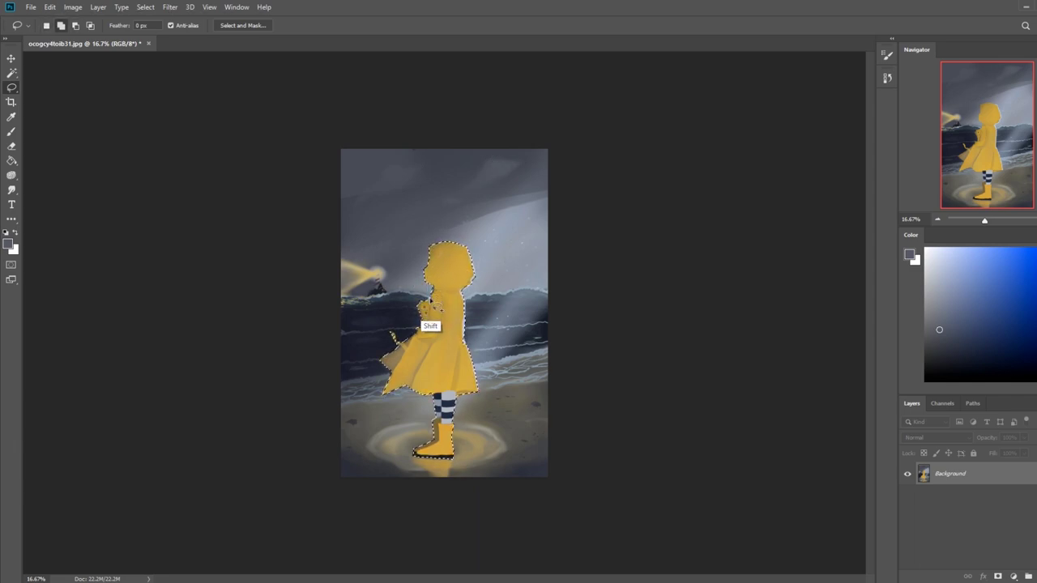
key(alt)
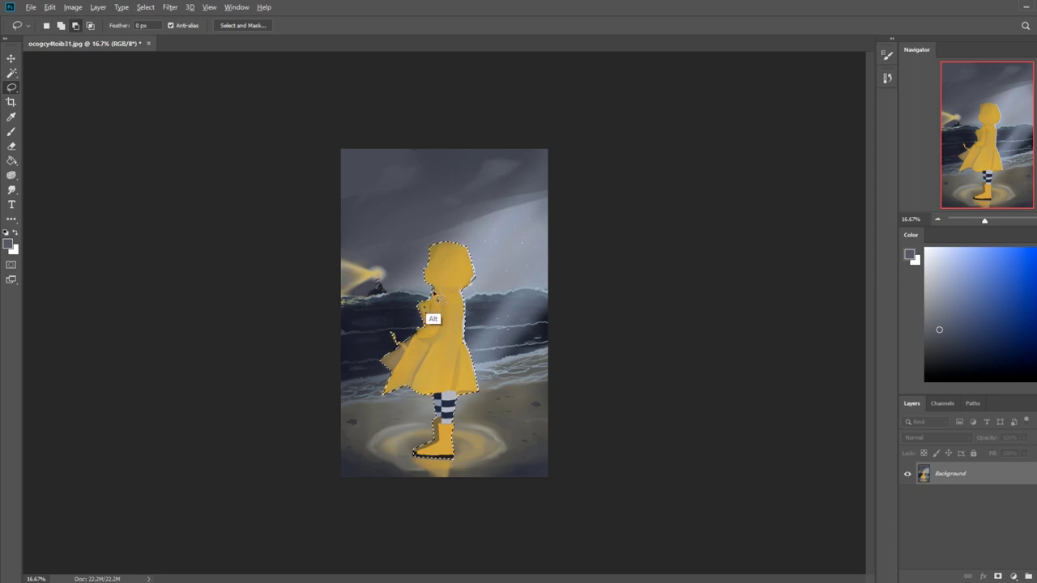
key(shift)
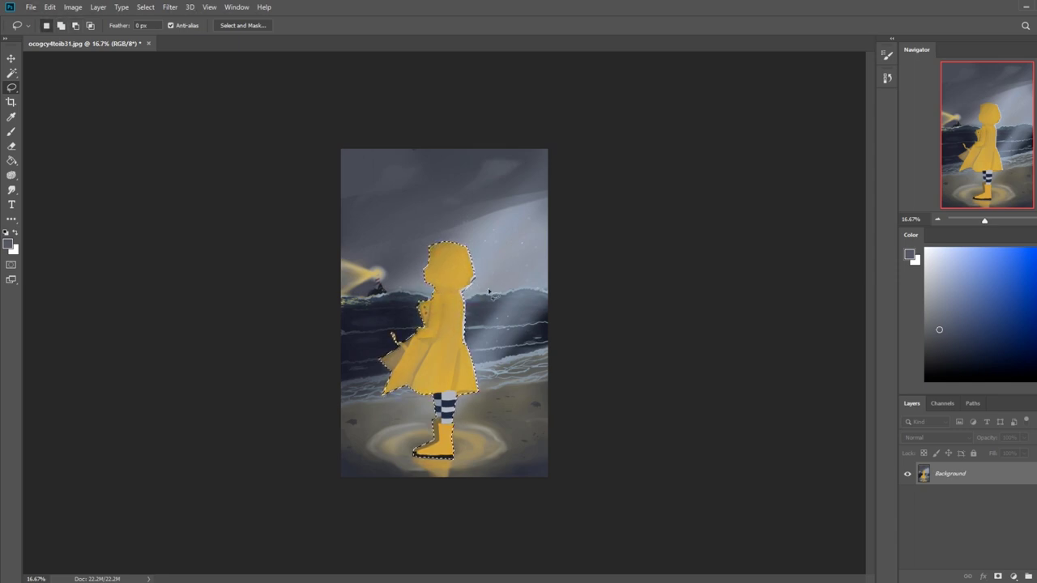
Convert the Background into a regular layer, cut out the selected figure and paste it onto its own layer.
double_click(995, 473)
click(640, 176)
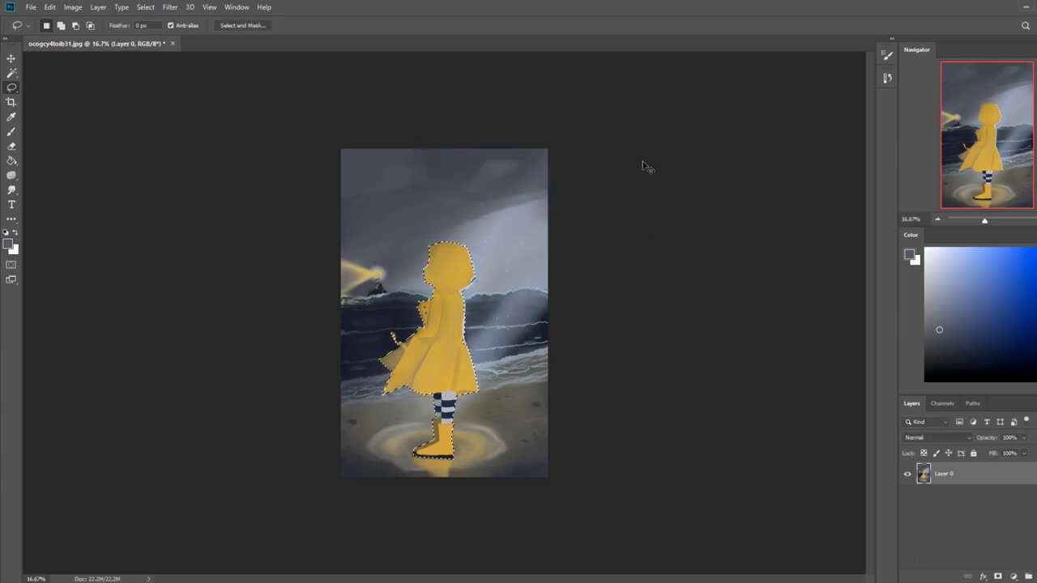
key(Delete)
key(ctrl+v)
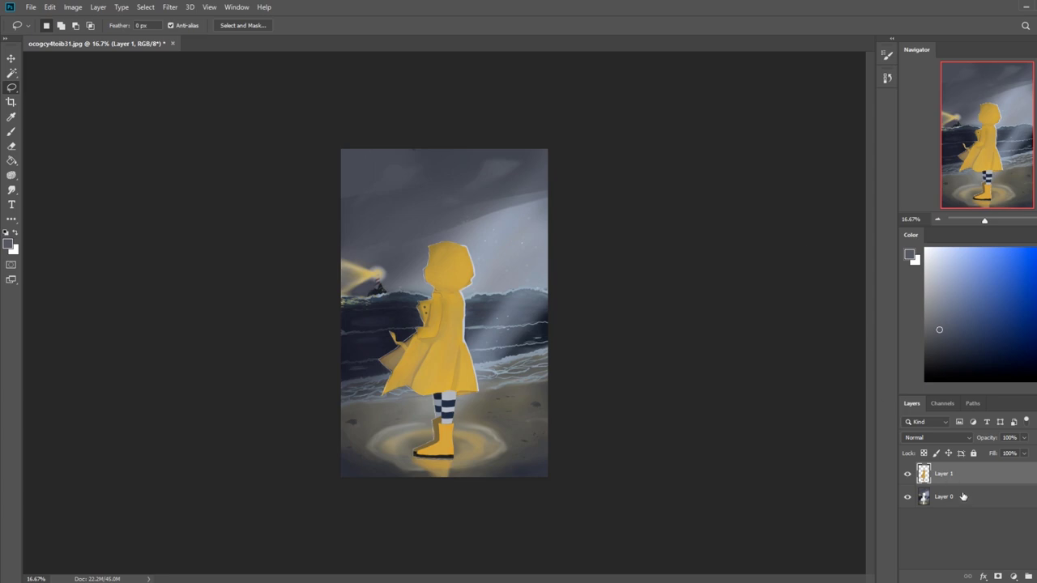
Add an empty layer beneath Layer 0 and hide the layer holding the cut-out figure.
click(967, 502)
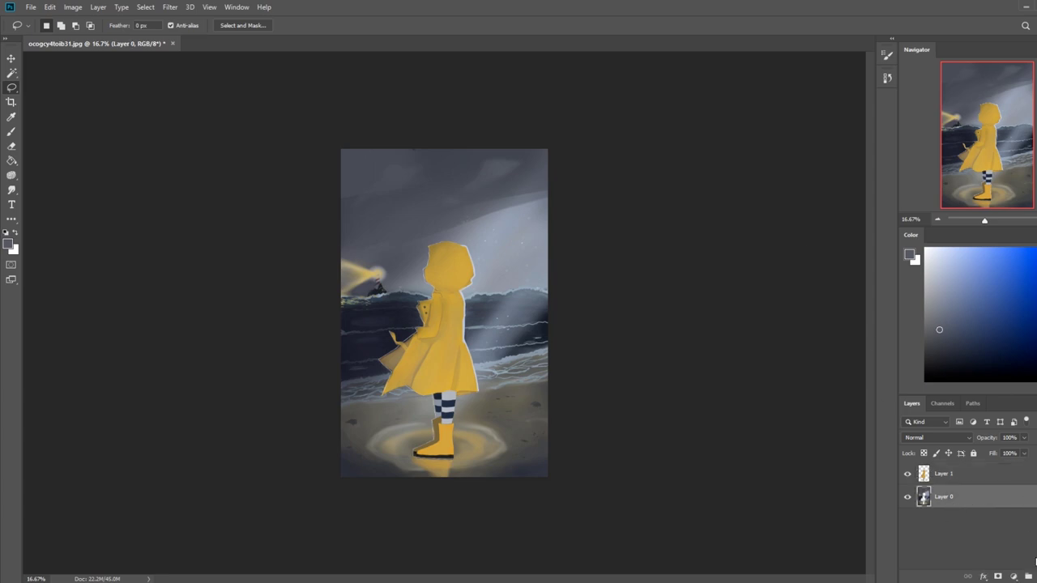
click(1036, 576)
drag(976, 499, 989, 536)
key(g)
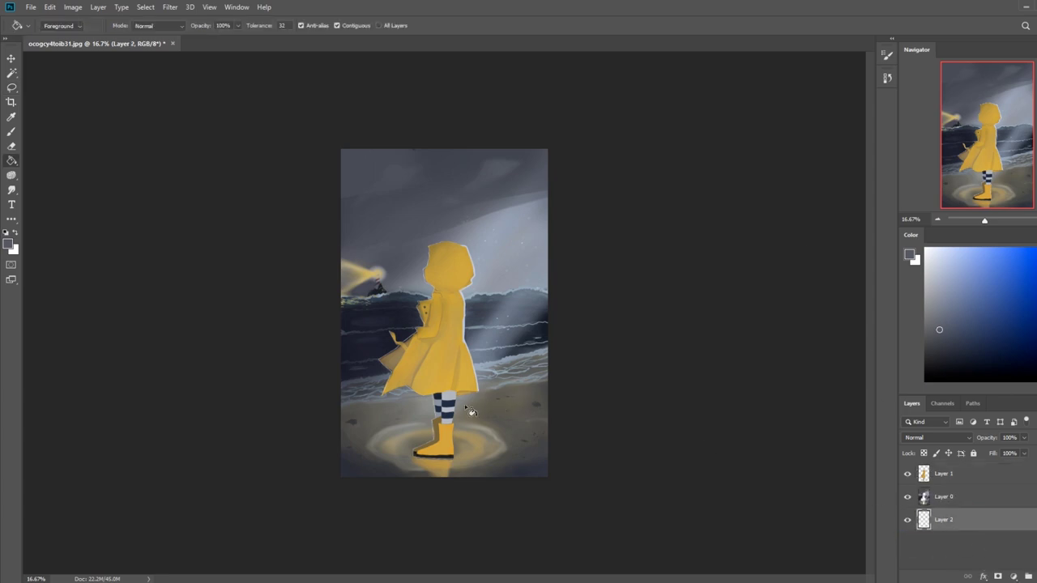
key(b)
click(907, 473)
click(943, 496)
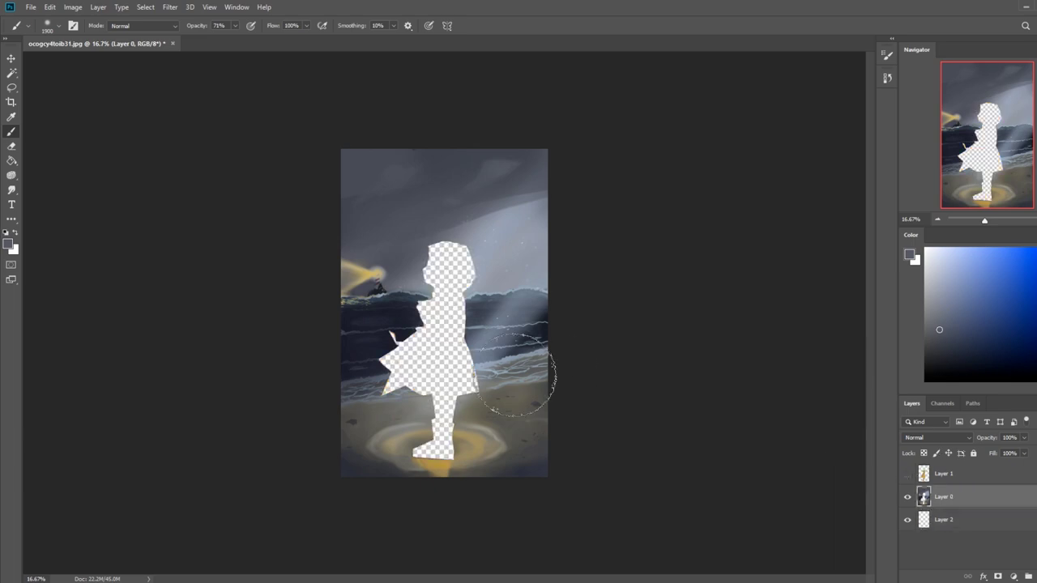
Choose a textured brush at 400 px and paint sampled puddle tan into the boot-shaped gap on Layer 2.
right_click(438, 353)
click(490, 443)
click(475, 388)
click(491, 388)
click(809, 394)
key(])
key(])
key(])
key(])
alt+click(476, 448)
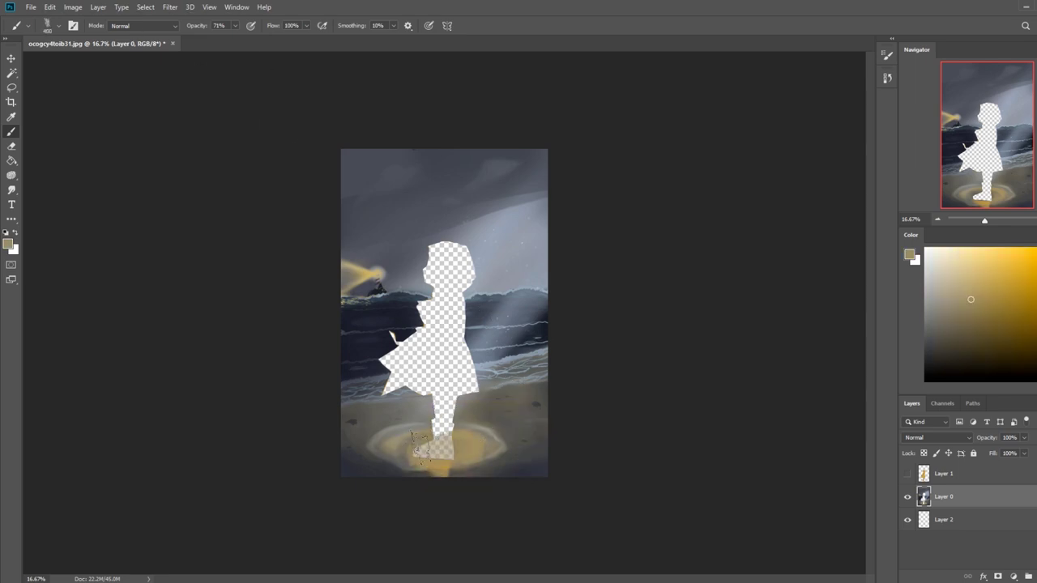
click(943, 519)
drag(468, 447, 431, 440)
Set the brush opacity to 100% and fill the boot and leg gap with sampled sand and puddle colours.
click(235, 25)
drag(236, 39, 256, 40)
click(378, 464)
alt+click(480, 410)
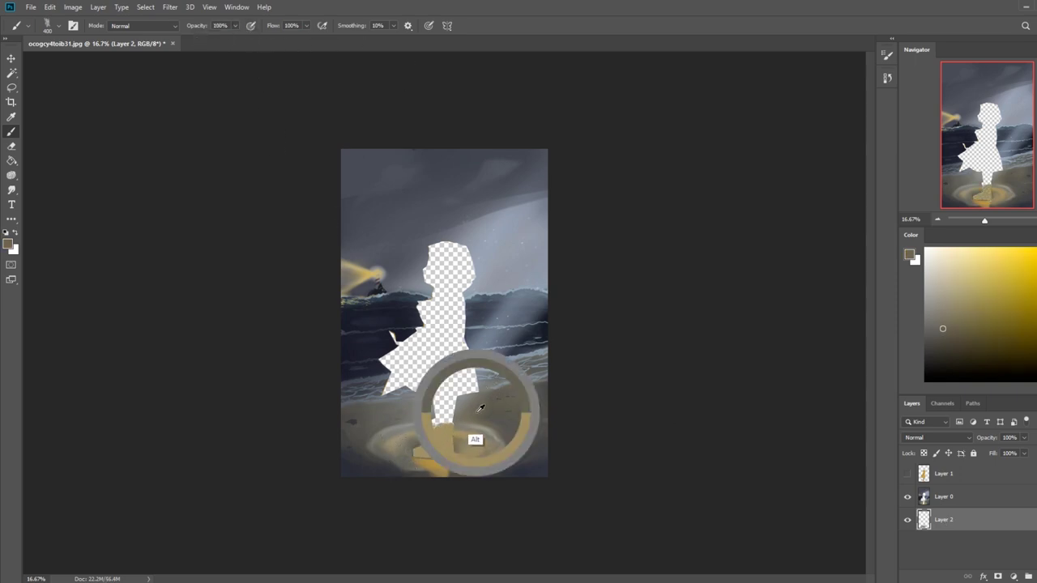
alt+click(465, 400)
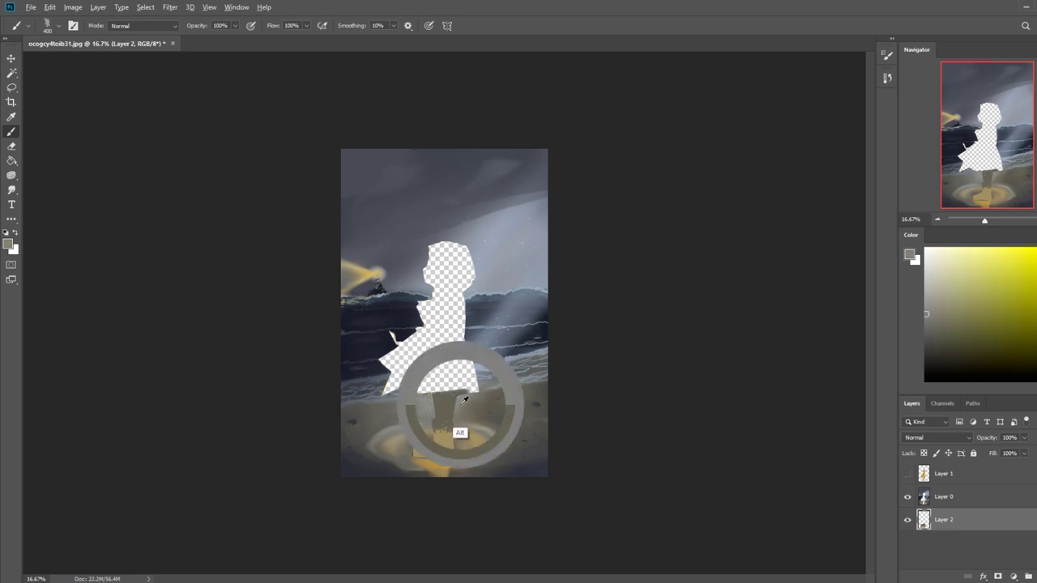
drag(427, 397, 441, 428)
alt+click(459, 457)
drag(362, 441, 373, 470)
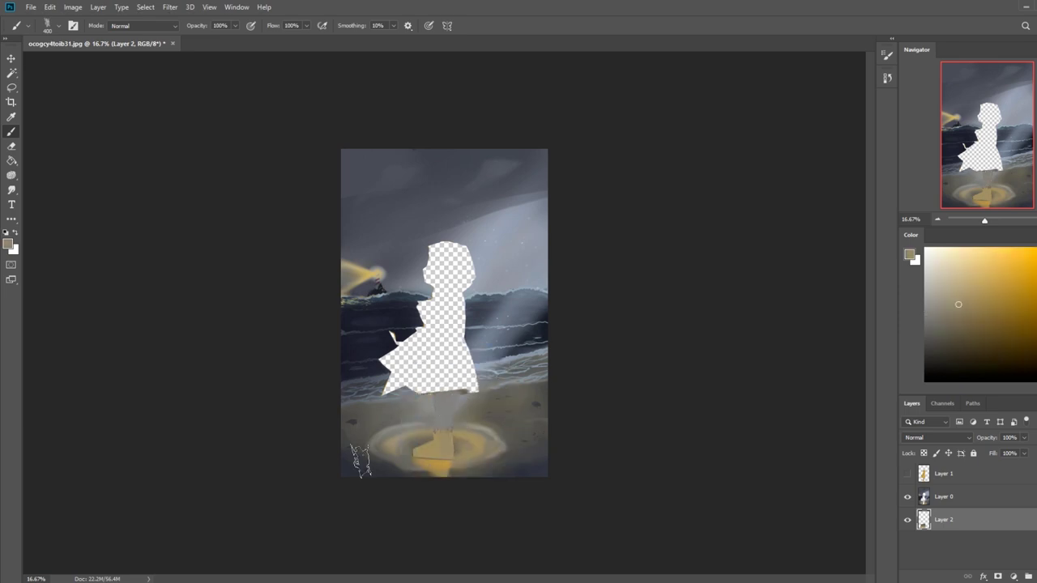
Fill the coat-shaped gap with sampled shore grey near the hem and dark navy sea colour above it.
alt+click(491, 407)
drag(478, 389, 387, 375)
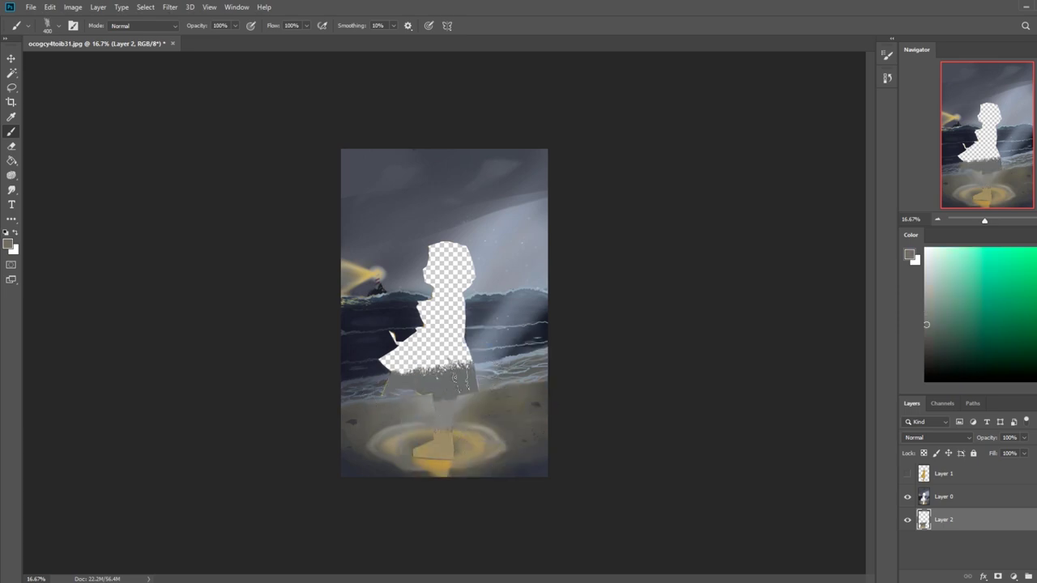
alt+click(375, 353)
drag(381, 365, 417, 336)
mouse_move(503, 330)
mouse_down()
mouse_move(371, 352)
mouse_move(461, 330)
mouse_up()
Reduce the brush to 150 px and refine the dark sea fill in the torso gap and along its shoreline edge.
key(bracketleft)
key(bracketleft)
key(bracketleft)
key(bracketleft)
key(bracketleft)
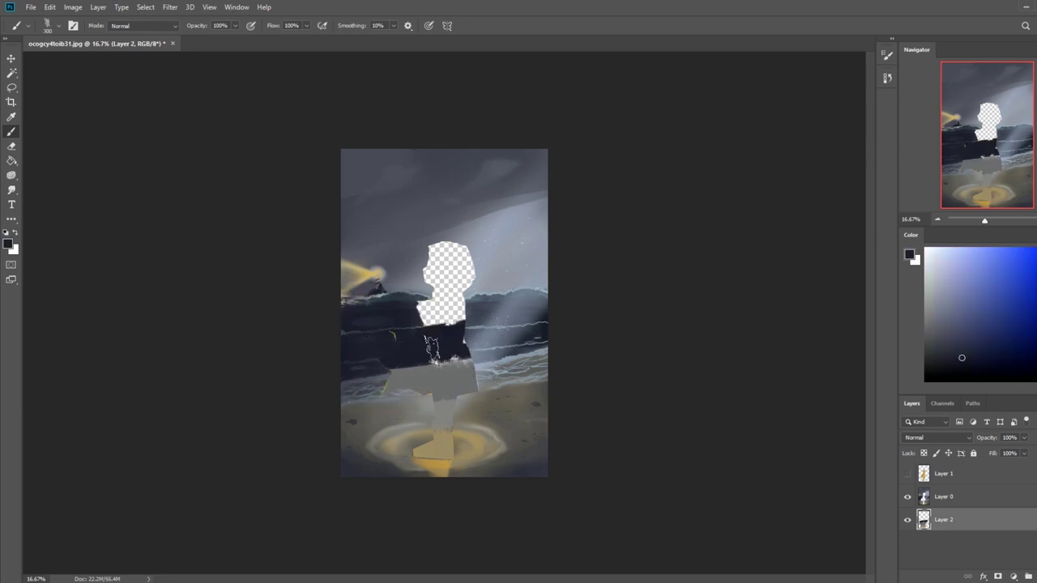
key(bracketleft)
mouse_move(362, 366)
mouse_down()
mouse_move(446, 353)
mouse_move(435, 366)
mouse_move(530, 344)
mouse_move(413, 365)
mouse_up()
alt+click(455, 403)
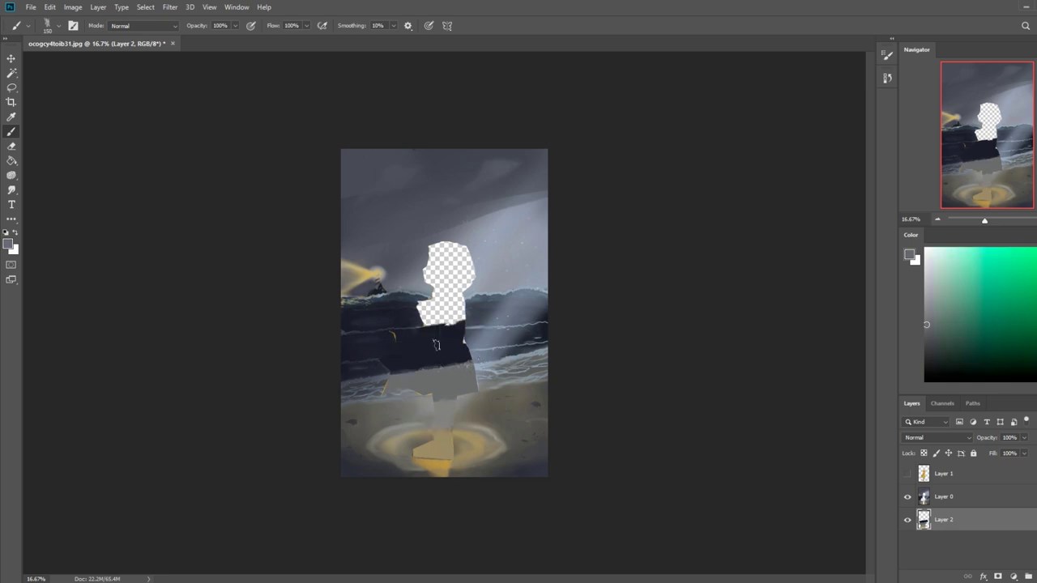
alt+click(413, 357)
mouse_move(423, 324)
mouse_down()
mouse_move(462, 315)
mouse_move(421, 307)
mouse_move(466, 328)
mouse_move(438, 342)
mouse_up()
Fill the head-shaped gap with sampled pale blue-grey and paint darker cloud grey along its upper edge.
mouse_move(433, 285)
mouse_down()
mouse_move(418, 279)
mouse_move(434, 289)
mouse_move(494, 244)
mouse_move(412, 251)
mouse_move(494, 230)
mouse_up()
alt+click(472, 293)
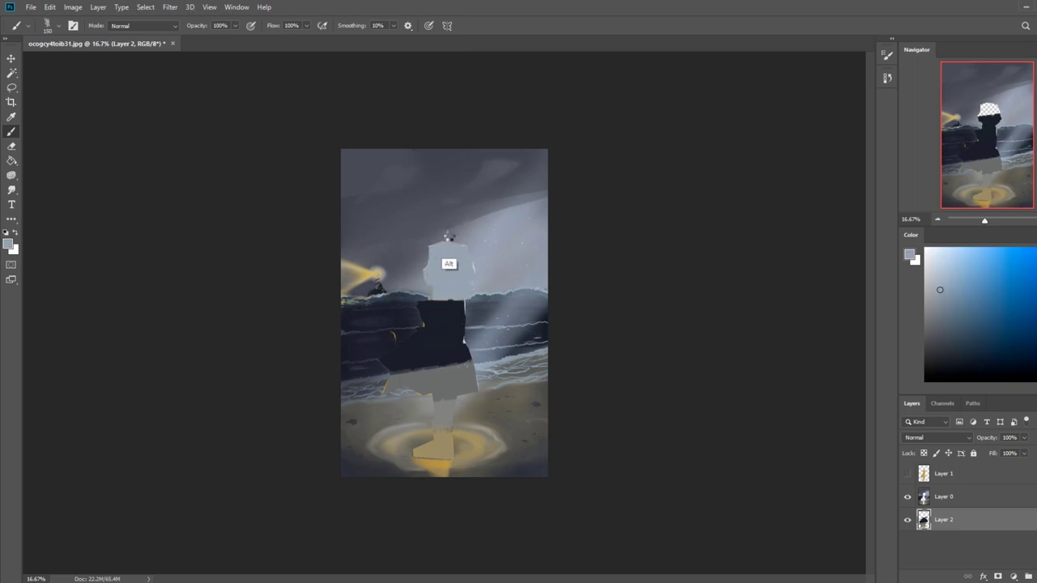
alt+click(442, 233)
alt+click(454, 234)
drag(447, 235, 373, 288)
alt+click(474, 235)
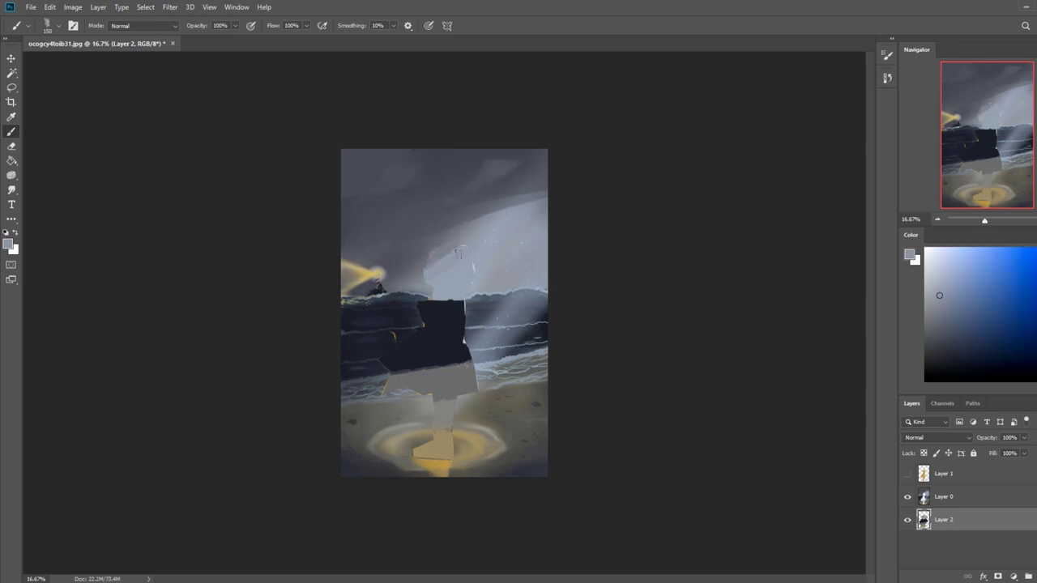
Blend the filled head area into the surrounding sky with repeatedly sampled light and dark cloud greys.
alt+click(480, 253)
alt+click(486, 281)
alt+click(469, 296)
alt+click(465, 253)
drag(448, 253, 433, 263)
alt+click(458, 242)
alt+click(457, 244)
alt+click(461, 244)
alt+click(447, 264)
alt+click(459, 233)
alt+click(445, 232)
alt+click(470, 209)
alt+click(459, 239)
alt+click(467, 243)
alt+click(464, 287)
alt+click(462, 282)
Paint a sampled blue-grey band across the filled area where the dark sea meets the shore.
alt+click(473, 298)
alt+click(448, 310)
alt+click(480, 358)
drag(471, 358, 363, 359)
Merge Layer 0 into Layer 2 and merge the result onto a new bottom layer filled with sampled sand brown.
right_click(956, 497)
click(924, 360)
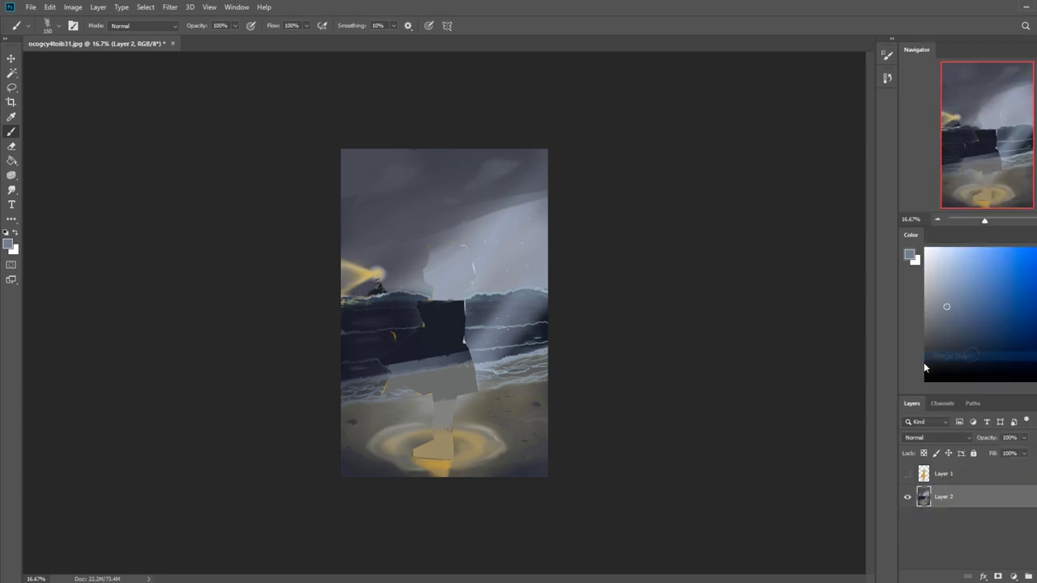
ctrl+click(1011, 576)
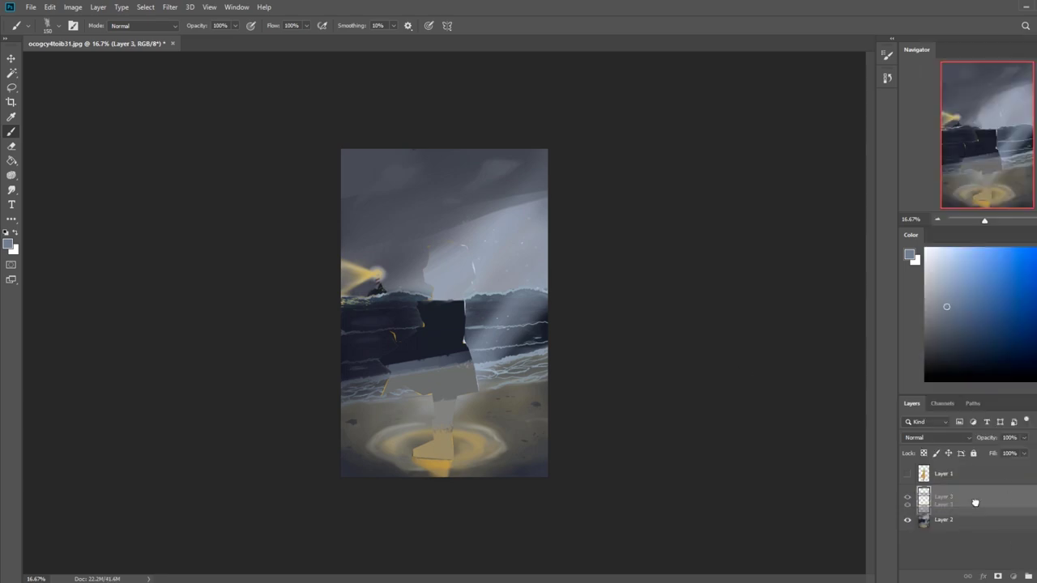
key(g)
alt+click(519, 426)
click(559, 383)
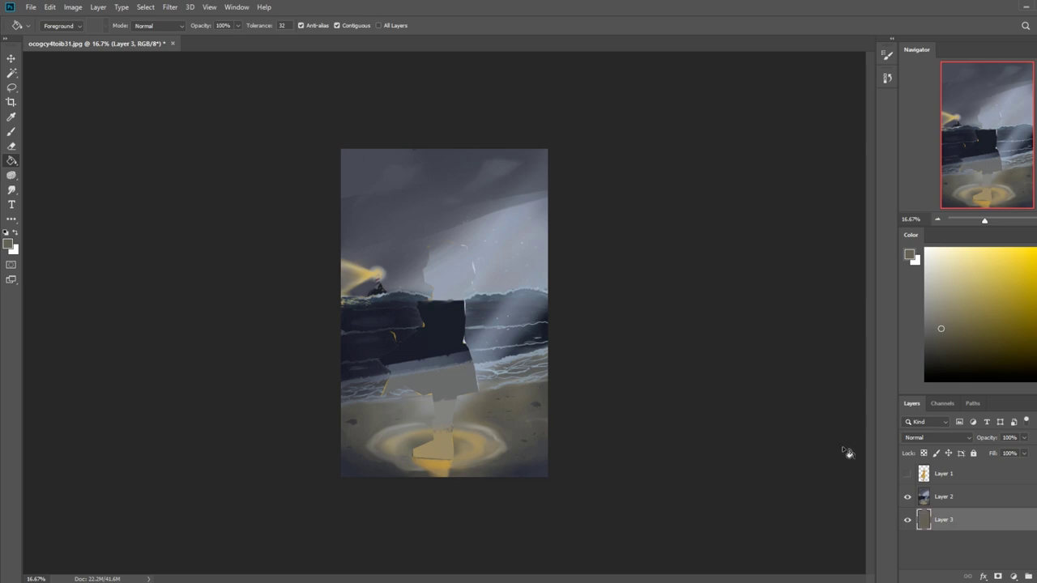
right_click(960, 502)
click(958, 360)
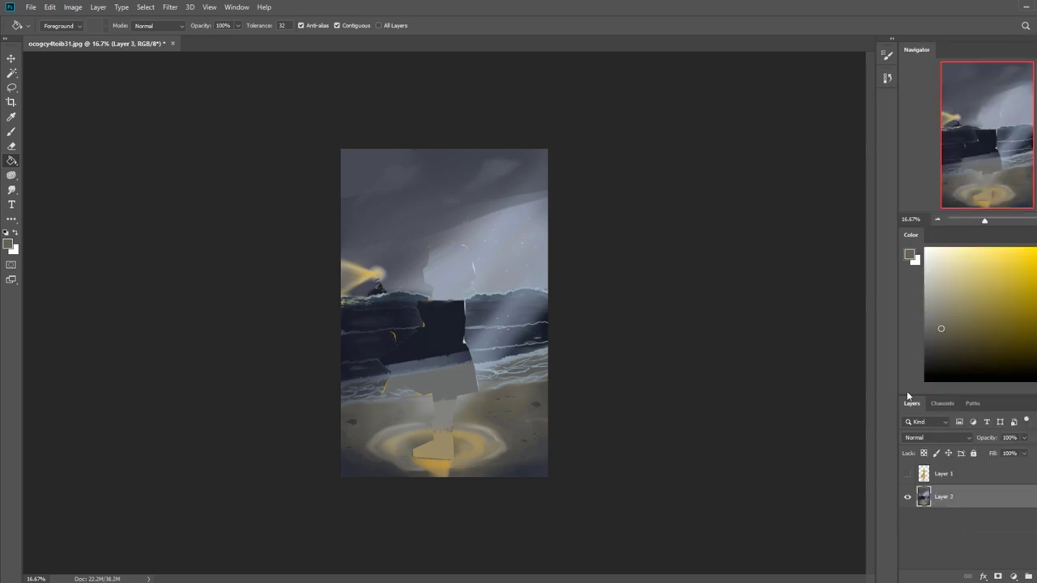
Sample the pale sky colour, choose a round blending brush, enlarge it to 1900 px and set its opacity to 41%.
key(b)
alt+click(477, 270)
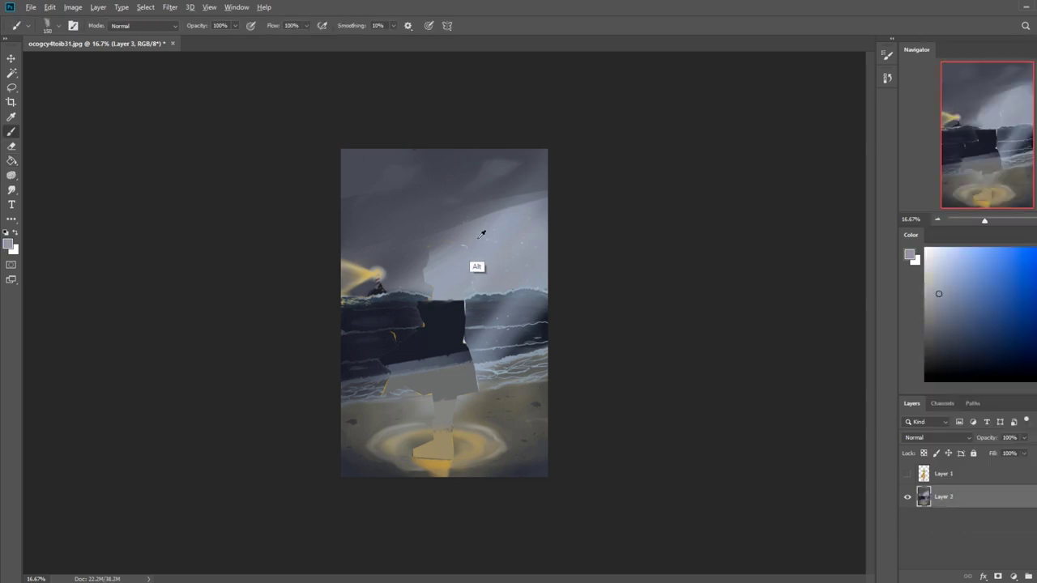
right_click(525, 238)
click(600, 472)
click(708, 162)
key(bracketright)
key(bracketright)
key(bracketright)
key(bracketright)
key(bracketright)
key(bracketright)
key(bracketright)
key(bracketright)
key(bracketright)
key(bracketright)
key(bracketright)
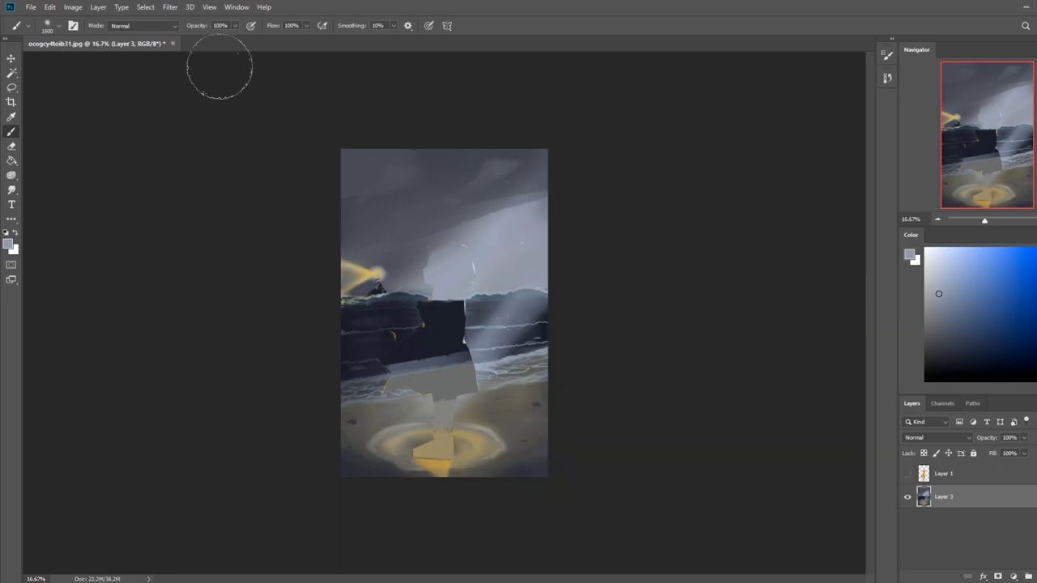
drag(236, 26, 207, 40)
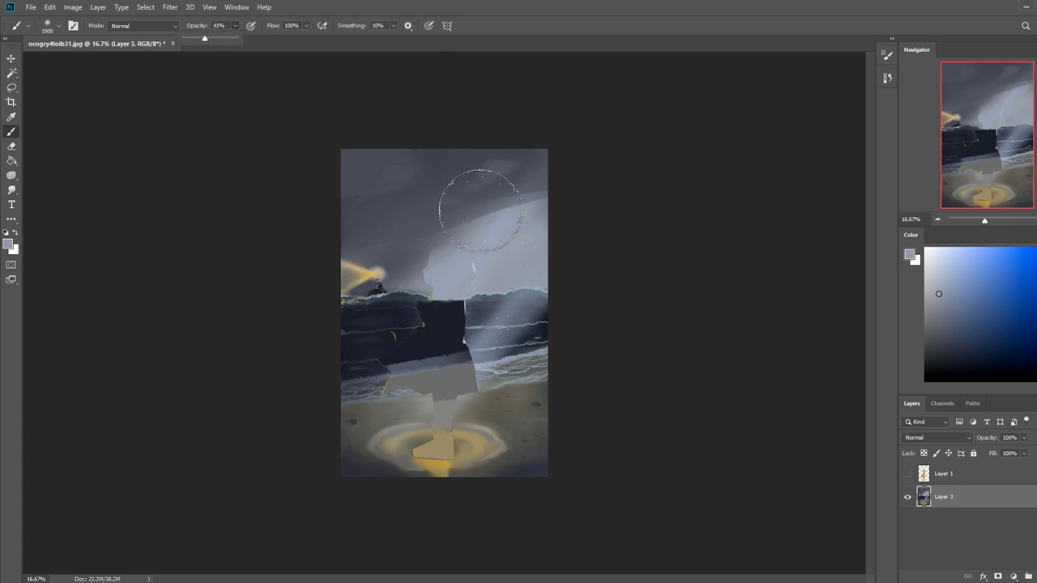
Enlarge the brush to 2500 px, set its opacity to 24% and softly paint sampled pale blue-grey over the sky.
key(bracketright)
key(bracketright)
key(bracketright)
key(bracketright)
drag(236, 26, 226, 38)
mouse_move(518, 204)
mouse_down()
mouse_move(416, 244)
mouse_move(554, 162)
mouse_move(325, 207)
mouse_move(461, 136)
mouse_move(206, 151)
mouse_move(538, 181)
mouse_move(564, 162)
mouse_move(347, 180)
mouse_move(351, 202)
mouse_move(551, 198)
mouse_move(466, 237)
mouse_up()
alt+click(481, 229)
drag(554, 188, 471, 237)
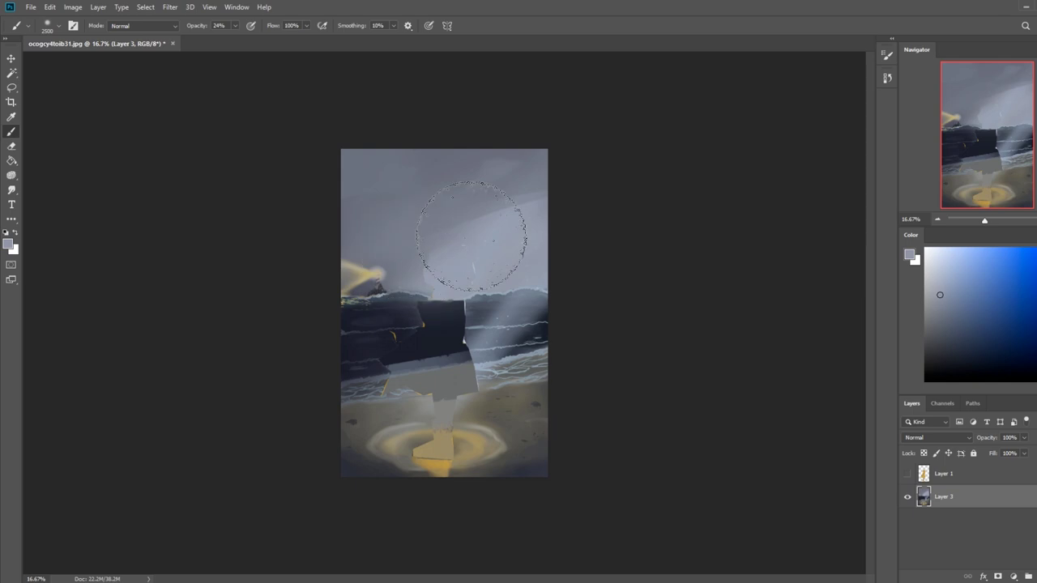
Smooth the streaks across the sky with the Smudge tool at 15% strength.
right_click(11, 190)
click(66, 215)
right_click(12, 189)
click(50, 211)
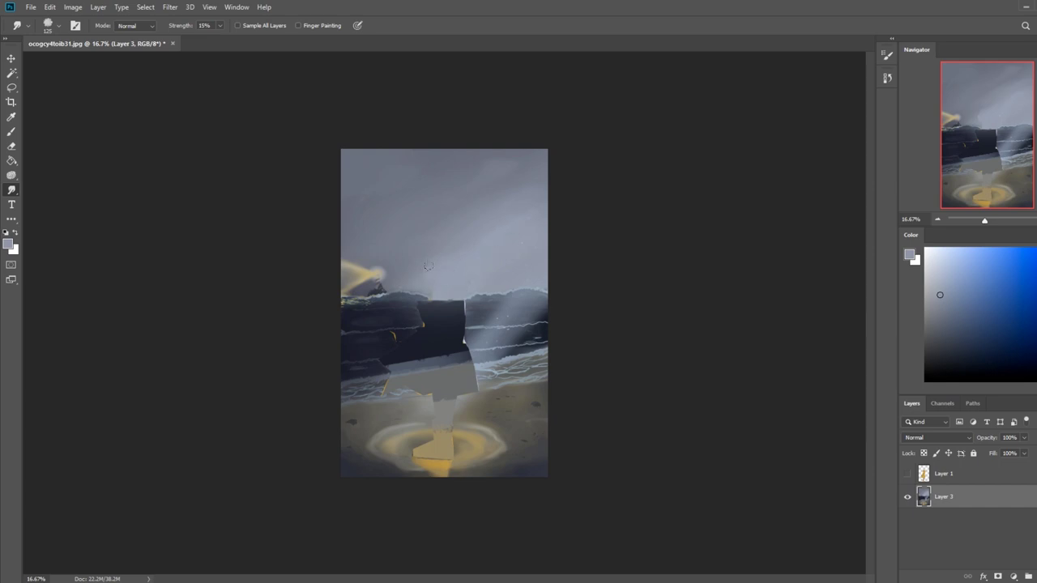
Sample dark grey from the shore and softly paint it over the foreground sand with the 2500 px brush at 24% opacity.
key(b)
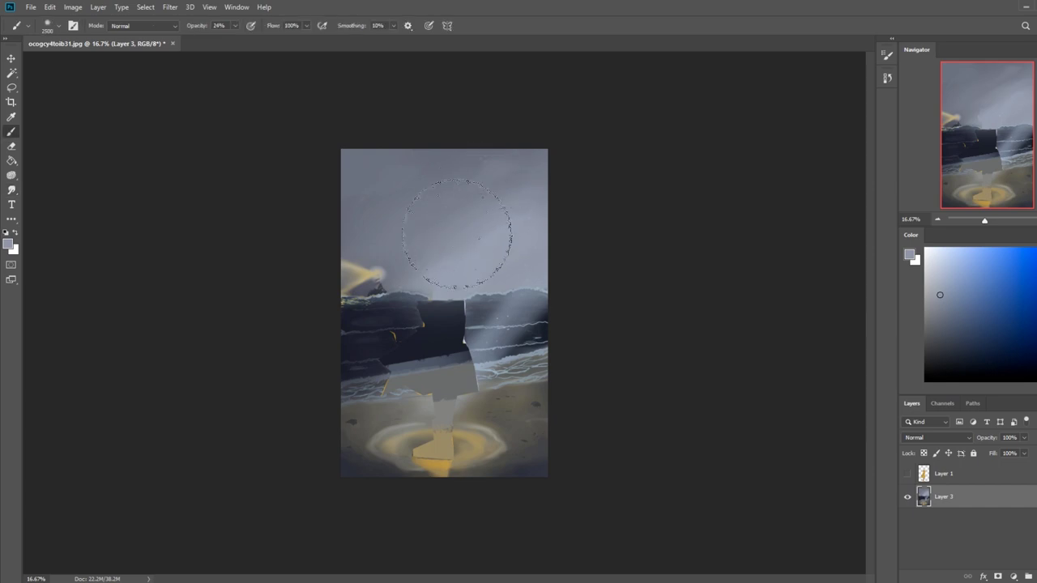
key(alt)
alt+click(509, 401)
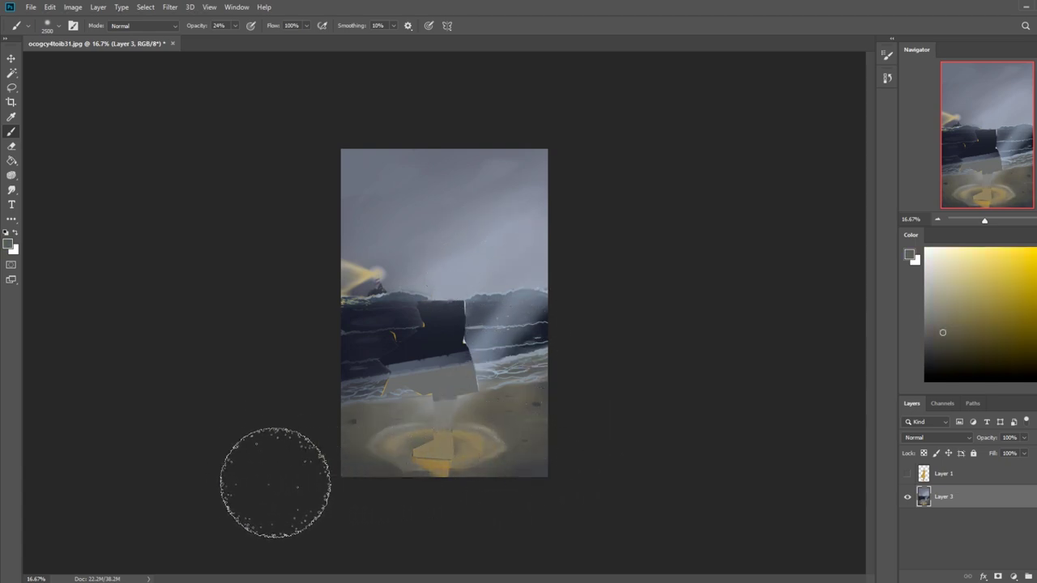
Paint sampled olive-brown over the yellow reflection and foreground sand with a 1700 px brush at 63% opacity.
alt+click(486, 450)
key(bracketleft)
key(bracketleft)
key(bracketleft)
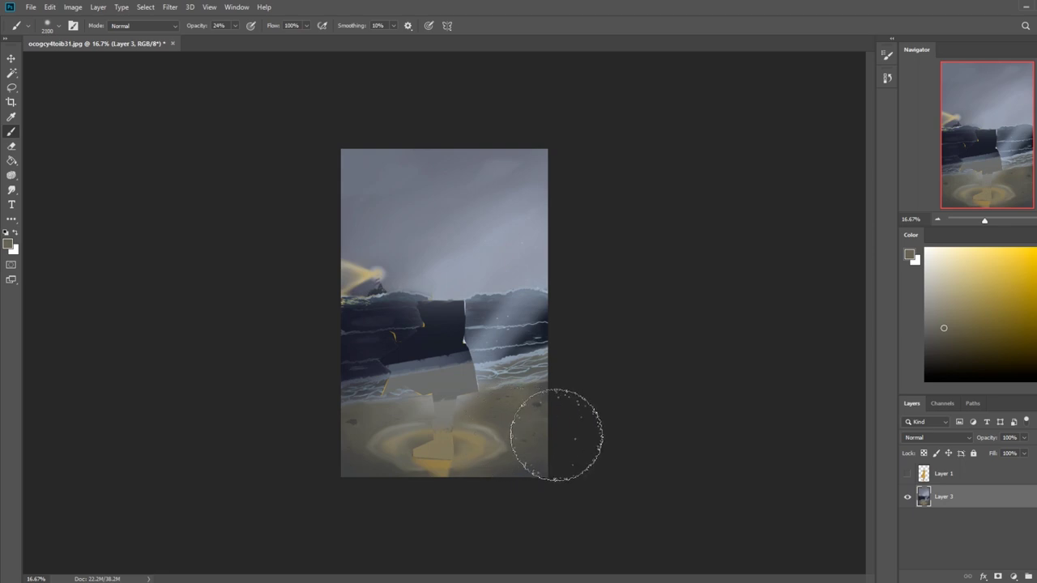
click(236, 25)
key(bracketright)
key(bracketright)
key(bracketright)
key(bracketright)
key(bracketright)
key(bracketright)
key(bracketright)
drag(429, 474, 498, 444)
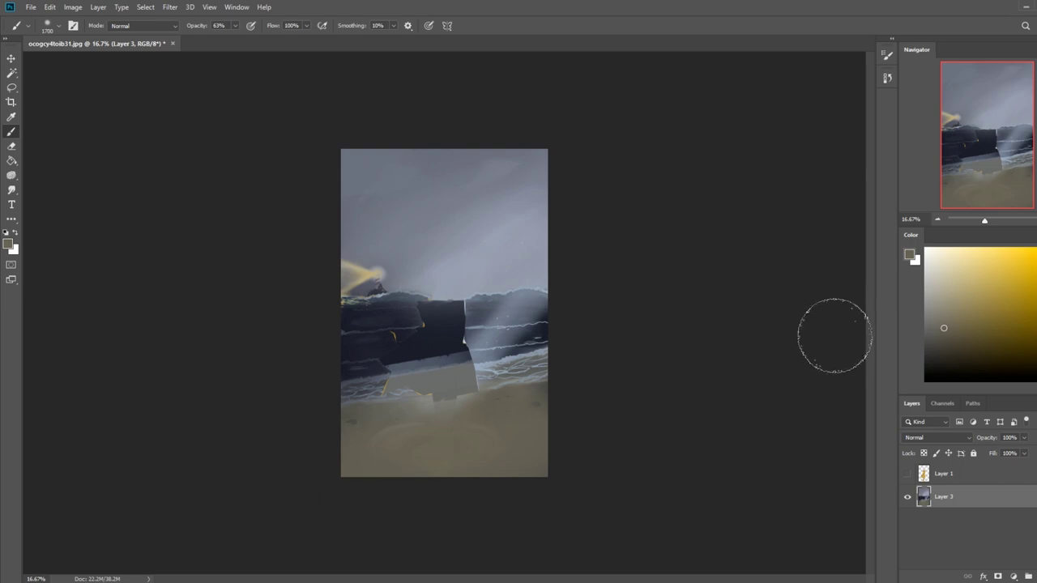
Pick a lighter warm grey, undo a full-width stroke and lighten only the lower right part of the sand.
click(935, 300)
drag(571, 401, 407, 468)
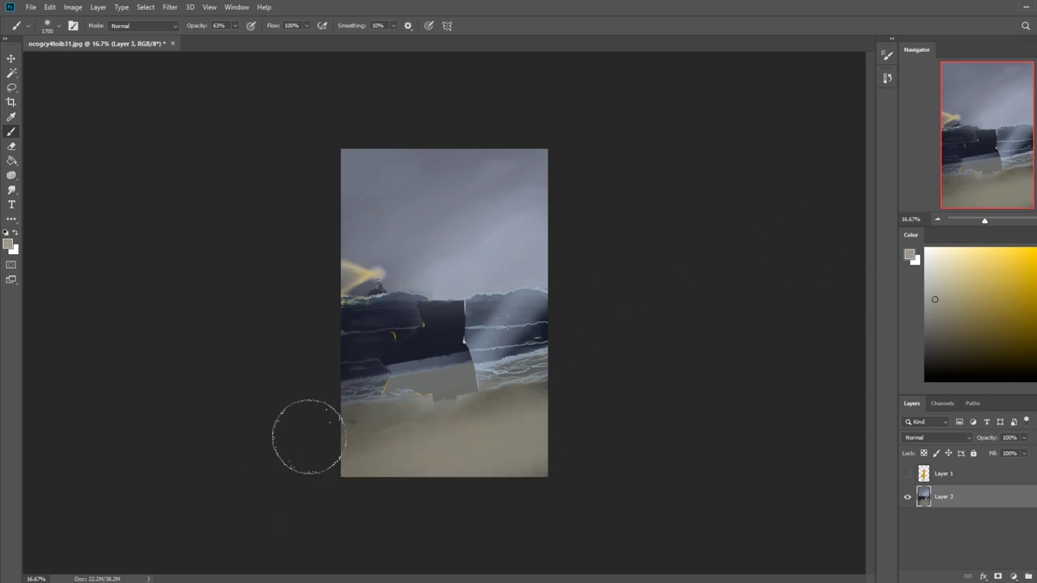
key(ctrl+z)
drag(584, 416, 627, 465)
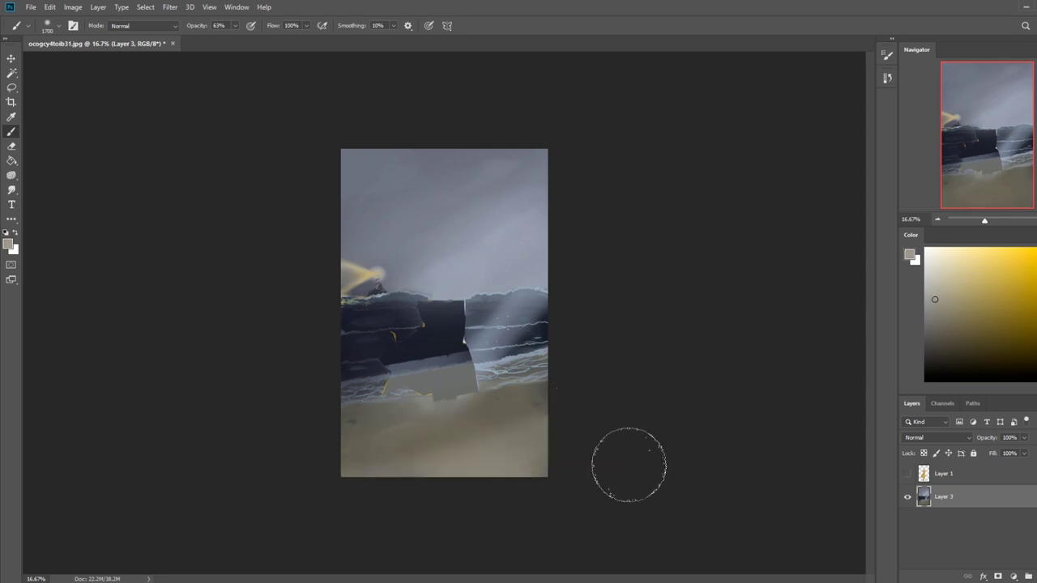
Lasso a wavy diagonal band across the foreground sand and paint its edge with sampled sand grey using a 2400 px brush.
key(bracketright)
key(bracketright)
key(bracketright)
key(bracketright)
key(bracketright)
key(bracketright)
key(bracketright)
alt+click(527, 428)
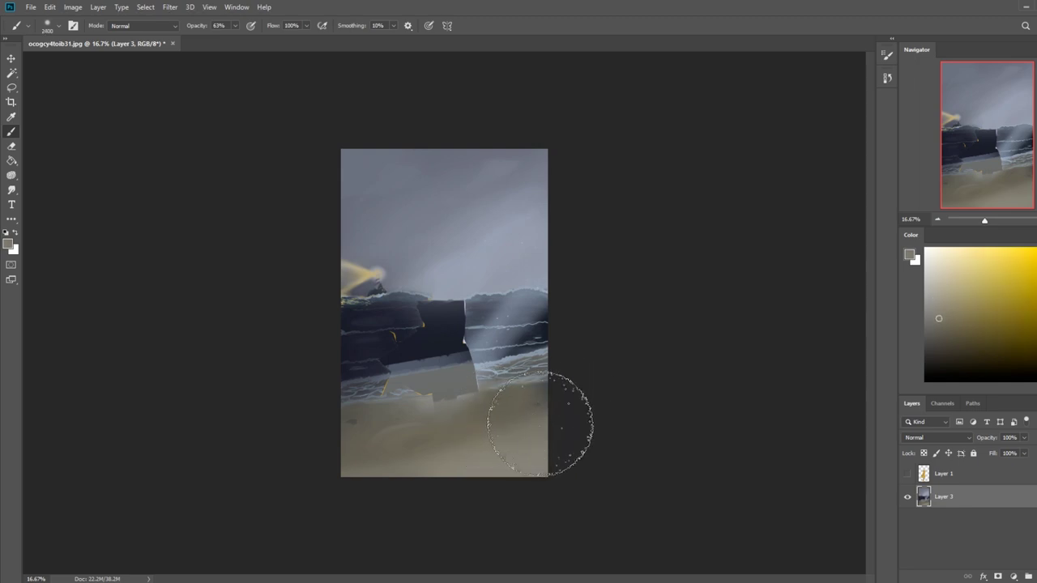
key(l)
mouse_move(550, 409)
mouse_down()
mouse_move(465, 443)
mouse_move(300, 466)
mouse_move(358, 475)
mouse_move(538, 453)
mouse_up()
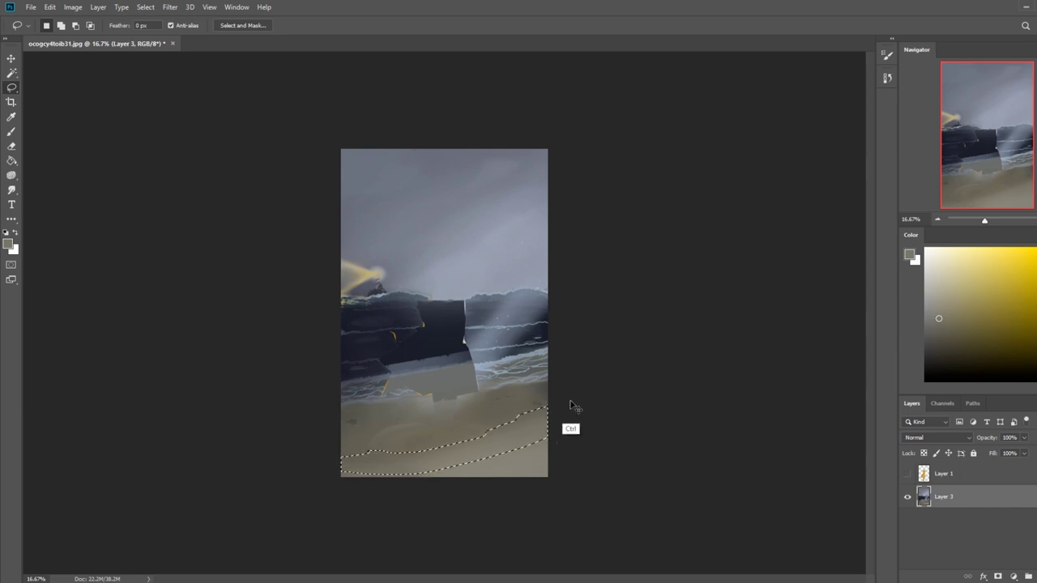
key(b)
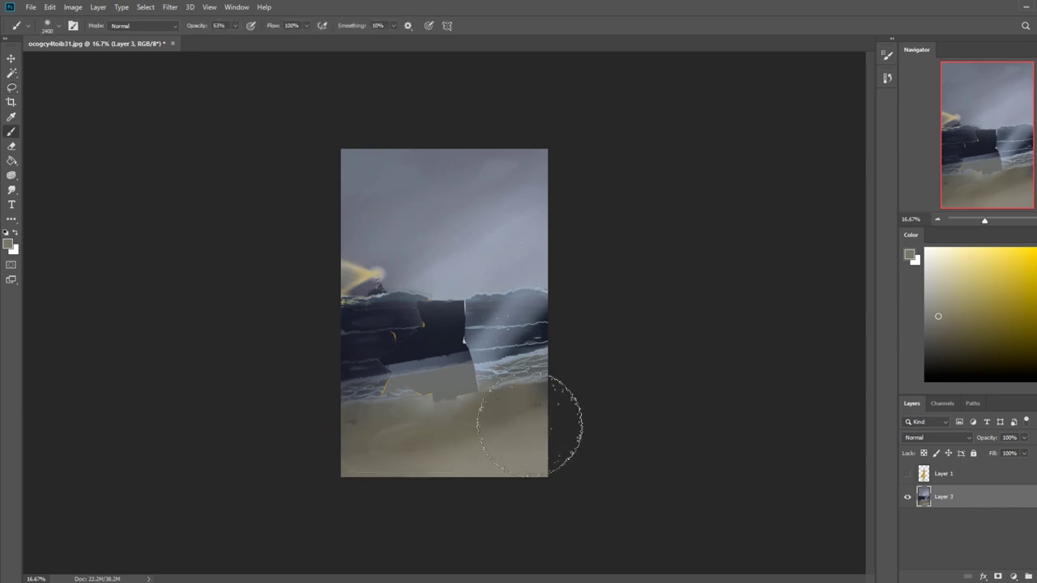
Deselect the sand band and smudge the hard edges of the filled figure area in the sea and shore.
key(m)
right_click(451, 362)
click(478, 370)
key(b)
click(11, 189)
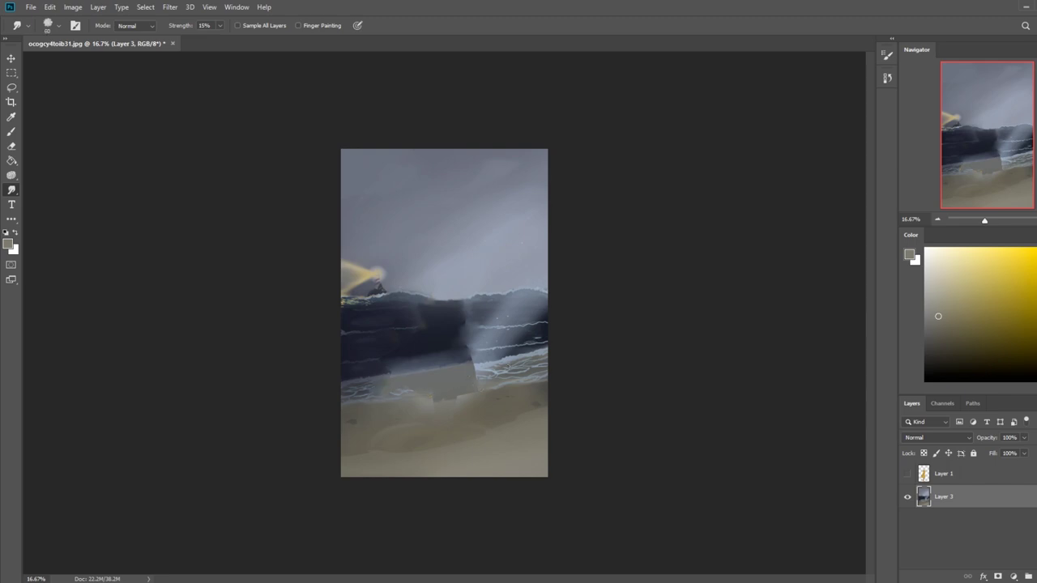
Copy the foam lines right of the gap to a new layer, then scale them to 116.58% and rotate them 7.65° over the gap.
key(l)
mouse_move(568, 354)
mouse_down()
mouse_move(548, 377)
mouse_move(466, 377)
mouse_move(461, 386)
mouse_up()
key(ctrl+j)
key(v)
key(ctrl+t)
drag(482, 341, 484, 358)
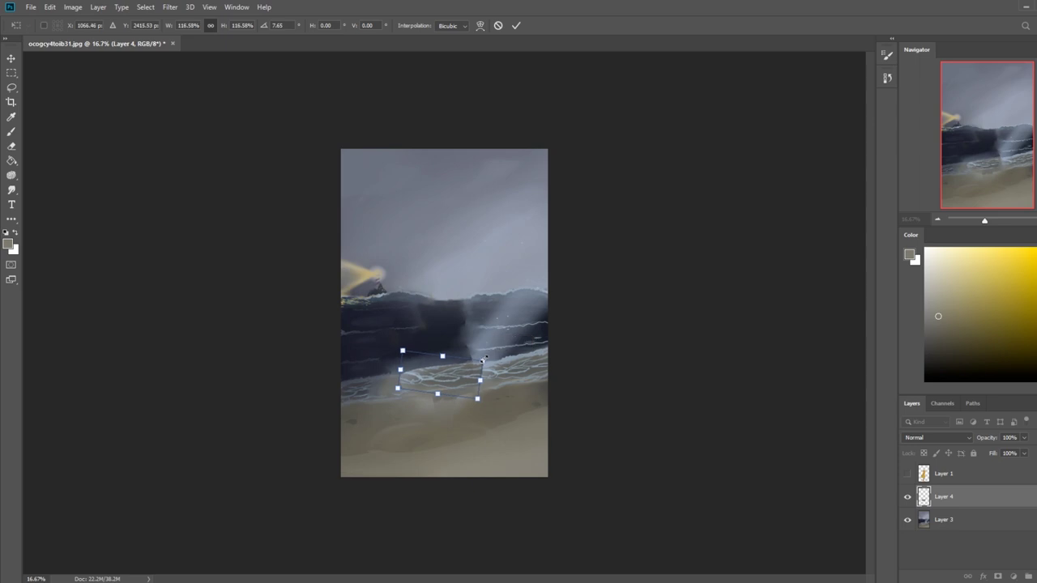
key(Return)
Blend the copied foam into the shore by erasing its edges, merging it into Layer 3 and smudging the seams.
key(e)
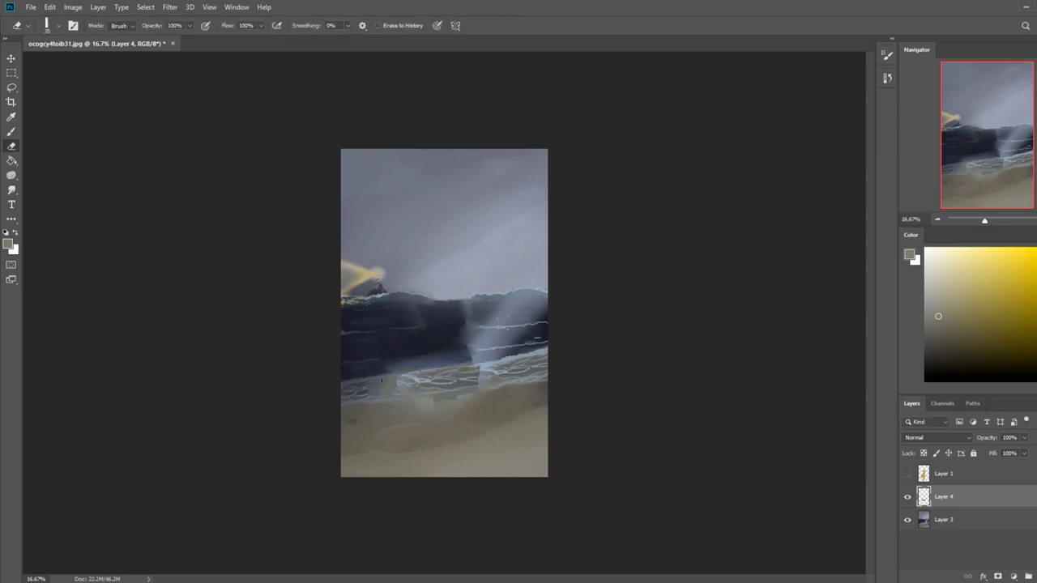
right_click(958, 487)
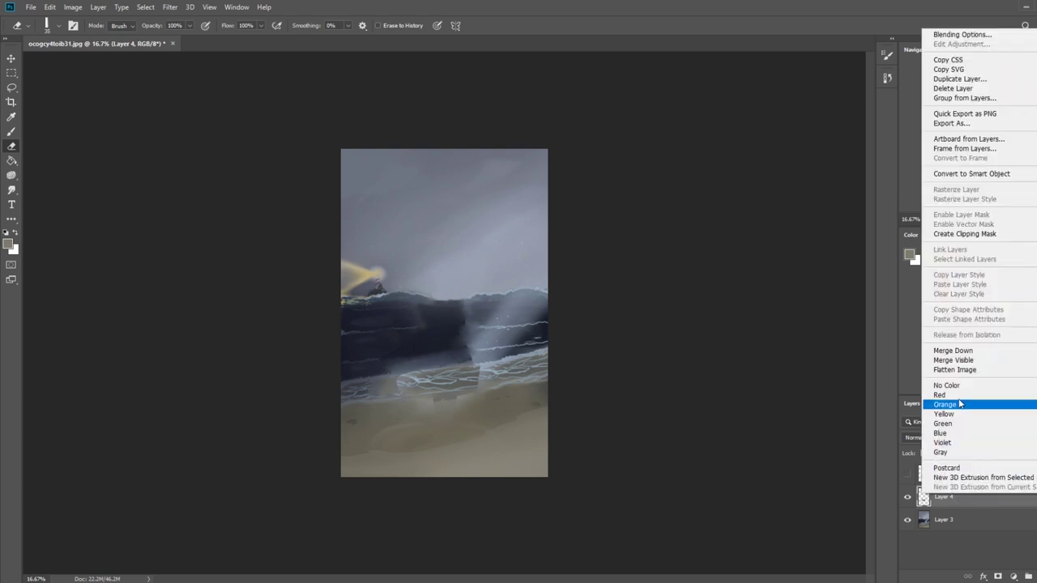
click(948, 418)
click(11, 189)
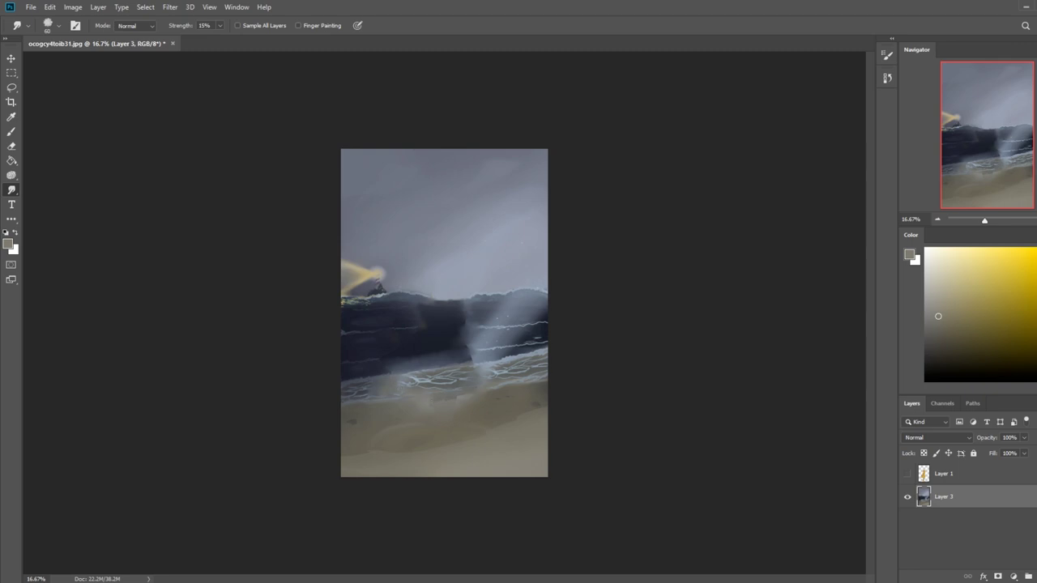
Choose a flat brush at 200 px, lasso the wet-sand band below the foam and paint it a darker olive-brown.
key(b)
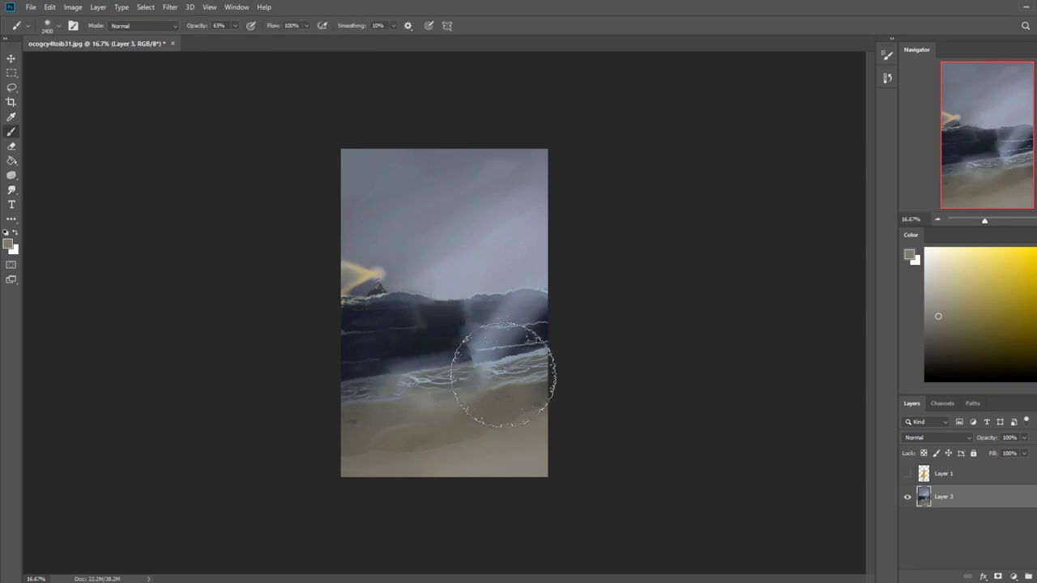
right_click(458, 348)
double_click(552, 441)
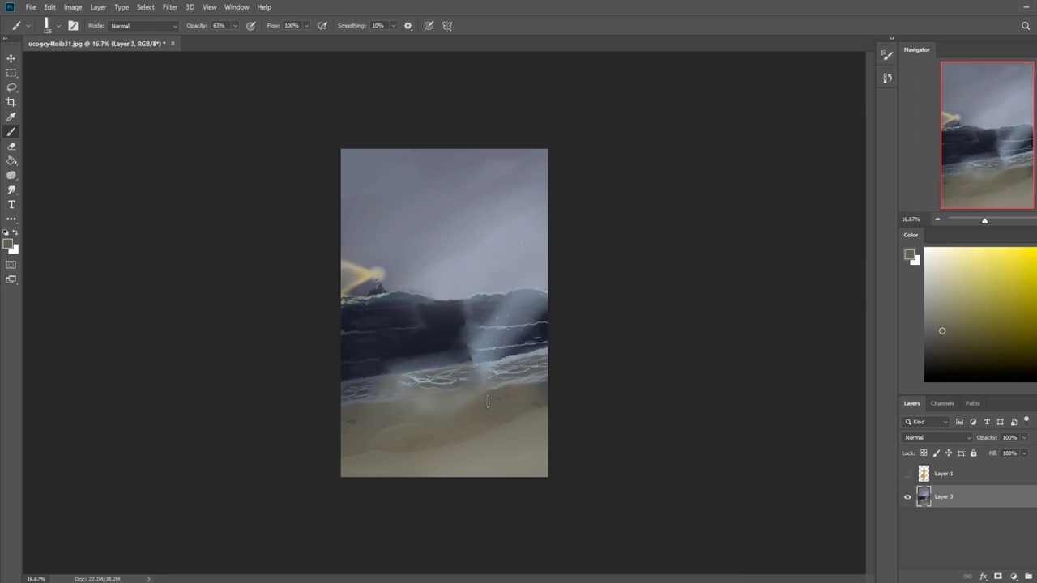
key(bracketright)
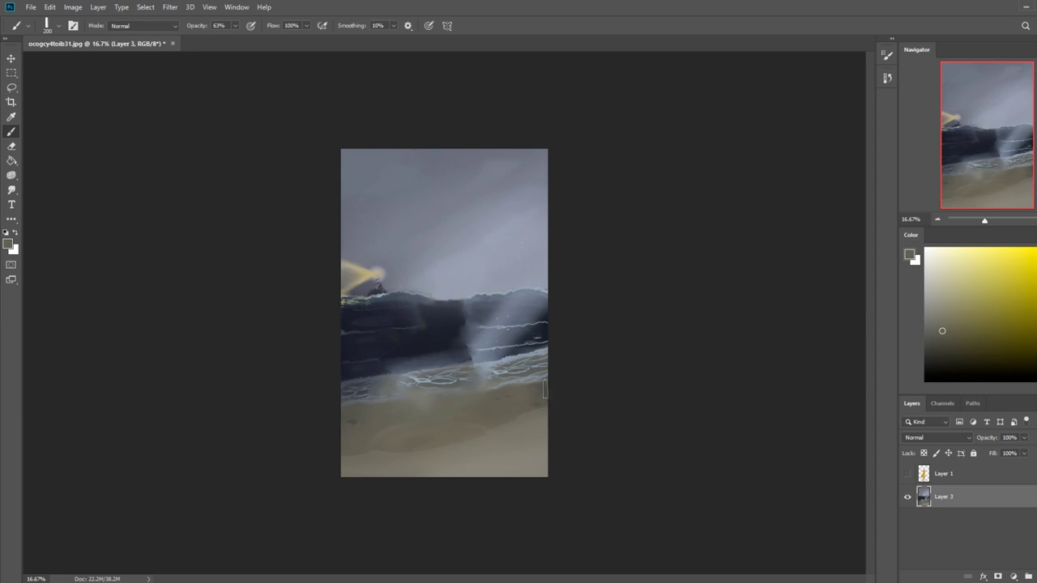
key(l)
drag(547, 391, 487, 403)
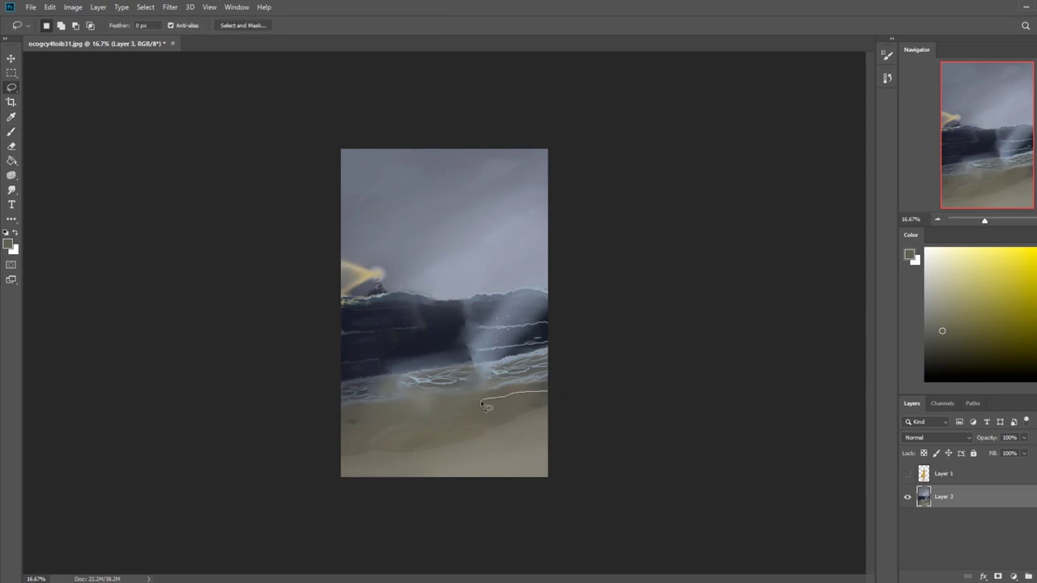
drag(346, 407, 568, 378)
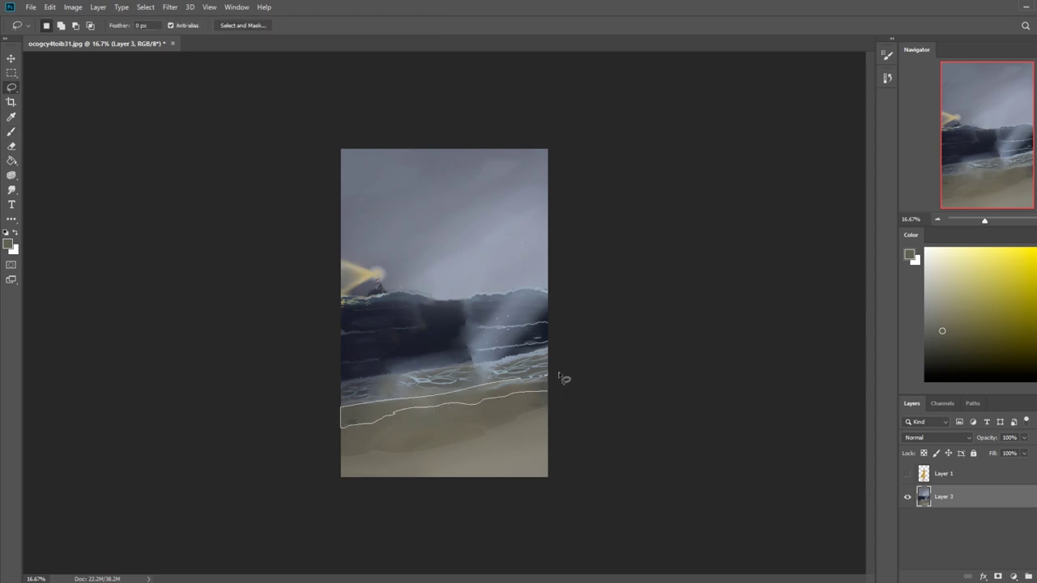
key(b)
drag(465, 398, 265, 427)
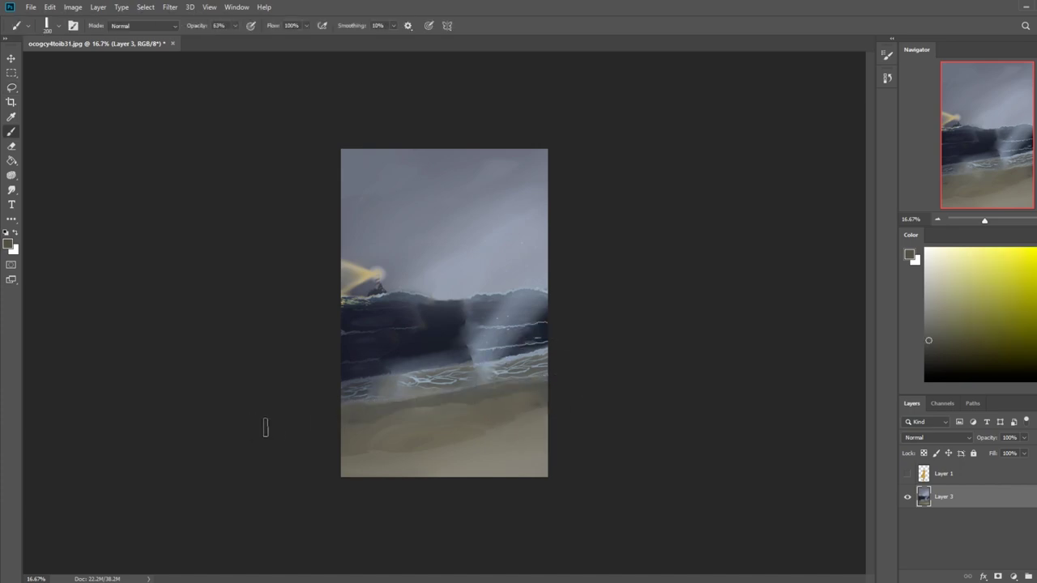
Enlarge the flat brush to 600 px, undo the last change to the wet-sand band and deselect it.
key(bracketright)
key(bracketright)
key(bracketright)
key(bracketright)
key(bracketright)
key(bracketright)
key(bracketright)
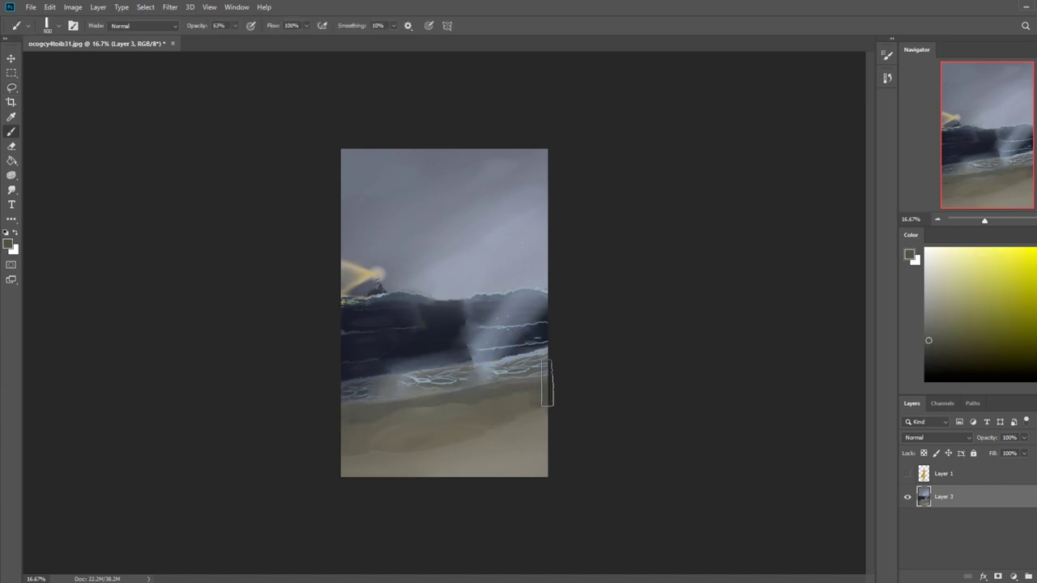
key(ctrl+z)
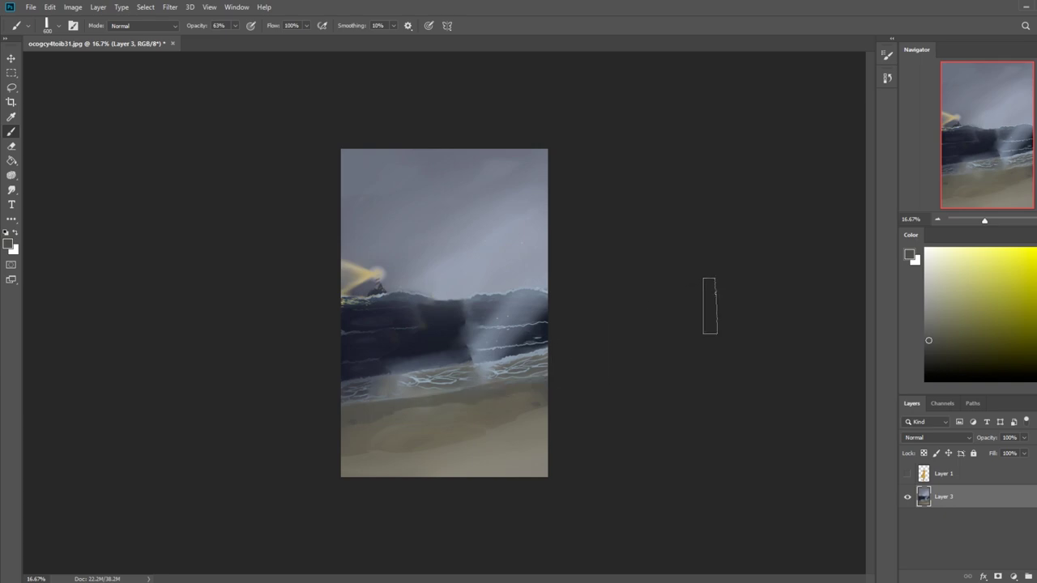
key(m)
right_click(466, 347)
click(494, 354)
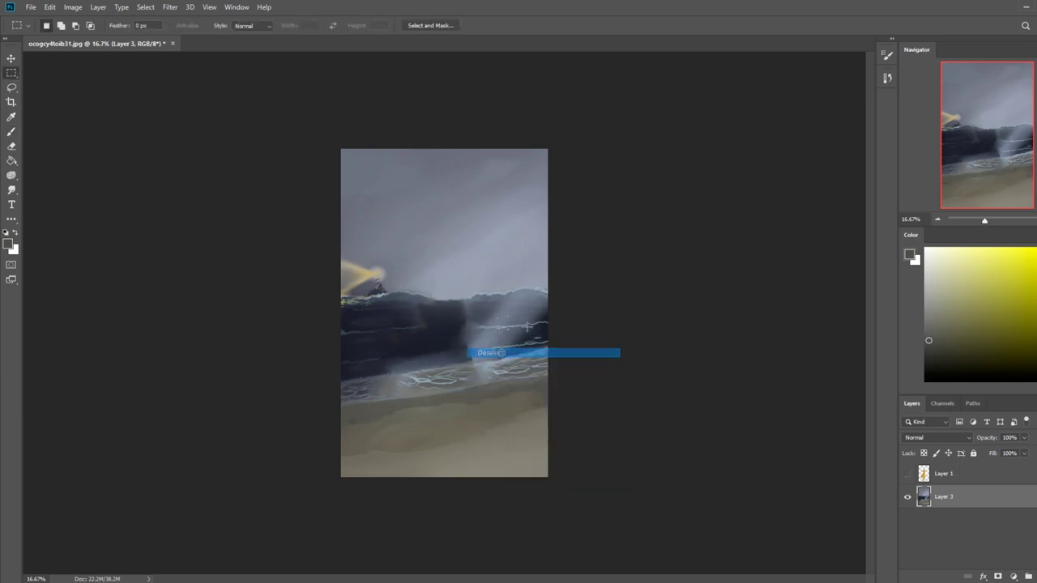
Lasso the shore along the lower foam edge and paint the sand there with a sampled dark brown-grey.
key(l)
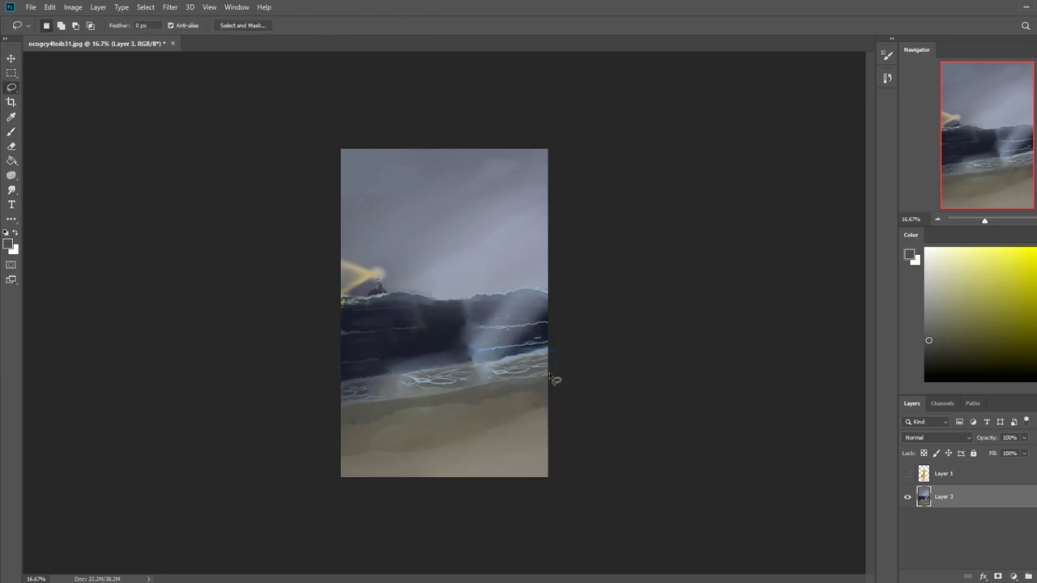
drag(354, 406, 577, 372)
key(b)
alt+click(471, 391)
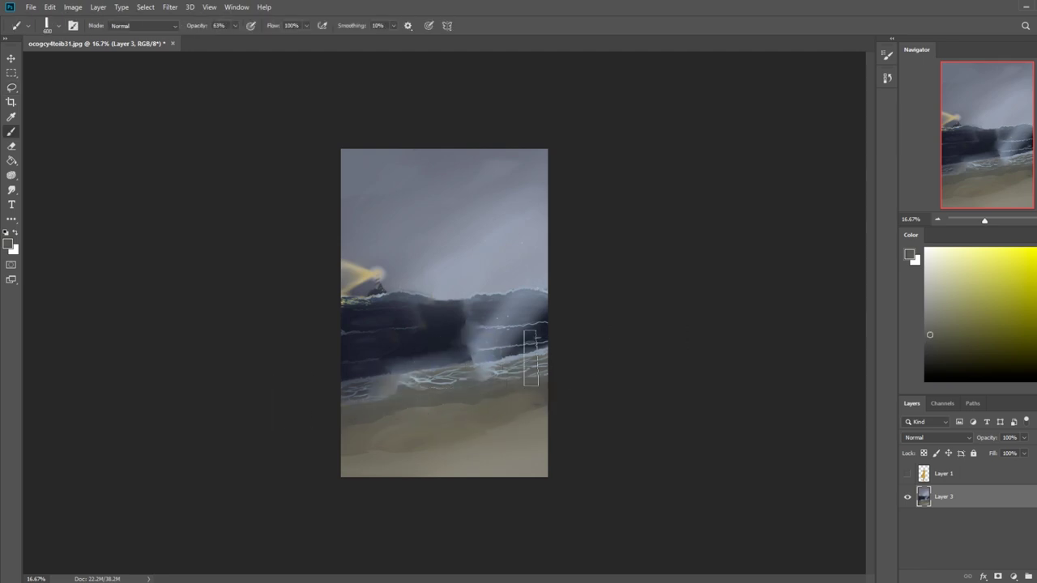
right_click(456, 370)
key(Escape)
key(m)
right_click(600, 276)
click(542, 394)
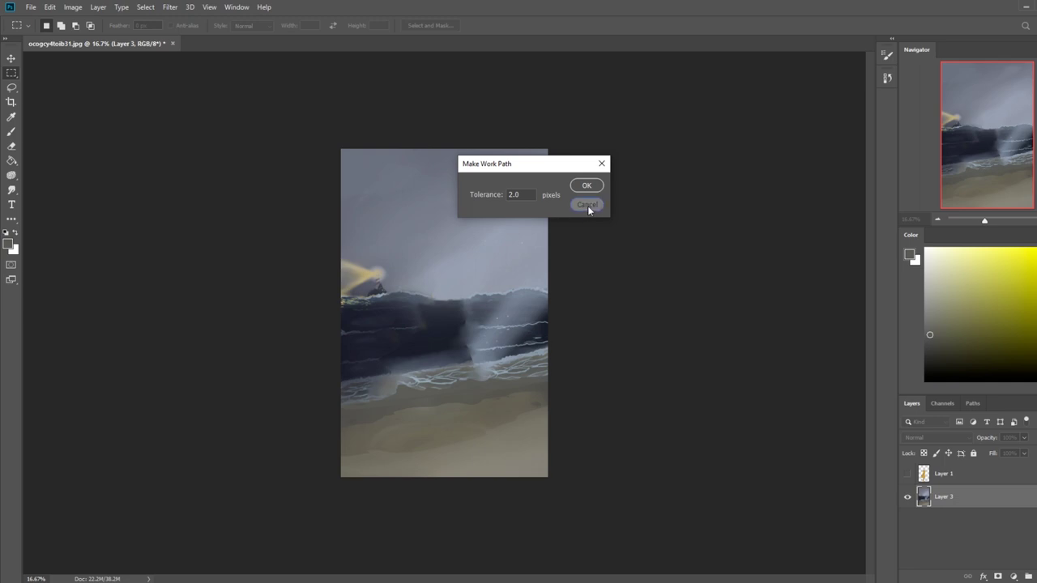
click(588, 206)
Sample lighter sand brown, deselect the shore area and try strokes across the beach, undoing them.
key(b)
alt+click(520, 431)
alt+click(509, 429)
drag(449, 422, 553, 405)
key(ctrl+z)
key(m)
right_click(473, 356)
click(502, 364)
key(b)
mouse_move(555, 395)
mouse_down()
mouse_move(407, 418)
mouse_move(329, 445)
mouse_up()
key(ctrl+z)
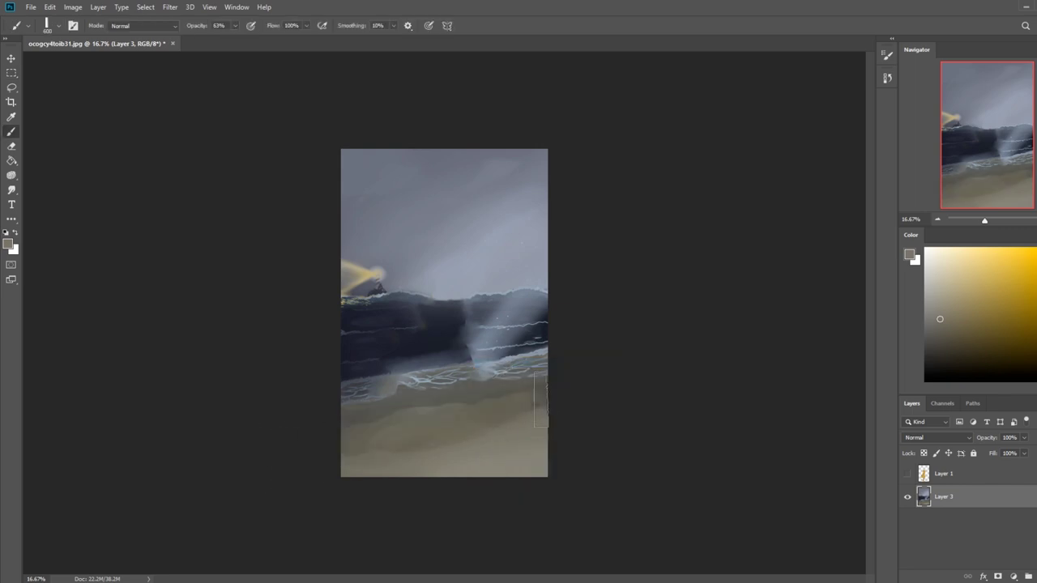
Save the painting to the Desktop as the Photoshop file asdsdasd with Maximize Compatibility on.
key(ctrl+shift+s)
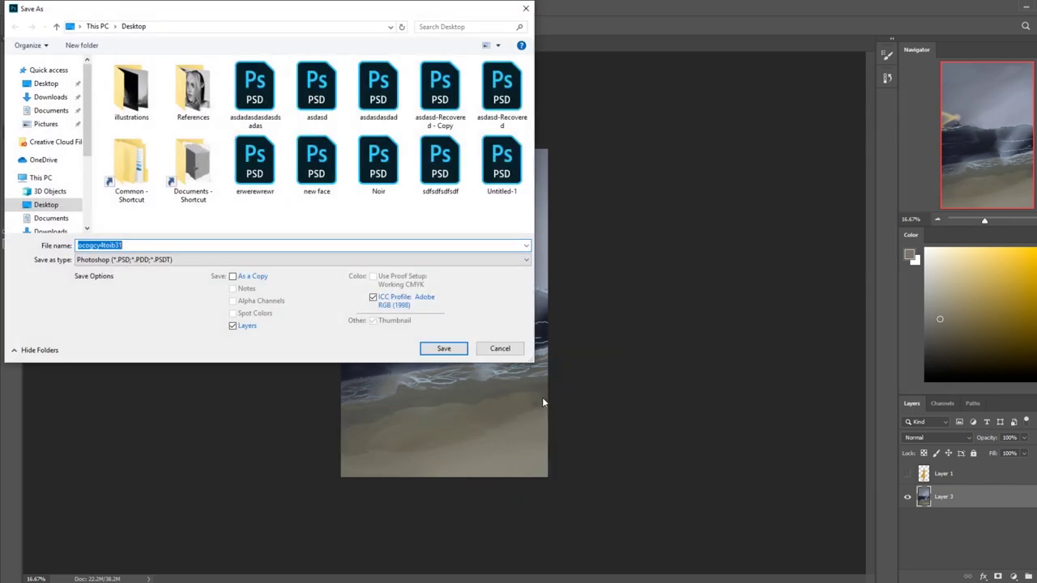
click(48, 87)
click(168, 245)
text(asdsdsd)
click(434, 347)
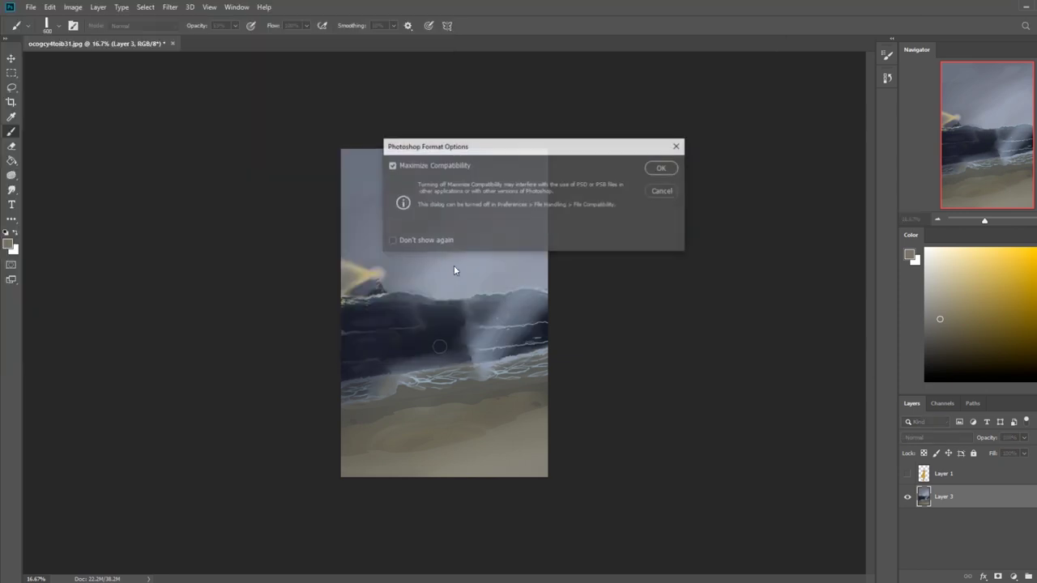
click(658, 167)
Paint the sampled light sand brown across the middle of the beach with the flat brush.
drag(401, 423, 317, 440)
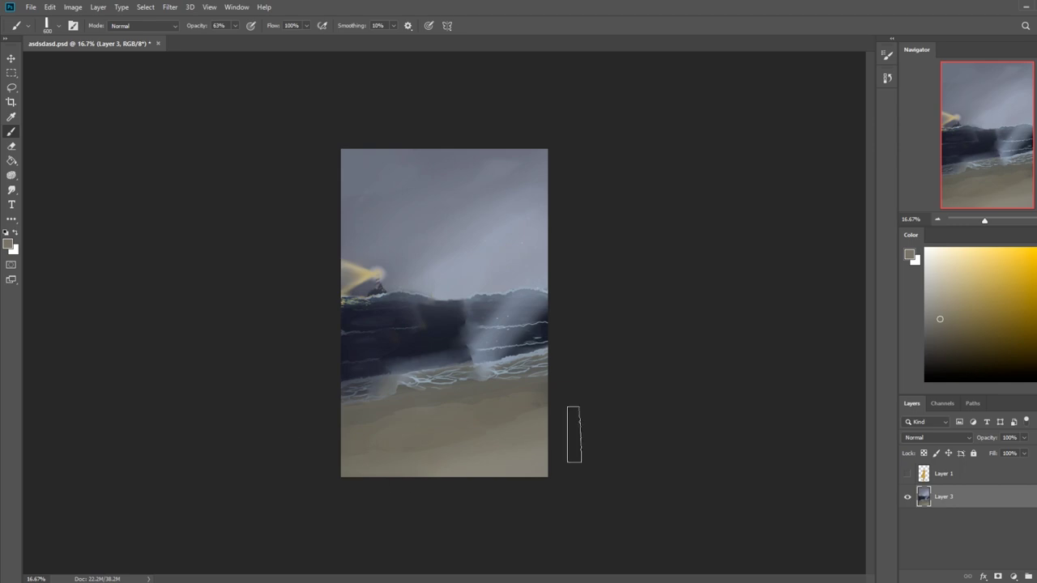
Sample dark blue-grey from the sea, set the brush mode to Darken and paint across the light beam and wave lines.
key(alt)
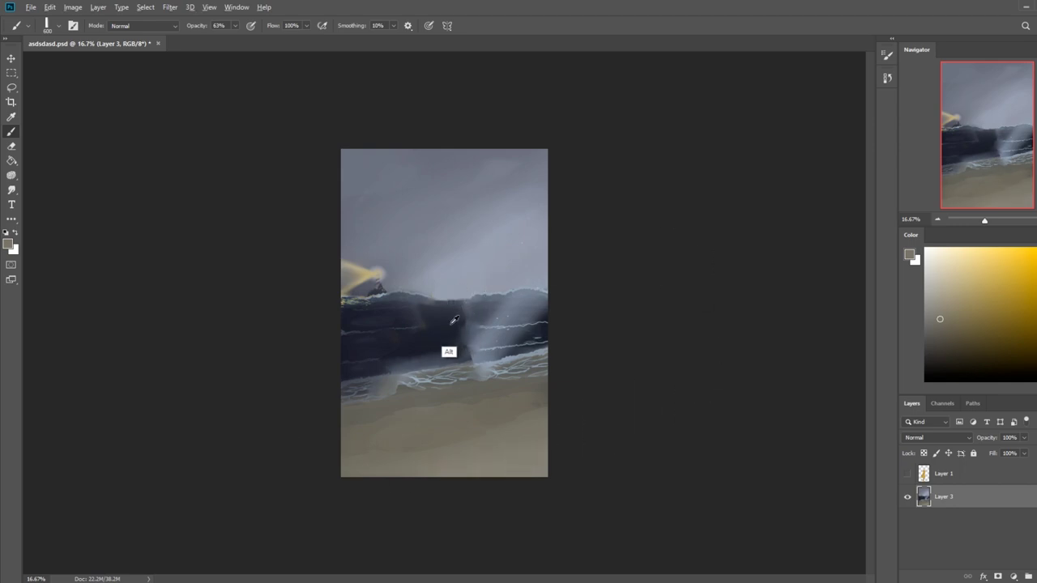
alt+click(454, 321)
click(142, 25)
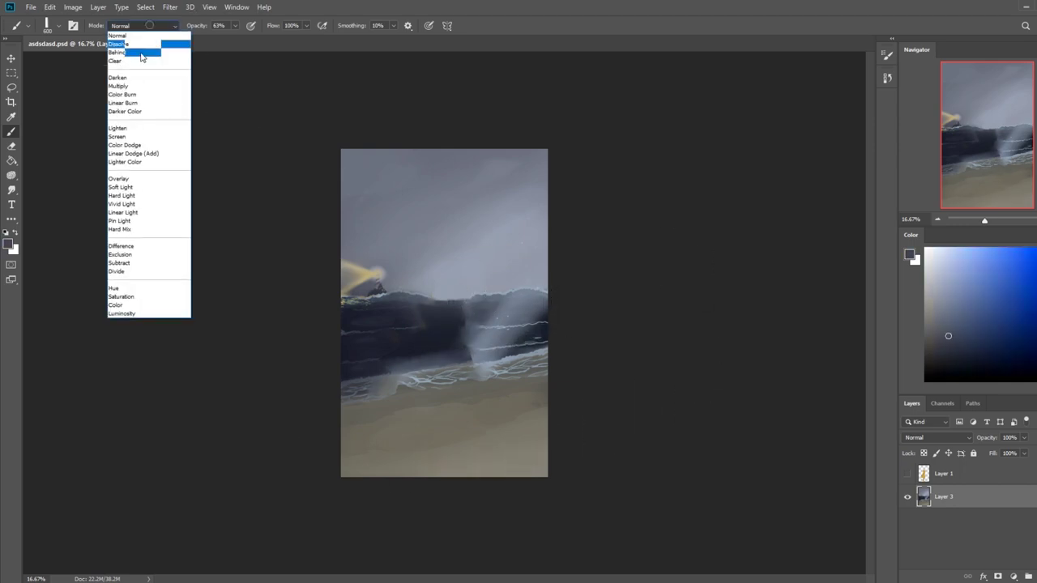
click(132, 77)
mouse_move(467, 333)
mouse_down()
mouse_move(555, 320)
mouse_move(449, 327)
mouse_up()
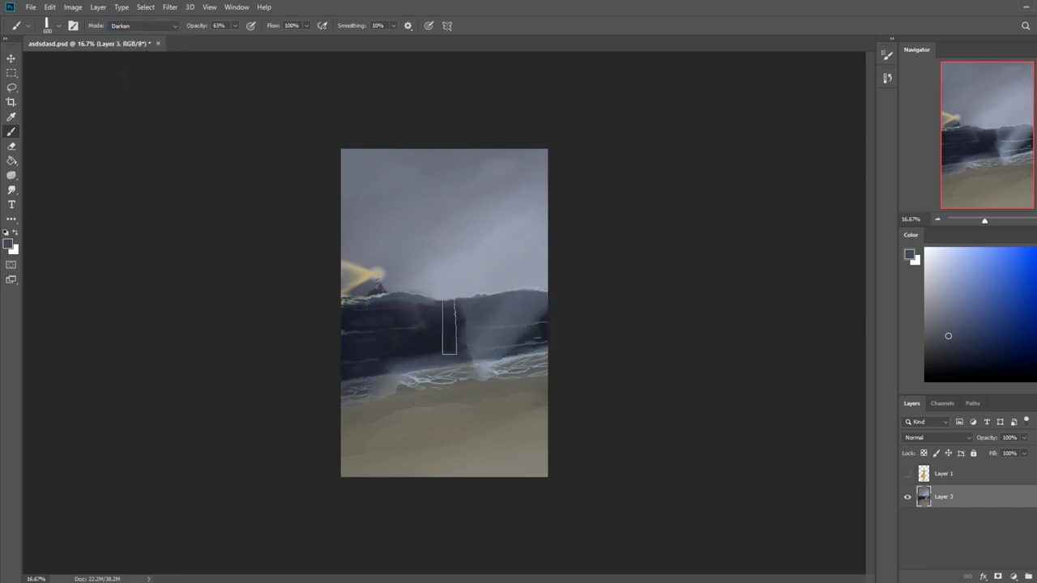
shift+click(324, 328)
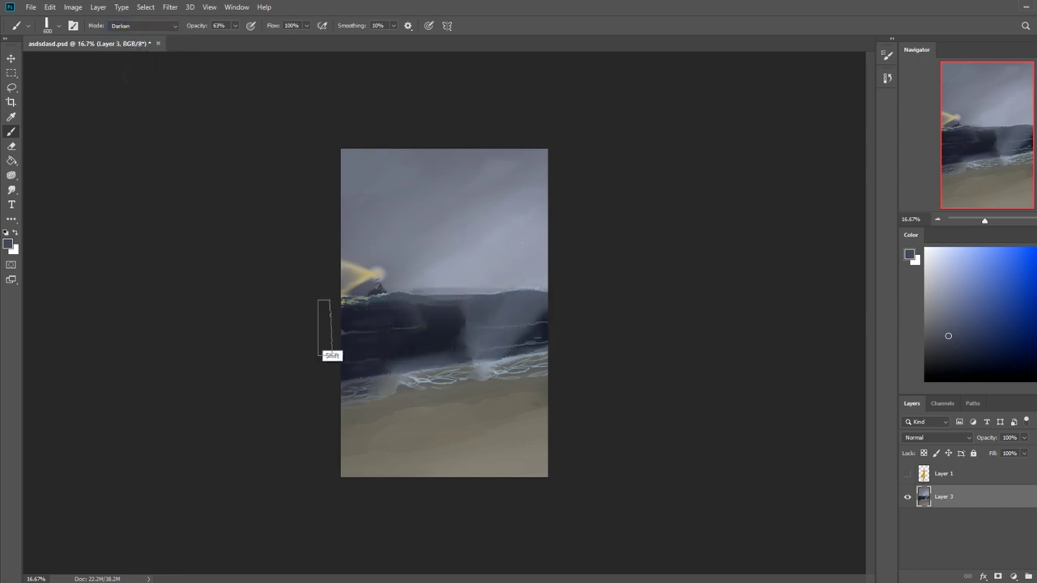
Undo the last stroke and paint straight Darken strokes in the sampled blue-grey across the upper sea below the horizon.
key(ctrl+z)
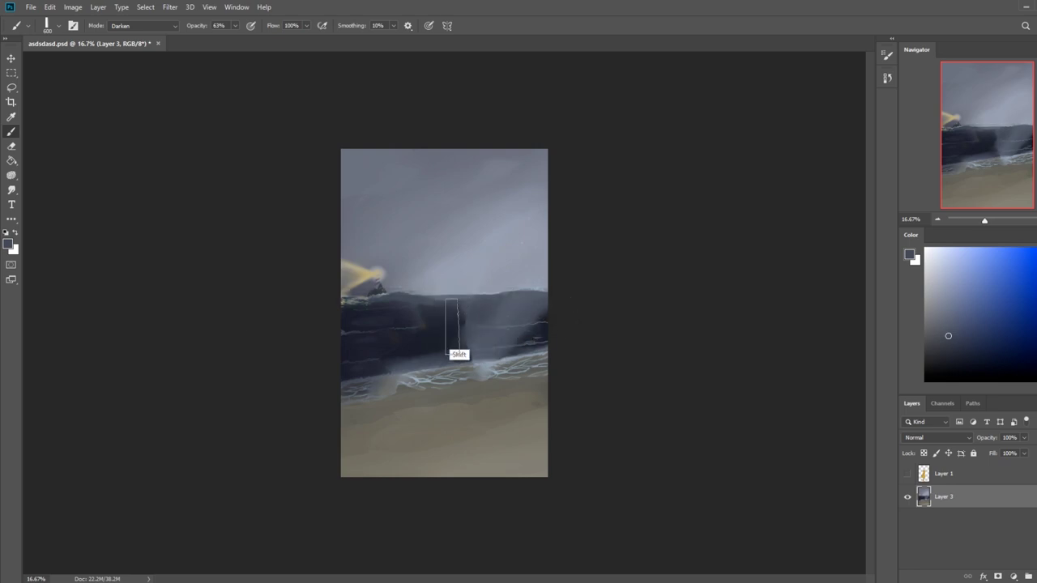
shift+click(520, 328)
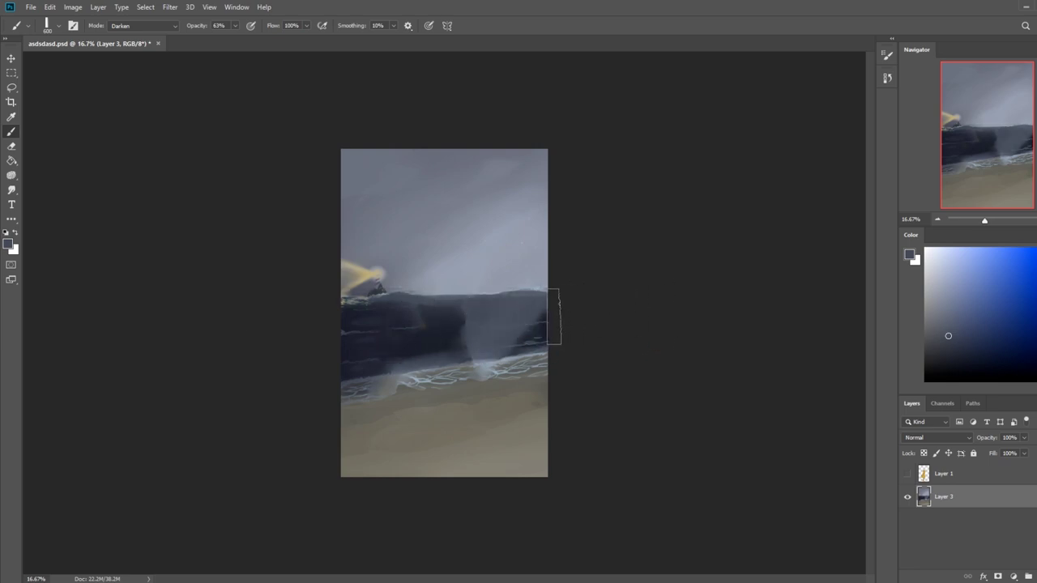
shift+click(390, 325)
Sample the pale grey sky just above the horizon, shrink the brush to 100 and return its mode to Normal.
alt+click(518, 274)
key(bracketleft)
key(bracketleft)
key(bracketleft)
alt+click(501, 285)
click(130, 28)
click(121, 37)
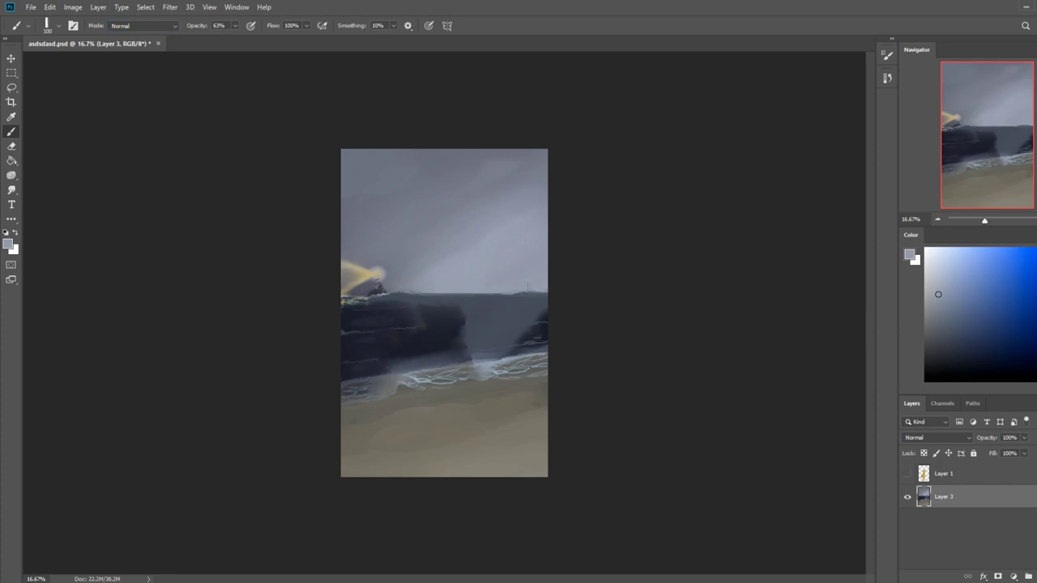
Sample blue-greys from the water and paint horizontal strokes across the sea, covering the light beam patch and wave lines.
alt+click(410, 311)
alt+click(400, 283)
alt+click(393, 281)
alt+click(440, 350)
drag(465, 334, 536, 324)
mouse_move(447, 340)
mouse_down()
mouse_move(535, 334)
mouse_move(463, 344)
mouse_move(510, 347)
mouse_move(336, 364)
mouse_up()
alt+click(442, 322)
alt+click(473, 315)
mouse_move(352, 317)
mouse_down()
mouse_move(452, 313)
mouse_move(317, 330)
mouse_up()
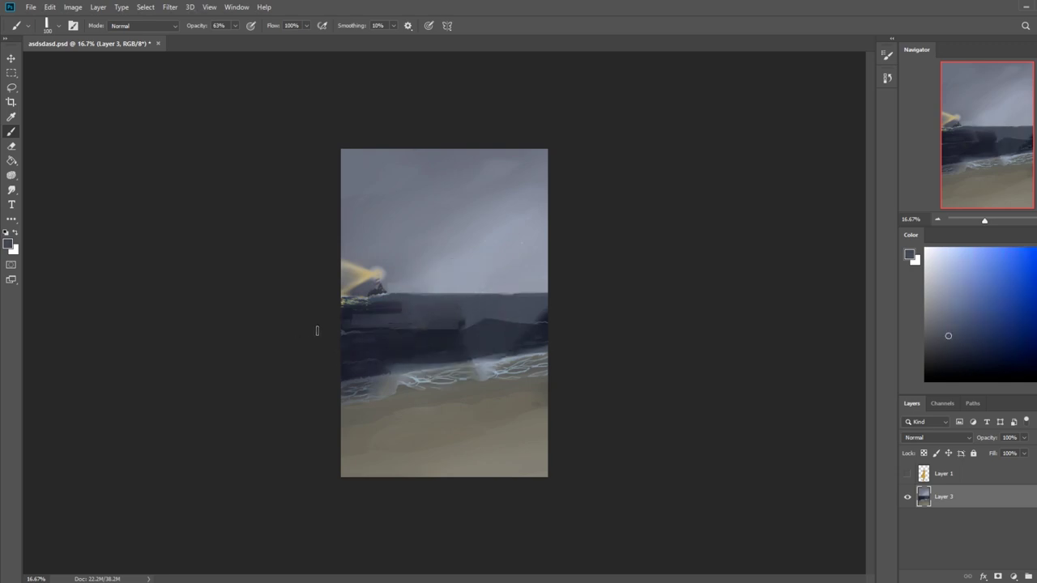
Sample the light sky grey and stroke along the horizon to straighten it, undoing one pass, and switch to the Smudge tool.
alt+click(512, 277)
drag(551, 295, 376, 298)
drag(555, 295, 400, 297)
key(ctrl+z)
drag(556, 294, 426, 301)
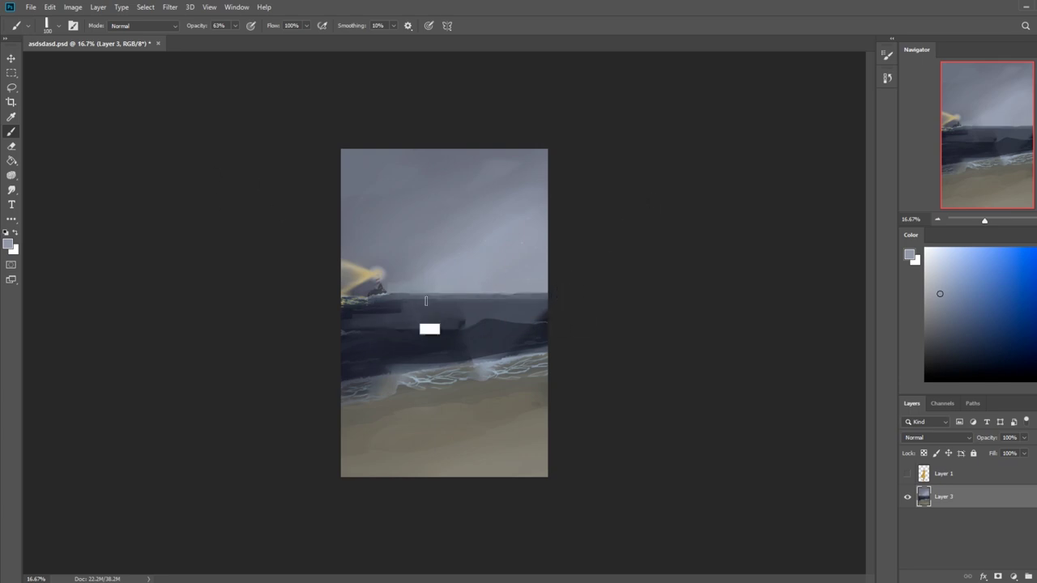
click(12, 190)
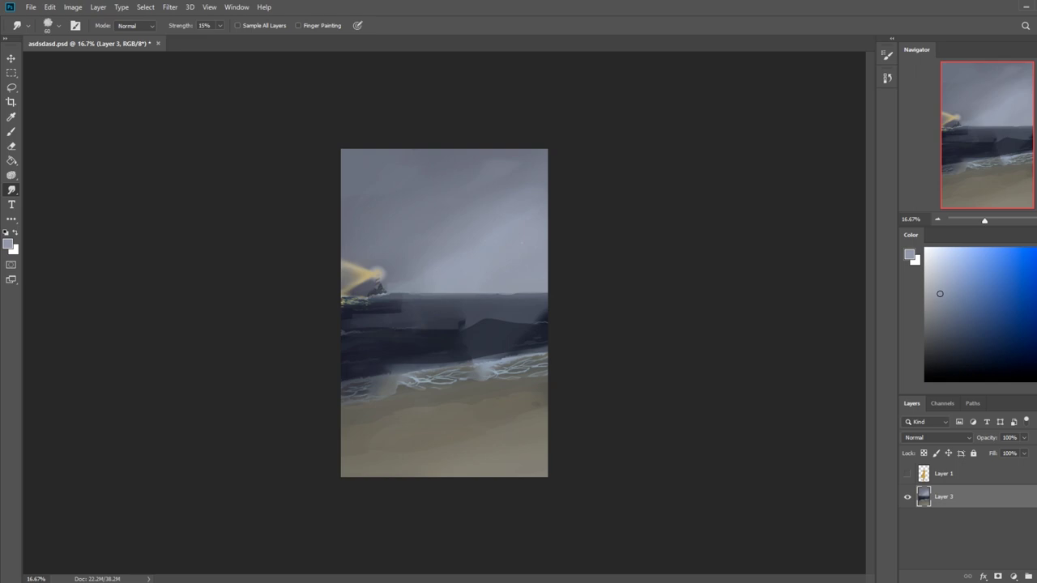
Repaint the lamp room of the lighthouse in sampled blue-grey with a size 10 brush.
key(b)
key(z)
drag(347, 247, 397, 313)
alt+click(513, 341)
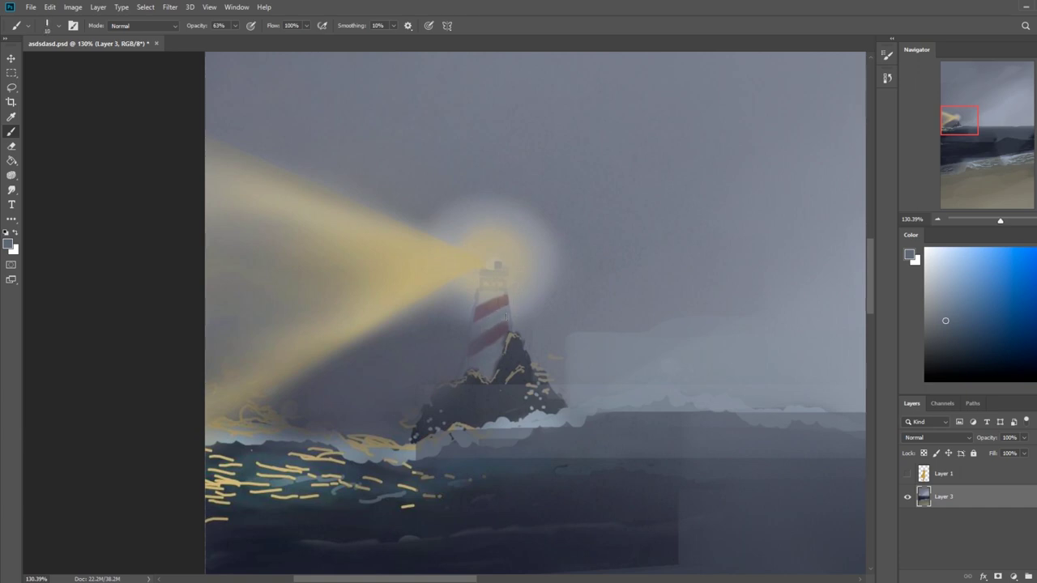
alt+click(500, 294)
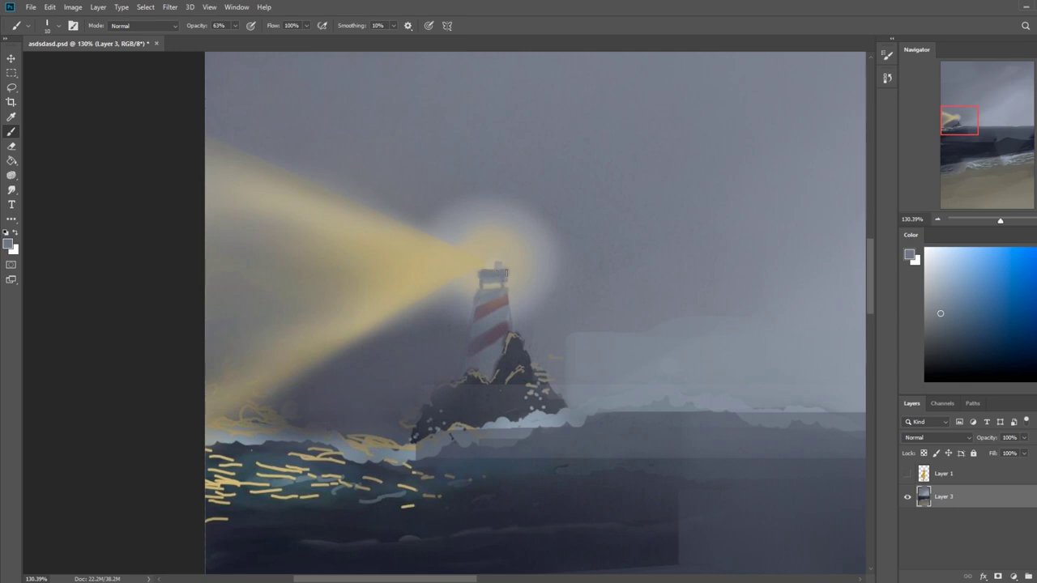
Tilt the canvas and paint sampled sky grey over the yellow glow around the lighthouse lamp.
alt+click(597, 271)
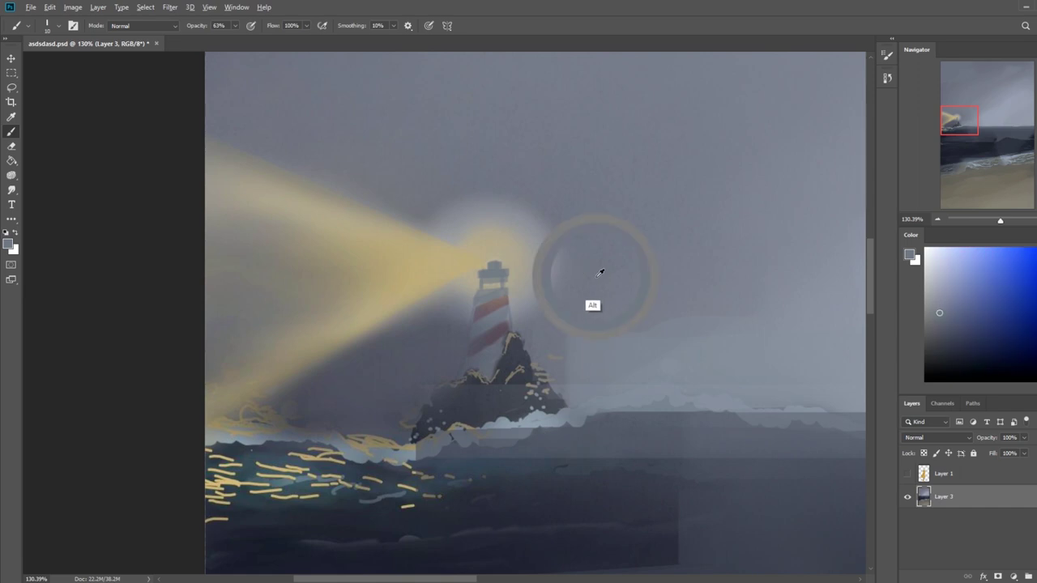
key(r)
mouse_move(604, 286)
mouse_down()
mouse_move(619, 284)
mouse_move(612, 312)
mouse_up()
mouse_move(529, 297)
mouse_down()
mouse_move(521, 293)
mouse_move(557, 278)
mouse_move(551, 261)
mouse_up()
alt+click(581, 215)
mouse_move(536, 225)
mouse_down()
mouse_move(464, 215)
mouse_move(529, 242)
mouse_up()
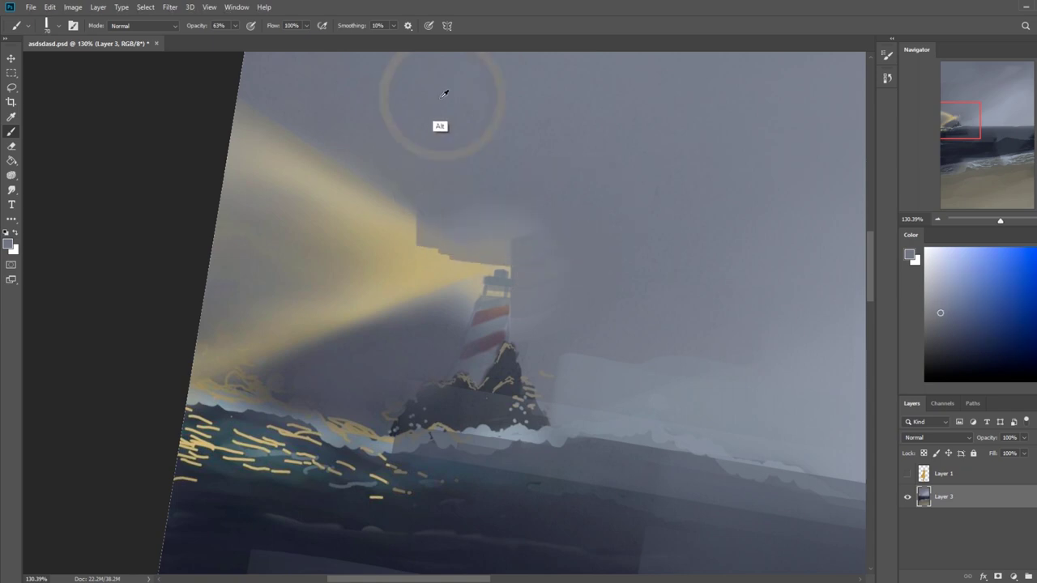
Cover the rest of the yellow light beam with sampled sky grey using a size 200 brush at 100% opacity.
key(ctrl+0)
key(alt)
mouse_move(348, 242)
mouse_down()
mouse_move(262, 217)
mouse_move(328, 237)
mouse_up()
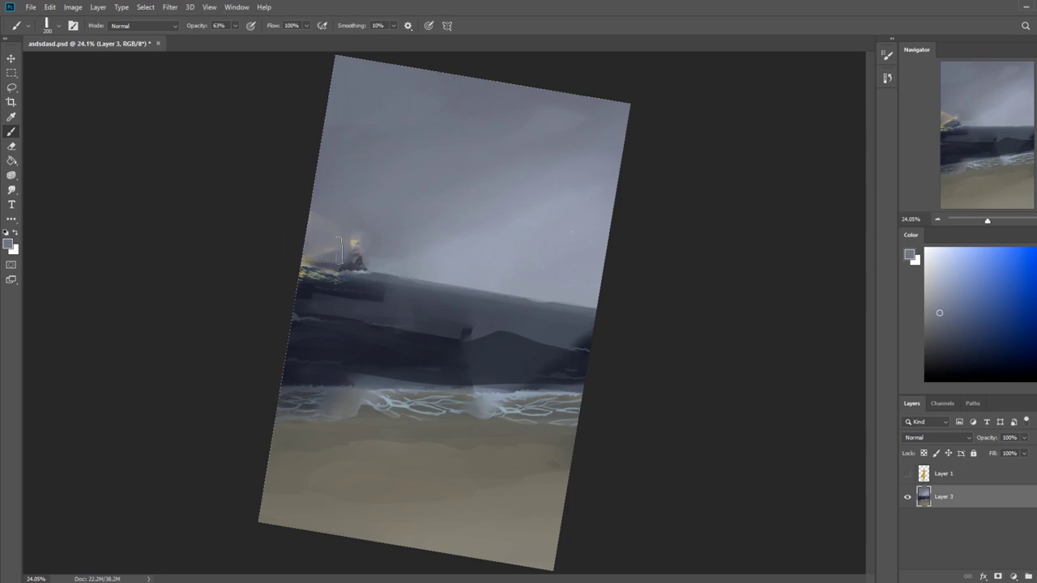
drag(235, 25, 237, 44)
alt+click(347, 213)
alt+click(349, 217)
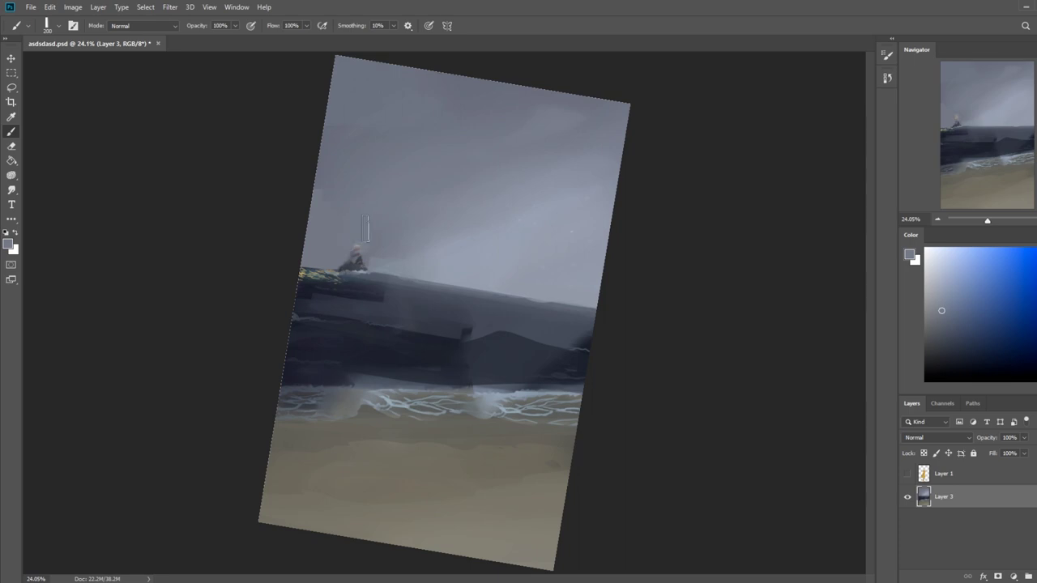
Reset the canvas rotation and paint sampled dark sea blue over the yellow reflections and foam below the lighthouse.
key(Escape)
alt+click(335, 209)
alt+click(347, 321)
drag(354, 298, 278, 299)
alt+click(357, 295)
alt+click(346, 300)
drag(356, 300, 277, 300)
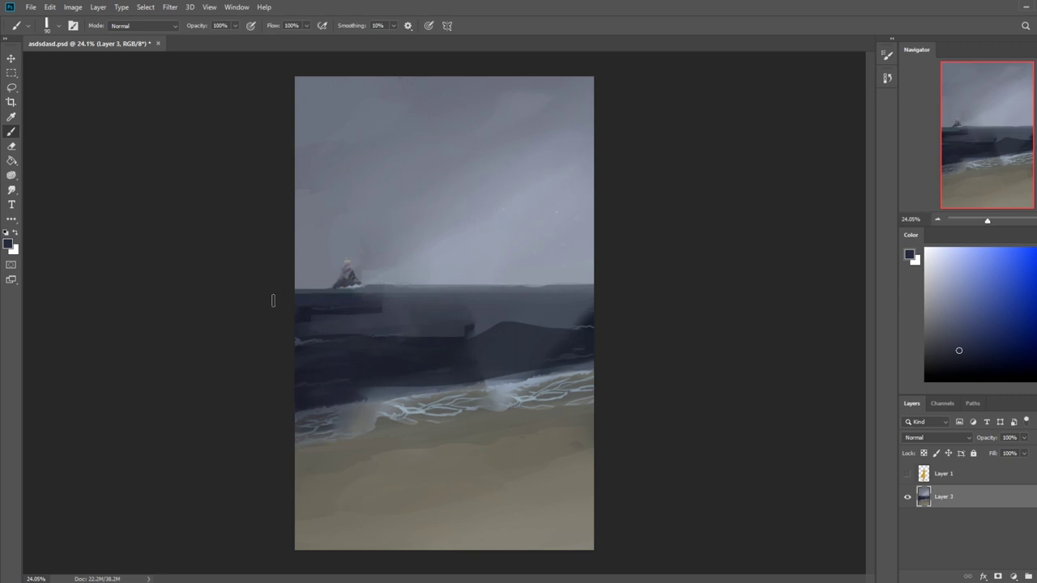
drag(351, 295, 338, 293)
Sample the surrounding sky grey and paint out the dark smudges beside the lighthouse tower.
alt+click(378, 256)
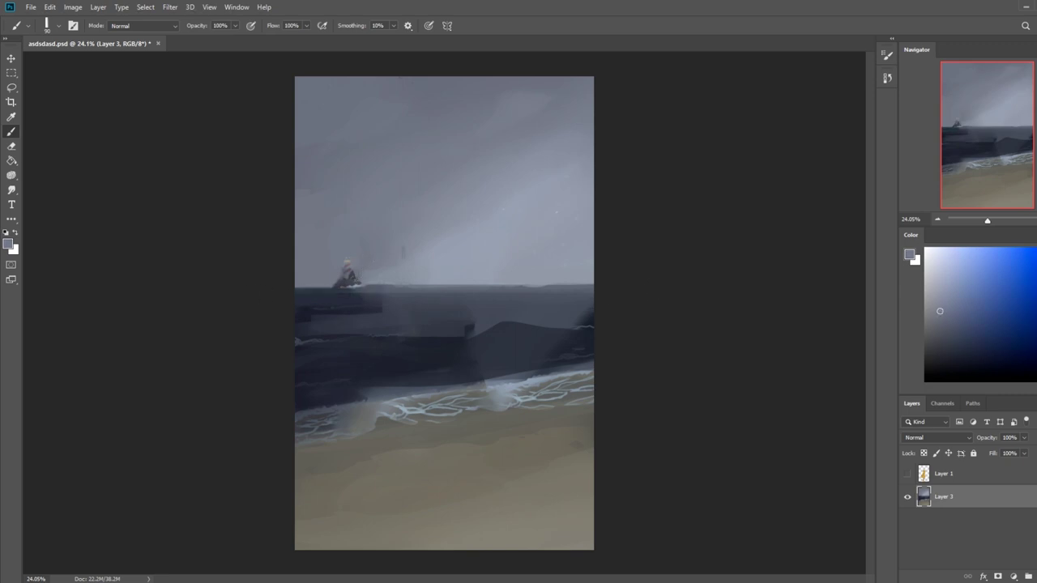
key(z)
drag(347, 264, 393, 293)
key(b)
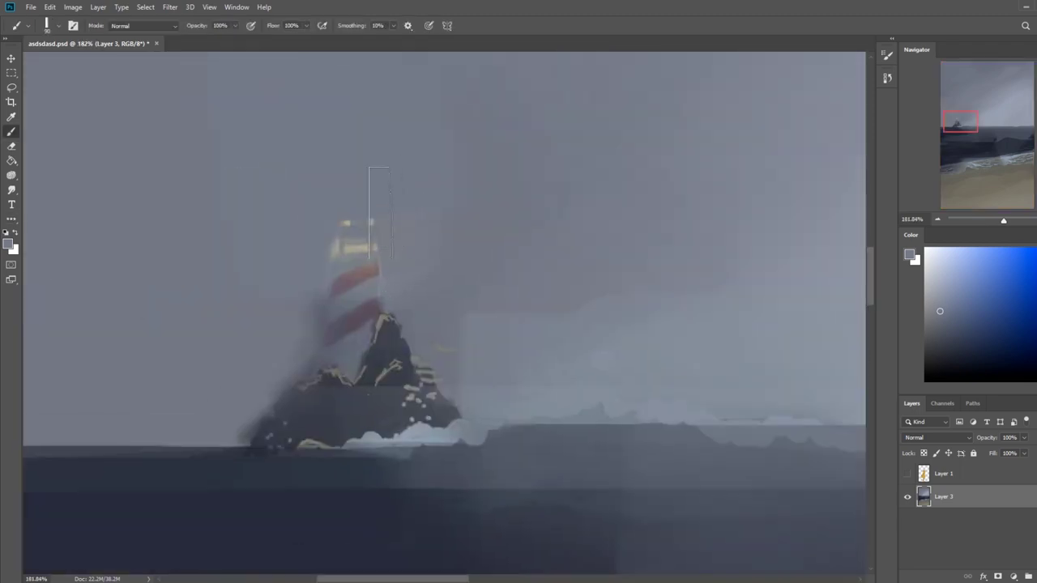
alt+click(322, 330)
alt+click(300, 264)
drag(304, 283, 284, 322)
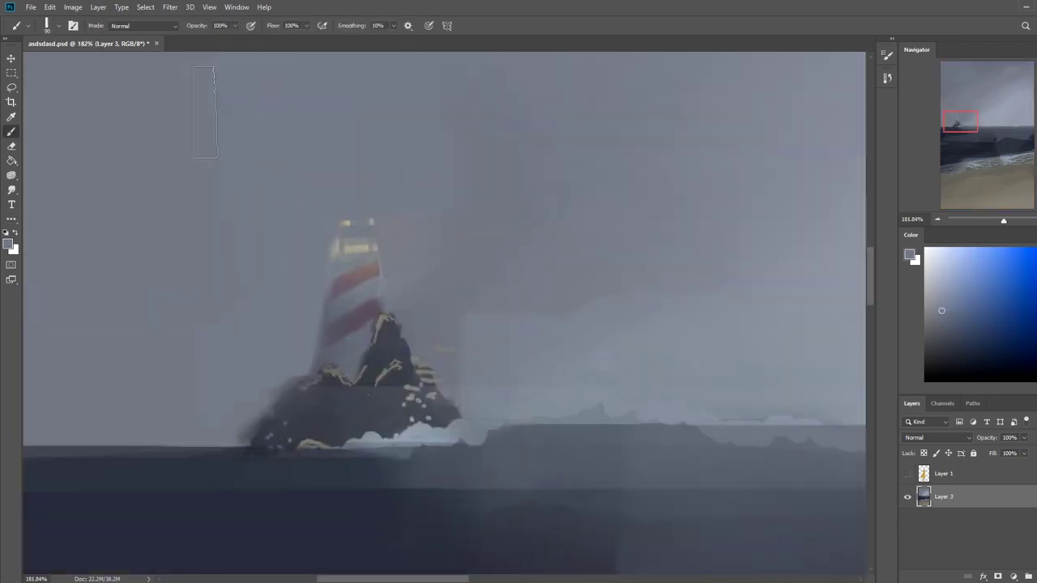
Darken the lighthouse tower with Darken-mode strokes, undo the unwanted ones and return the brush mode to Normal.
click(141, 26)
click(130, 77)
mouse_move(358, 292)
mouse_down()
mouse_move(372, 221)
mouse_move(423, 313)
mouse_move(382, 318)
mouse_move(399, 333)
mouse_move(364, 277)
mouse_move(352, 282)
mouse_move(353, 293)
mouse_move(370, 260)
mouse_move(344, 268)
mouse_move(369, 268)
mouse_move(345, 285)
mouse_move(350, 312)
mouse_up()
key(ctrl+z)
alt+click(385, 373)
key(ctrl+z)
key(ctrl+z)
click(160, 23)
click(134, 28)
click(237, 26)
Trim both edges of the lighthouse tower into a clean tapered outline with sampled sky grey and a size 25 brush.
alt+click(285, 292)
key(bracketleft)
key(bracketleft)
key(bracketleft)
key(bracketleft)
key(bracketleft)
drag(320, 284, 313, 340)
key(bracketleft)
key(bracketleft)
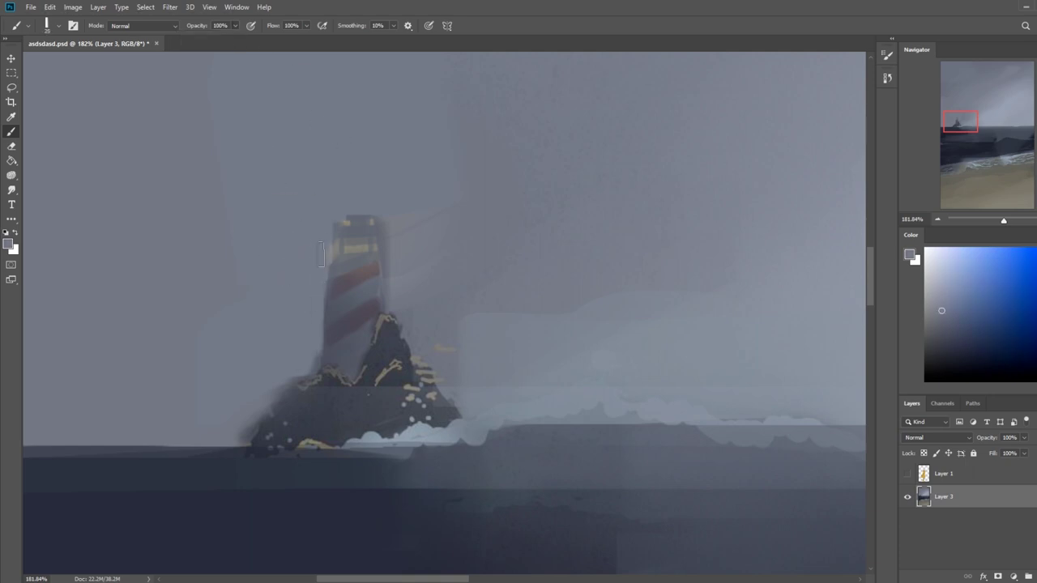
key(ctrl+z)
drag(388, 292, 386, 280)
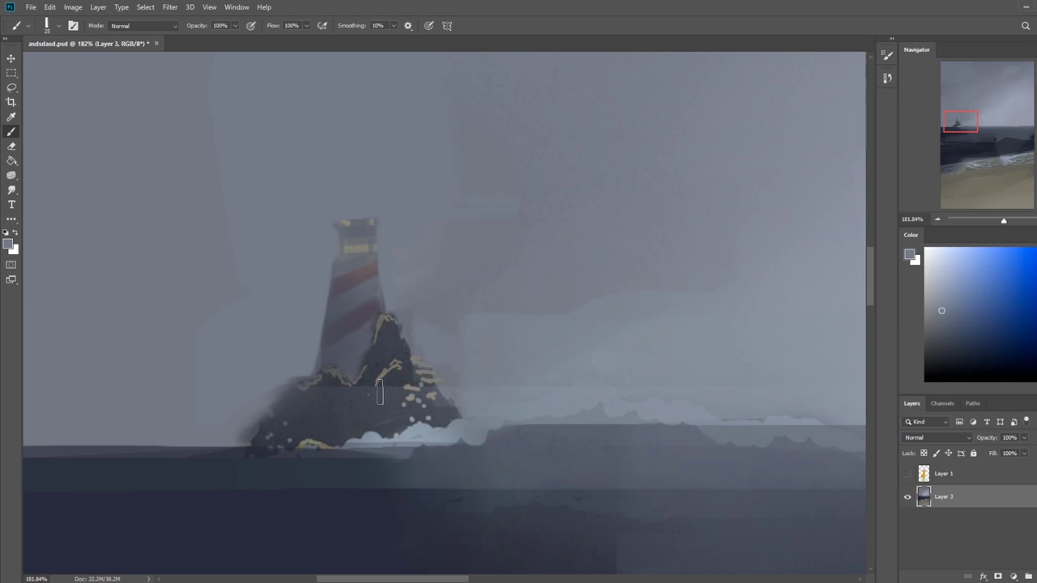
Paint over the yellow highlights on the lighthouse rock with its sampled dark tone in Darken mode.
click(142, 26)
click(129, 71)
alt+click(376, 344)
mouse_move(376, 345)
mouse_down()
mouse_move(360, 373)
mouse_move(376, 379)
mouse_move(335, 392)
mouse_move(331, 381)
mouse_move(286, 402)
mouse_move(325, 425)
mouse_move(303, 431)
mouse_move(389, 396)
mouse_move(435, 399)
mouse_move(423, 375)
mouse_up()
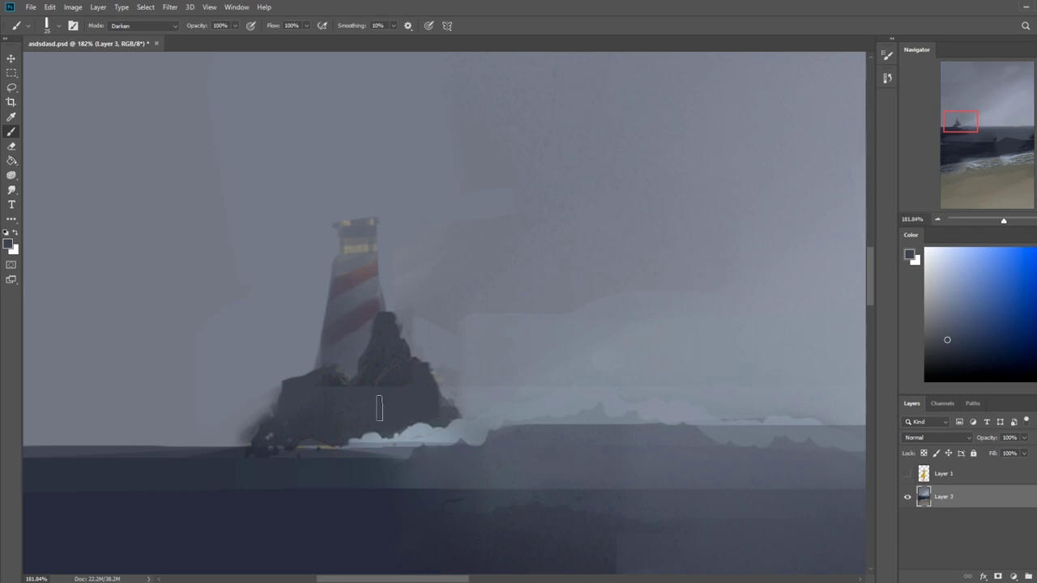
Set the brush mode to Normal and clean up the rock's outline with sampled sky grey.
alt+click(242, 424)
click(142, 25)
click(133, 36)
drag(234, 421, 270, 399)
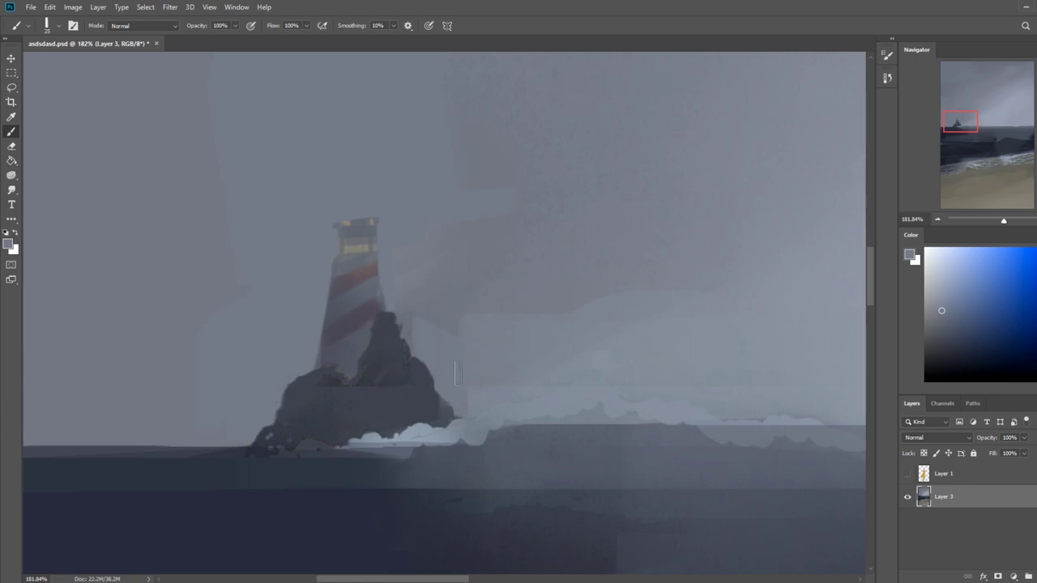
Soften the lighthouse with sampled sky grey and smooth the dark patches of sea below it with sampled blue-grey.
key(ctrl+0)
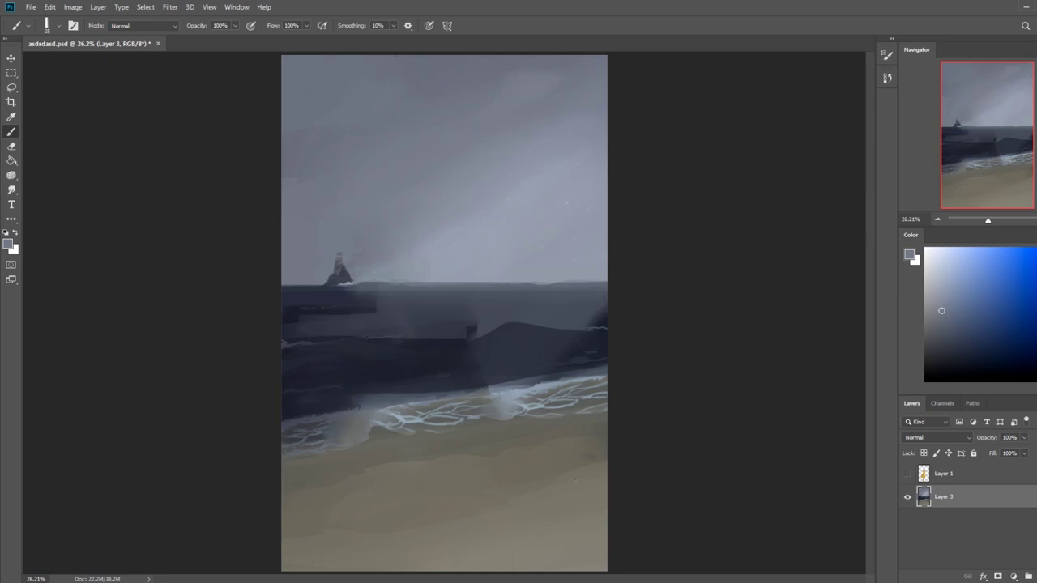
alt+click(377, 254)
drag(366, 269, 324, 270)
alt+click(378, 304)
drag(388, 313, 255, 326)
key(ctrl+z)
alt+click(350, 319)
drag(266, 320, 319, 304)
Sample a blue-grey, shrink the brush and paint a thin stroke along the sea's edge beneath the lighthouse.
alt+click(387, 311)
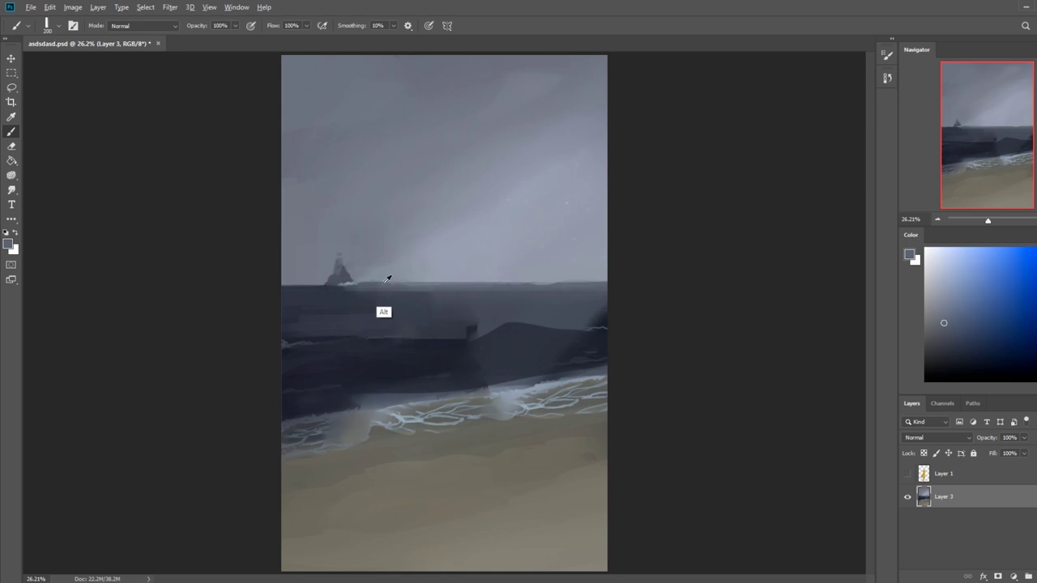
key(bracketleft)
key(bracketleft)
key(bracketleft)
key(bracketleft)
key(bracketleft)
key(bracketleft)
key(bracketleft)
key(bracketleft)
key(bracketleft)
drag(365, 290, 244, 289)
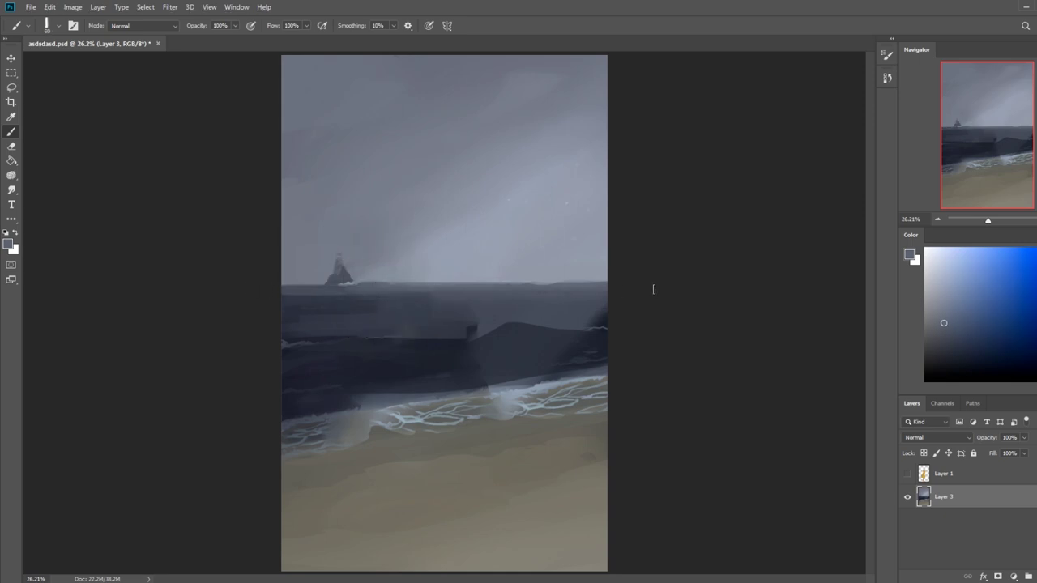
Enlarge the brush to 250 and smooth the bright area of the sky with sampled light greys.
alt+click(573, 158)
key(bracketright)
key(bracketright)
key(bracketright)
key(bracketright)
key(bracketright)
key(bracketright)
key(bracketright)
key(bracketright)
alt+click(452, 231)
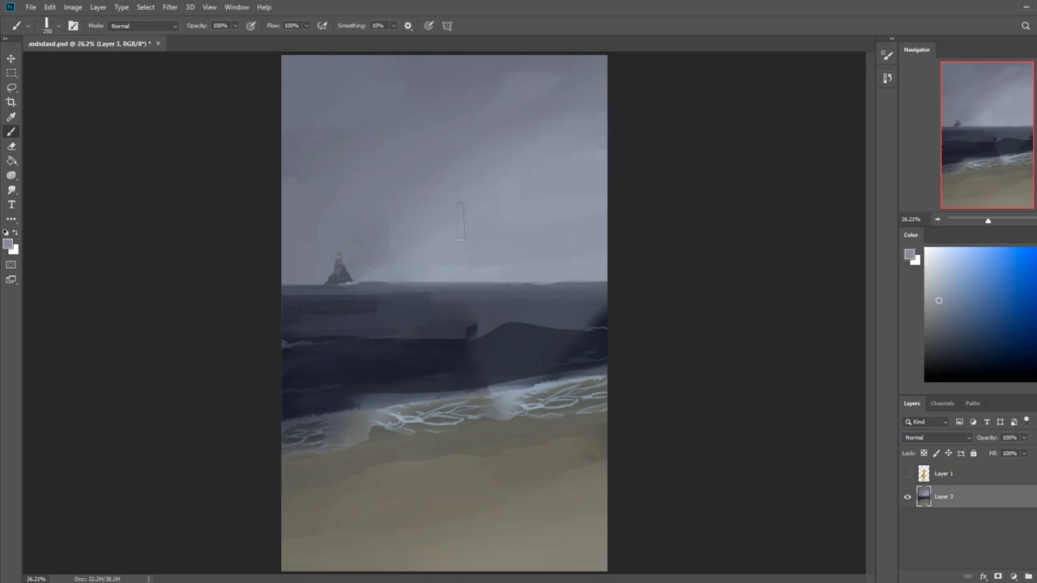
Sample dark blue from the sea and sweep broad, slightly slanted strokes across the full width of the water.
alt+click(506, 359)
drag(607, 310, 185, 375)
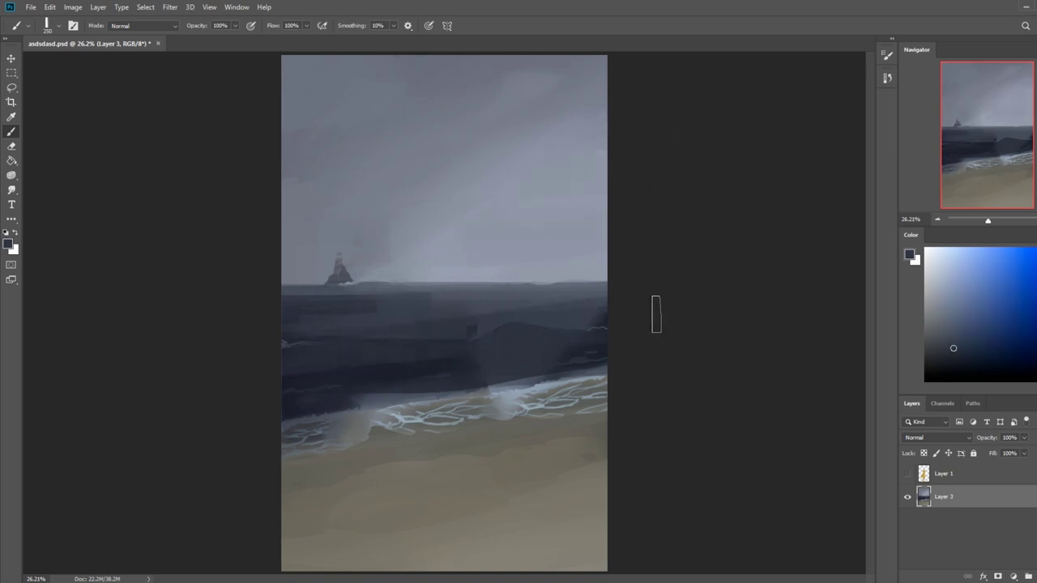
drag(643, 316, 260, 361)
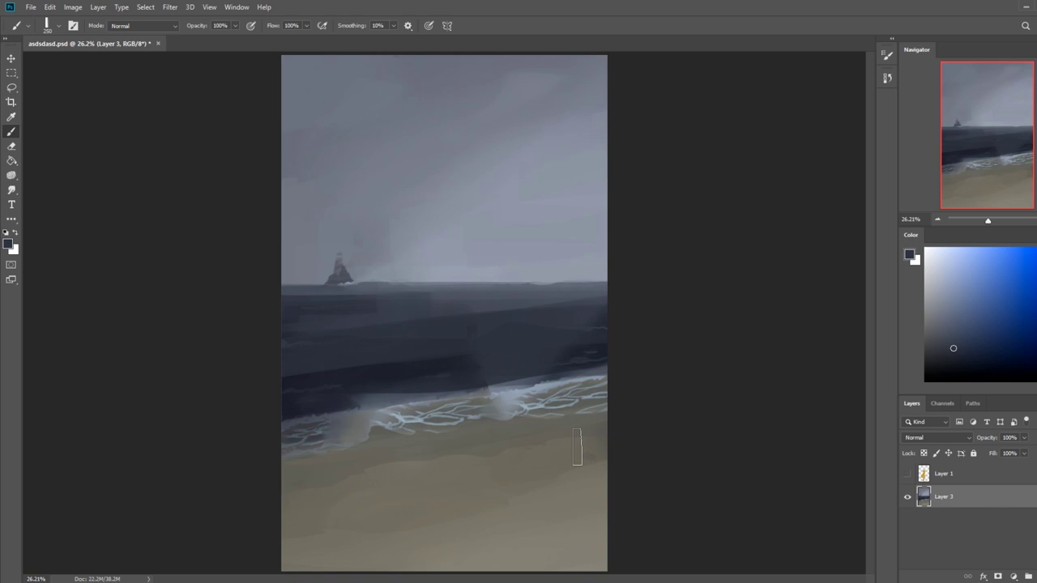
Lighten the lower sea with the Dodge tool, undoing a Midtones pass and setting the range to Highlights.
click(17, 193)
click(50, 193)
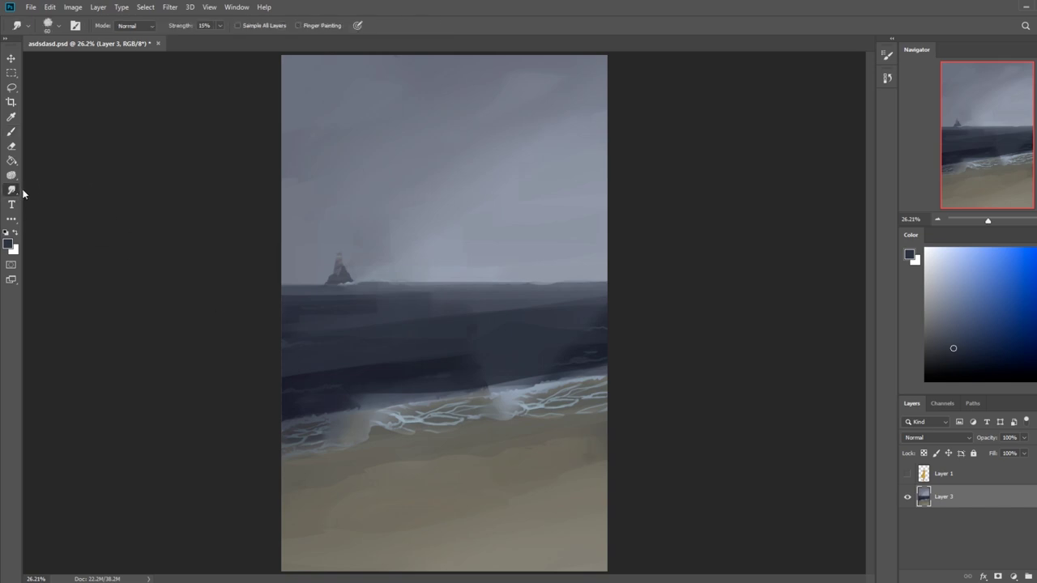
click(16, 195)
click(11, 175)
click(48, 173)
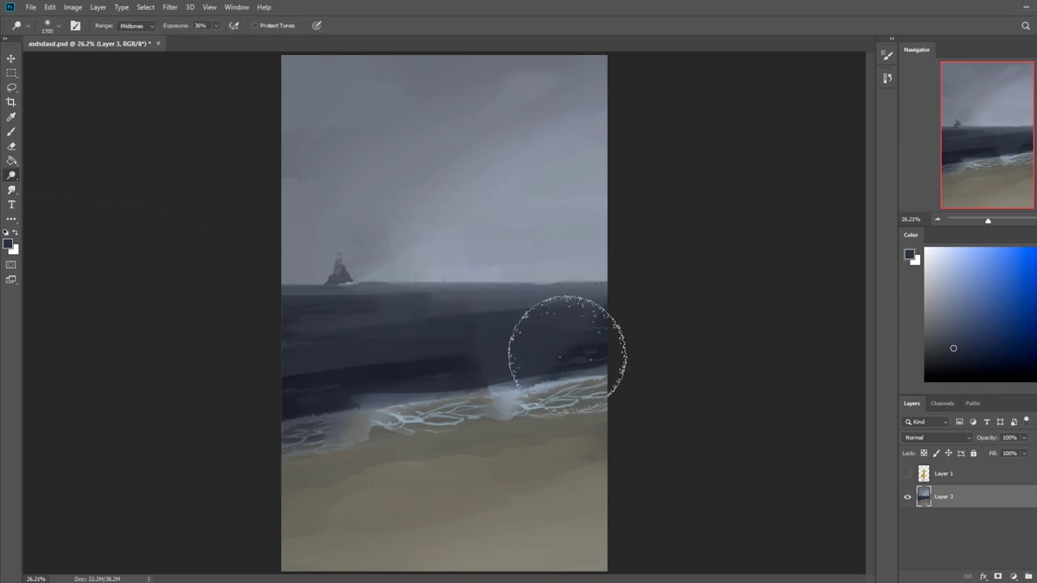
drag(624, 350, 202, 409)
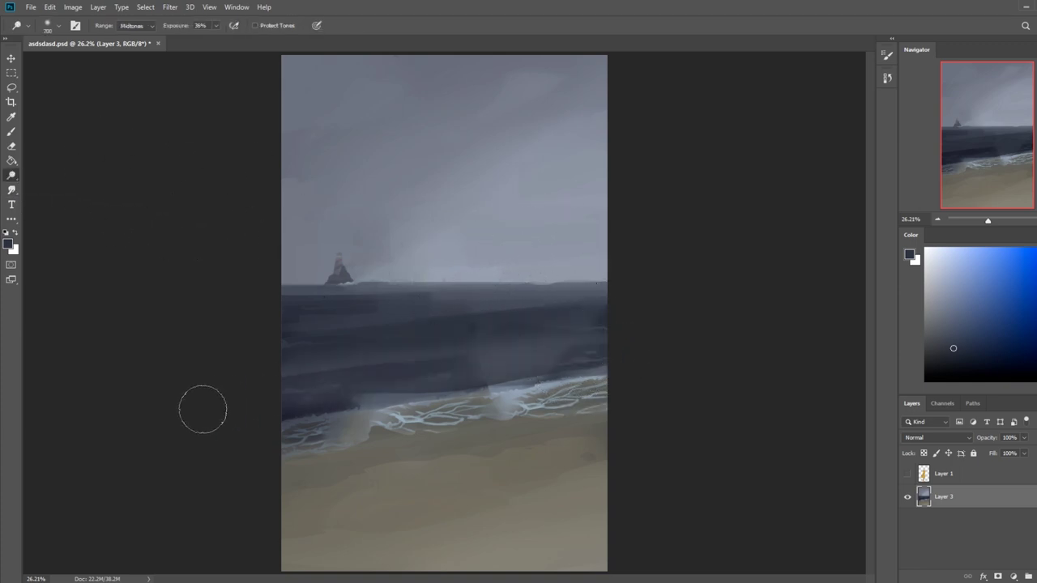
key(ctrl+z)
click(134, 25)
click(134, 51)
mouse_move(316, 398)
mouse_down()
mouse_move(720, 345)
mouse_move(192, 410)
mouse_move(275, 373)
mouse_up()
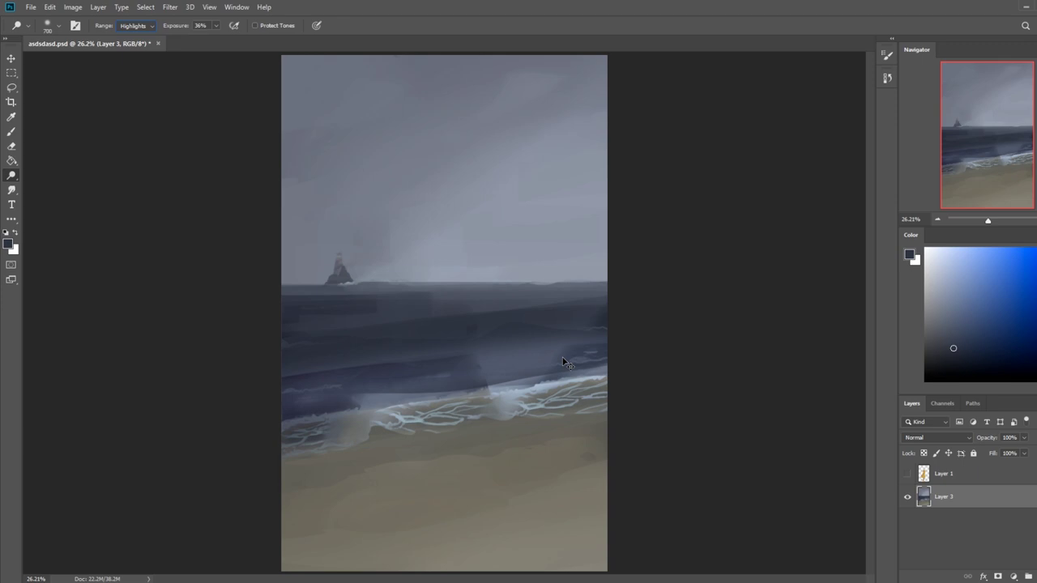
Dodge further across the full width of the waves, undoing one pass and repeating it.
key(ctrl+minus)
key(ctrl+minus)
key(ctrl+minus)
drag(527, 329, 194, 423)
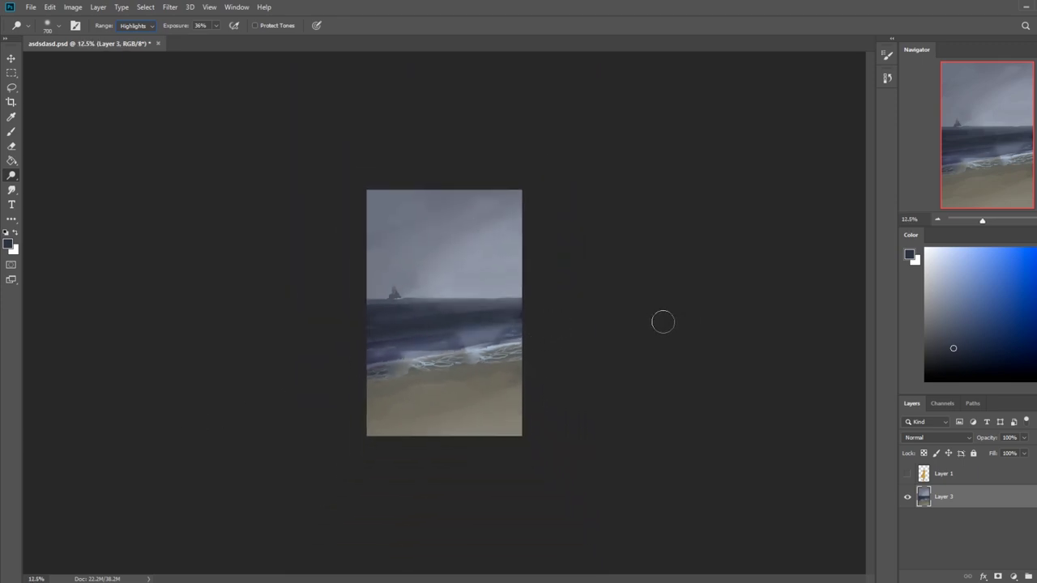
key(ctrl+z)
drag(554, 322, 235, 391)
Boost the sea's colour with an enlarged Sponge tool in Saturate mode.
right_click(16, 179)
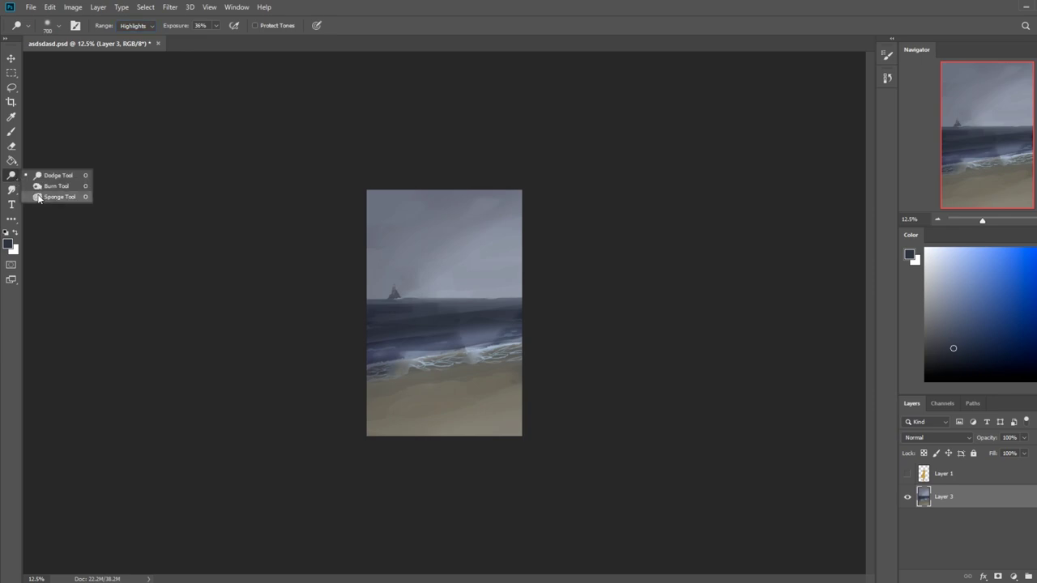
click(57, 196)
click(134, 26)
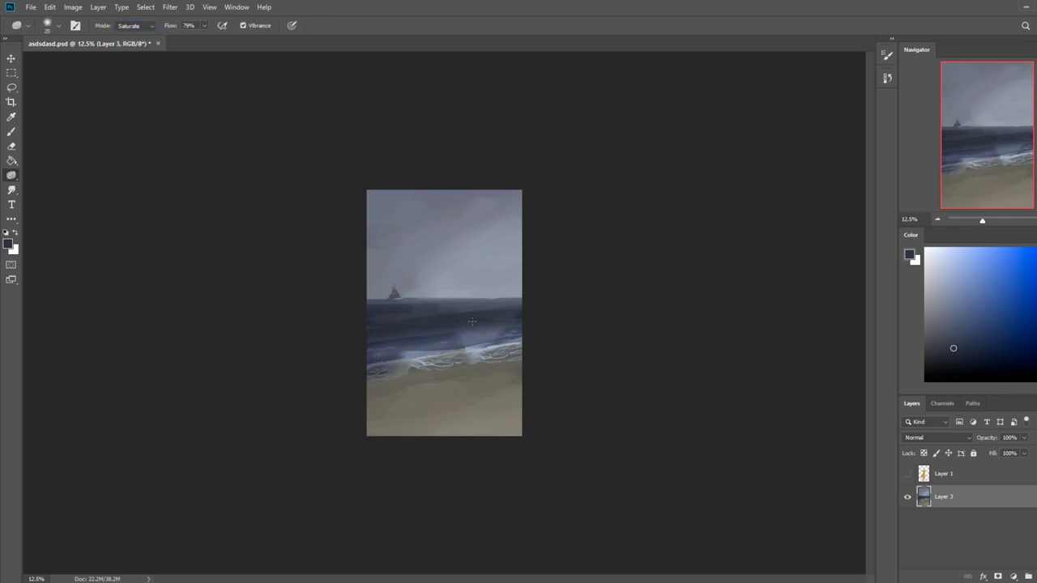
key(])
key(])
key(])
key(])
key(])
key(])
key(])
mouse_move(486, 317)
mouse_down()
mouse_move(534, 315)
mouse_move(265, 354)
mouse_move(538, 316)
mouse_move(426, 321)
mouse_up()
Enlarge the Sponge brush further and lower its flow to 45% to saturate the background gently.
key(bracketright)
key(bracketright)
click(204, 28)
drag(203, 37, 187, 38)
Show and select the raincoat figure's Layer 1 and set its saturation to -18 with Hue/Saturation.
click(907, 475)
click(946, 473)
key(ctrl+u)
drag(696, 334, 687, 334)
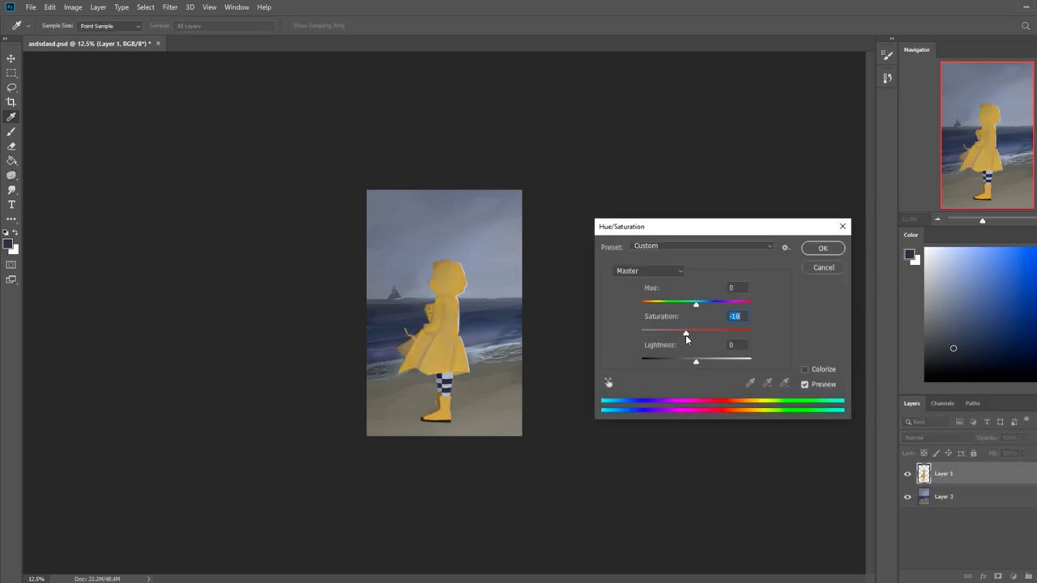
click(824, 249)
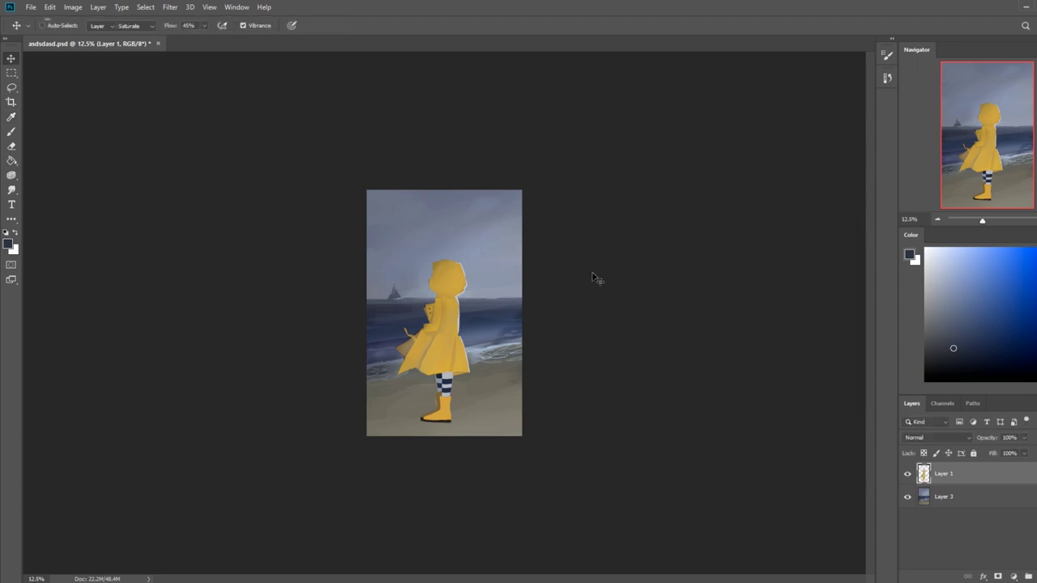
Scale the raincoat figure on Layer 1 down so she stands smaller on the beach.
key(ctrl+t)
drag(489, 260, 459, 320)
click(516, 27)
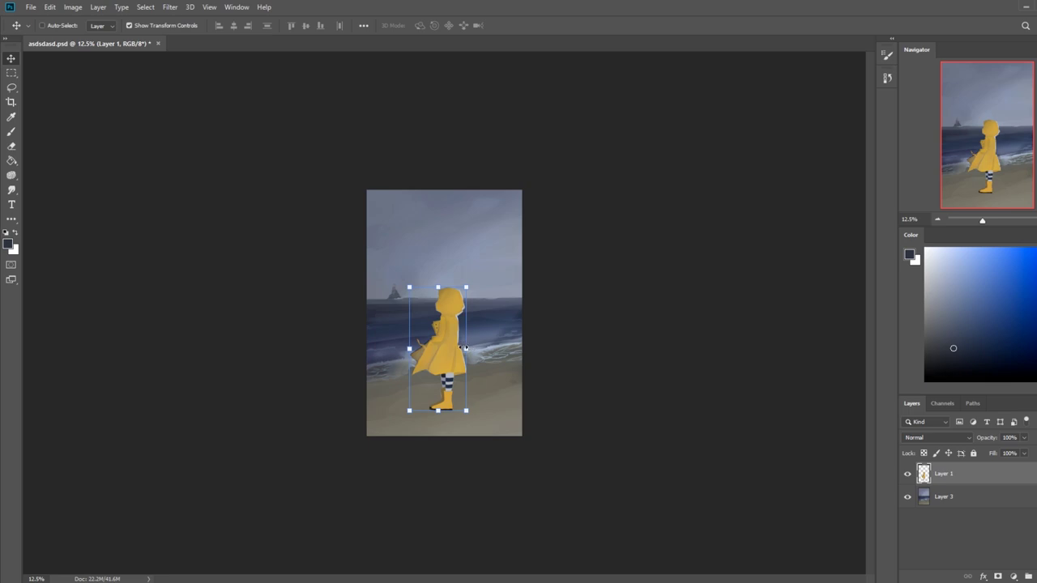
Try to paint out the figure's rear striped leg with a smaller brush in a sampled sand colour.
key(b)
scroll(454, 357, up, 4)
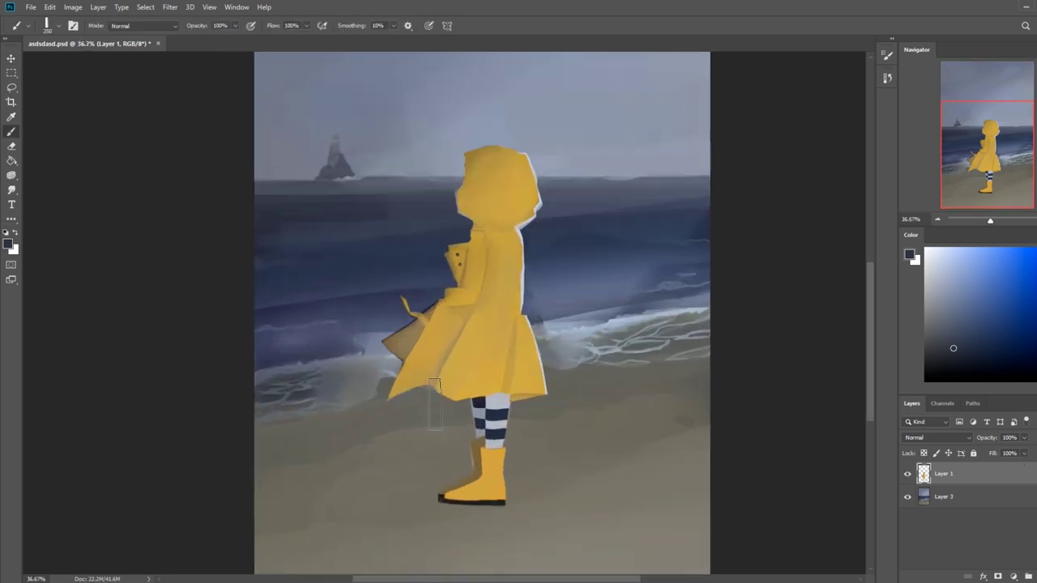
alt+click(453, 447)
key([)
key([)
key([)
key([)
key([)
key([)
key([)
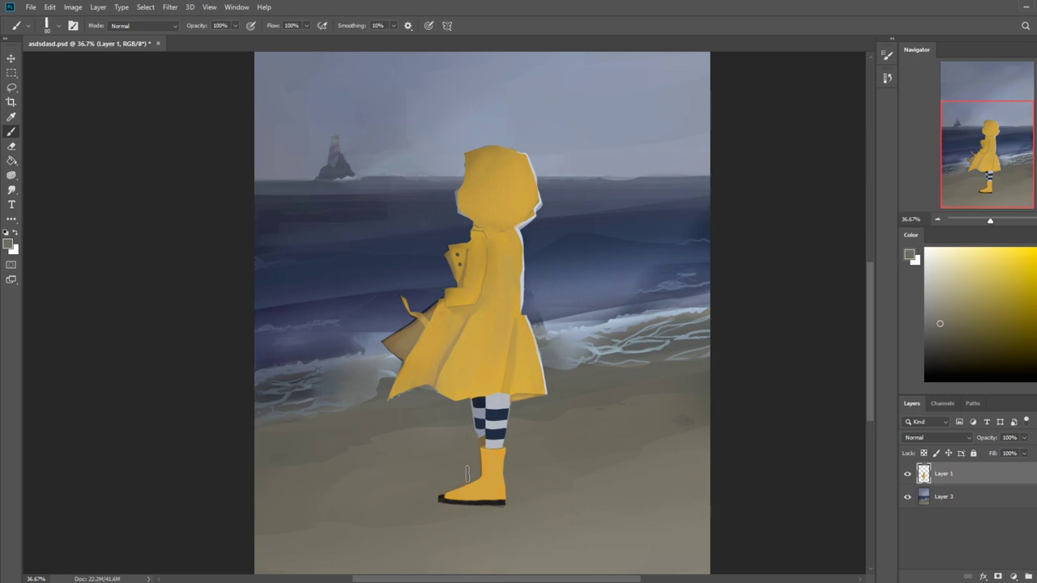
mouse_move(480, 400)
mouse_down()
mouse_move(458, 411)
mouse_move(479, 409)
mouse_move(484, 433)
mouse_up()
key(ctrl+z)
key(ctrl+z)
key(ctrl+z)
key(ctrl+z)
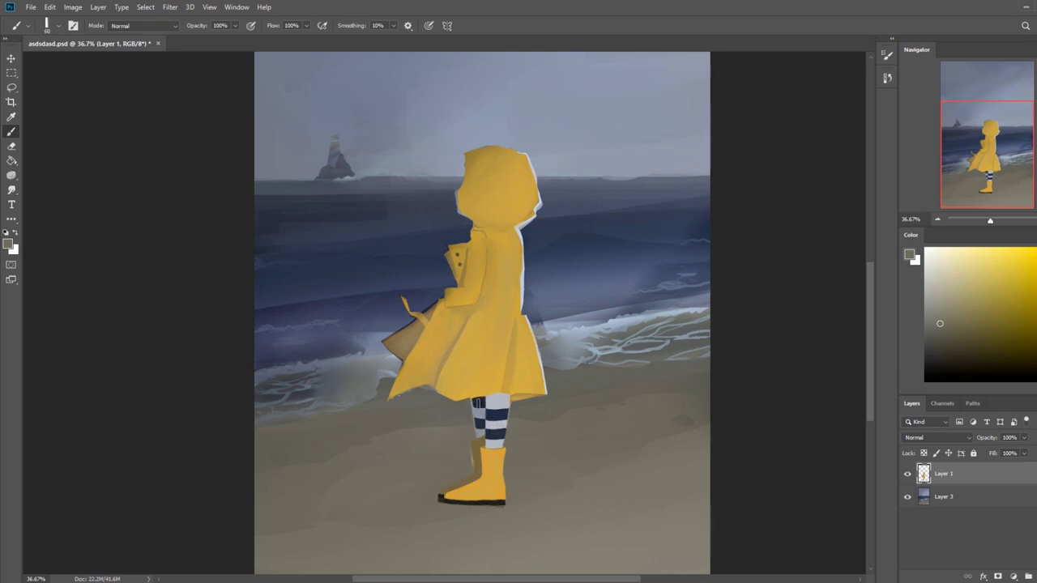
Erase the rear leg and boot from Layer 1 and trim the toe of the remaining boot.
key(e)
right_click(566, 448)
click(802, 337)
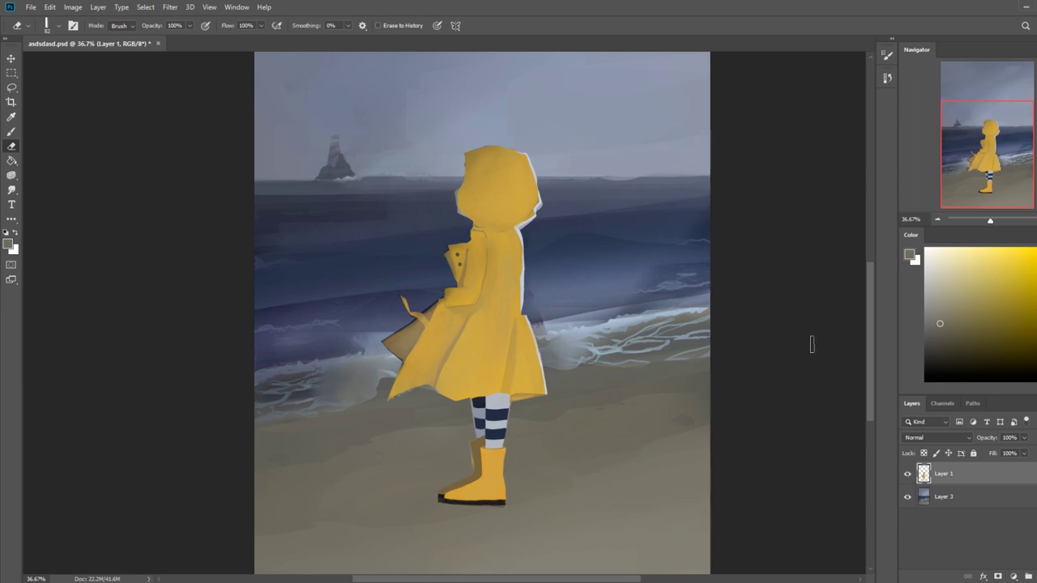
drag(468, 417, 480, 418)
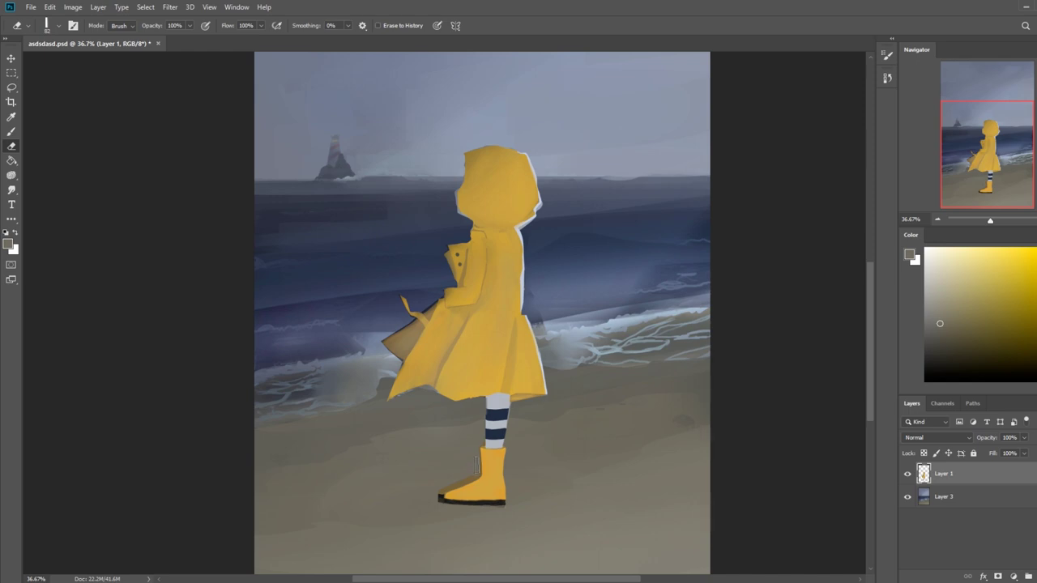
drag(439, 484, 437, 494)
Lock Layer 1's transparent pixels and paint sampled raincoat yellows over the white rim on the hood, back and skirt.
key(b)
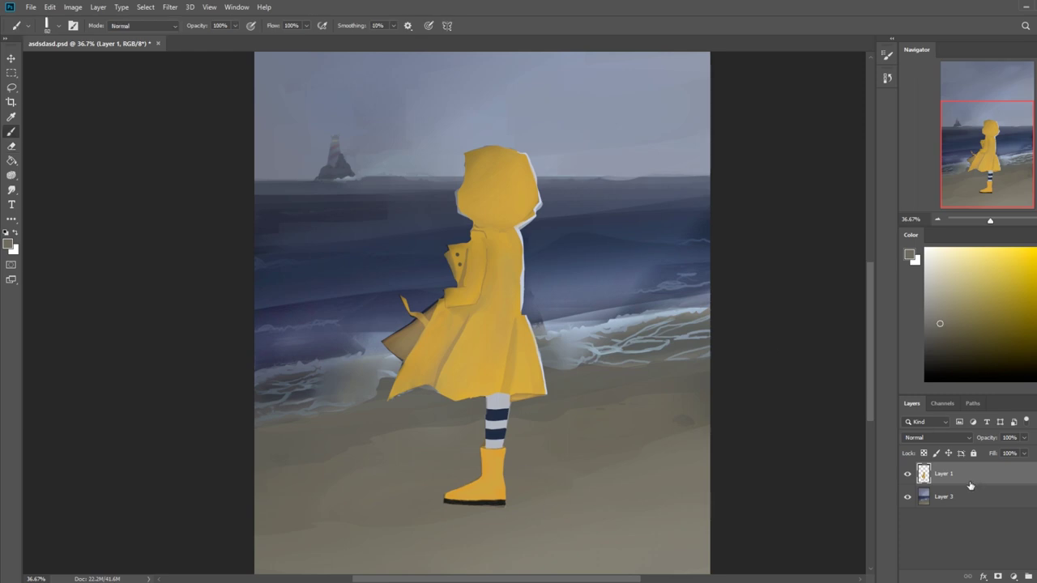
alt+click(502, 257)
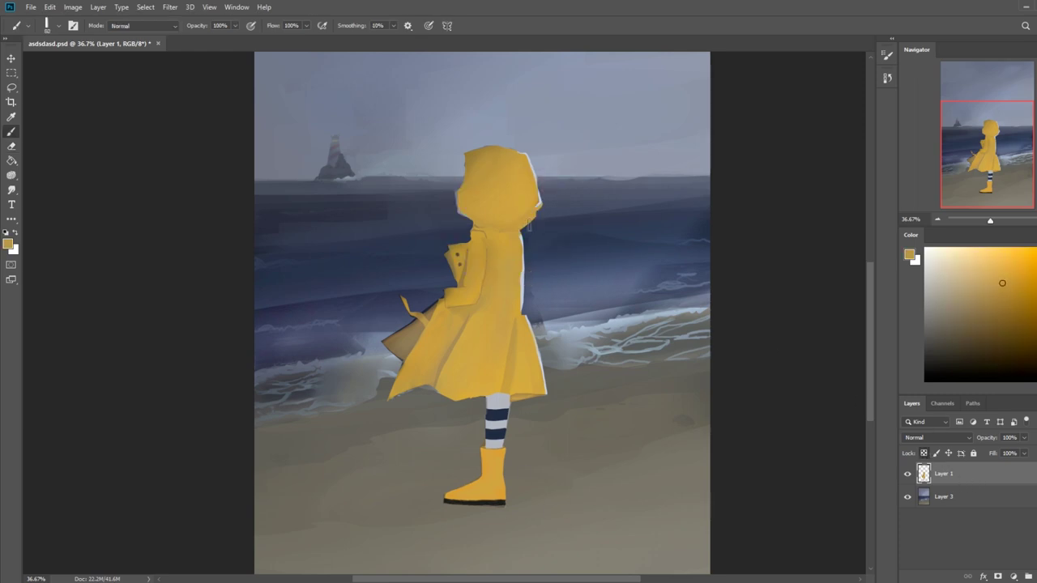
drag(532, 183, 516, 155)
alt+click(514, 207)
drag(528, 193, 535, 183)
alt+click(512, 270)
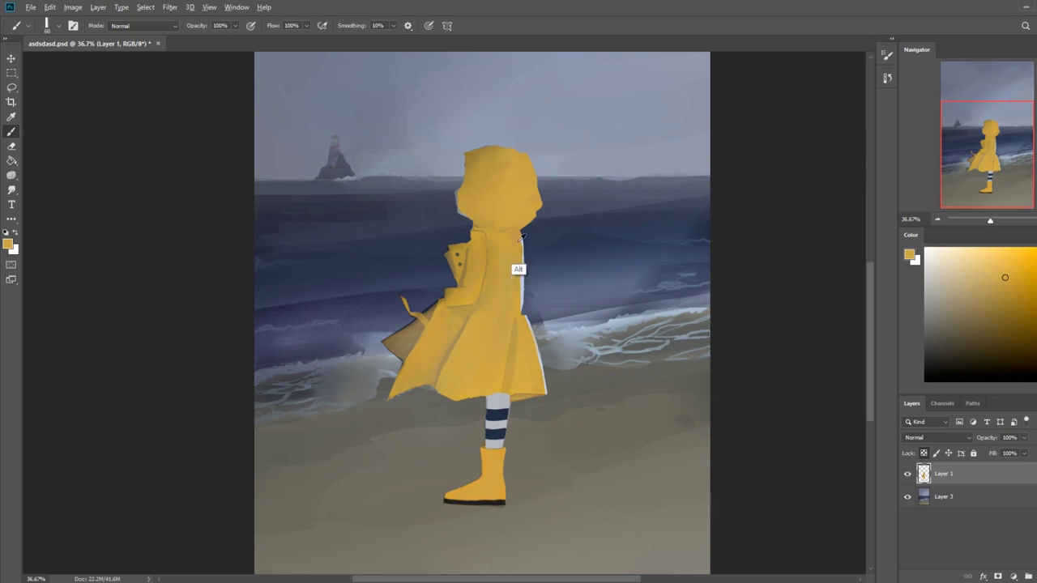
drag(525, 235, 523, 285)
alt+click(533, 358)
mouse_move(530, 324)
mouse_down()
mouse_move(541, 384)
mouse_move(540, 350)
mouse_up()
key(ctrl+z)
alt+click(527, 377)
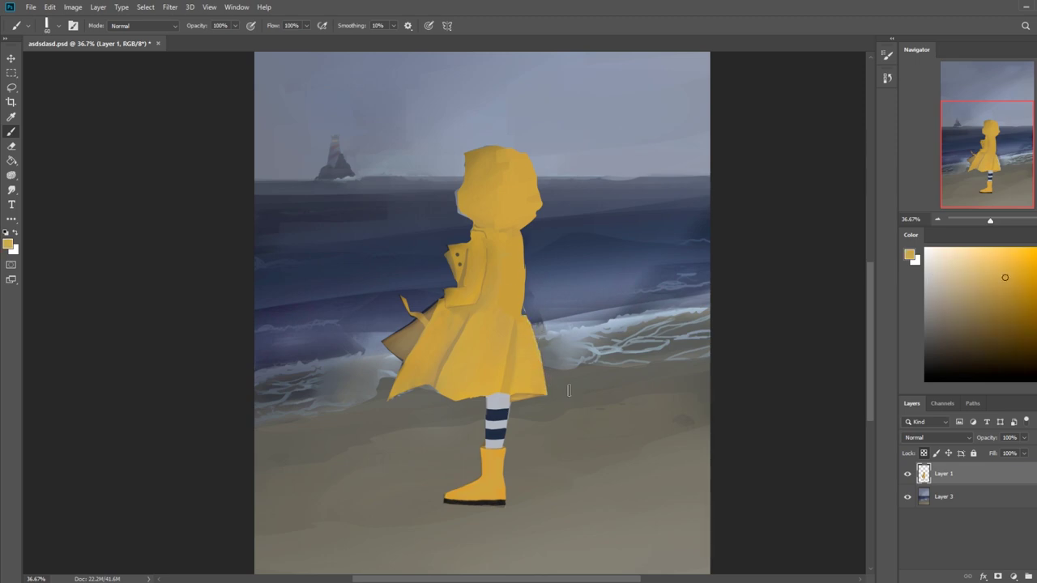
Try darkening the background Layer 3 by lowering its lightness to about -14 with Hue/Saturation.
click(965, 504)
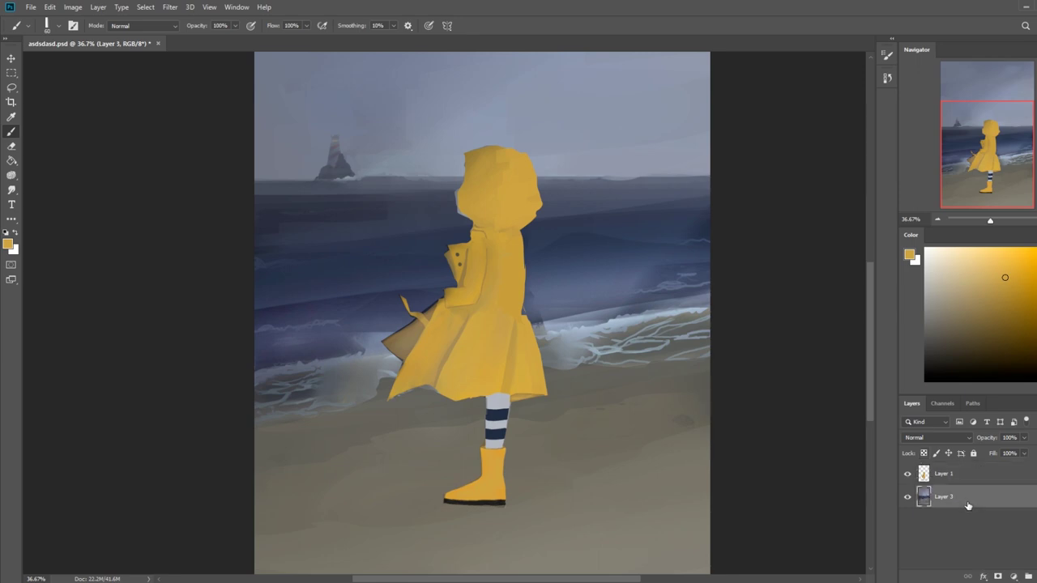
key(ctrl+u)
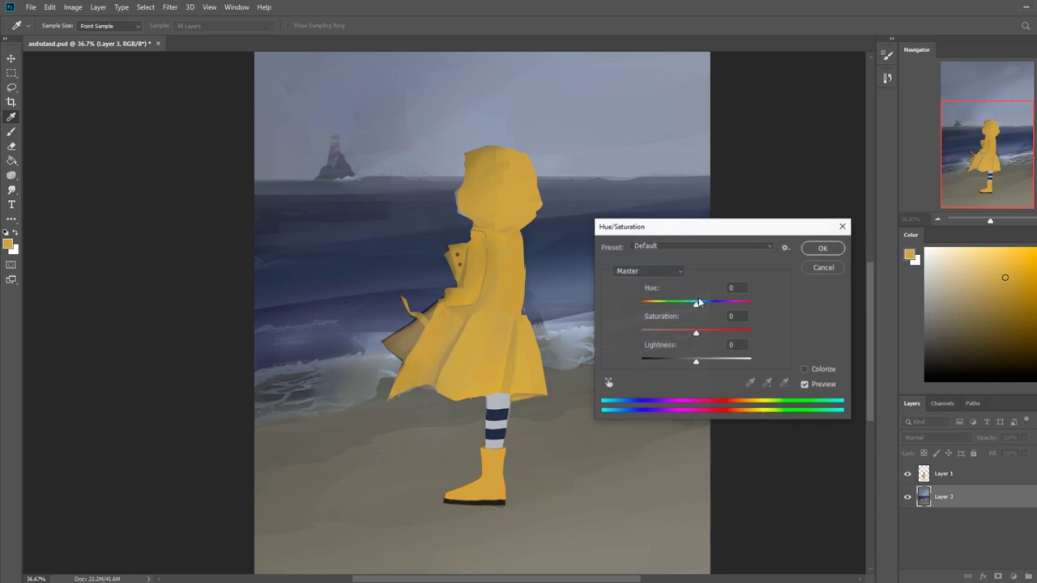
drag(696, 363, 688, 364)
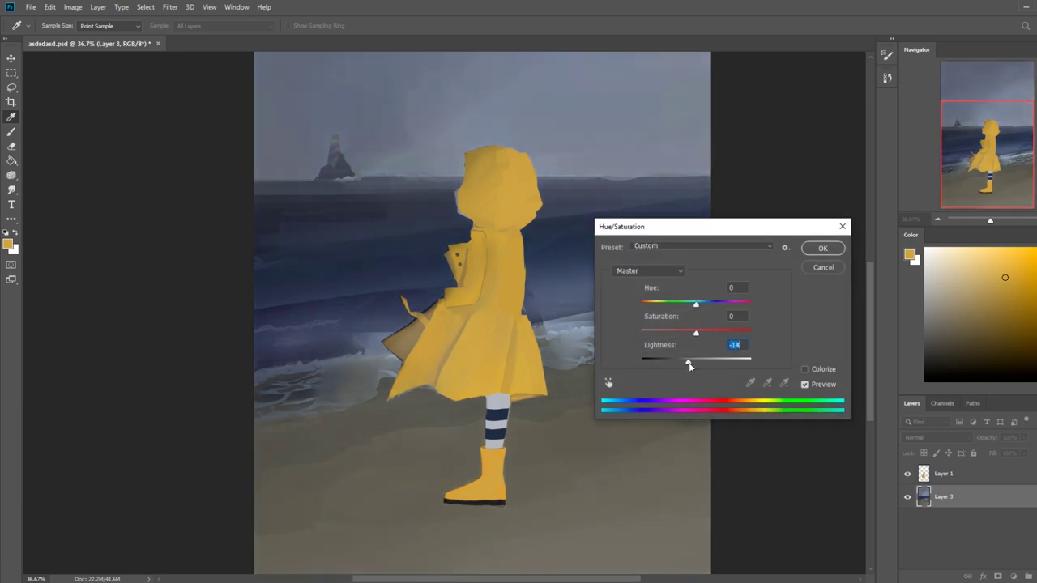
drag(691, 363, 693, 362)
click(825, 268)
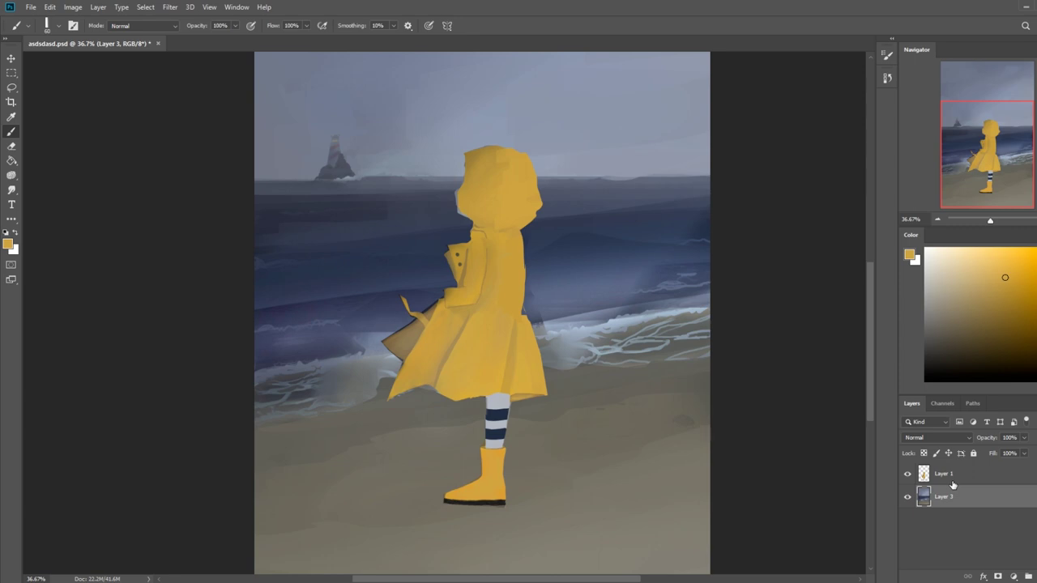
Compare the whole painting with the raincoat figure hidden and shown.
key(ctrl+0)
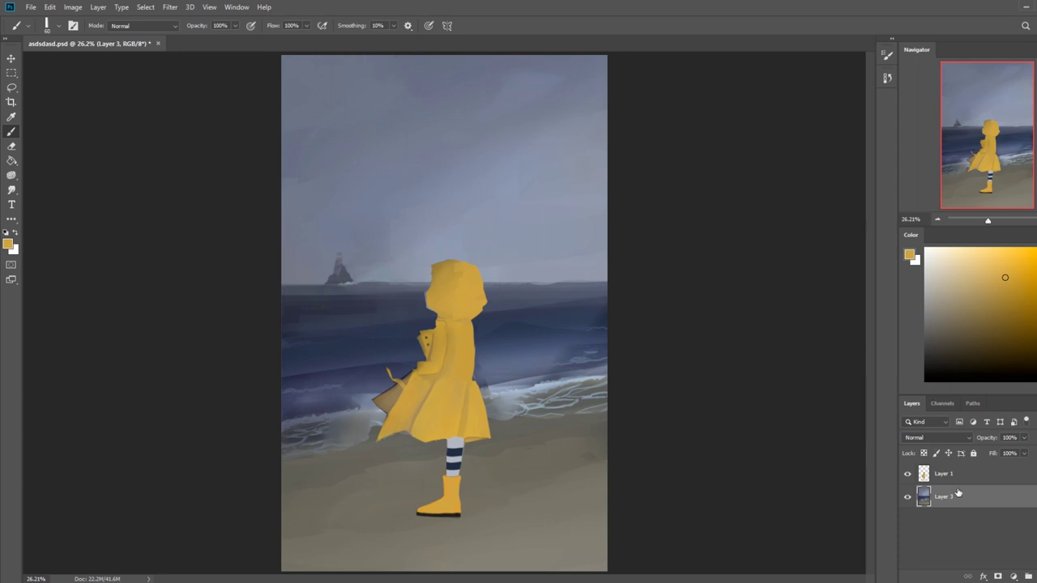
click(907, 474)
click(907, 474)
Lasso the striped leg and boot on Layer 1, copy them to new layers and offset the copies as a pair of legs.
click(932, 474)
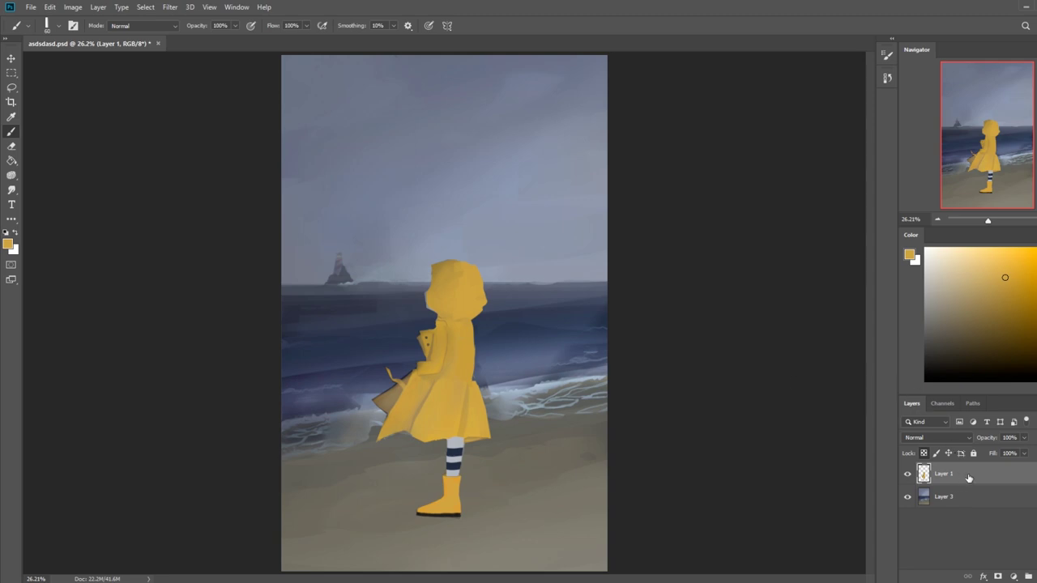
key(l)
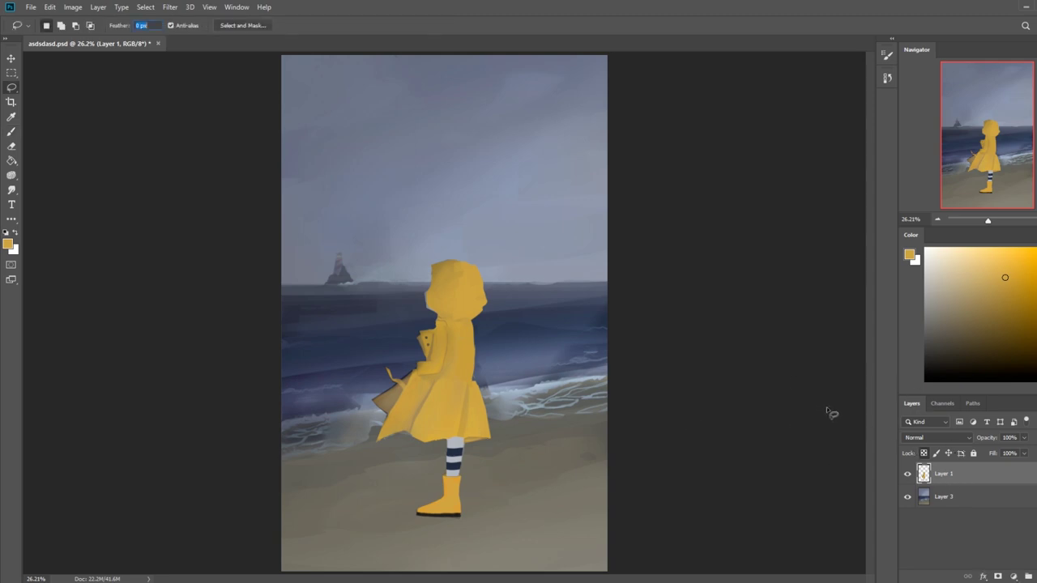
double_click(989, 474)
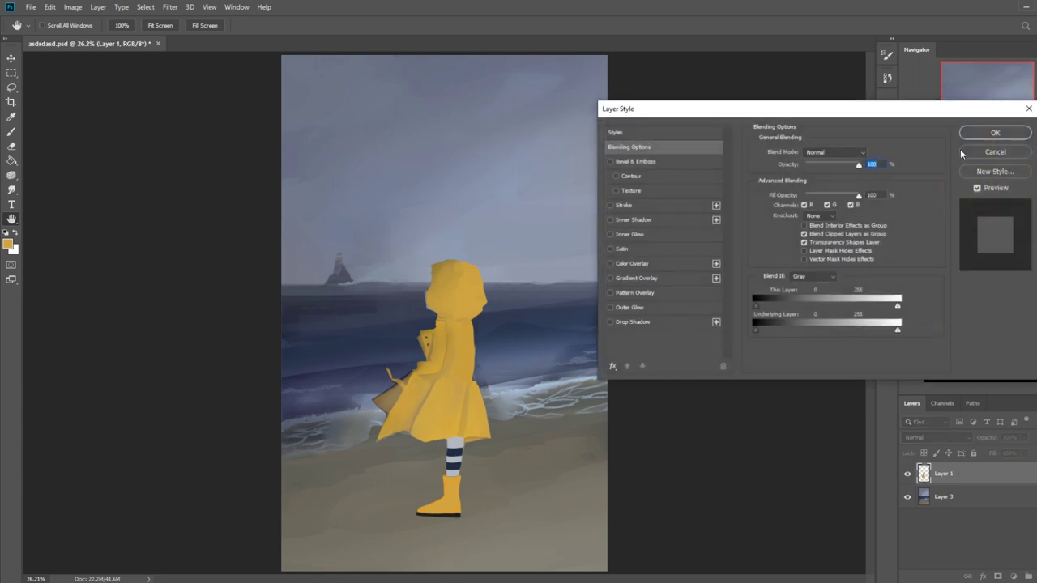
click(997, 132)
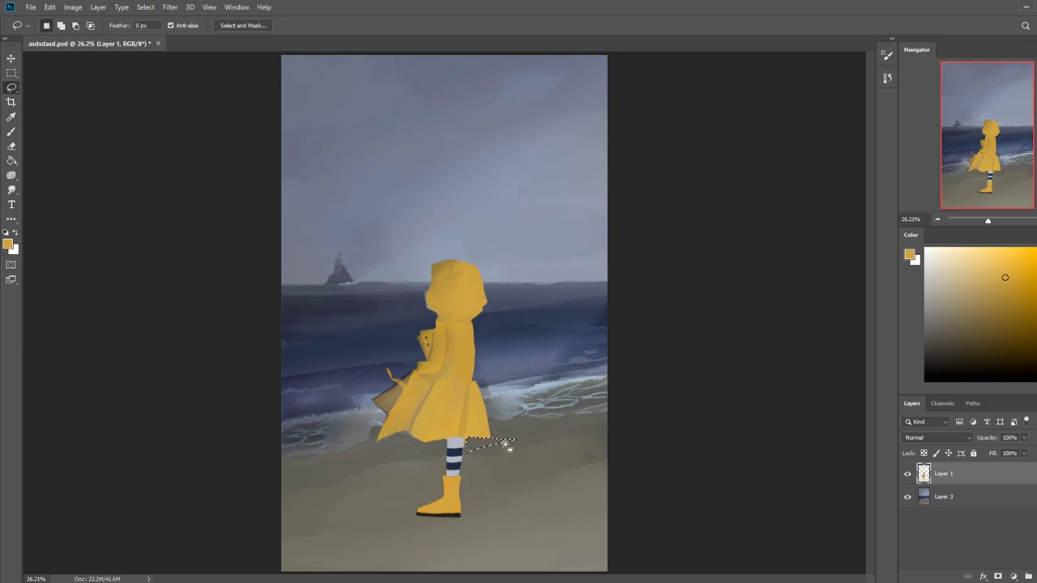
mouse_move(490, 439)
mouse_down()
mouse_move(437, 442)
mouse_move(392, 499)
mouse_move(473, 533)
mouse_move(496, 441)
mouse_up()
key(ctrl+j)
key(v)
mouse_move(461, 466)
mouse_down()
mouse_move(440, 465)
mouse_move(454, 312)
mouse_move(461, 486)
mouse_move(453, 474)
mouse_up()
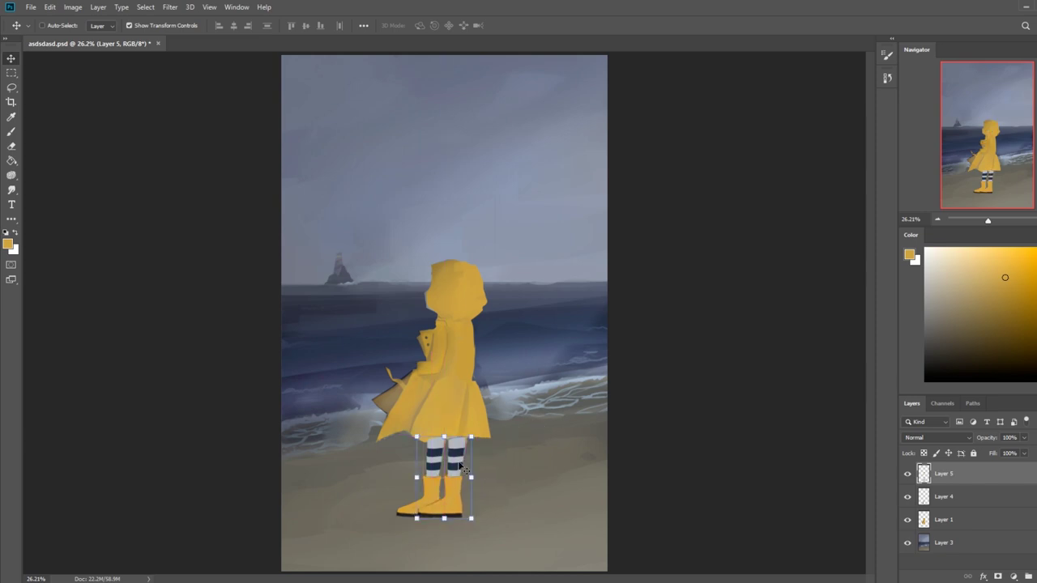
drag(459, 463, 457, 459)
Erase the lower edge of the rear boot's black sole on Layer 5 to slim it.
key(e)
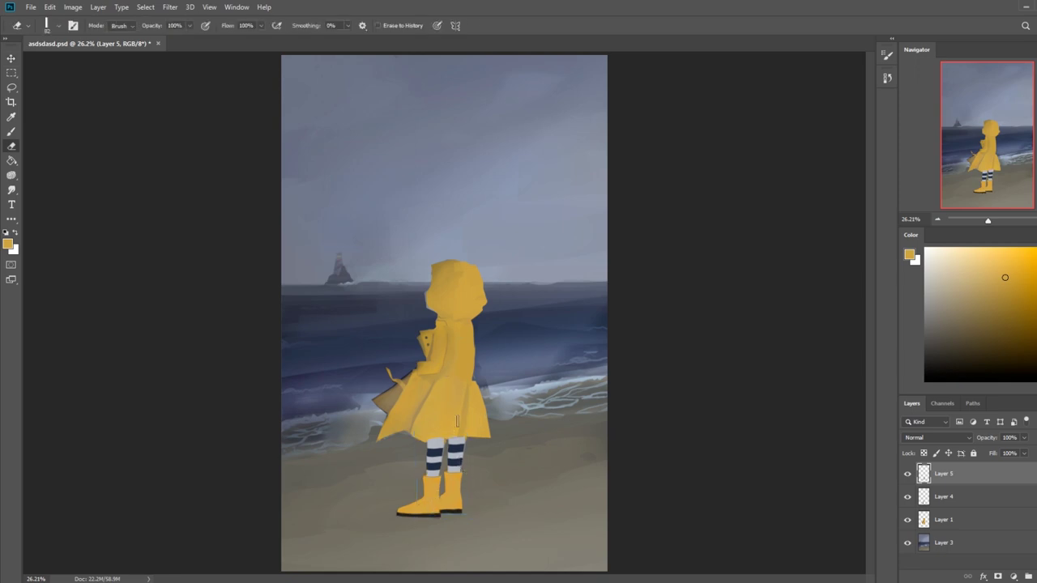
key(ctrl+minus)
key(ctrl+minus)
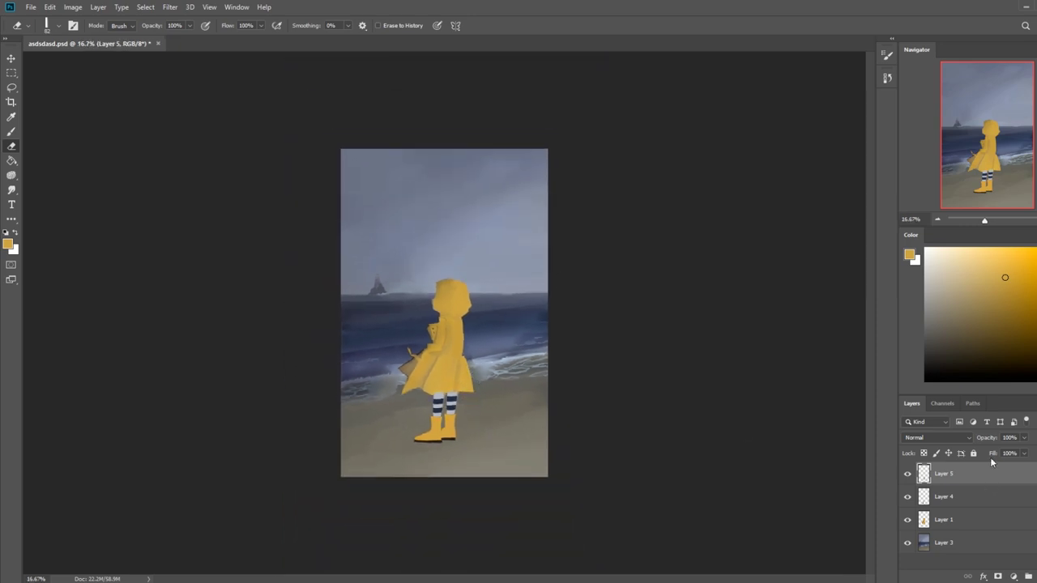
key(z)
drag(386, 365, 531, 476)
key(e)
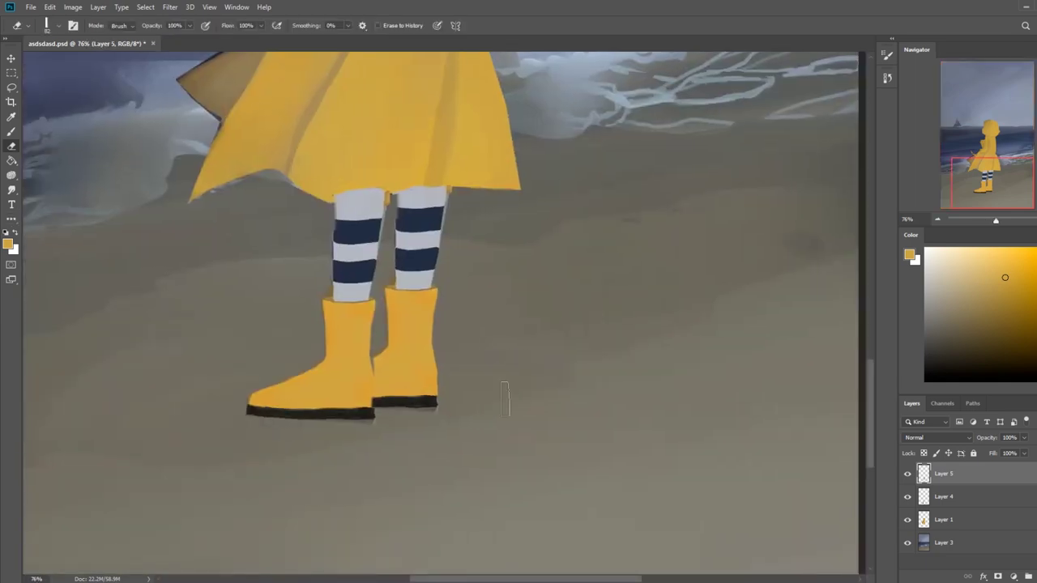
mouse_move(443, 413)
mouse_down()
mouse_move(412, 425)
mouse_move(375, 420)
mouse_up()
Trim the front boot's sole on Layer 4 and reshape its toe with yellow paint.
click(950, 499)
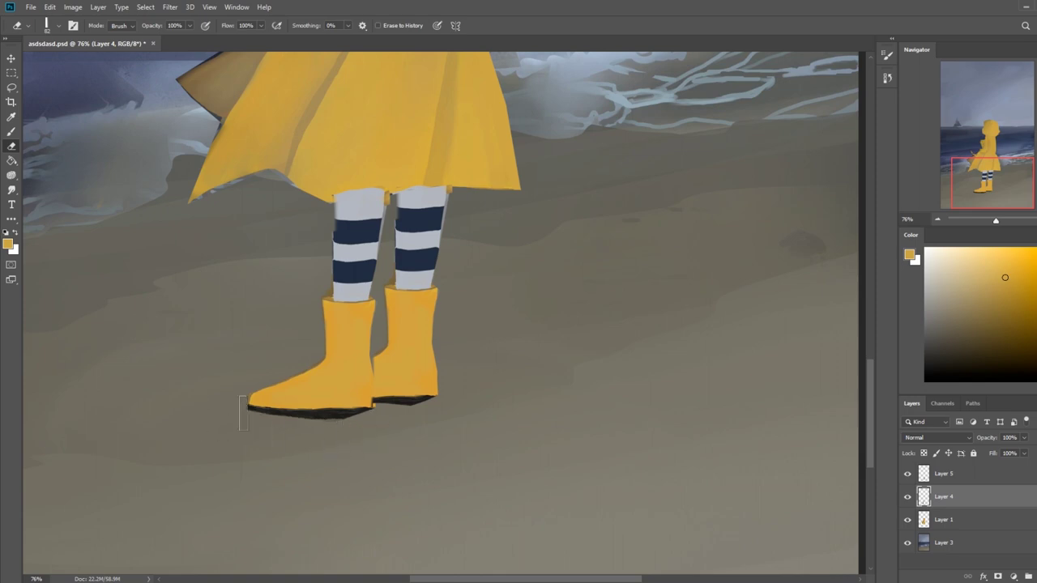
key(b)
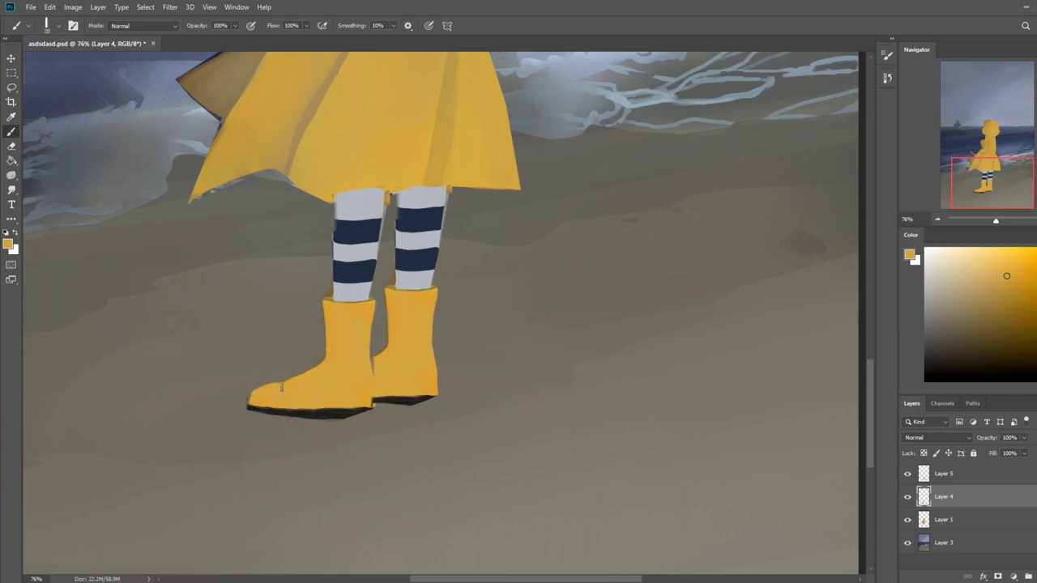
key(e)
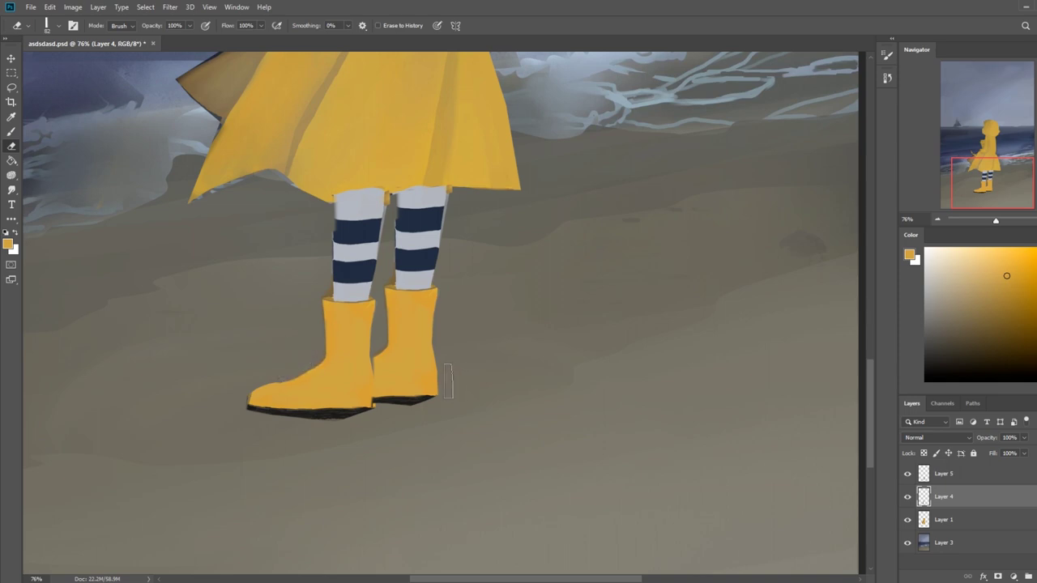
key(b)
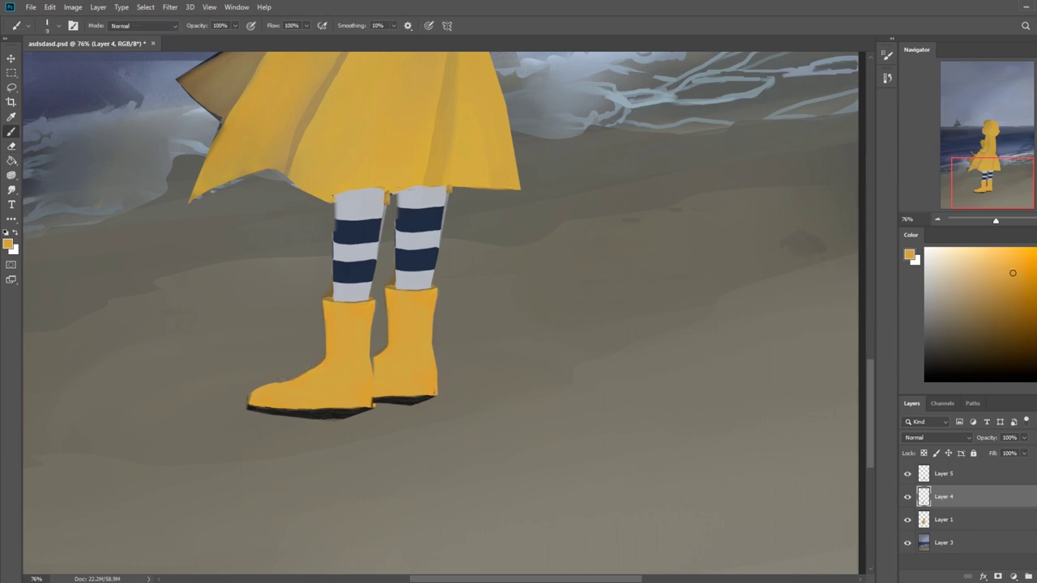
Merge Layer 5 down into Layer 4 and clean up the black soles and yellow boots with sampled colours.
right_click(940, 474)
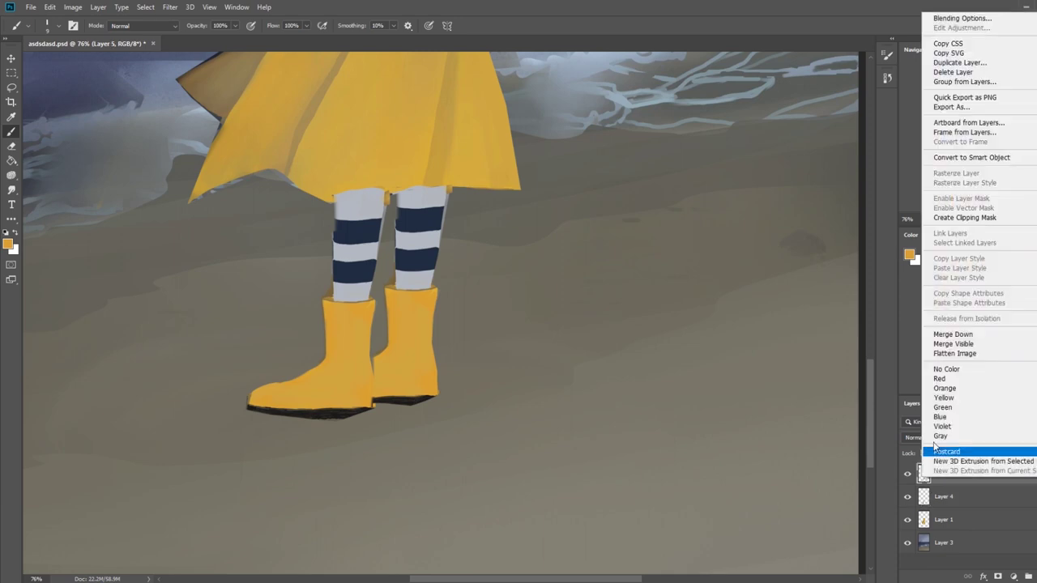
click(956, 332)
alt+click(422, 397)
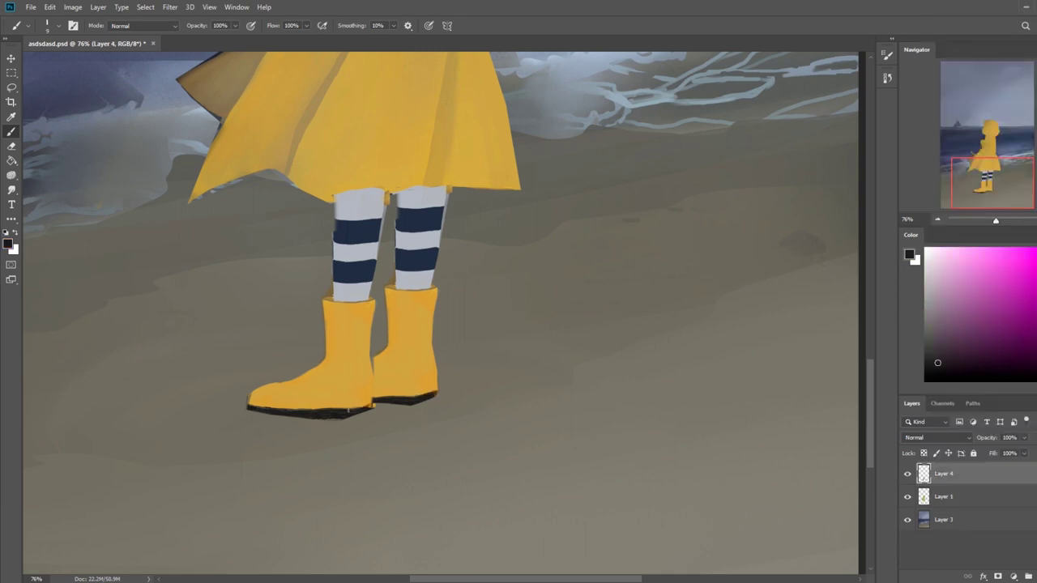
alt+click(359, 400)
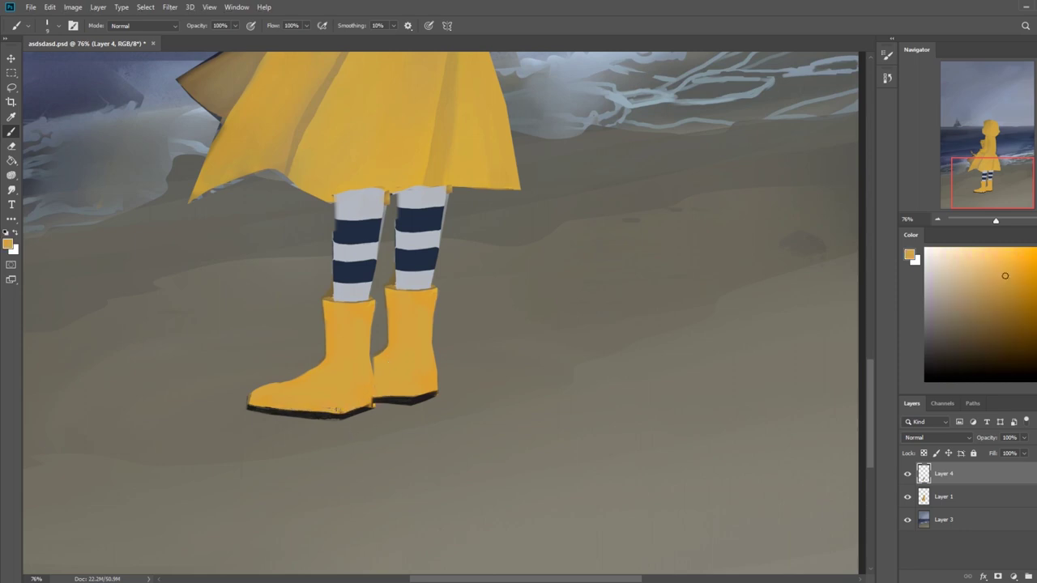
alt+click(375, 384)
alt+click(385, 363)
Place Layer 4 beneath Layer 1 and shift the legs slightly up and to the right under the raincoat hem.
key(e)
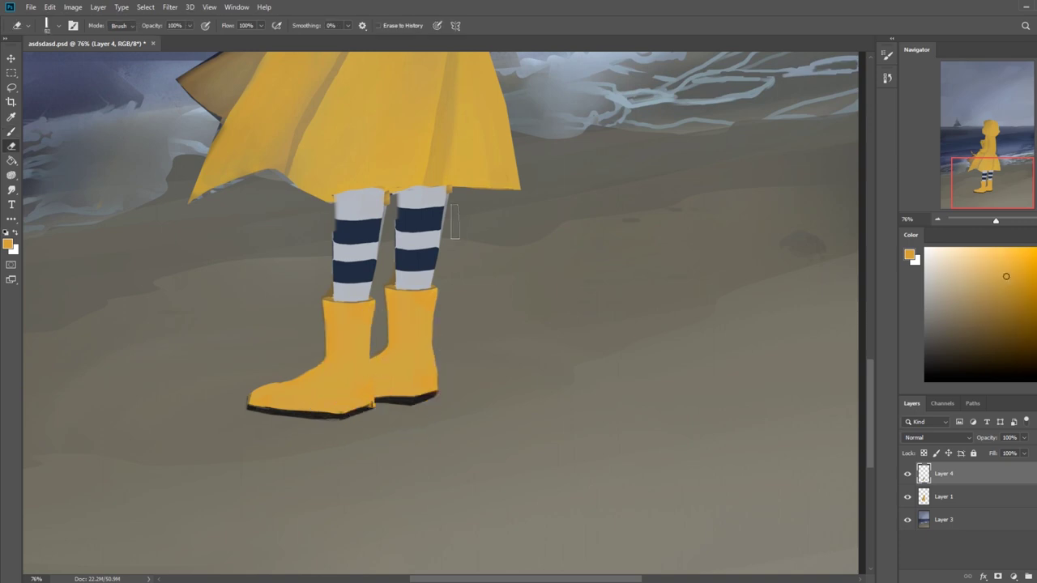
drag(964, 474, 951, 504)
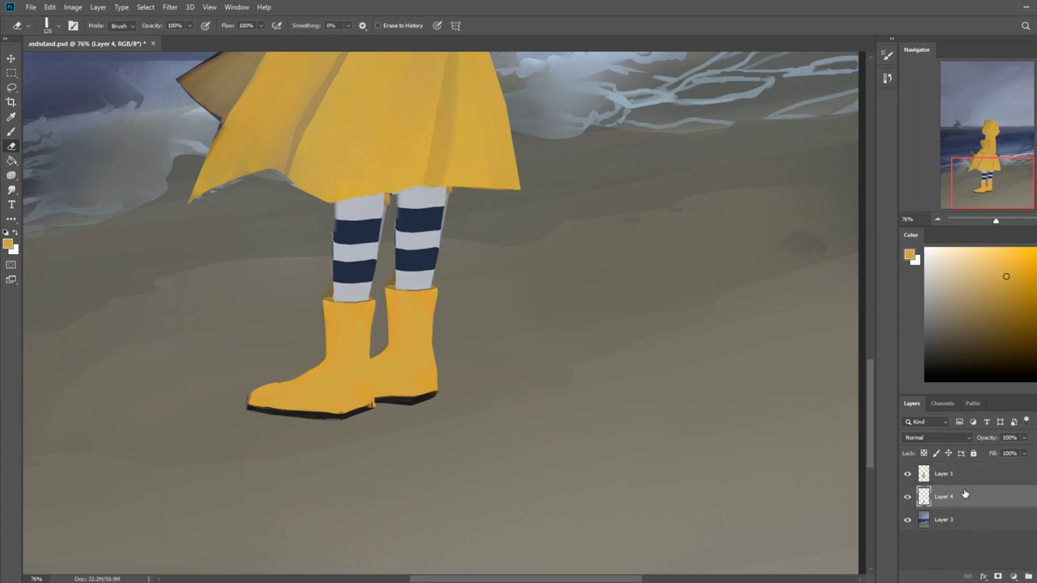
key(v)
mouse_move(409, 269)
mouse_down()
mouse_move(428, 227)
mouse_move(448, 257)
mouse_up()
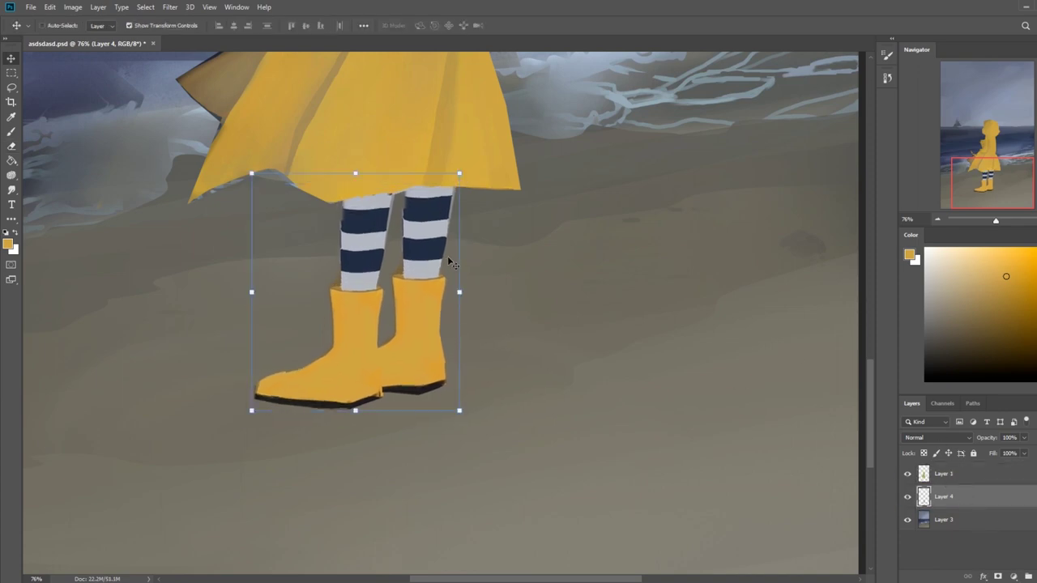
key(ctrl+0)
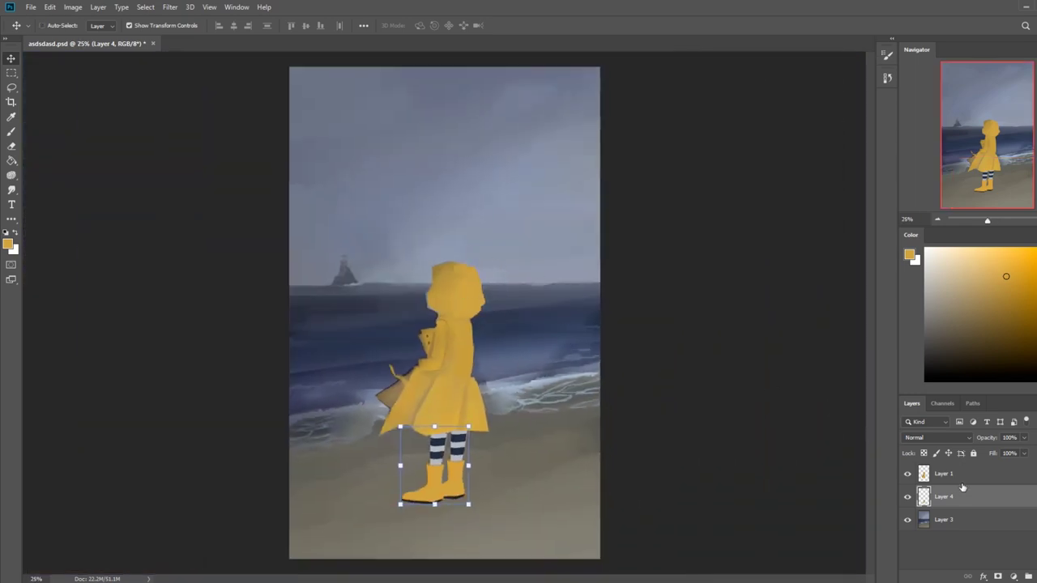
Try to outline a wider, flared raincoat skirt on Layer 1 with a lasso selection.
click(960, 476)
key(l)
mouse_move(476, 327)
mouse_down()
mouse_move(484, 397)
mouse_move(500, 423)
mouse_up()
drag(474, 323, 497, 430)
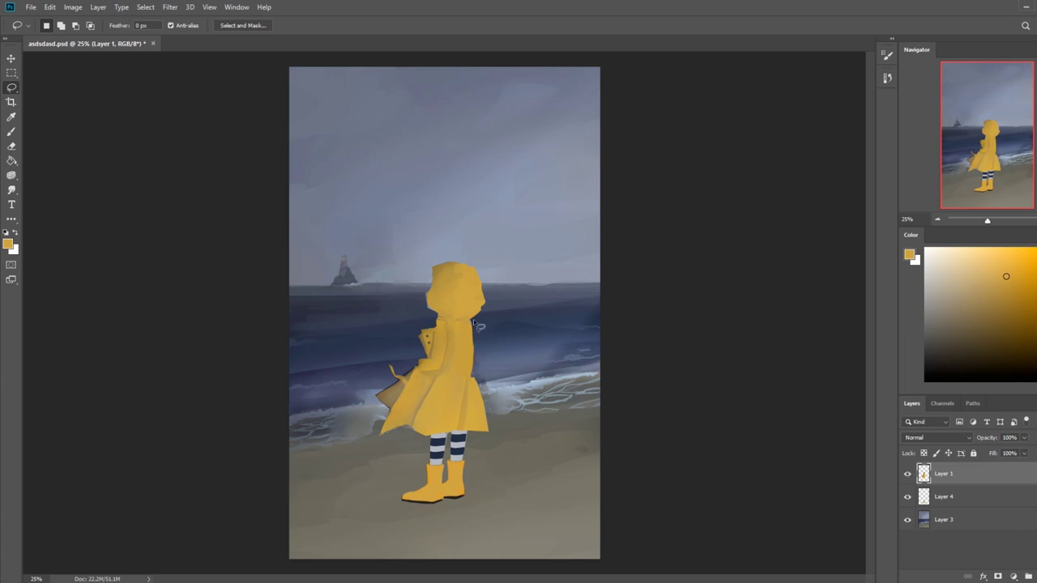
mouse_move(475, 324)
mouse_down()
mouse_move(500, 430)
mouse_move(455, 441)
mouse_move(364, 429)
mouse_up()
key(alt)
drag(386, 425, 388, 426)
key(alt)
drag(389, 370, 372, 419)
key(ctrl+d)
Paint the raincoat's skirt on Layer 1 wider and more flared at both sides with a size 250 yellow brush.
key(b)
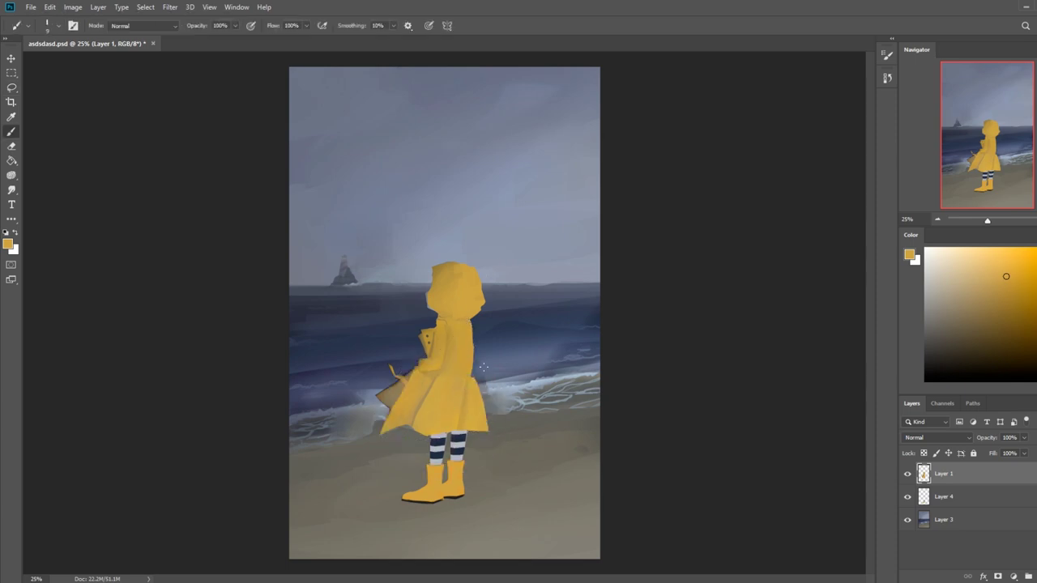
drag(497, 421, 373, 431)
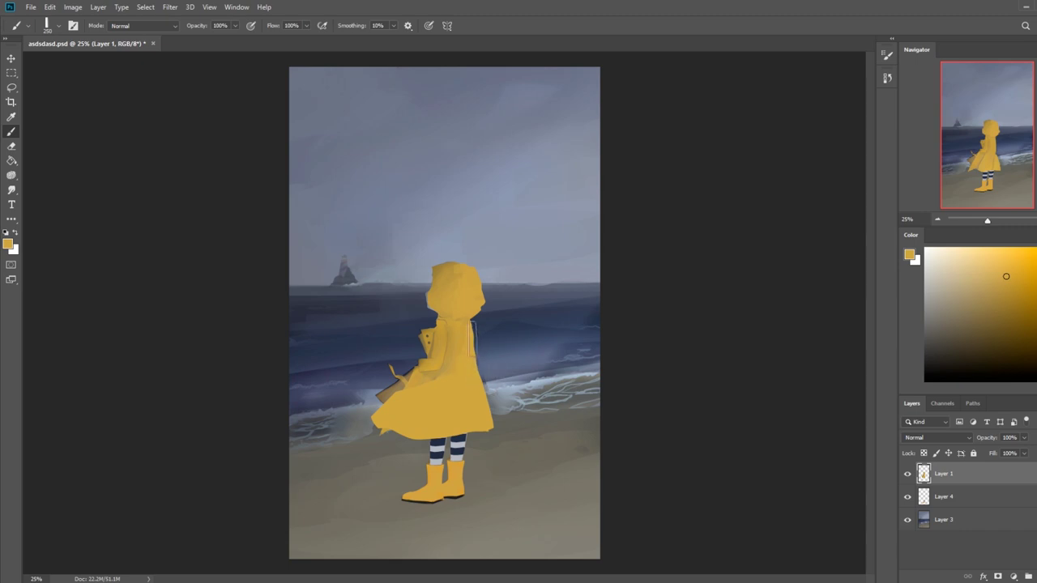
key(ctrl+minus)
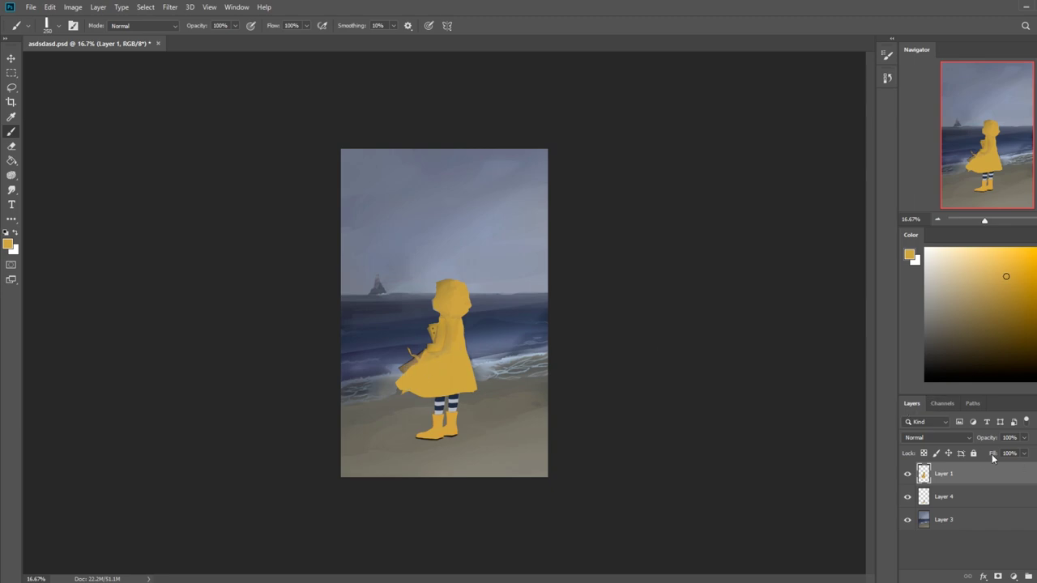
right_click(970, 481)
key(Escape)
key(m)
right_click(531, 377)
click(563, 384)
key(e)
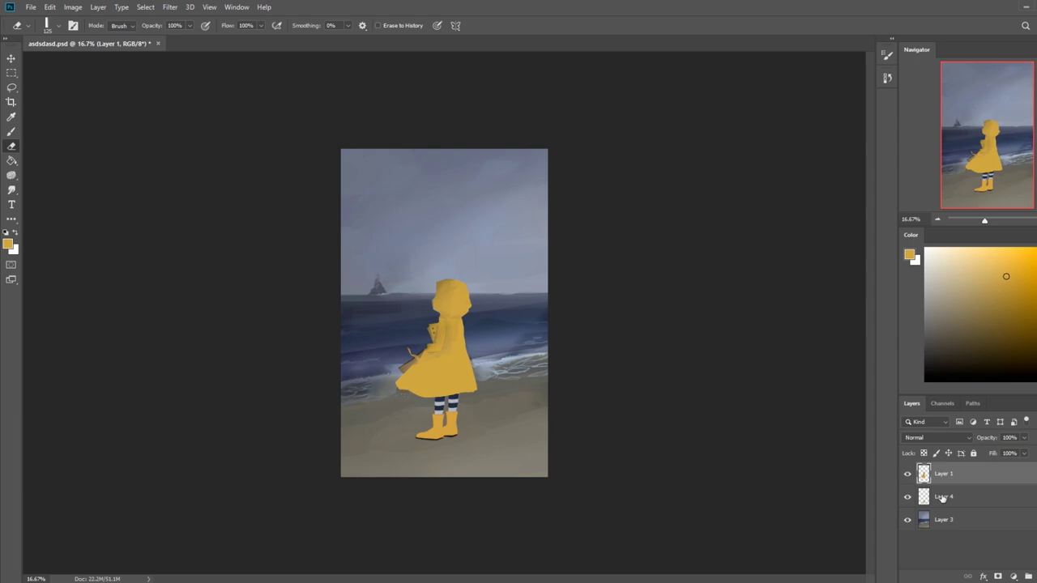
Add a new layer directly beneath Layer 4 and set the brush to Darken mode at size 500.
click(942, 499)
key(b)
alt+click(506, 363)
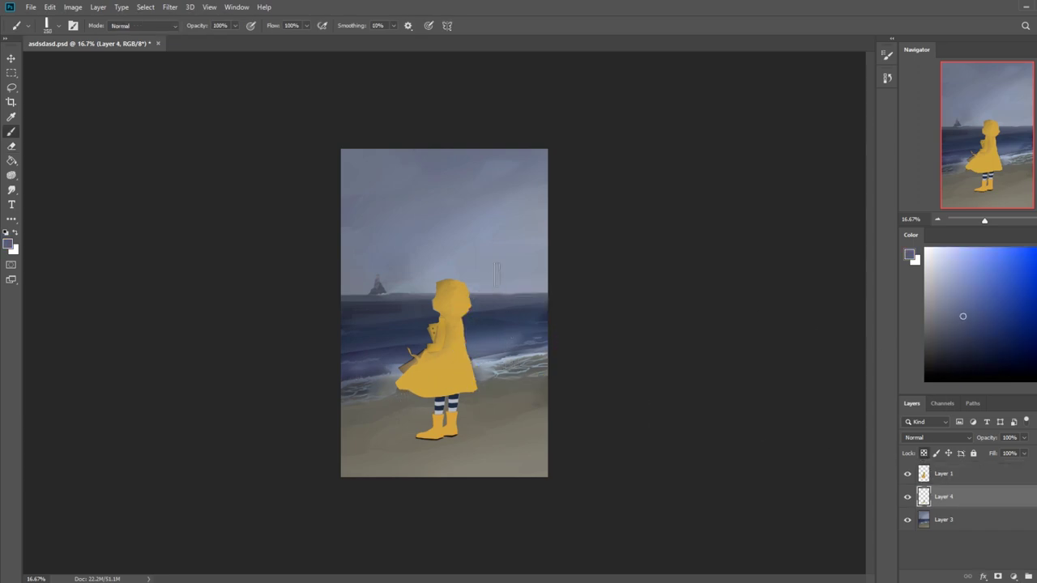
click(142, 26)
click(134, 75)
key(])
key(])
key(])
key(])
key(])
key(])
key(])
ctrl+click(1013, 576)
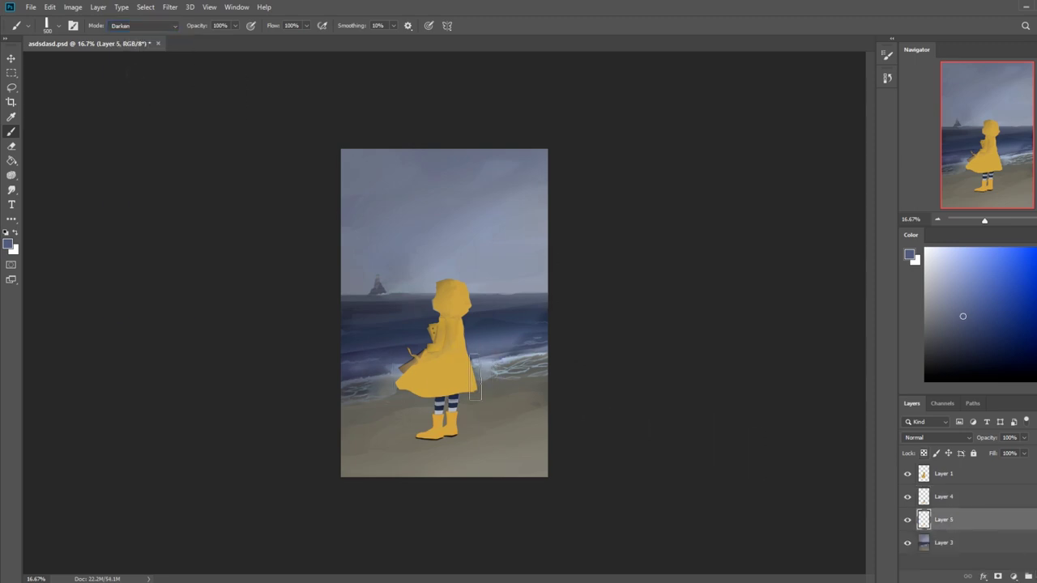
Switch to a soft blending brush at size 1100 and choose a darker version of a sampled sand colour.
right_click(497, 389)
double_click(603, 512)
alt+click(534, 429)
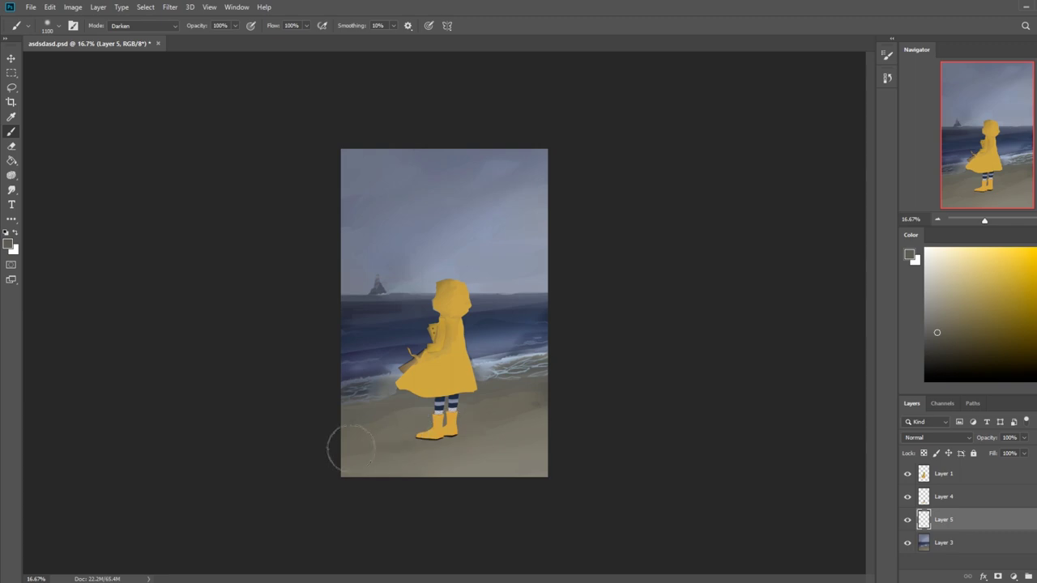
click(929, 346)
Paint a soft dark shadow on the sand beneath the boots on Layer 5, using Normal mode, 53% opacity and size 1700.
drag(460, 434, 411, 443)
key(ctrl+z)
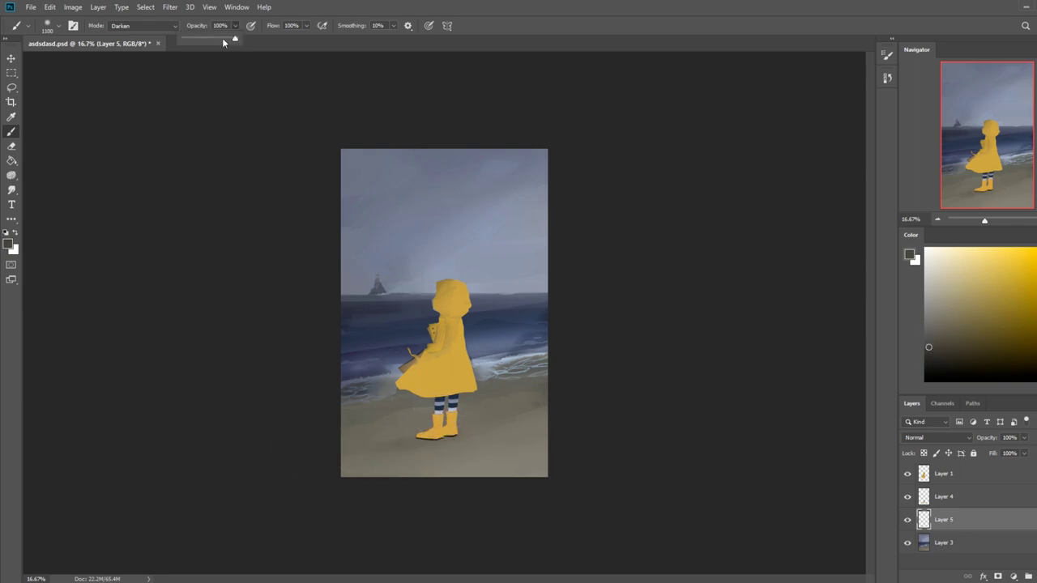
click(142, 25)
click(129, 30)
key(bracketright)
key(bracketright)
key(bracketright)
key(bracketright)
key(bracketright)
key(bracketright)
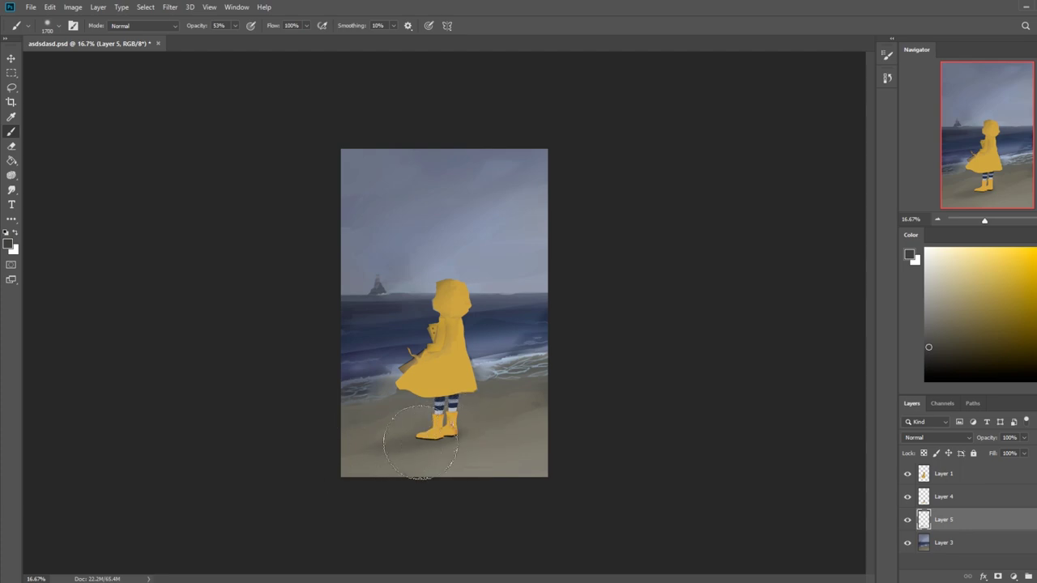
Lock Layer 1's transparent pixels and flatten the hood's shading with sampled raincoat yellow at 72% brush opacity.
click(908, 474)
click(908, 474)
click(948, 474)
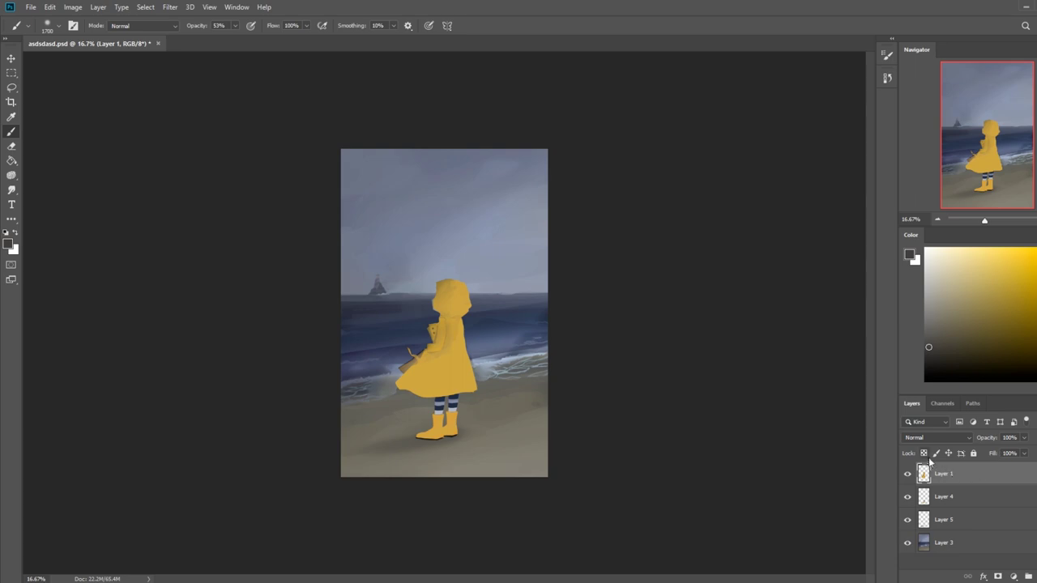
alt+click(457, 320)
key(bracketleft)
key(bracketleft)
click(234, 26)
drag(240, 38, 252, 39)
key(bracketleft)
key(bracketleft)
key(bracketleft)
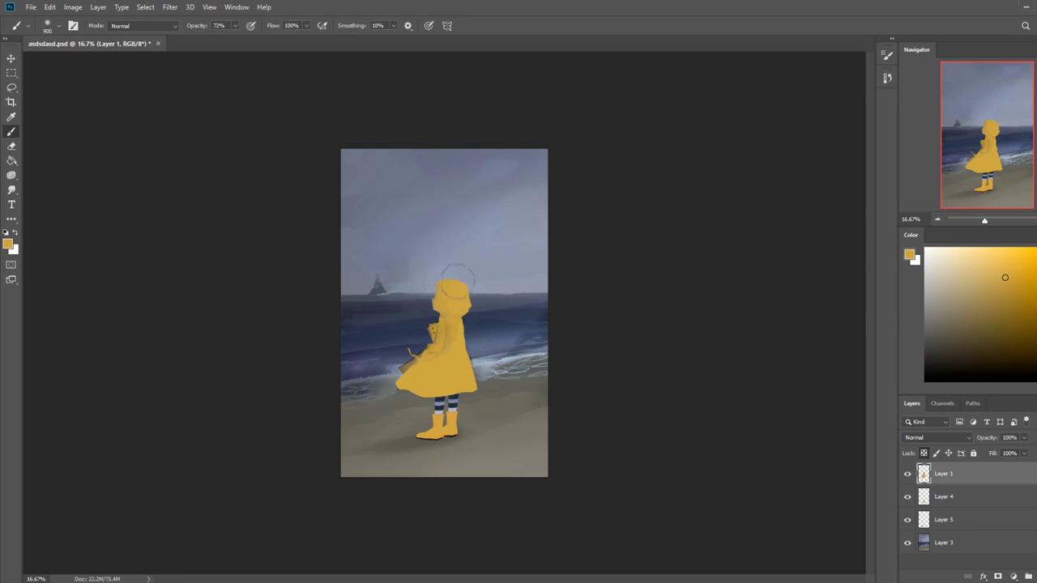
Paint yellow over the coat's front and the held object with a size 1200 brush to flatten their details.
key(bracketright)
key(bracketright)
key(bracketright)
drag(435, 330, 442, 349)
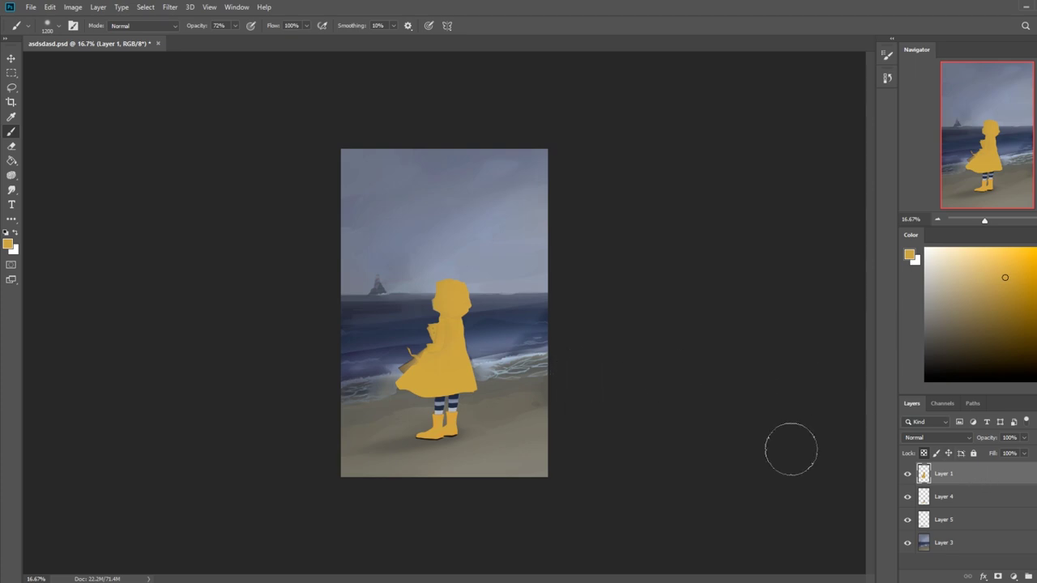
Scale Layers 1, 4 and 5 together to 72.89% width and 64.34% height, and place the figure slightly right of centre near the waterline.
key(ctrl+minus)
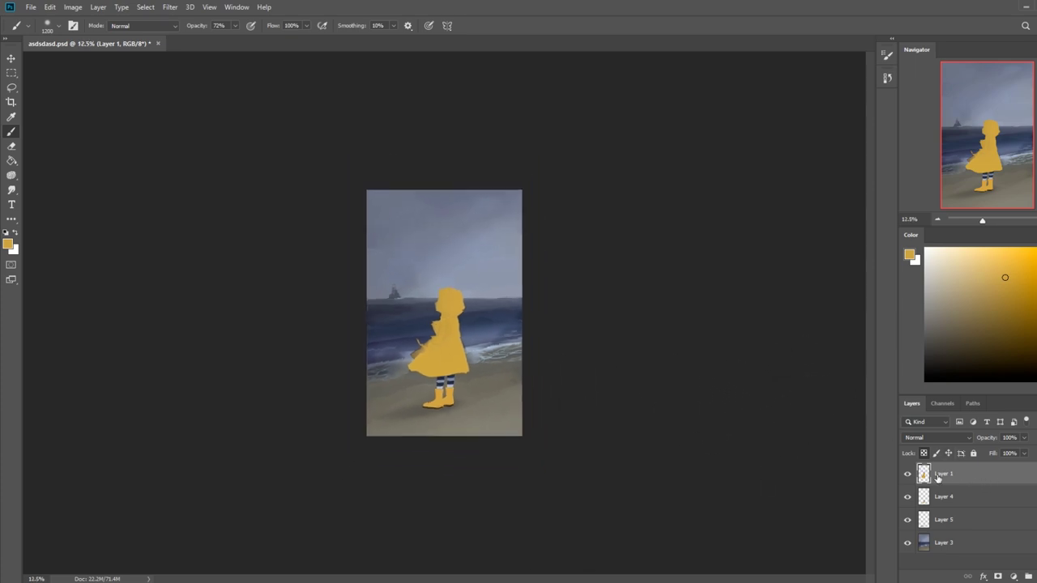
shift+click(961, 498)
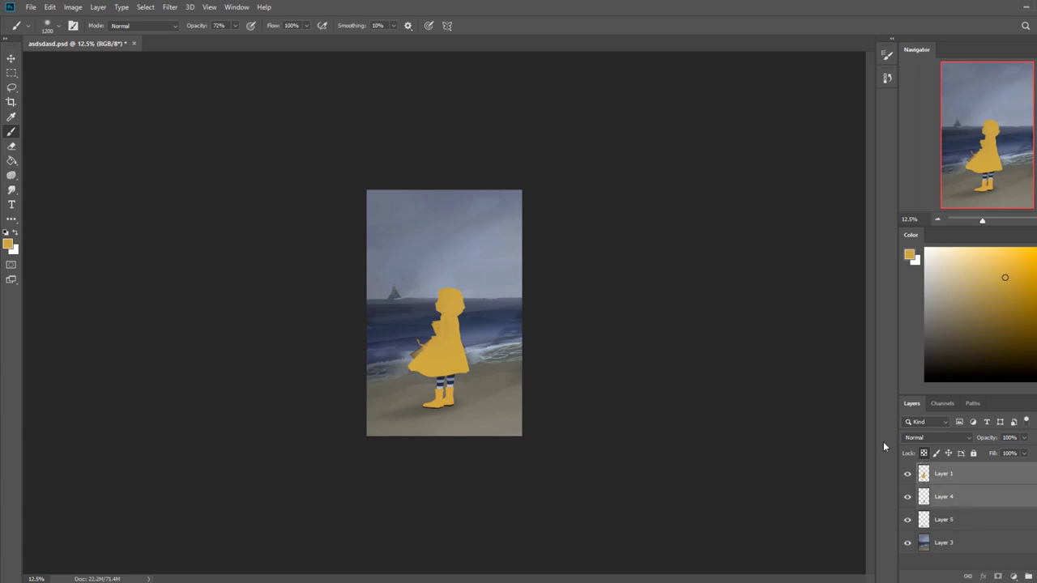
key(v)
shift+click(960, 520)
ctrl+click(434, 309)
drag(366, 288, 403, 308)
drag(457, 366, 464, 355)
drag(435, 306, 436, 325)
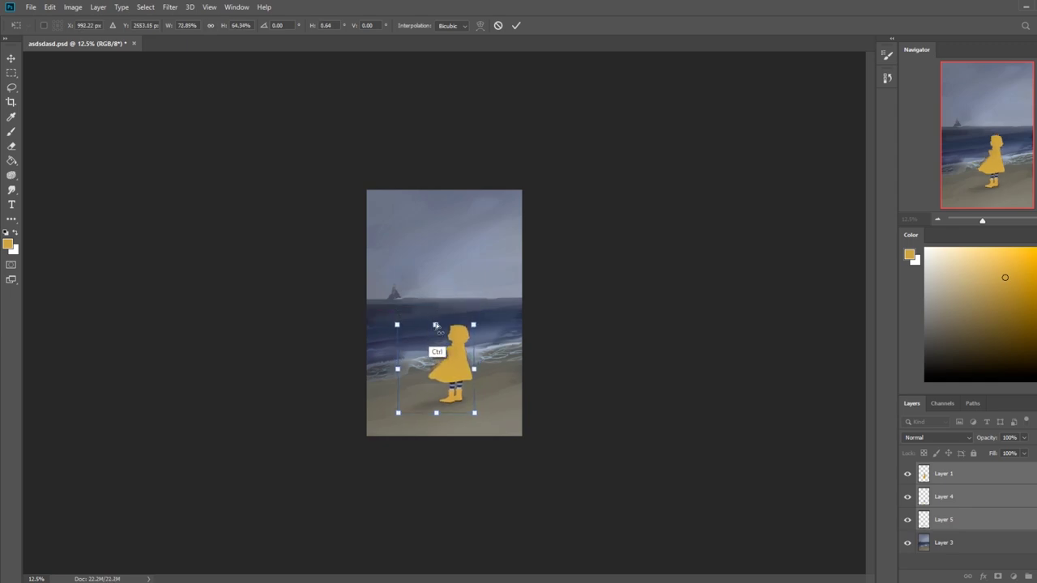
drag(458, 368, 461, 361)
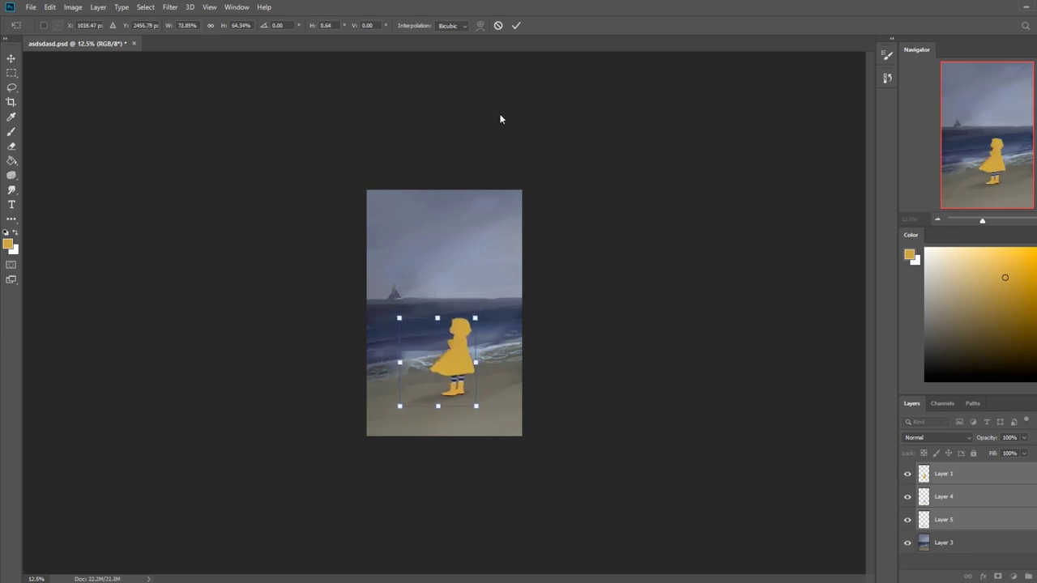
click(516, 26)
Move Layers 1, 4 and 5 together lower and slightly right on the sand, and select the background Layer 3.
key(b)
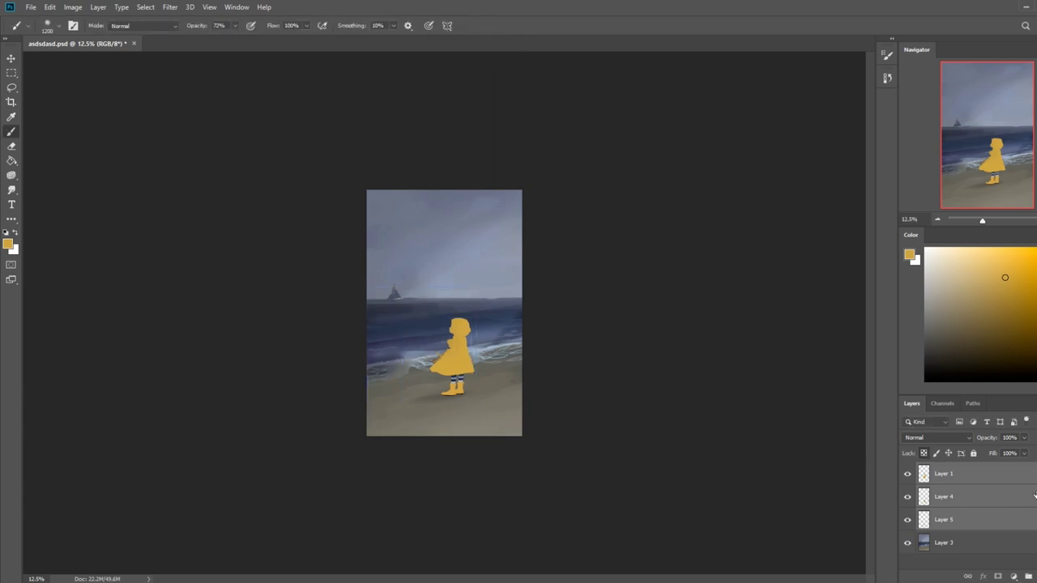
click(993, 482)
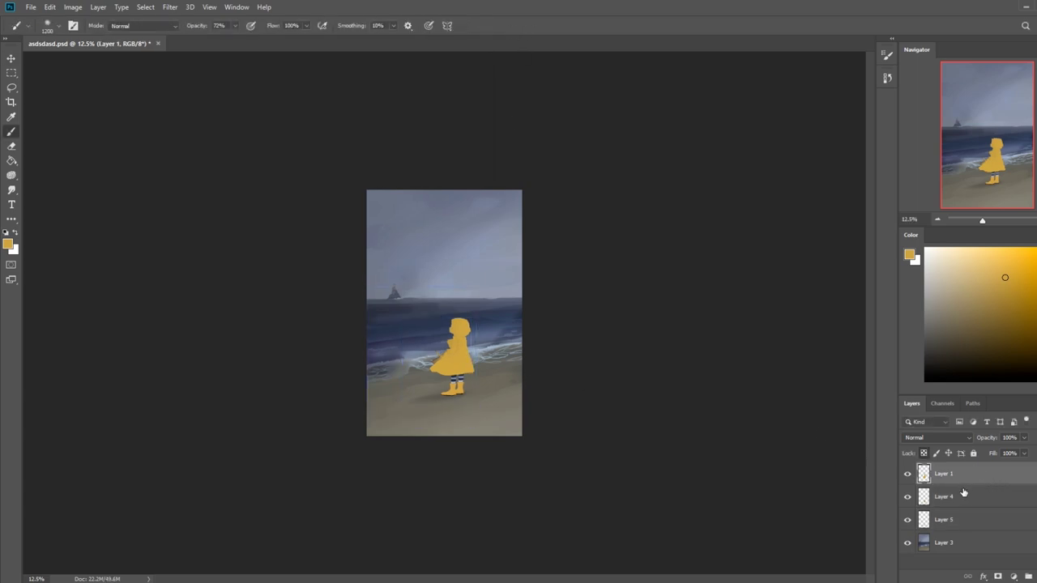
key(v)
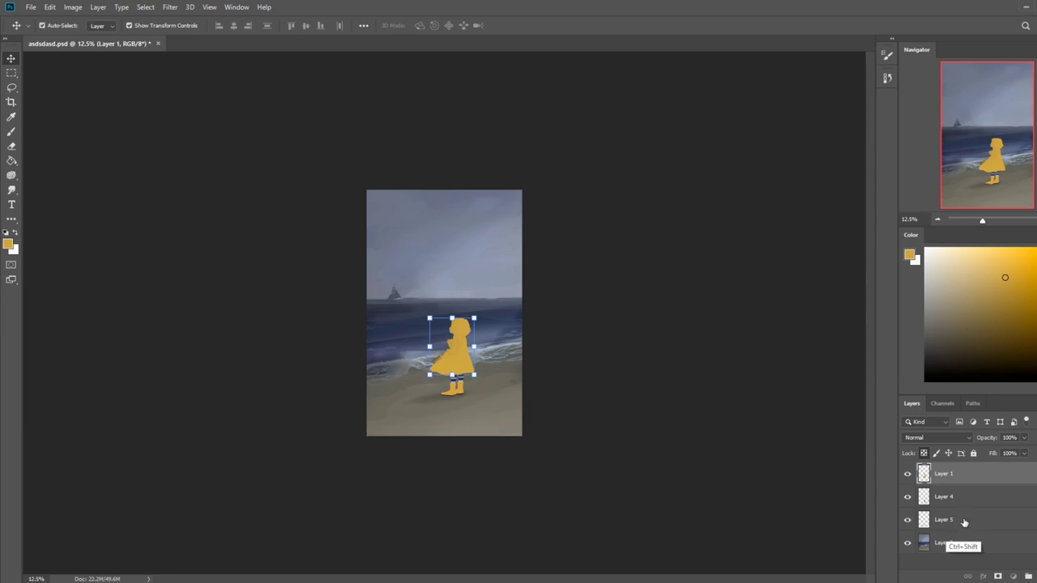
shift+click(964, 521)
drag(456, 368, 462, 379)
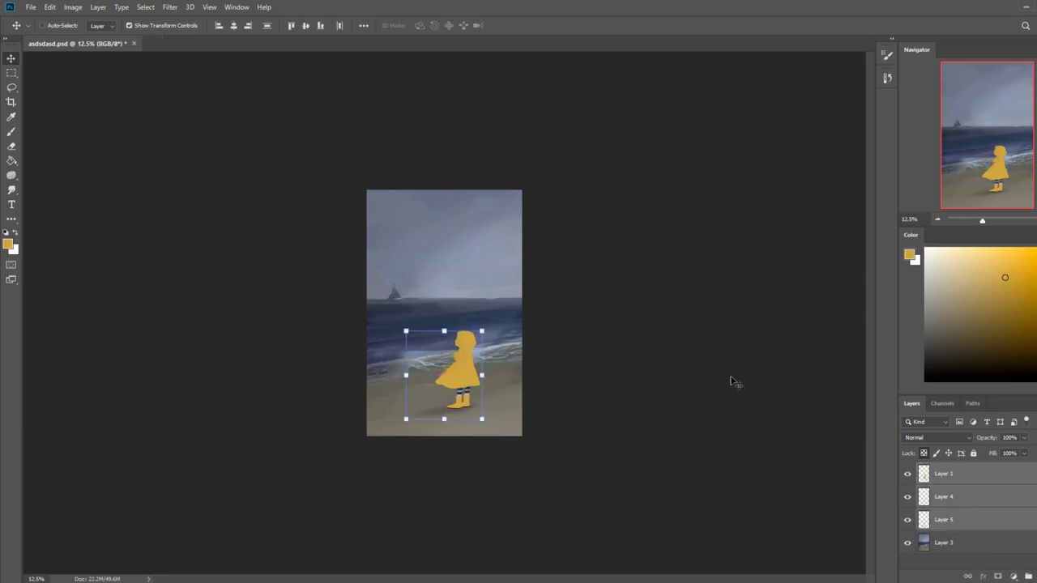
key(b)
click(970, 497)
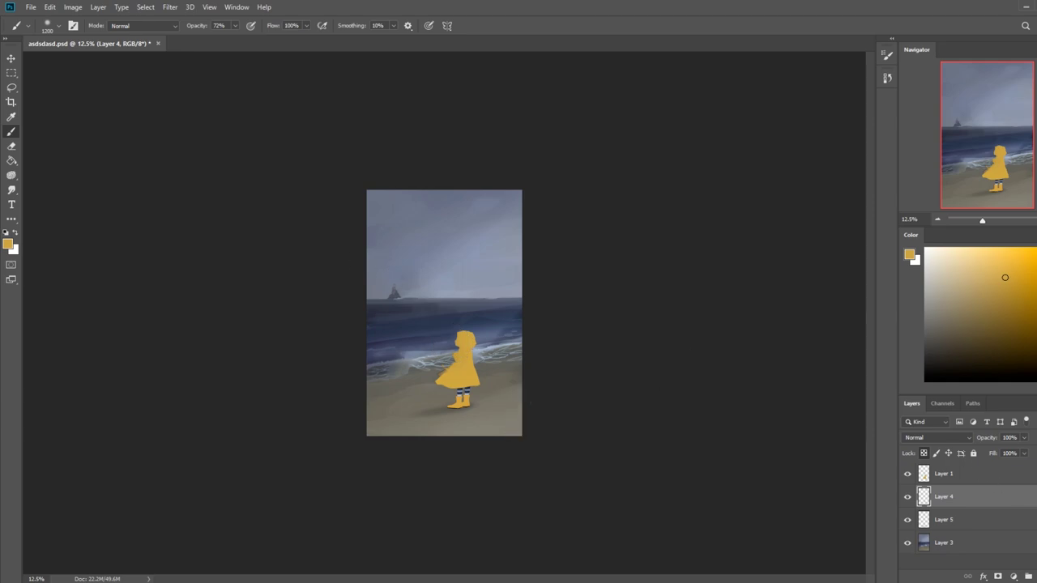
click(972, 545)
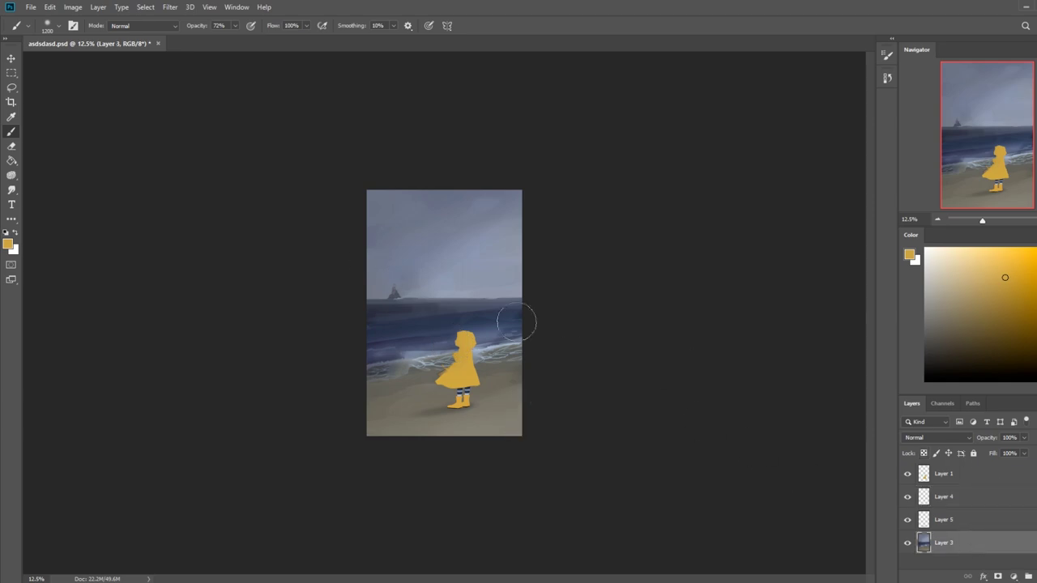
key(m)
mouse_move(349, 181)
mouse_down()
mouse_move(468, 207)
mouse_move(626, 299)
mouse_move(616, 294)
mouse_up()
key(ctrl+d)
Sample a dark blue-grey from the sea just below the horizon and set a much larger brush to Darken mode.
key(b)
alt+click(440, 310)
key(bracketright)
key(bracketright)
key(bracketright)
key(bracketright)
key(bracketright)
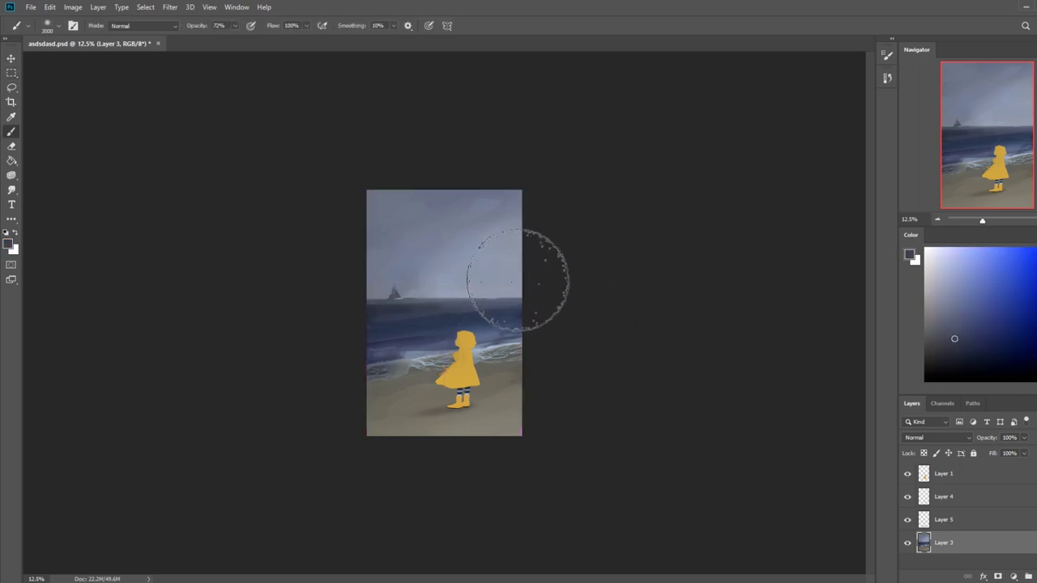
click(141, 25)
click(140, 76)
Undo a heavy dark stroke over the sky and switch to a softer blending brush at 29% opacity and size 2200.
mouse_move(582, 277)
mouse_down()
mouse_move(540, 313)
mouse_move(329, 254)
mouse_move(808, 204)
mouse_up()
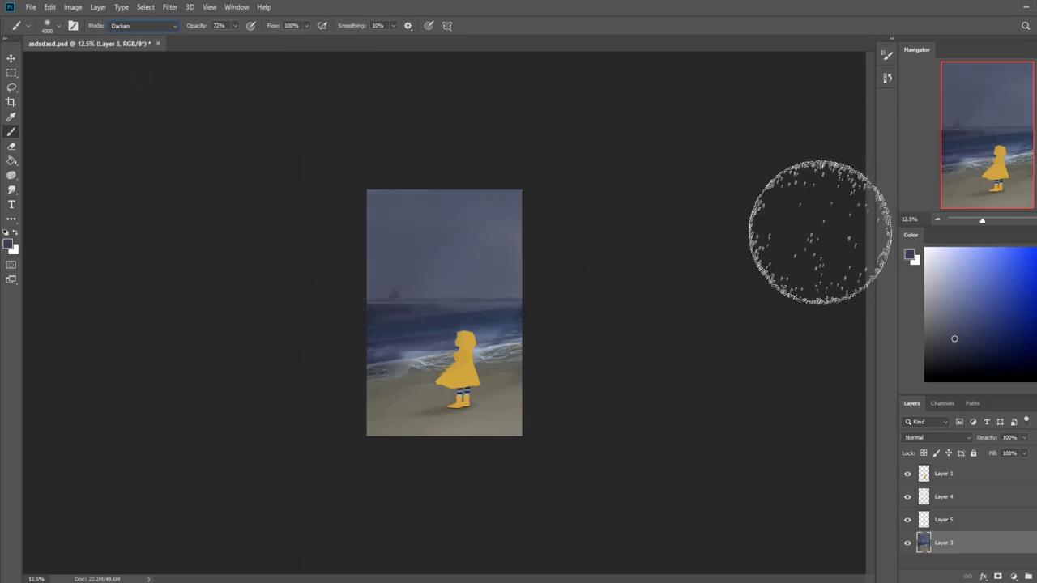
key(ctrl+z)
right_click(486, 279)
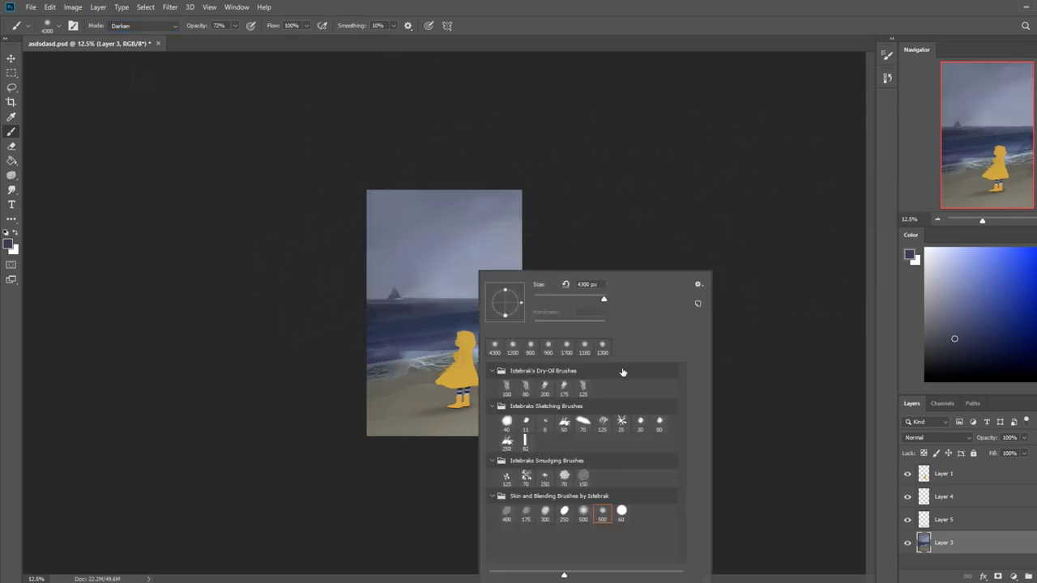
double_click(582, 519)
drag(235, 25, 213, 40)
key(bracketright)
key(bracketright)
key(bracketright)
key(bracketright)
key(bracketright)
key(bracketright)
key(bracketright)
key(bracketright)
key(bracketright)
key(bracketright)
key(bracketright)
key(bracketright)
key(bracketright)
Darken the sky on Layer 3 evenly with broad, soft dark blue-grey strokes.
mouse_move(536, 280)
mouse_down()
mouse_move(444, 284)
mouse_move(569, 206)
mouse_move(283, 228)
mouse_move(560, 268)
mouse_move(437, 162)
mouse_up()
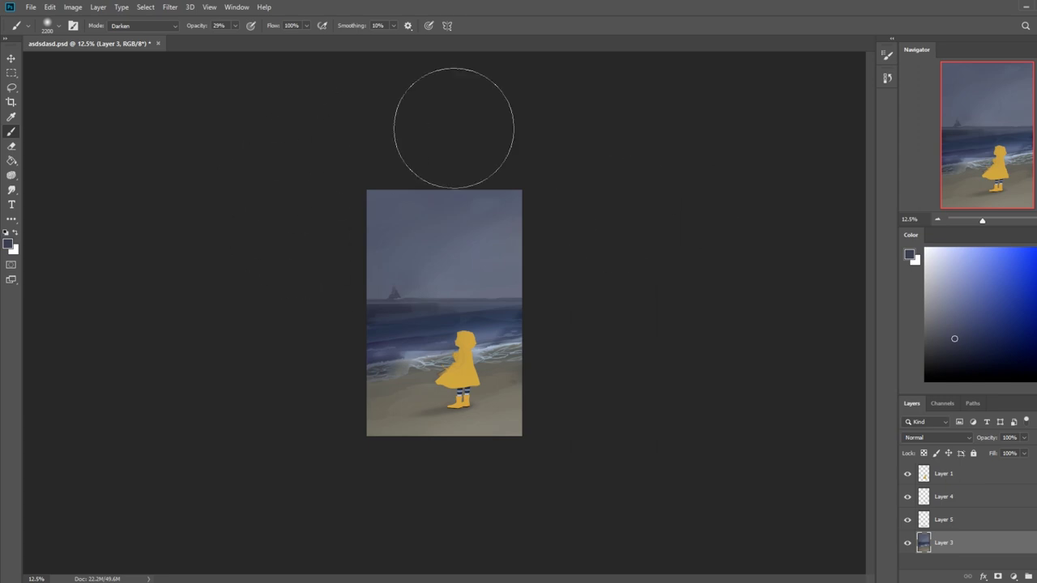
key(ctrl+z)
drag(444, 265, 509, 257)
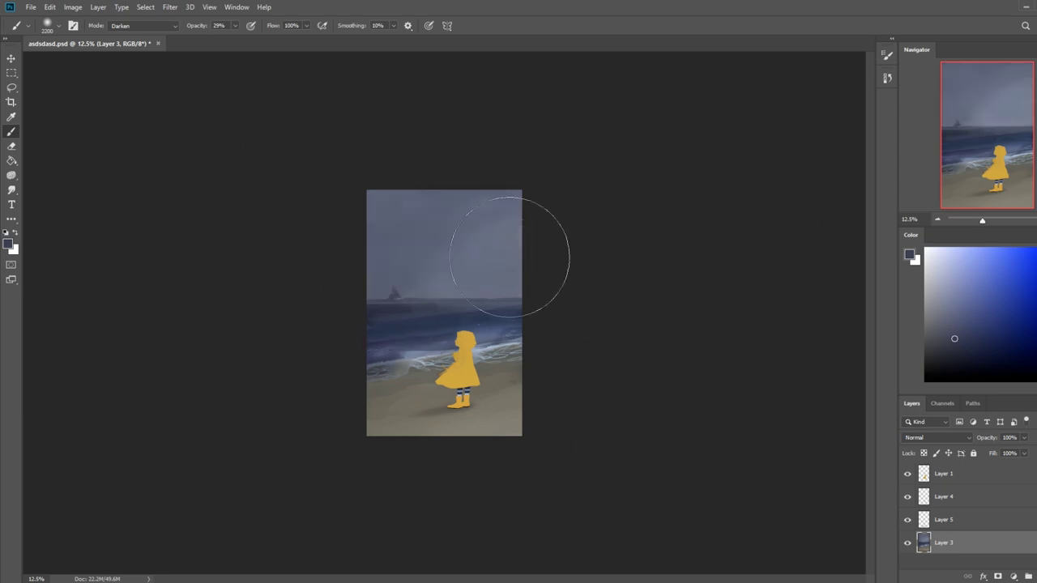
key(ctrl+shift+z)
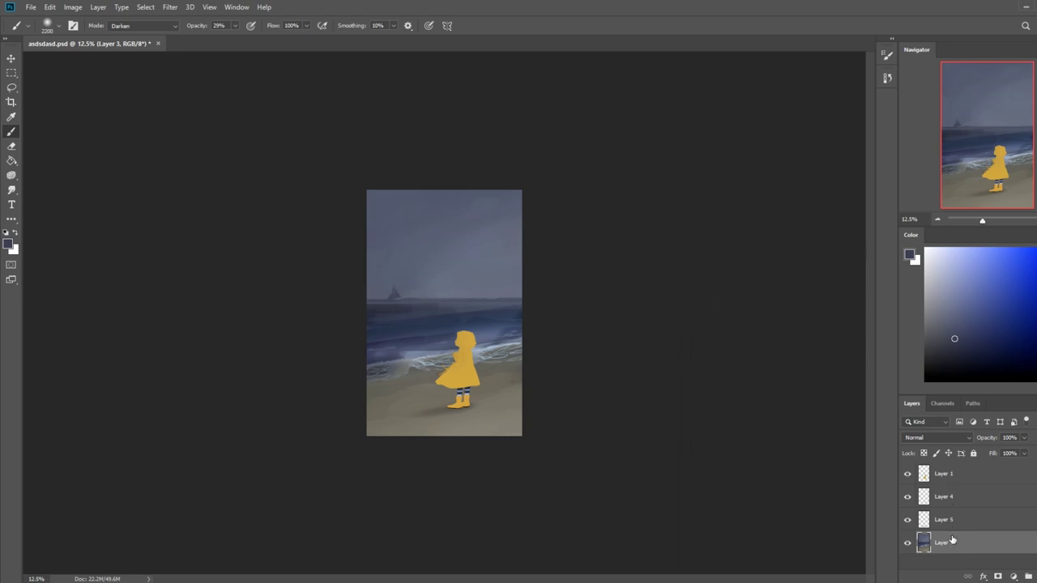
Make small rectangular selections around the lantern room at the top of the distant lighthouse on Layer 3.
key(z)
drag(372, 274, 440, 263)
click(11, 72)
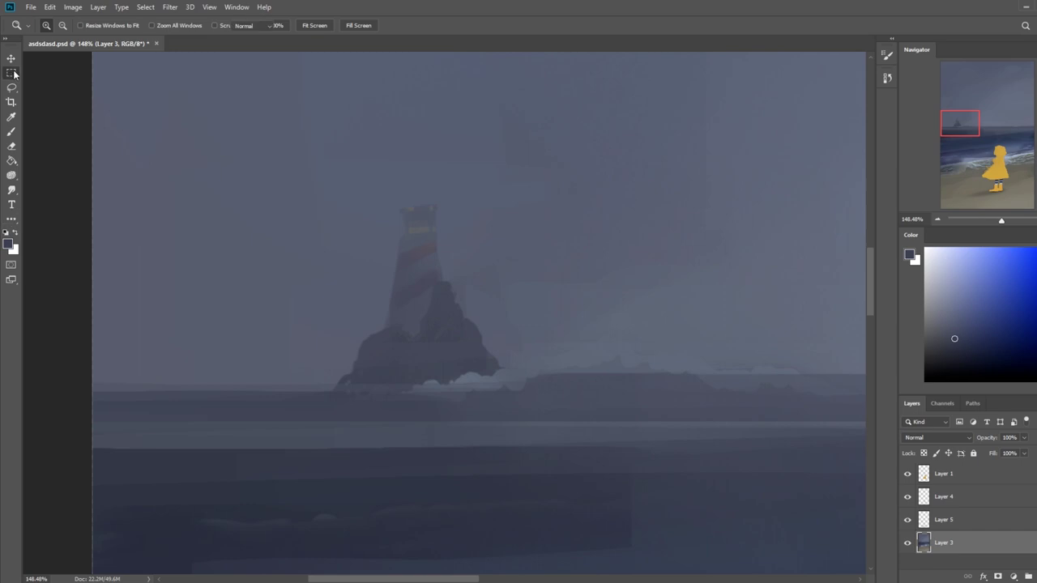
right_click(433, 219)
click(461, 228)
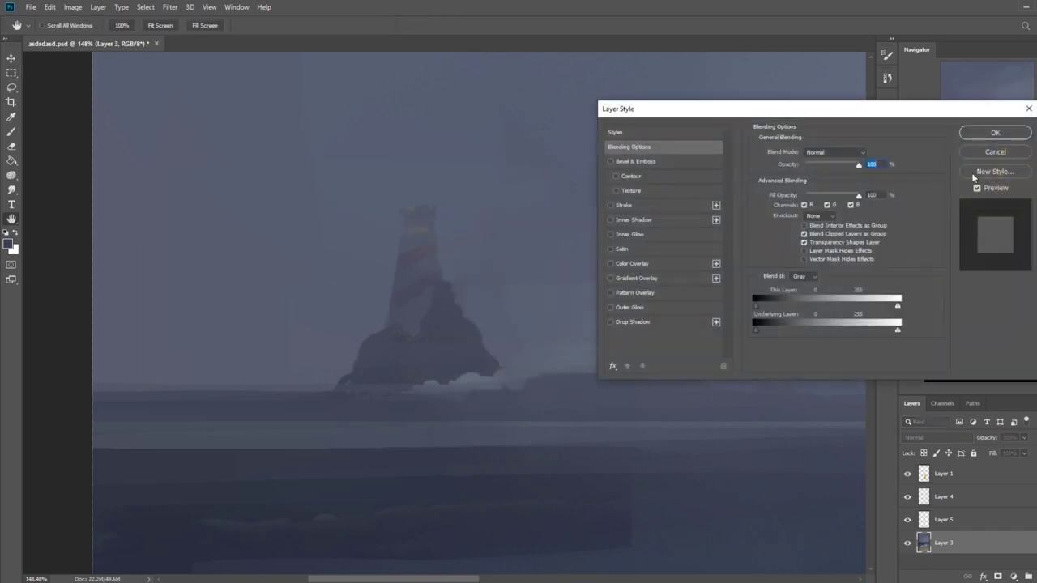
click(1022, 152)
drag(407, 226, 430, 233)
key(shift)
drag(409, 207, 425, 242)
key(shift)
key(alt)
key(alt)
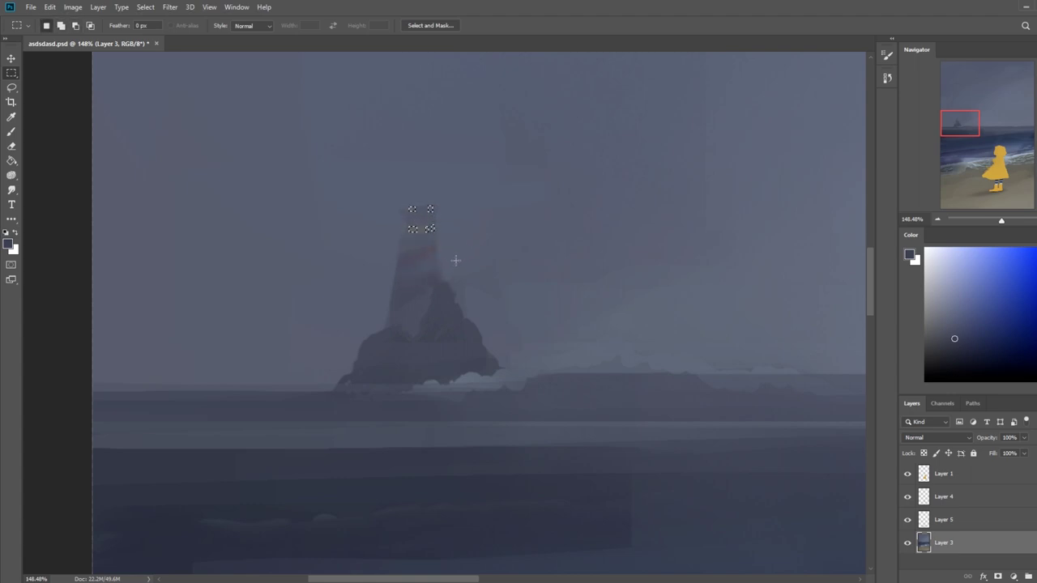
Fill the selected lantern-room windows on the lighthouse with the raincoat's yellow in Normal mode at 100% opacity and deselect them.
key(ctrl+0)
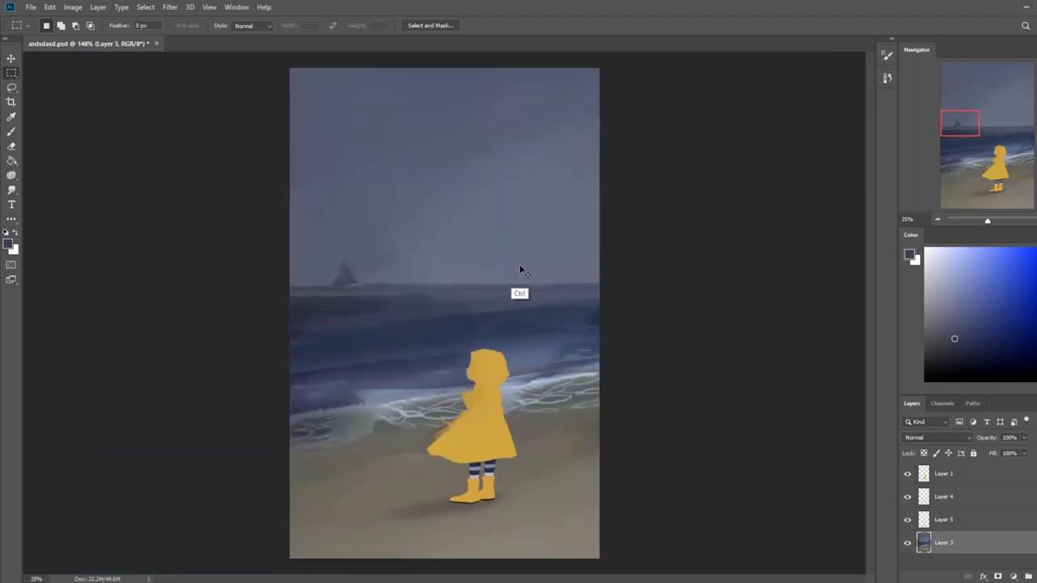
key(ctrl+minus)
key(b)
alt+click(475, 364)
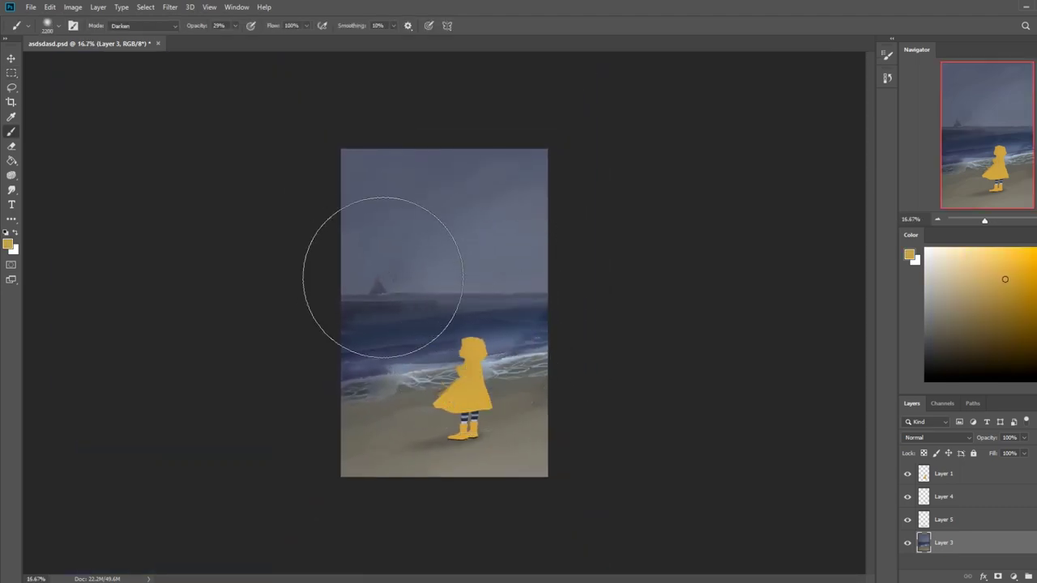
click(142, 25)
click(126, 31)
key(0)
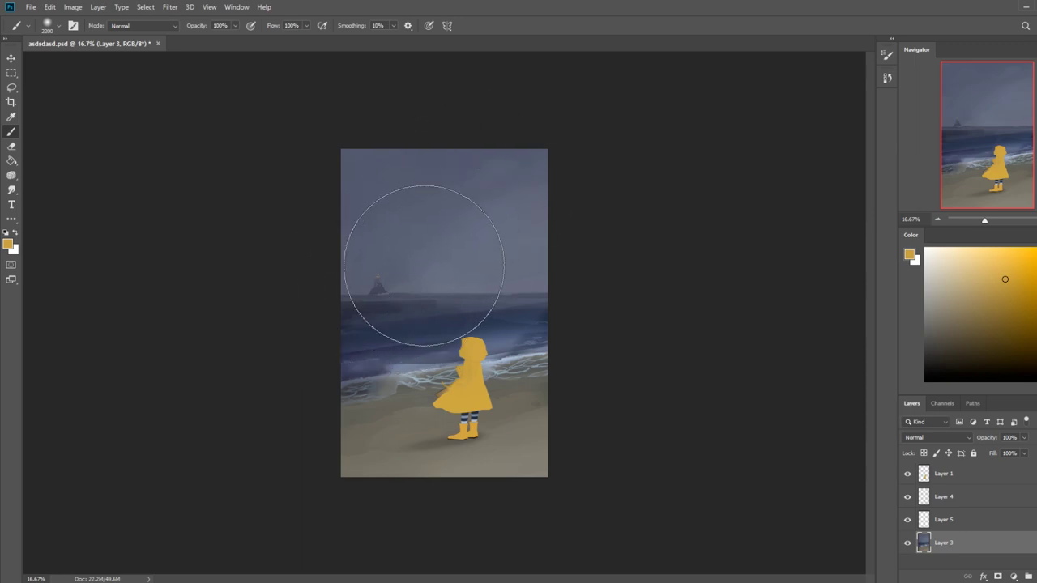
key(m)
right_click(414, 263)
click(440, 270)
Add a new layer above Layer 3 and choose the soft 500 px brush from the skin and blending set.
key(b)
click(1036, 576)
key(bracketleft)
key(bracketleft)
key(bracketleft)
key(bracketleft)
key(bracketleft)
key(bracketleft)
key(bracketleft)
key(bracketleft)
key(bracketleft)
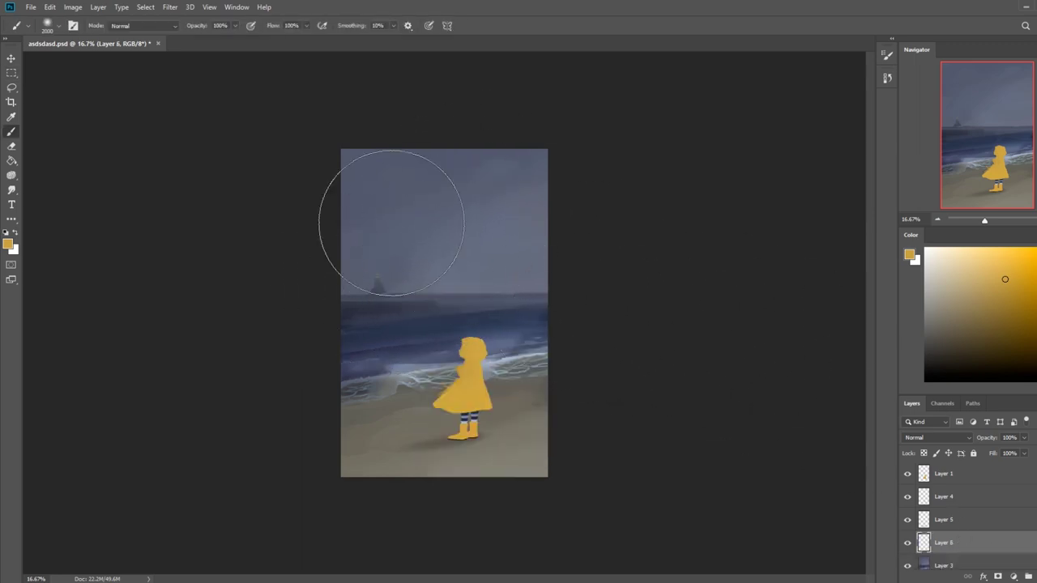
right_click(418, 240)
click(566, 491)
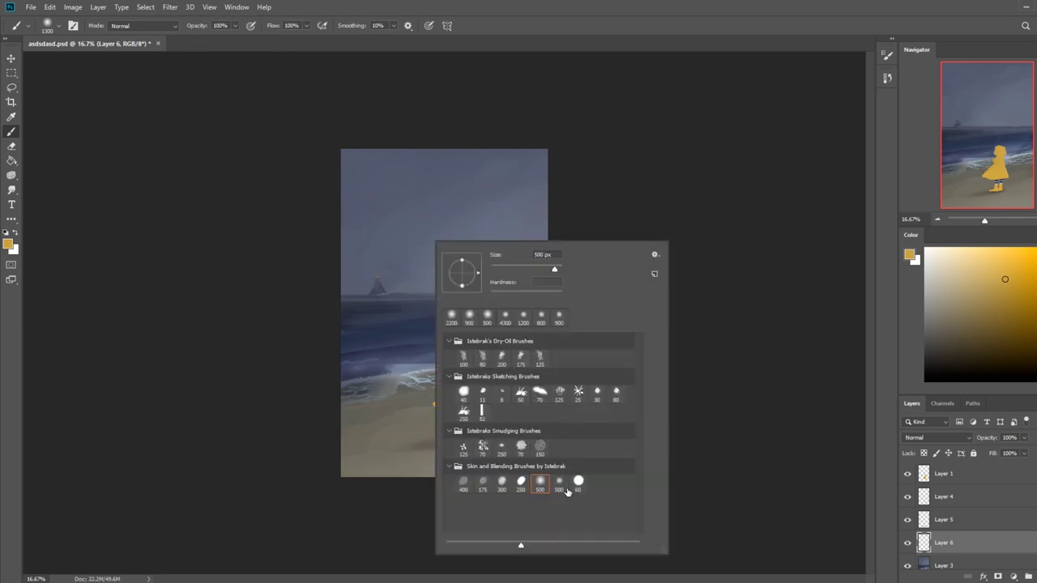
click(783, 422)
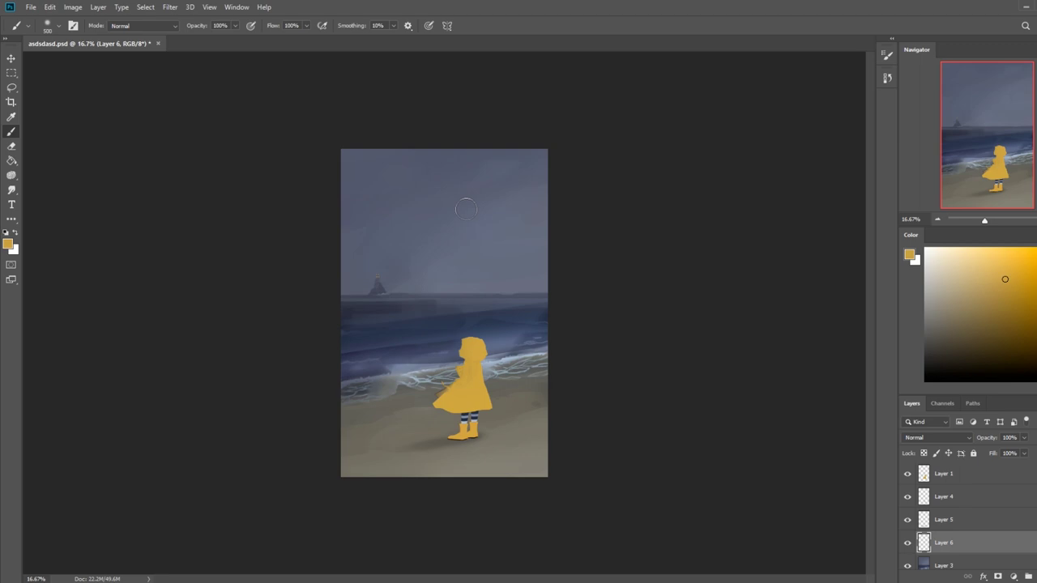
Open Task Manager and expand the Adobe Photoshop CC 2019 process to check its status.
right_click(218, 580)
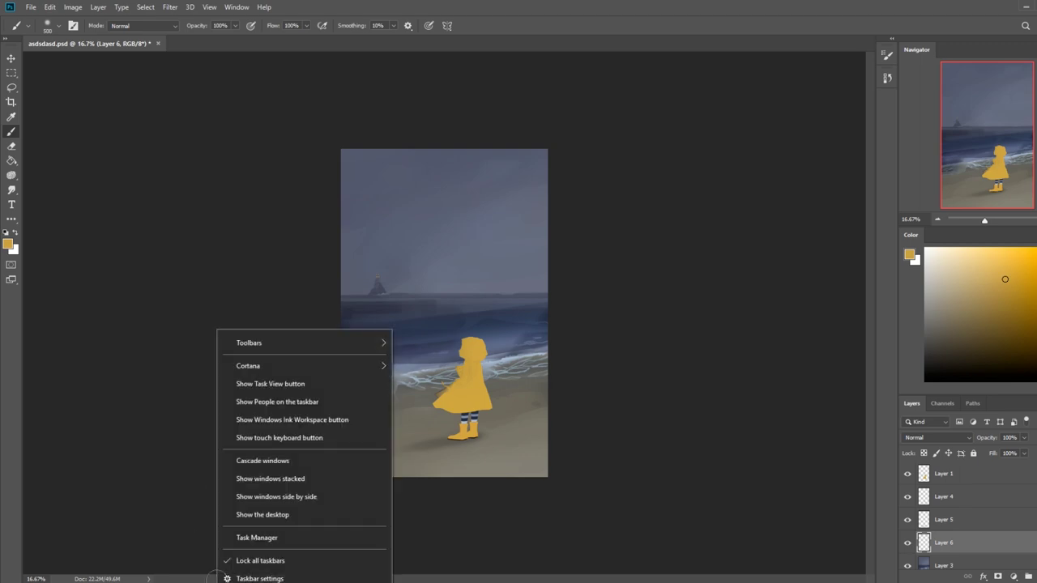
click(287, 536)
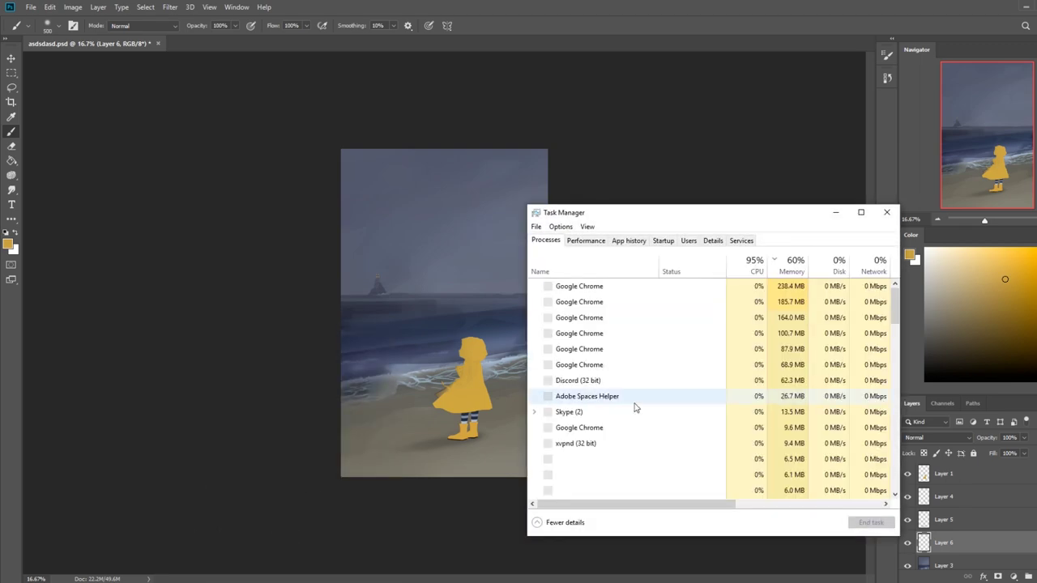
double_click(611, 290)
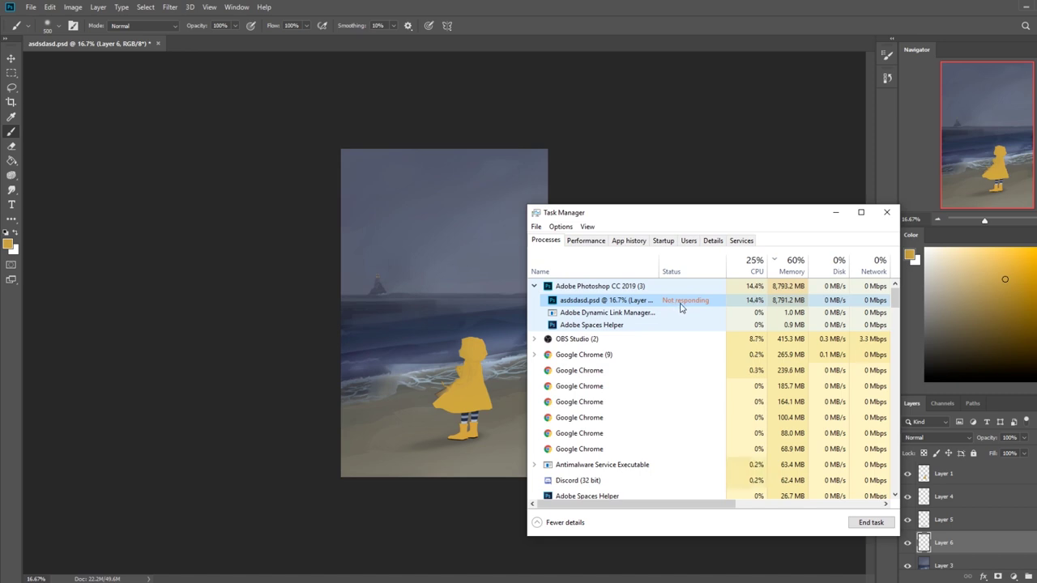
Close a background utility from the hidden system tray icons and dismiss Task Manager.
click(1004, 580)
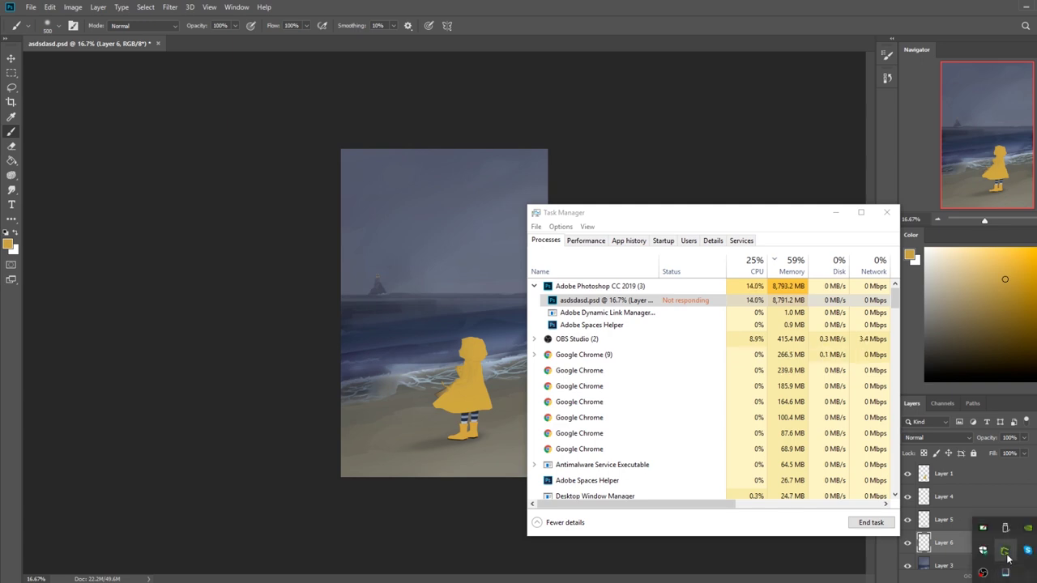
right_click(1024, 530)
click(973, 559)
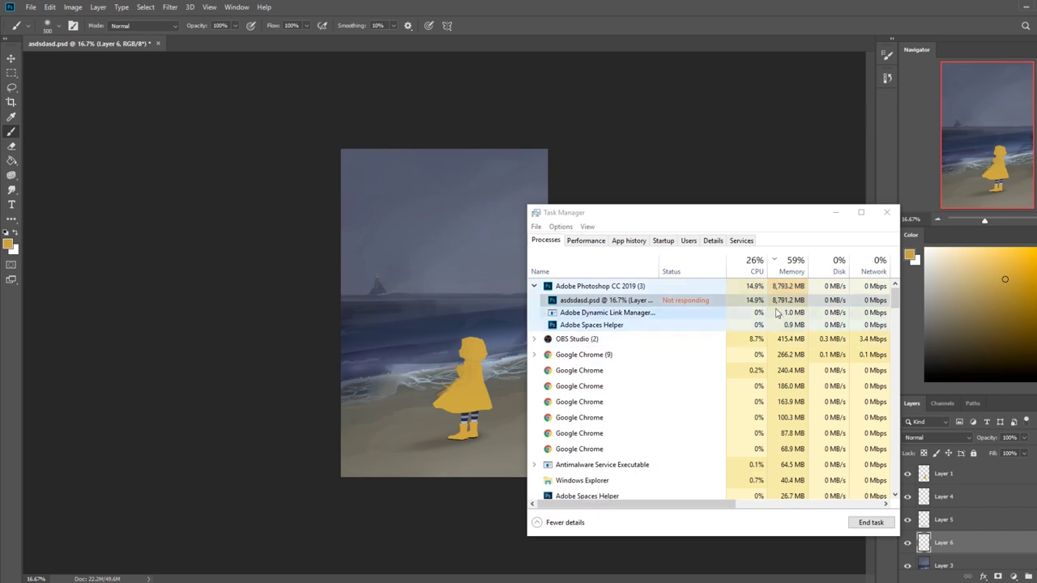
click(293, 538)
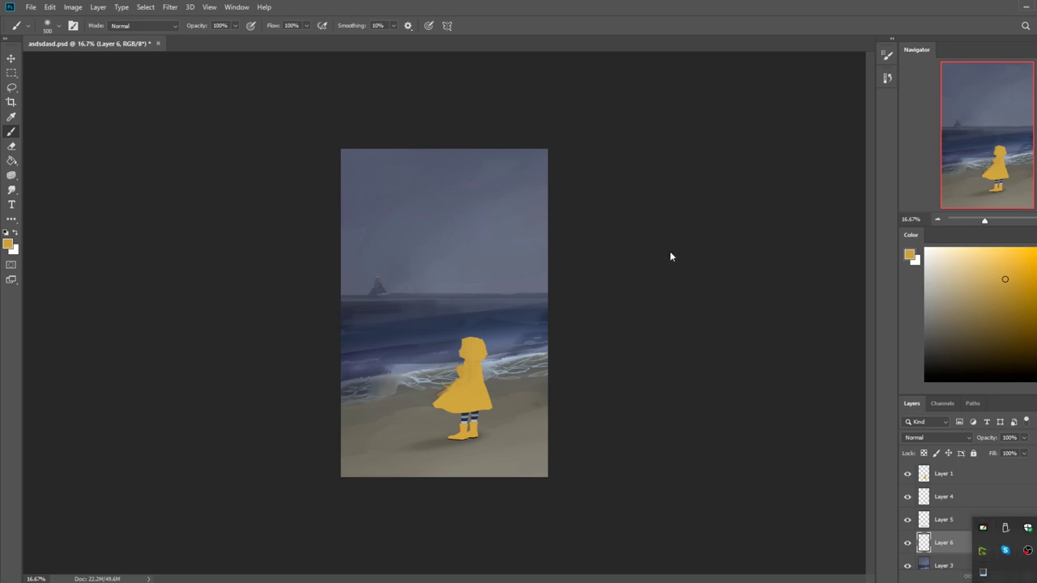
Cancel the screen region capture and exit Greenshot from the system tray.
key(Print)
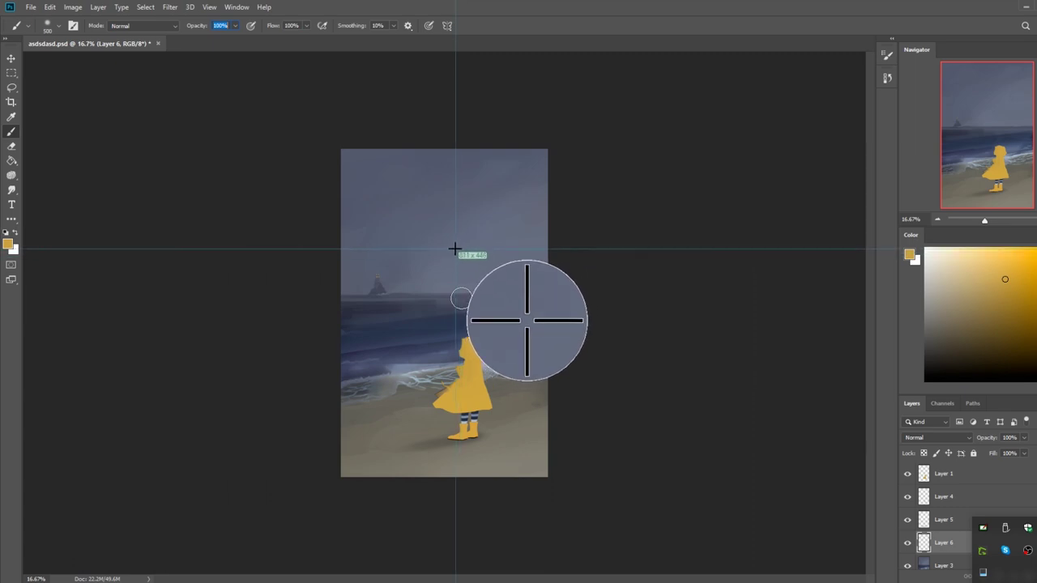
right_click(363, 340)
click(664, 196)
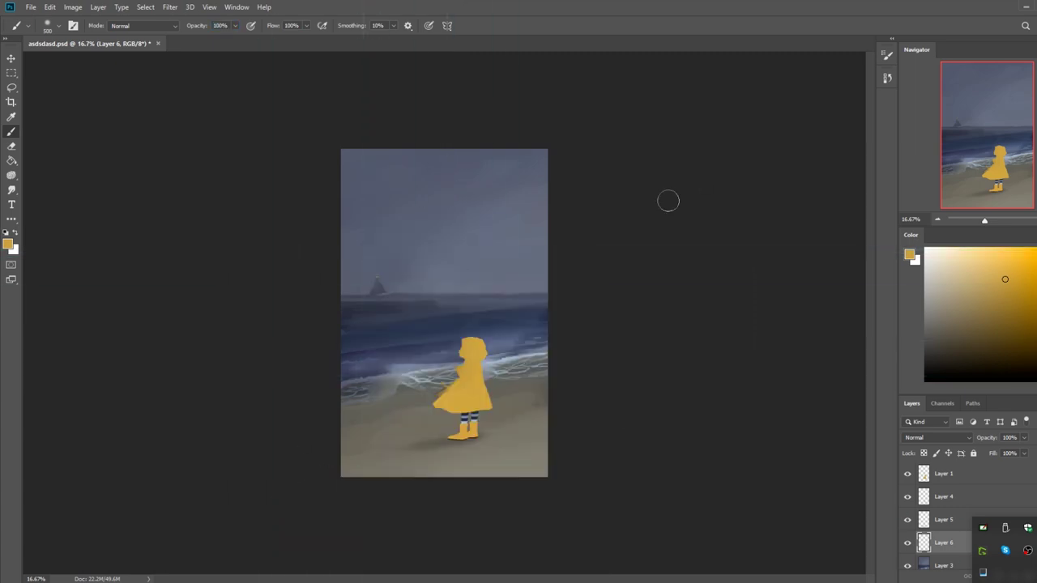
right_click(981, 550)
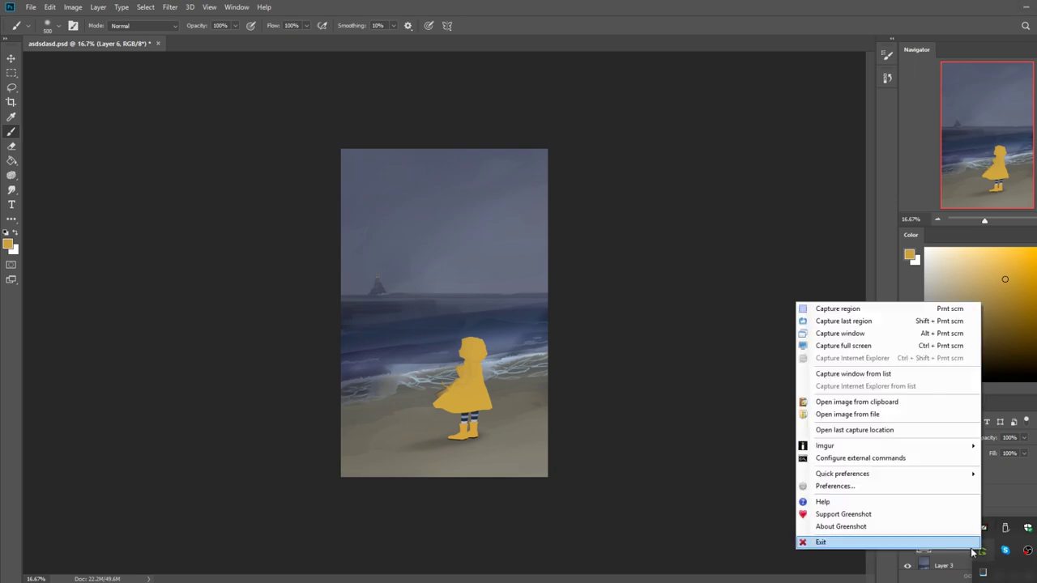
click(973, 542)
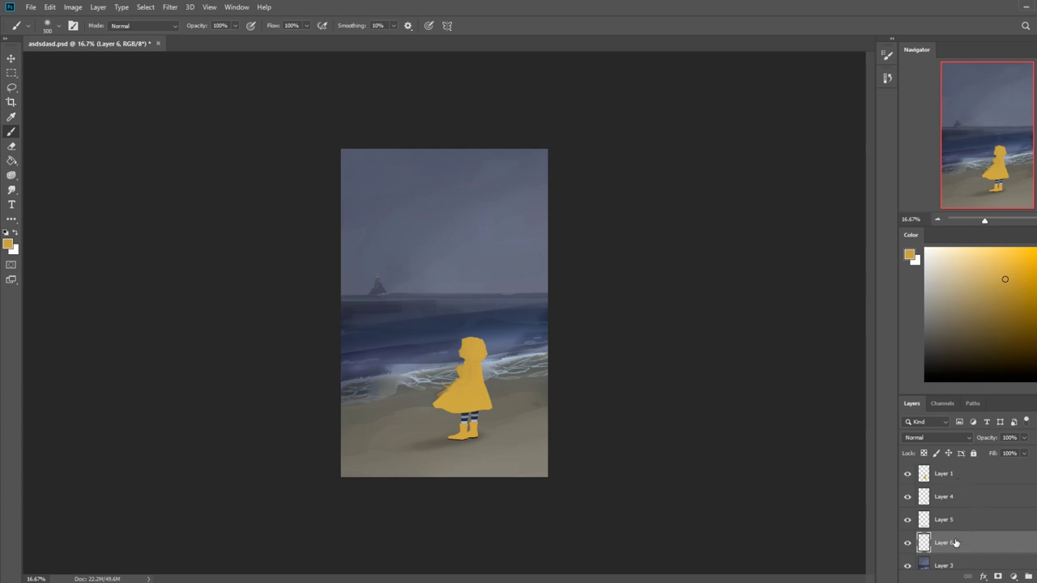
Activate Layer 3 with the Dodge tool and undo a broad highlight stroke over the lighthouse's top.
click(964, 565)
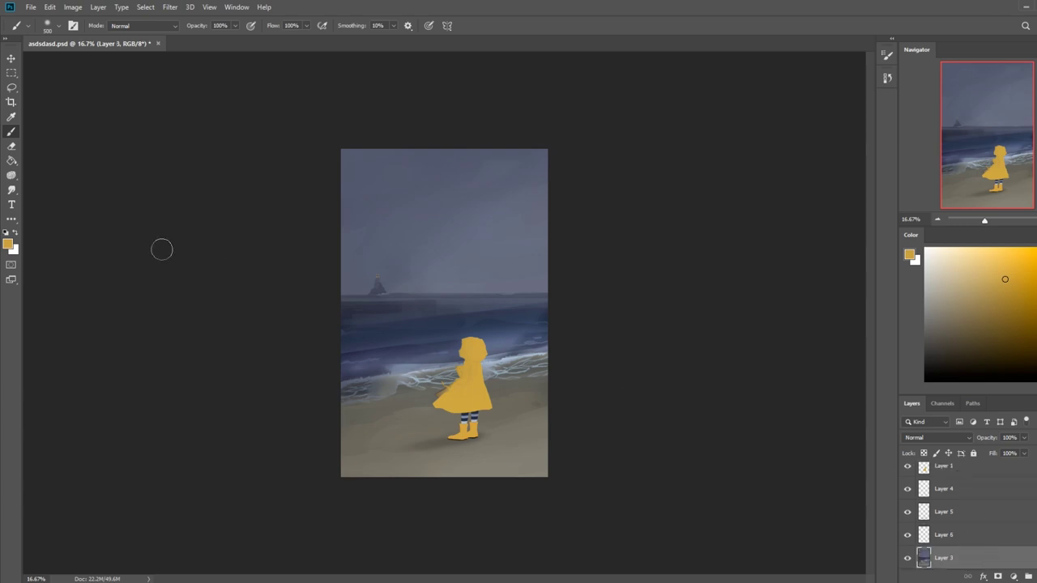
click(16, 180)
click(57, 175)
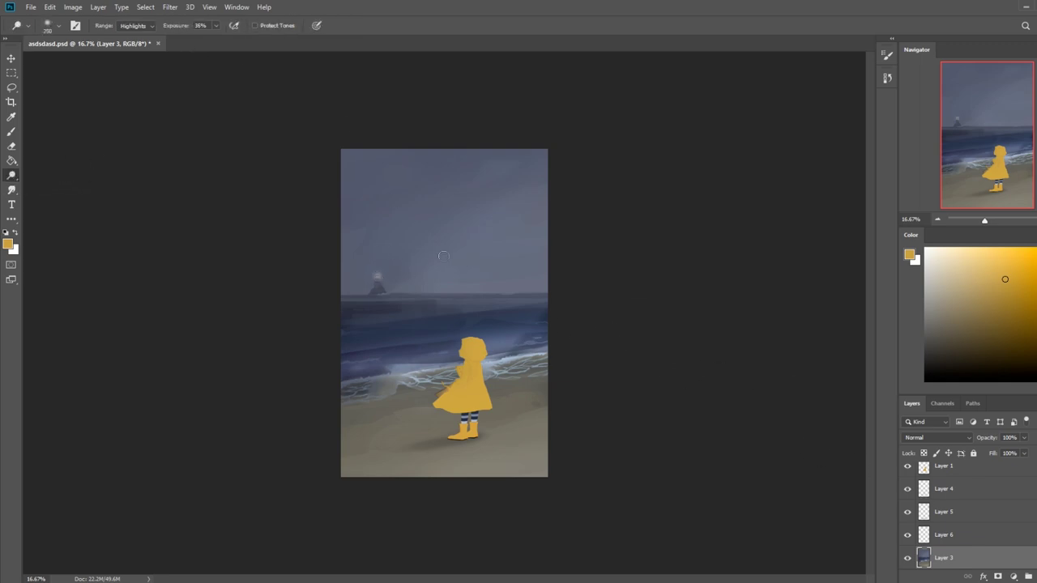
key(ctrl+z)
Brighten the small yellow windows at the top of the lighthouse with a much smaller Dodge brush.
key(z)
drag(369, 269, 386, 261)
click(11, 175)
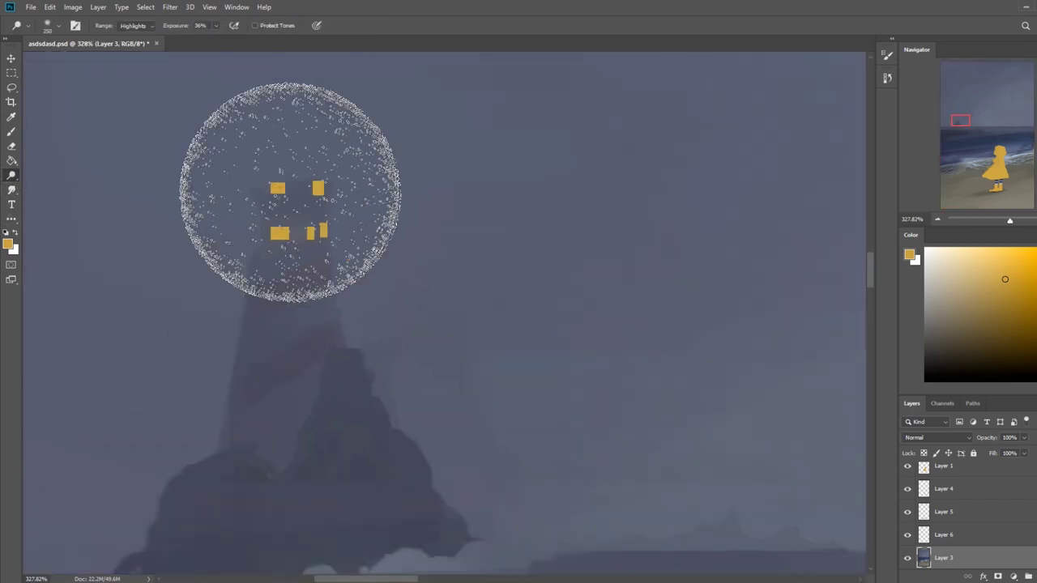
key(bracketleft)
key(bracketleft)
key(bracketleft)
key(bracketleft)
key(bracketleft)
key(bracketleft)
key(bracketleft)
key(bracketleft)
key(bracketleft)
key(bracketleft)
key(bracketleft)
key(bracketleft)
click(280, 233)
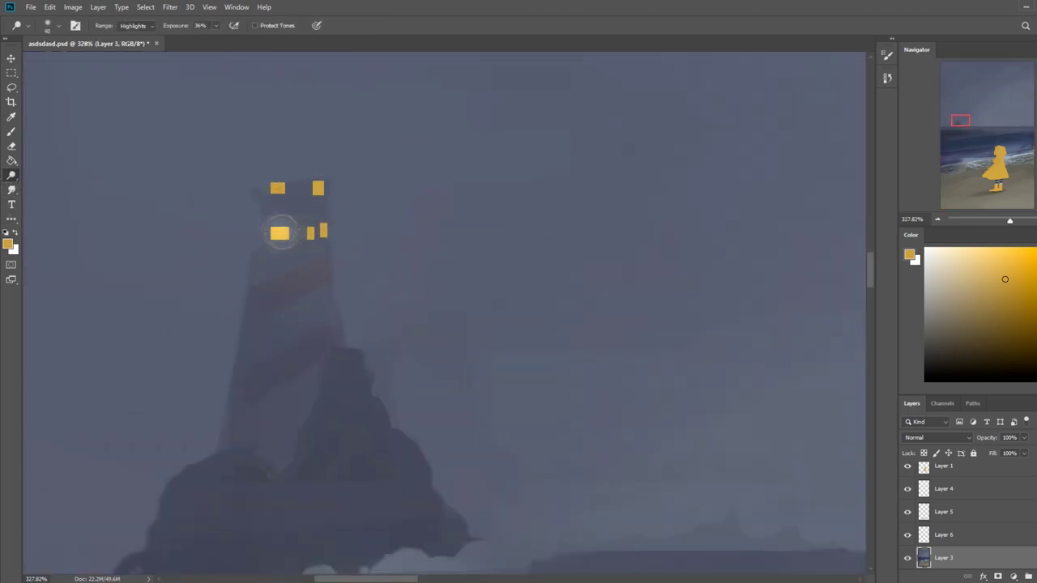
key(bracketleft)
click(279, 189)
drag(319, 188, 322, 197)
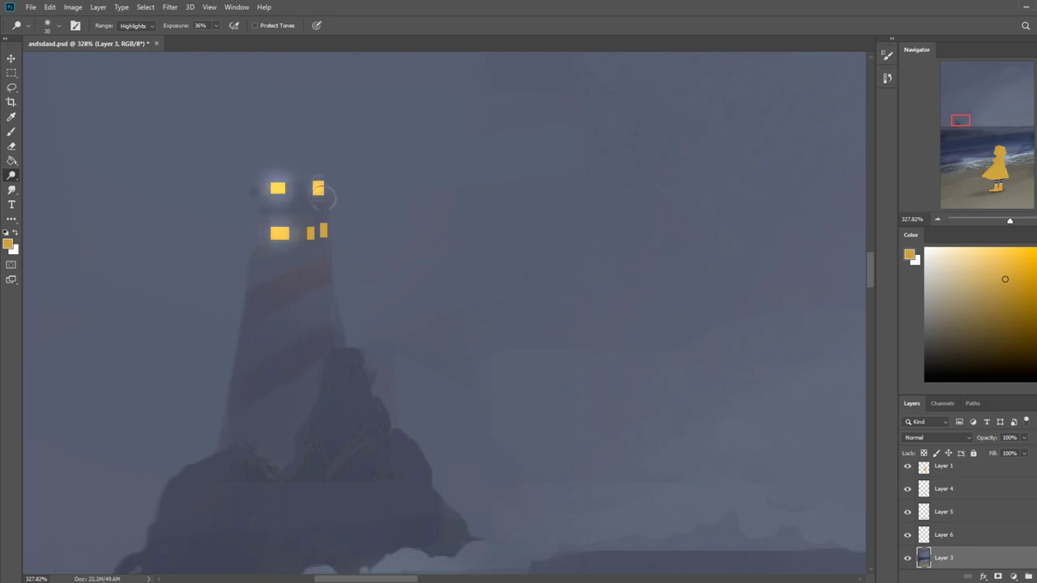
drag(308, 233, 309, 233)
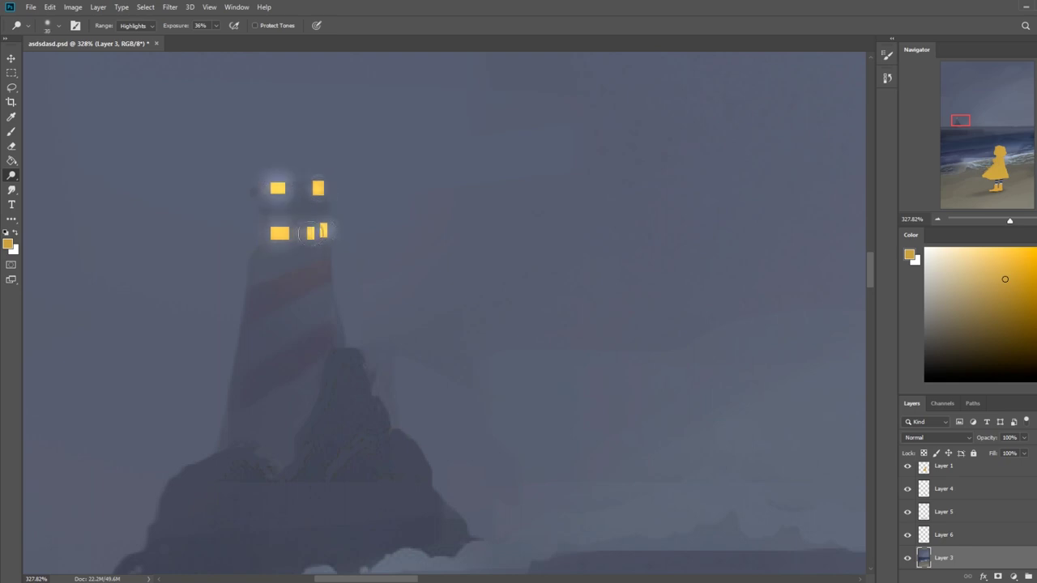
Sample the windows' bright yellow, undo a trial beam stroke and lower the soft brush's opacity to 39%.
key(b)
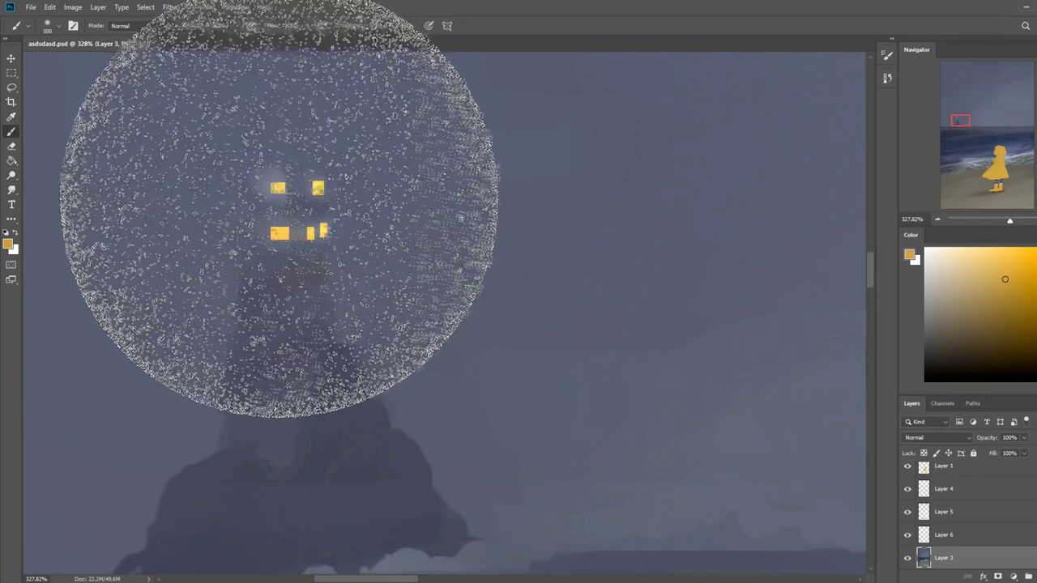
key(ctrl+0)
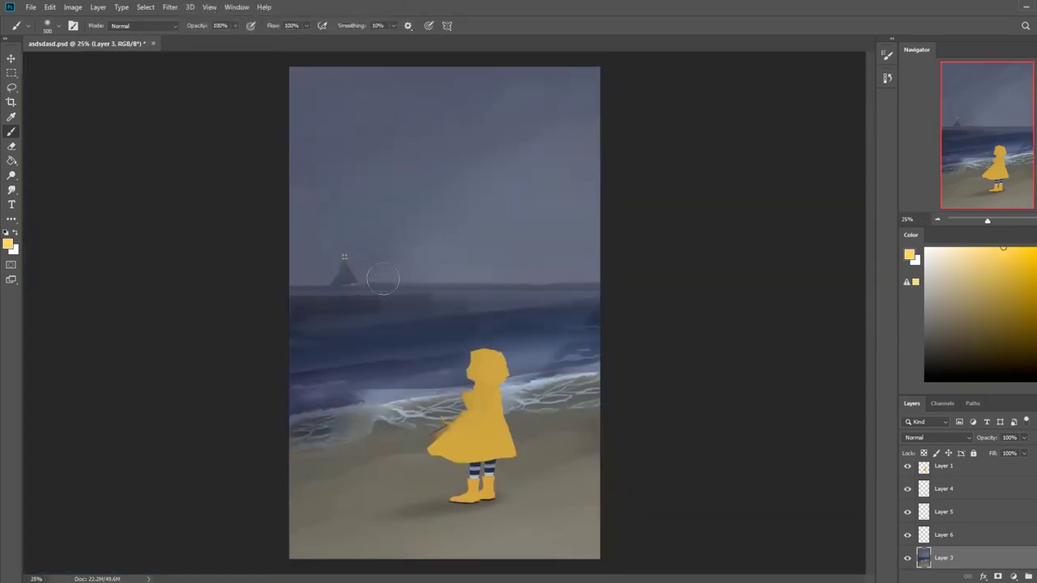
drag(347, 258, 308, 260)
key(ctrl+z)
click(234, 25)
drag(238, 39, 200, 39)
Try painting soft yellow light beams from the lighthouse across the sky in different directions on Layer 3.
drag(343, 257, 1, 285)
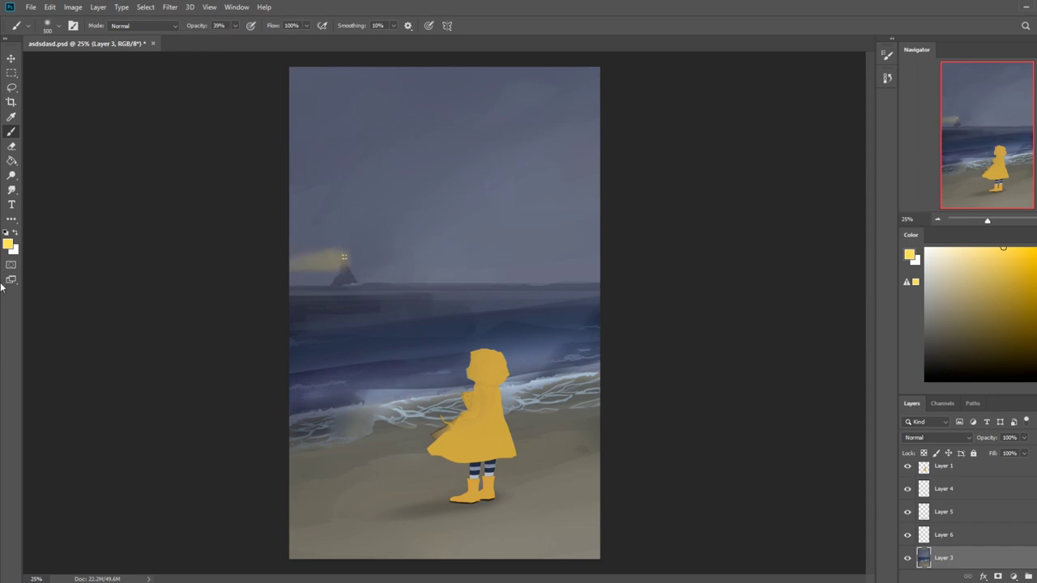
key(bracketleft)
key(ctrl+z)
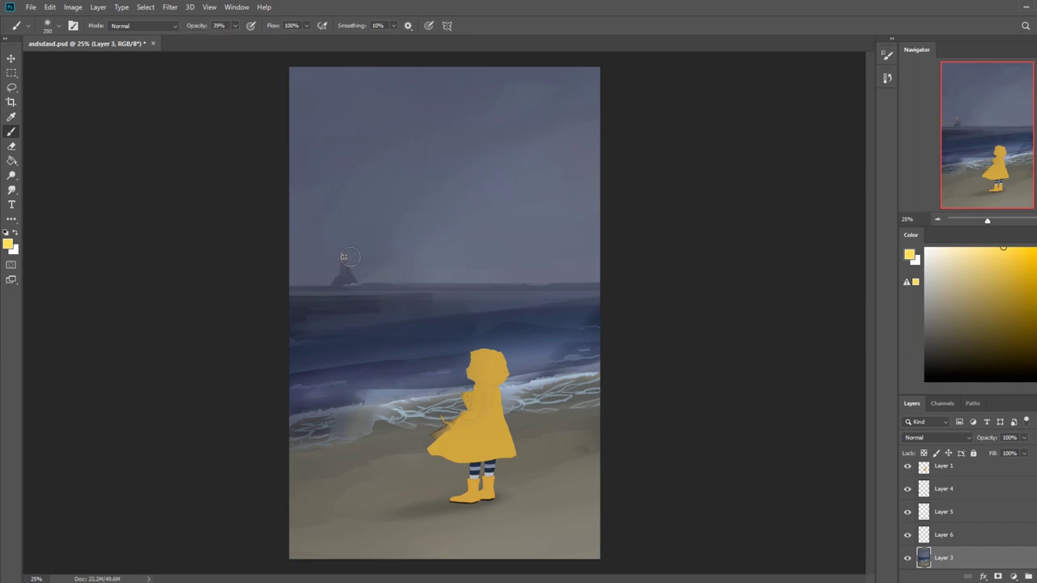
drag(344, 258, 478, 256)
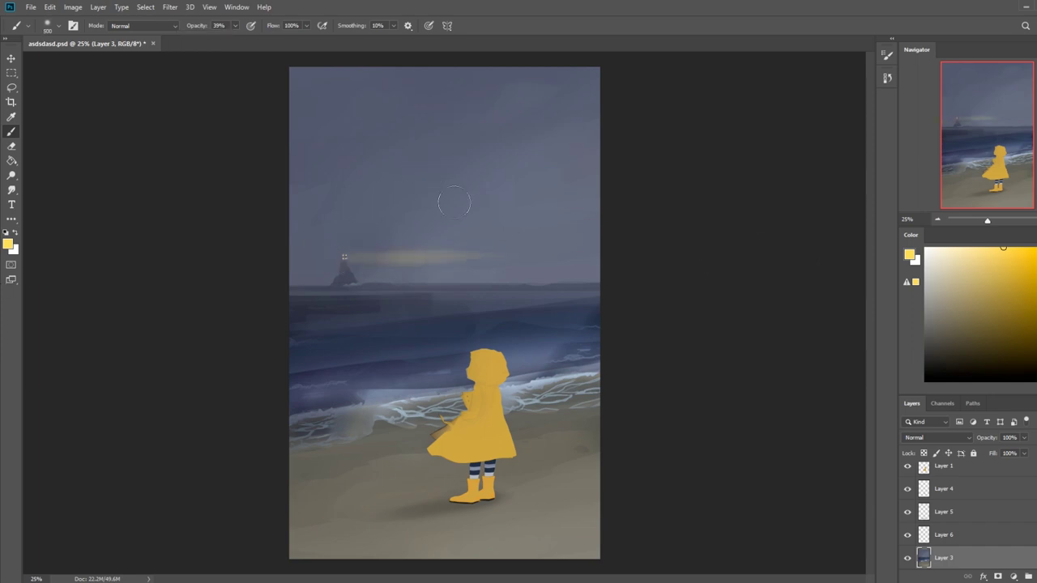
key(ctrl+z)
drag(344, 258, 452, 272)
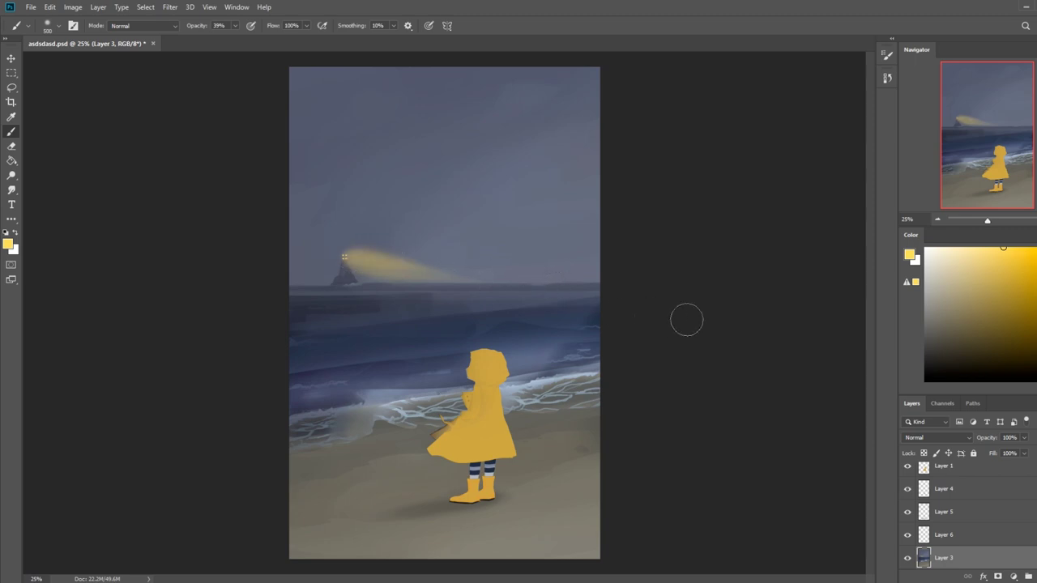
Give the Eraser a soft blending brush and undo its trial stroke along with the beam painted on Layer 3.
key(e)
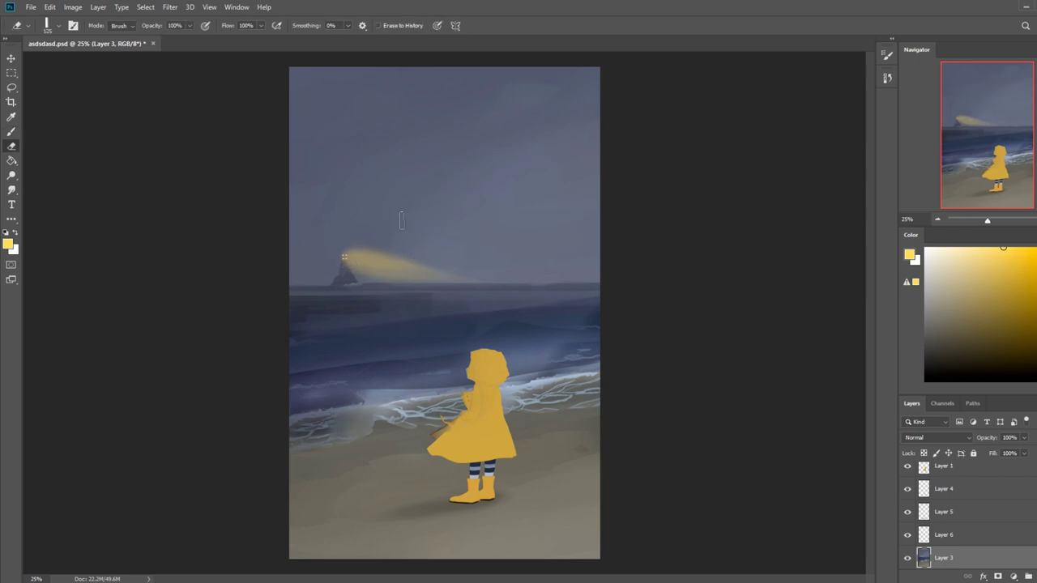
right_click(403, 219)
click(525, 467)
click(758, 395)
drag(336, 273, 397, 306)
key(ctrl+z)
key(ctrl+z)
Paint a yellow light beam slanting from the lighthouse lamp to the horizon on Layer 6 and taper it with the soft eraser.
click(965, 542)
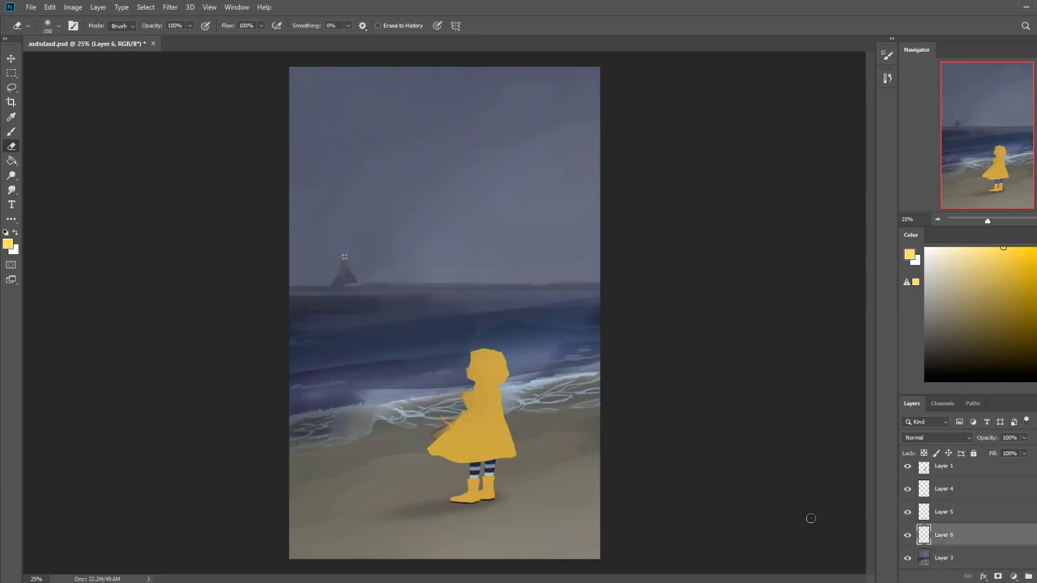
key(b)
drag(343, 257, 410, 275)
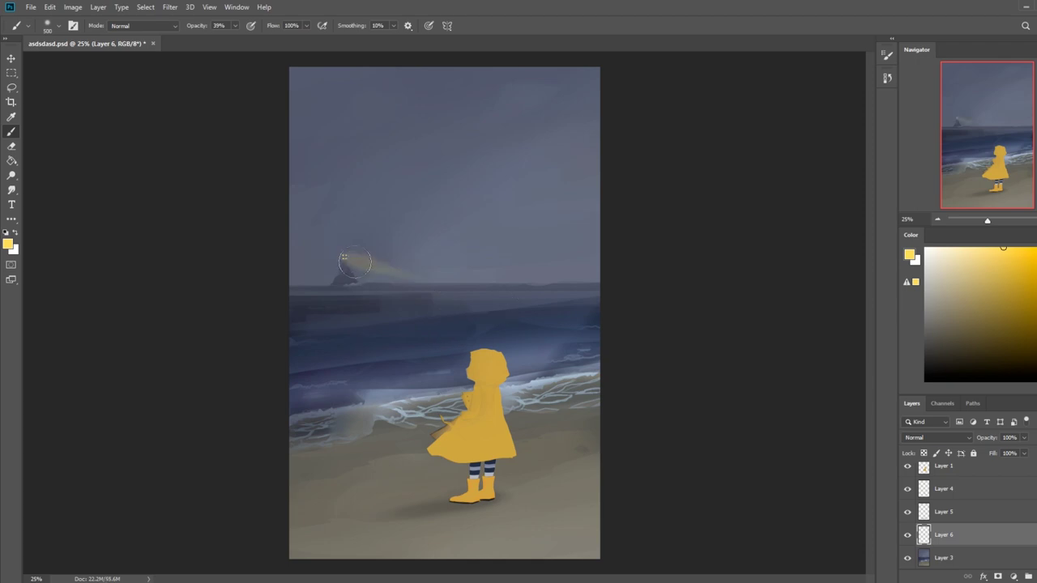
drag(342, 258, 424, 280)
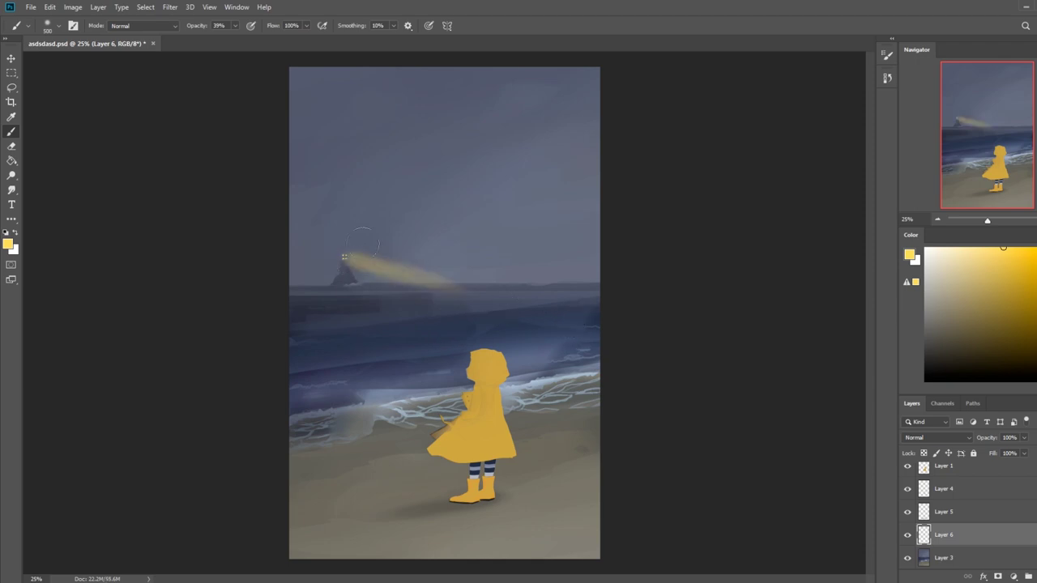
key(e)
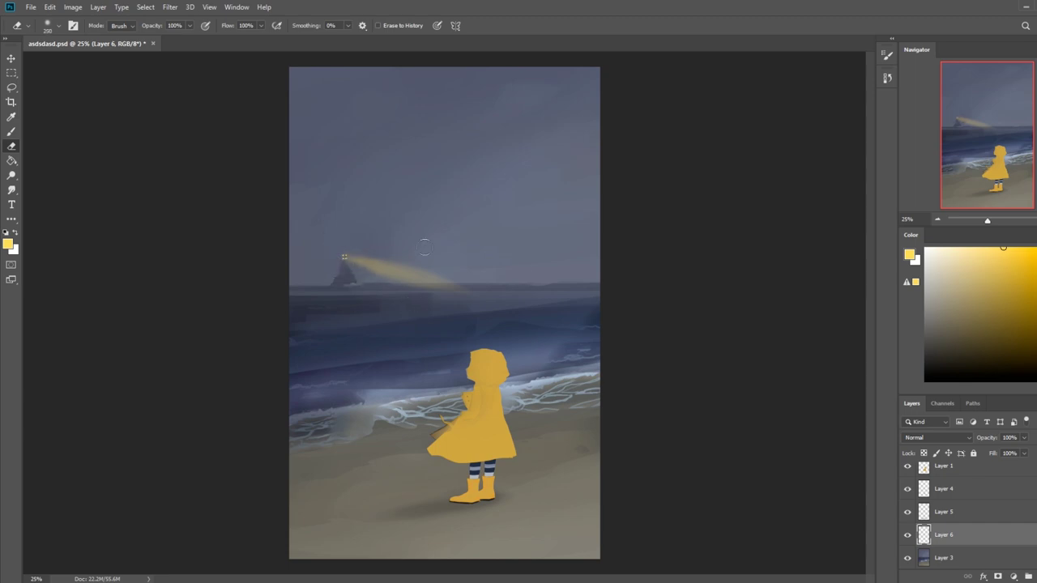
key(ctrl+minus)
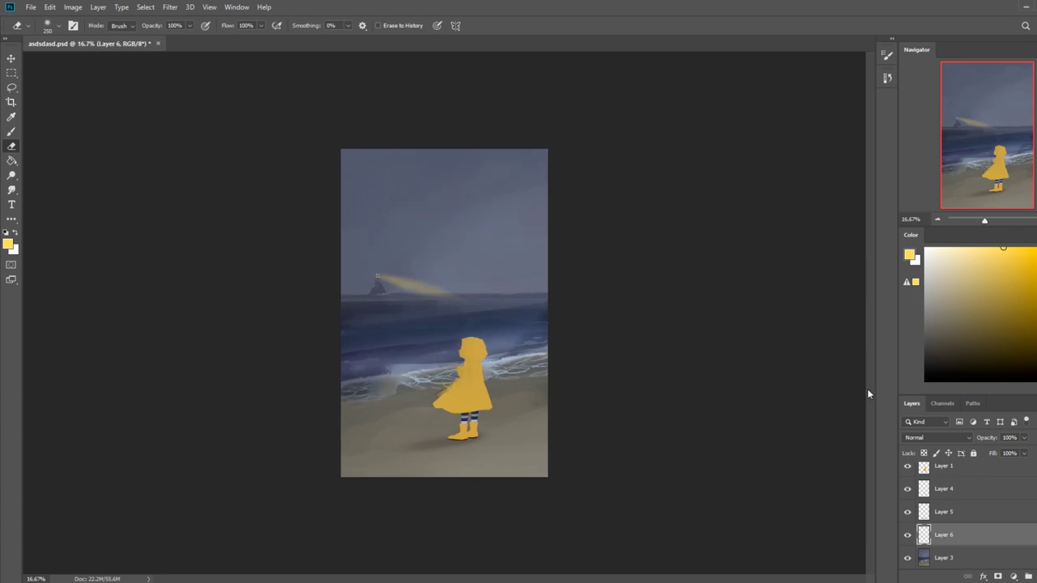
Smudge the waves and the water below the horizon on Layer 3 at 15% strength.
click(963, 559)
click(11, 190)
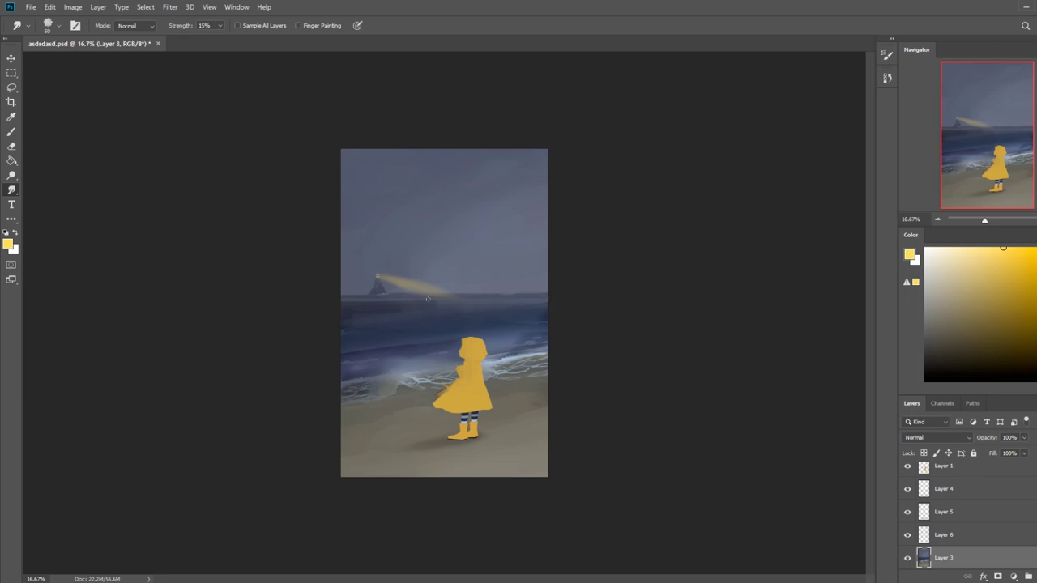
Try brushing the sampled grey of the low sky along the right half of the horizon, and undo the strokes.
key(b)
alt+click(531, 289)
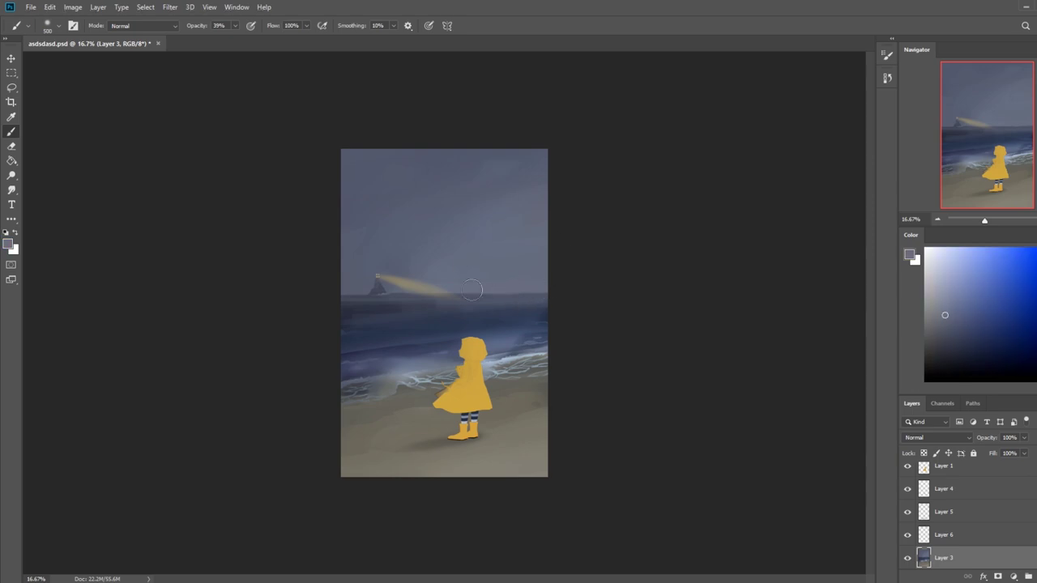
key(ctrl+z)
drag(541, 292, 478, 296)
key(ctrl+z)
Lasso a large cloud shape with a wavy lower edge in the upper sky on Layer 3, dismissing the layer lock options.
key(l)
key(alt+l)
key(l)
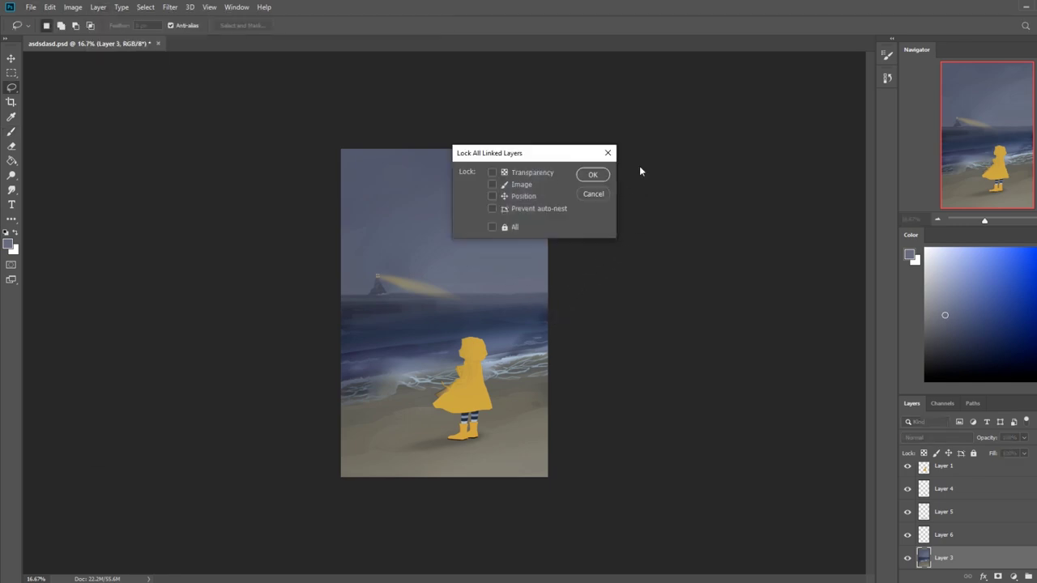
click(588, 194)
mouse_move(485, 178)
mouse_down()
mouse_move(528, 198)
mouse_move(410, 249)
mouse_up()
mouse_move(470, 155)
mouse_down()
mouse_move(511, 187)
mouse_move(510, 215)
mouse_move(439, 248)
mouse_move(343, 243)
mouse_up()
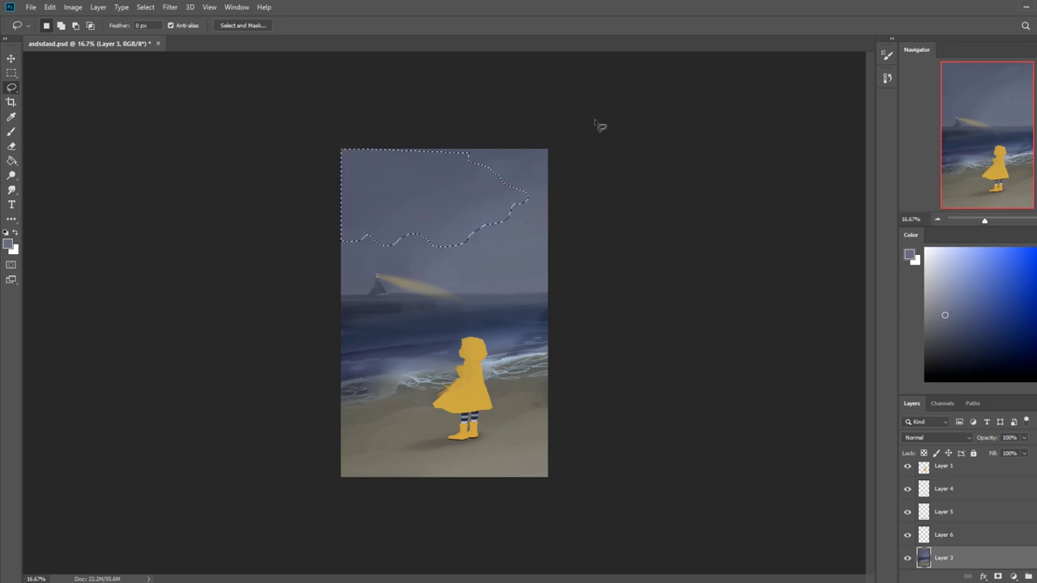
Shade the selected cloud darker grey-blue with a greatly enlarged soft brush at 39% opacity.
key(b)
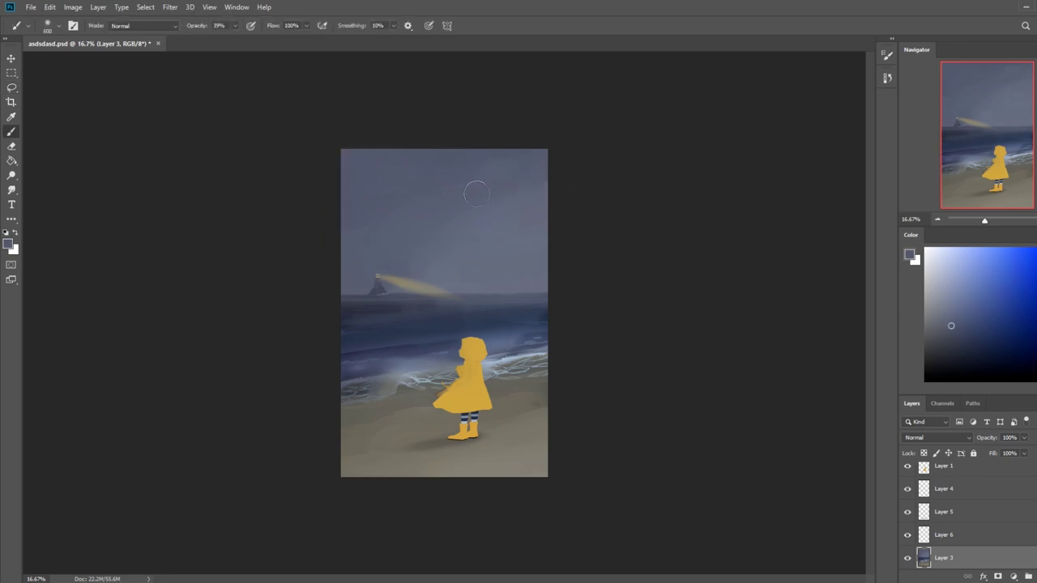
key(bracketright)
key(bracketright)
key(bracketright)
key(bracketright)
key(bracketright)
key(bracketright)
key(bracketright)
key(bracketright)
key(bracketright)
key(bracketright)
key(bracketright)
key(bracketright)
key(bracketright)
key(bracketright)
key(bracketright)
key(bracketright)
mouse_move(495, 185)
mouse_down()
mouse_move(436, 244)
mouse_move(297, 222)
mouse_up()
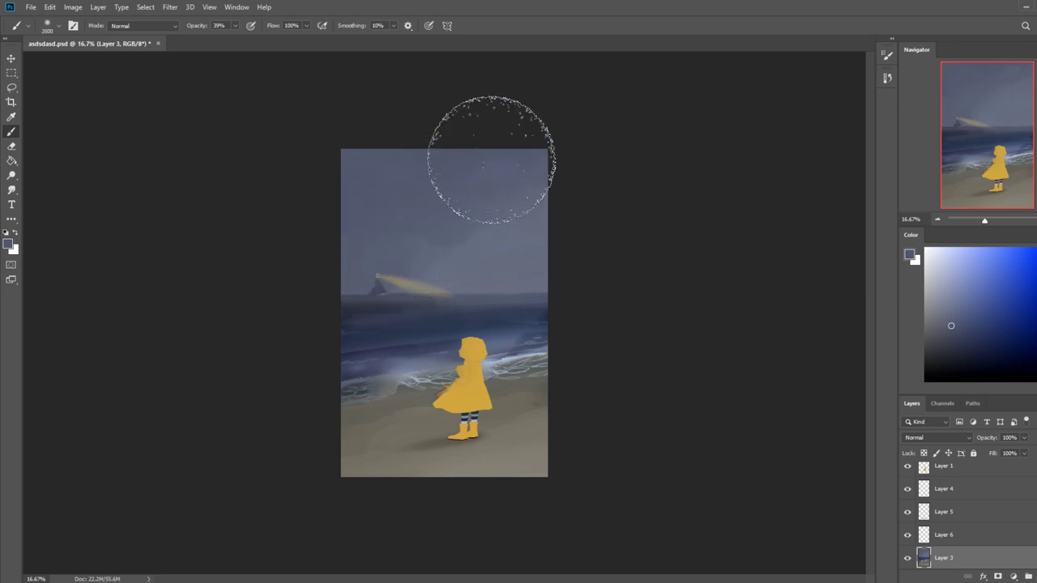
mouse_move(514, 201)
mouse_down()
mouse_move(485, 204)
mouse_move(435, 149)
mouse_move(510, 202)
mouse_move(446, 159)
mouse_move(469, 141)
mouse_move(439, 253)
mouse_up()
Deselect the cloud area and smudge the cloud's hard edges and the foam lines of the waves.
key(l)
right_click(431, 250)
click(453, 254)
click(11, 190)
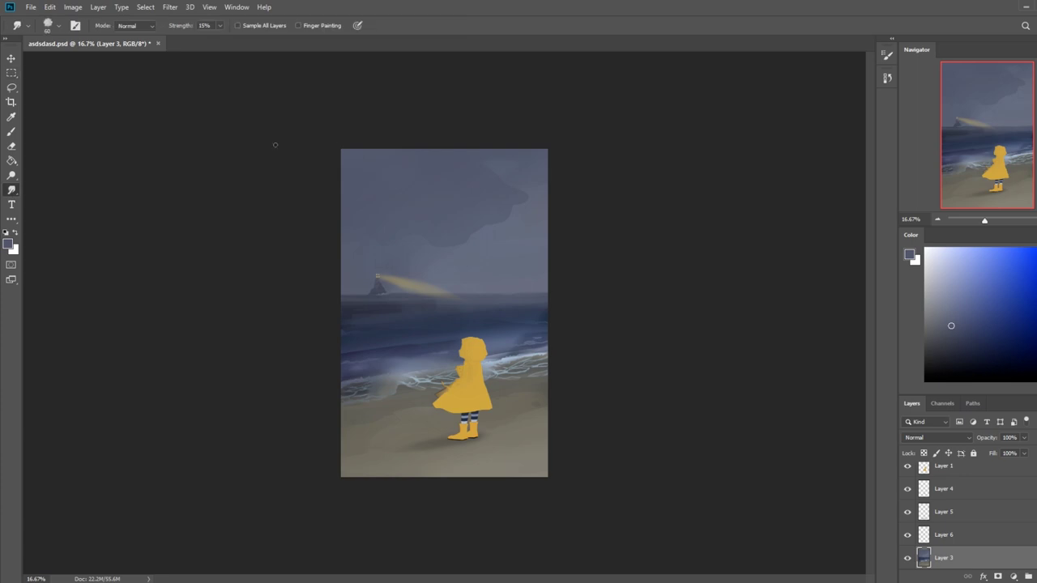
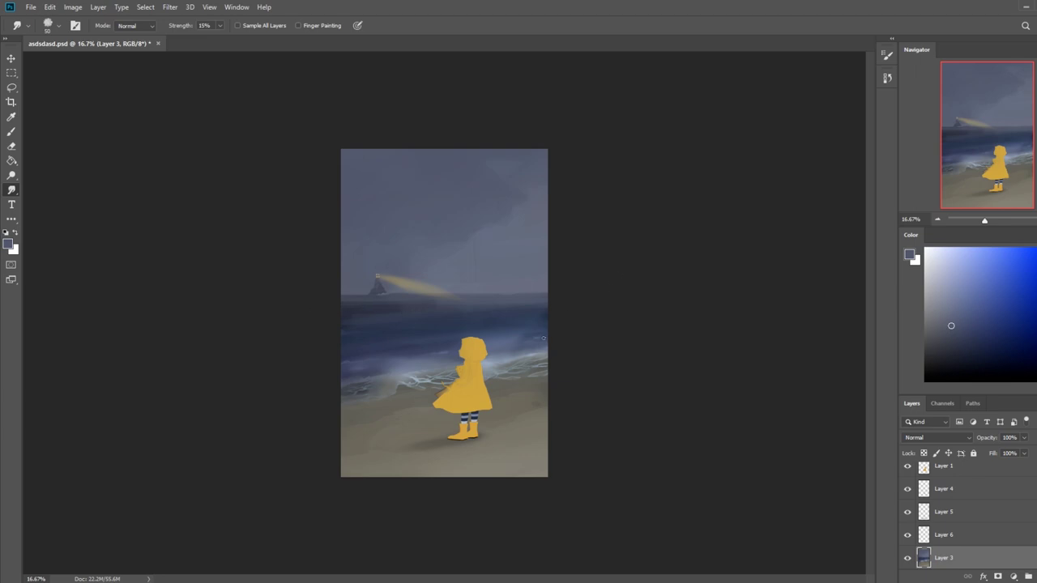
Sample dark blue from the water and paint it across the sea and breaking waves with the brush in Darken mode.
key(b)
alt+click(492, 352)
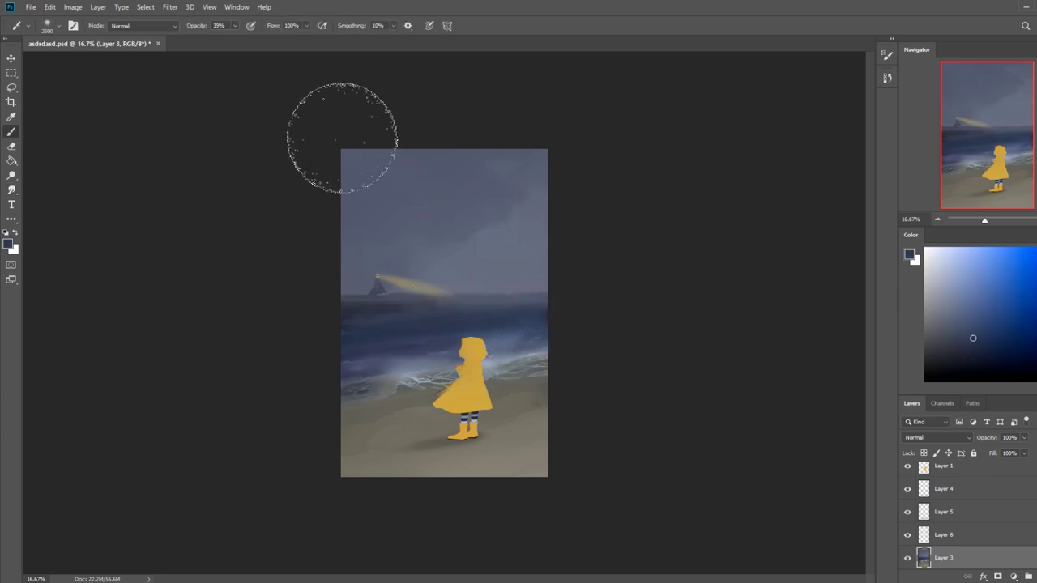
click(138, 25)
click(125, 78)
key(bracketleft)
key(bracketleft)
key(bracketleft)
key(bracketleft)
drag(555, 329, 331, 364)
key(bracketleft)
key(bracketleft)
key(bracketleft)
key(bracketleft)
drag(524, 331, 289, 366)
key(bracketleft)
key(bracketleft)
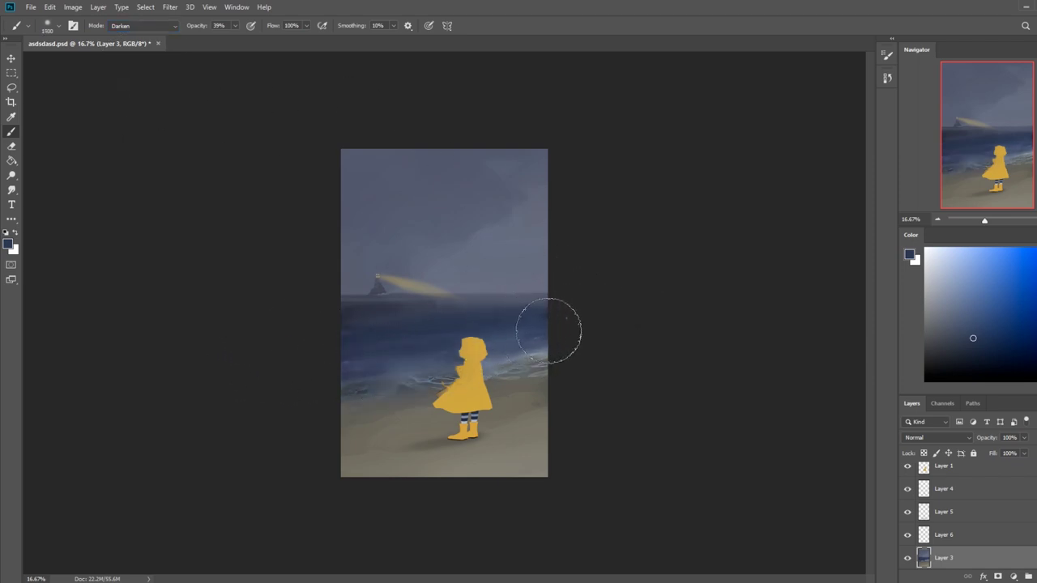
Darken the breaking waves further with a resized brush and smudge the remaining foam near the shore.
key(bracketright)
key(bracketright)
key(bracketright)
key(bracketright)
key(bracketright)
key(bracketright)
key(bracketright)
key(bracketright)
key(bracketleft)
key(bracketleft)
key(bracketleft)
key(bracketleft)
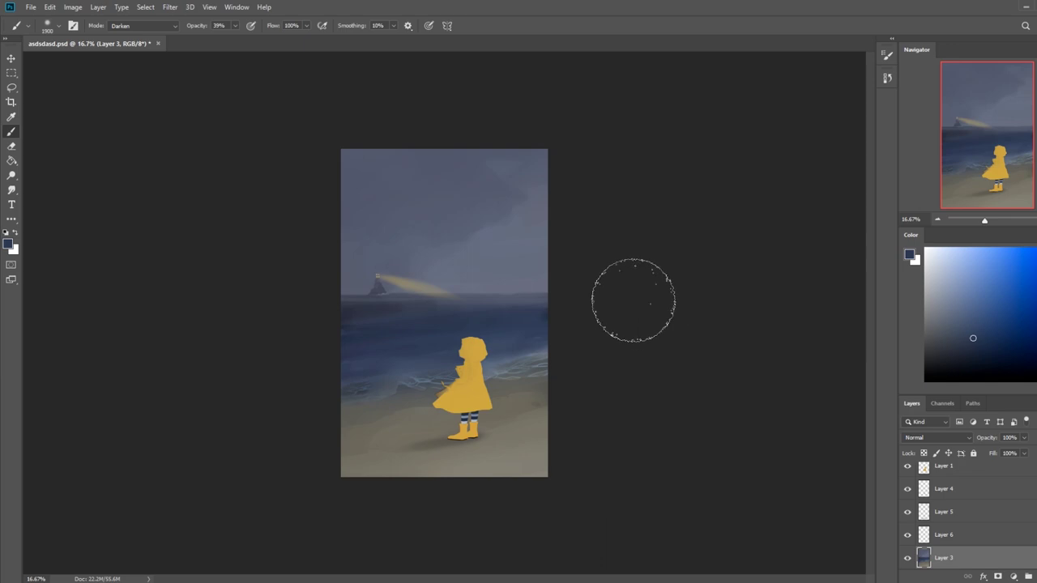
click(11, 190)
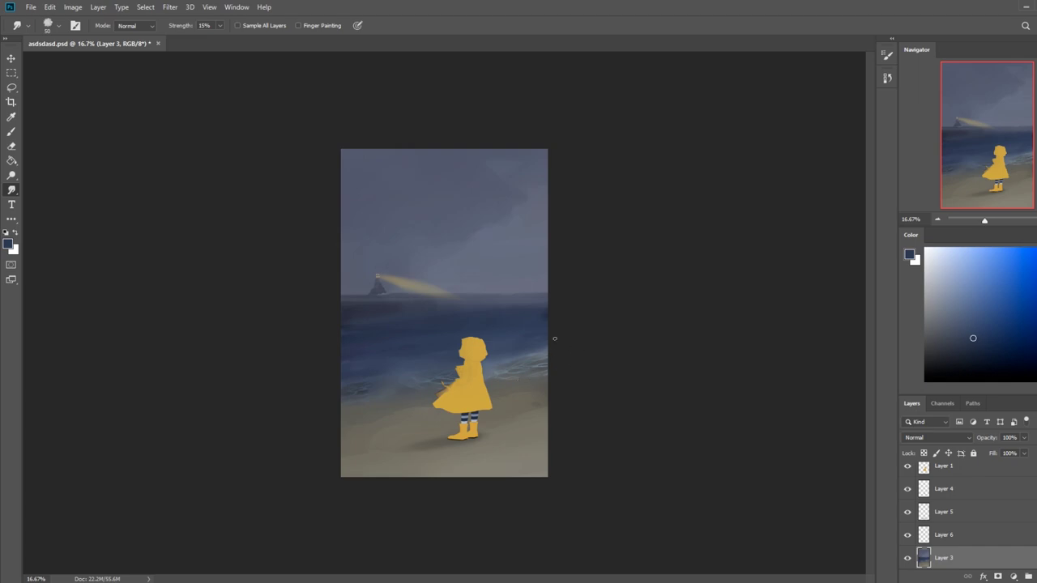
Sample the grey-blue of the sky just above the horizon and return the brush mode to Normal.
key(b)
alt+click(518, 291)
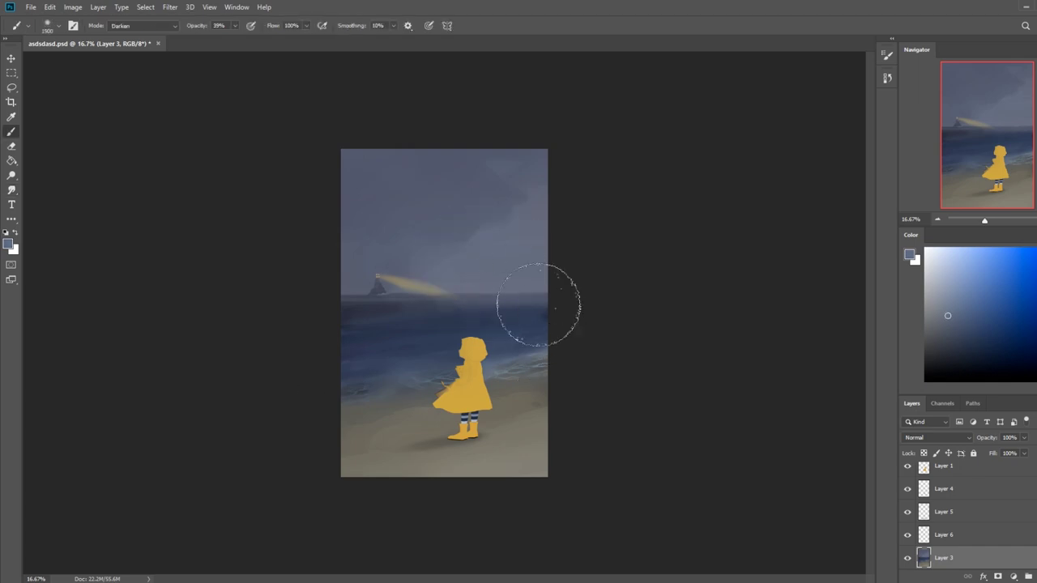
click(135, 25)
click(135, 38)
Try painting a straight band of grey-blue haze across the sea below the horizon, and undo it.
key(bracketright)
key(bracketright)
key(bracketright)
key(bracketright)
key(bracketleft)
key(bracketleft)
key(bracketleft)
key(bracketleft)
key(bracketleft)
key(bracketleft)
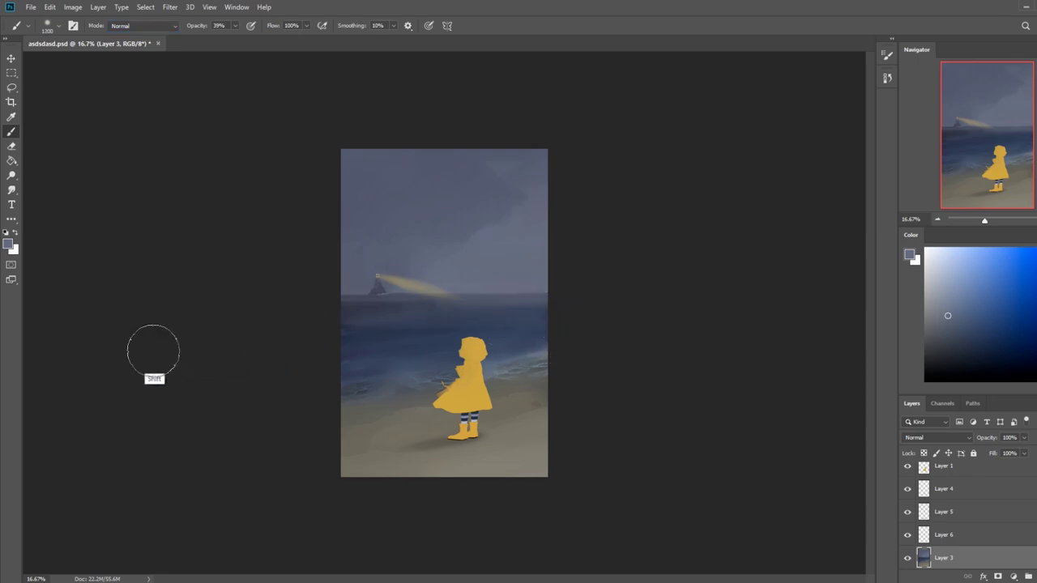
click(562, 317)
shift+click(263, 332)
key(bracketleft)
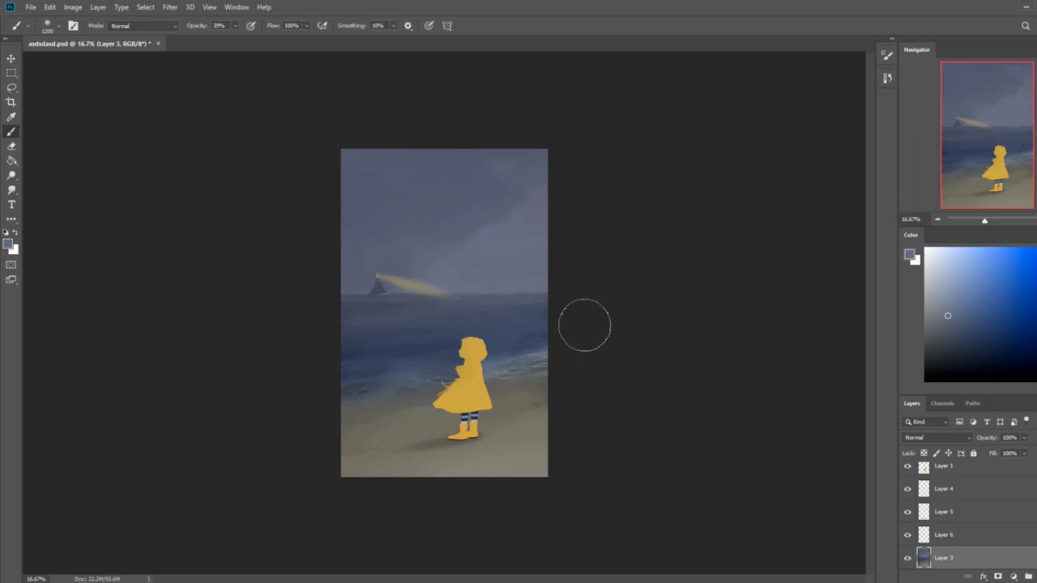
key(ctrl+z)
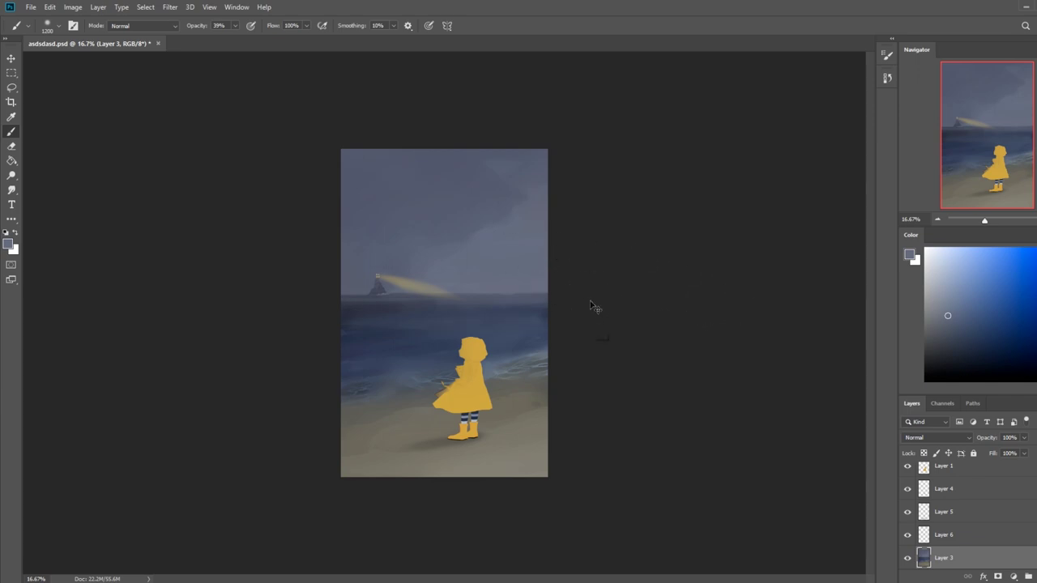
Rotate the figure's shadow on Layer 5 by about 17° and reposition it so it starts at the boots.
alt+click(516, 377)
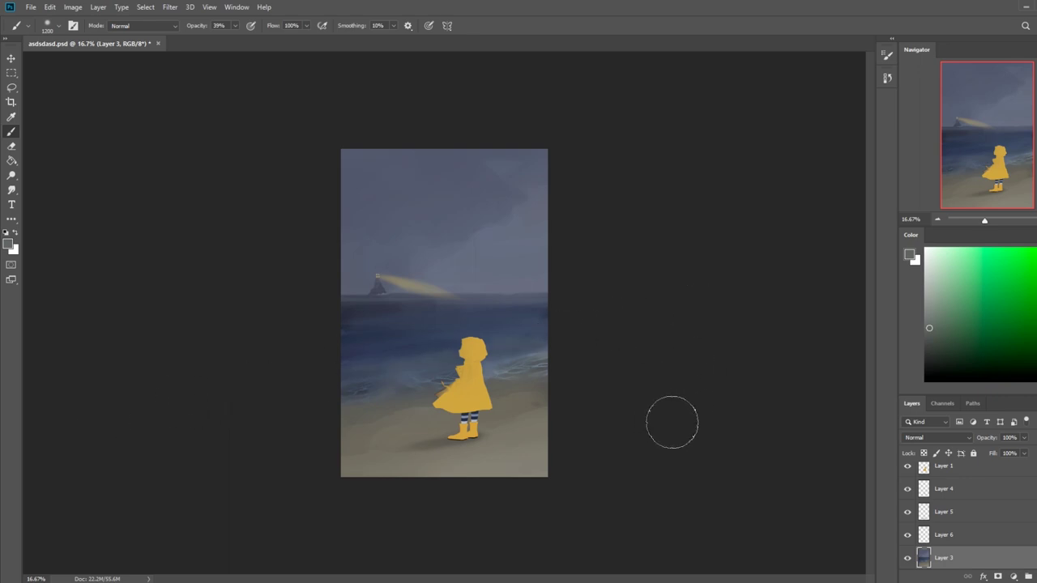
click(924, 512)
key(v)
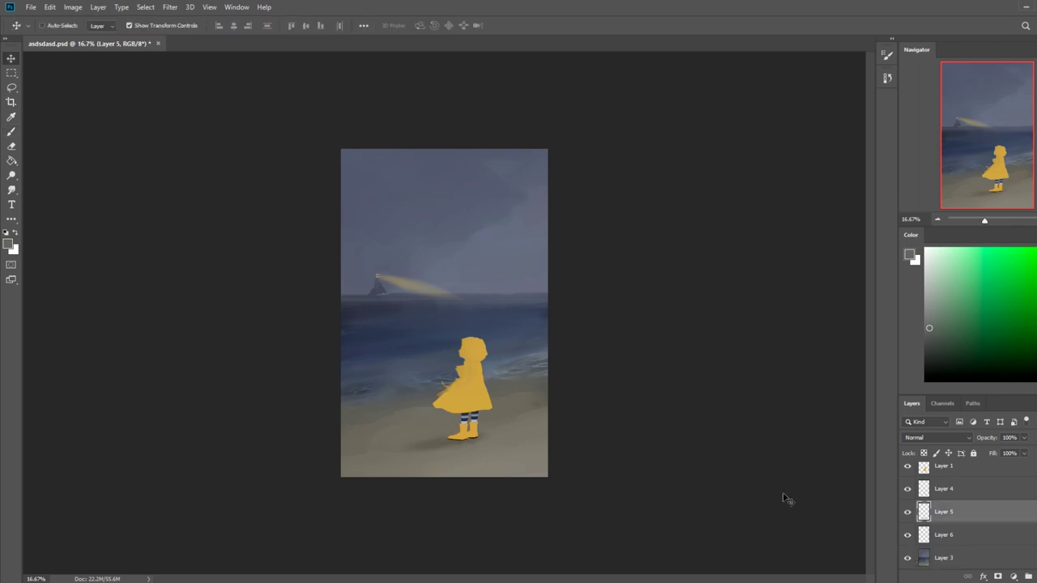
drag(386, 415, 393, 404)
drag(461, 454, 478, 436)
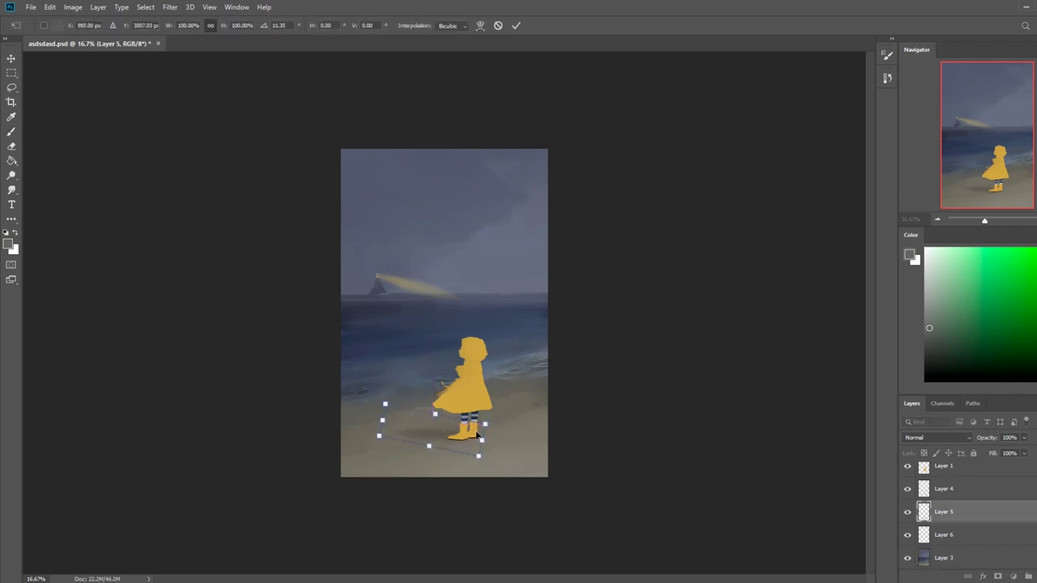
drag(392, 389, 413, 371)
drag(465, 456, 465, 438)
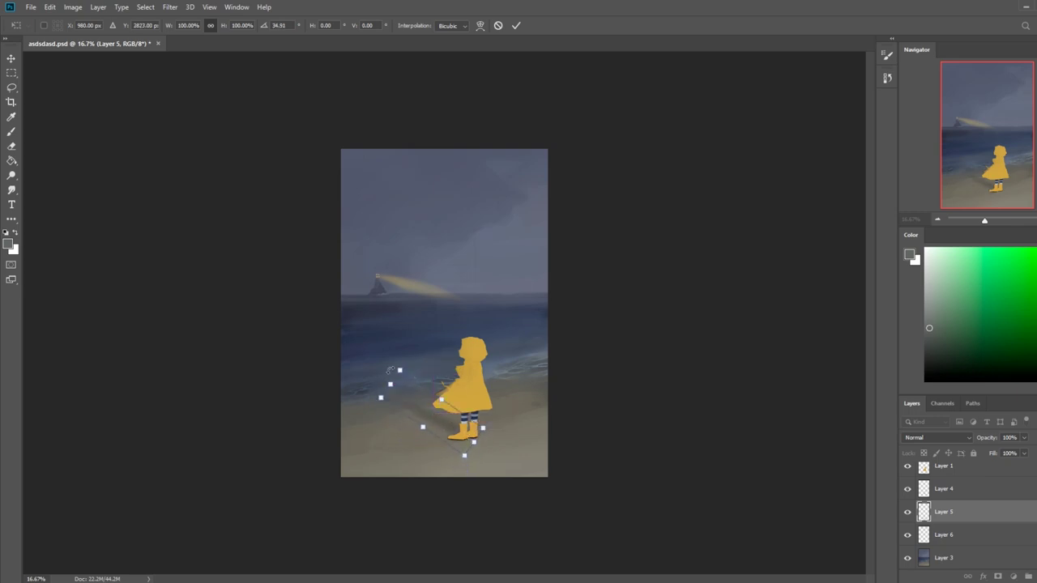
drag(394, 359, 374, 370)
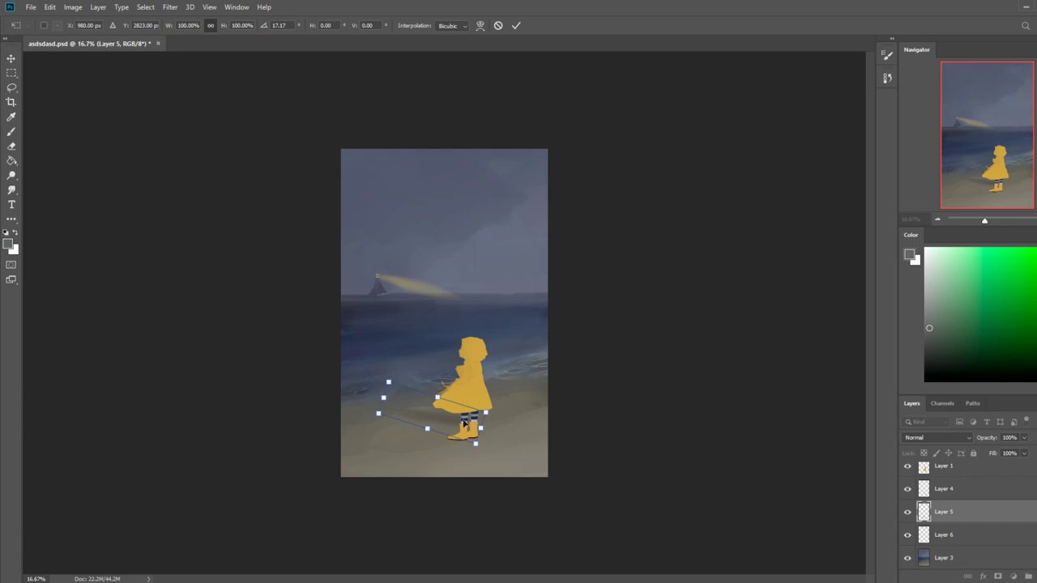
drag(473, 441, 481, 438)
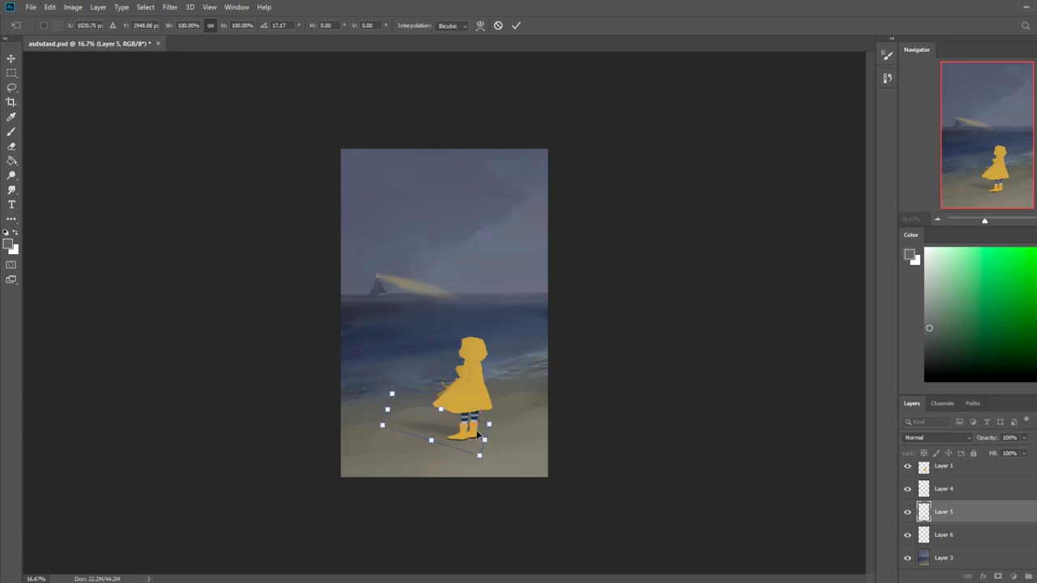
click(516, 27)
key(b)
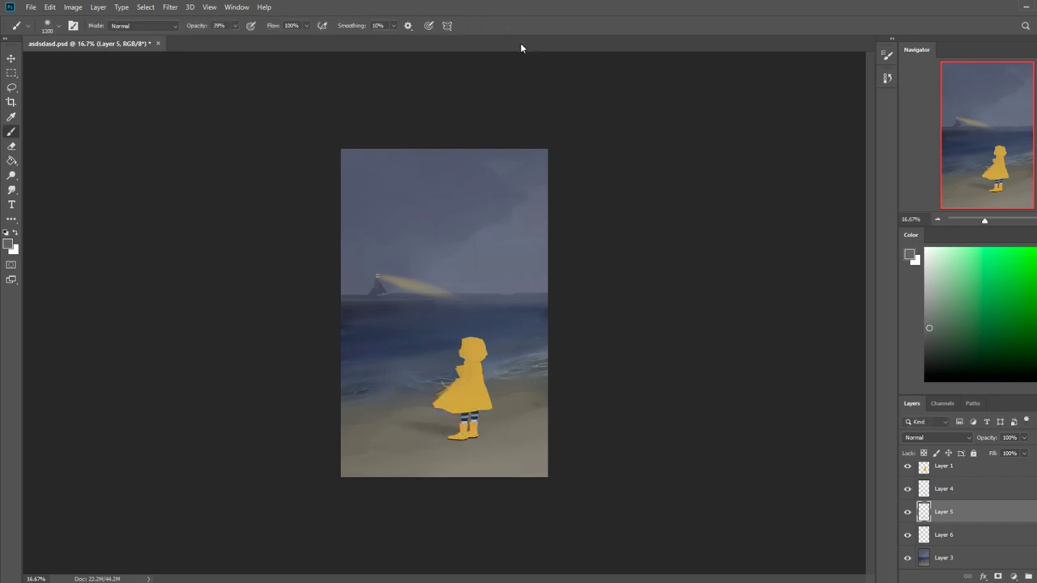
Extend the figure's shadow across the sand on Layer 5 with a smaller brush in the sampled shadow colour.
alt+click(442, 416)
key(bracketleft)
key(bracketleft)
key(bracketleft)
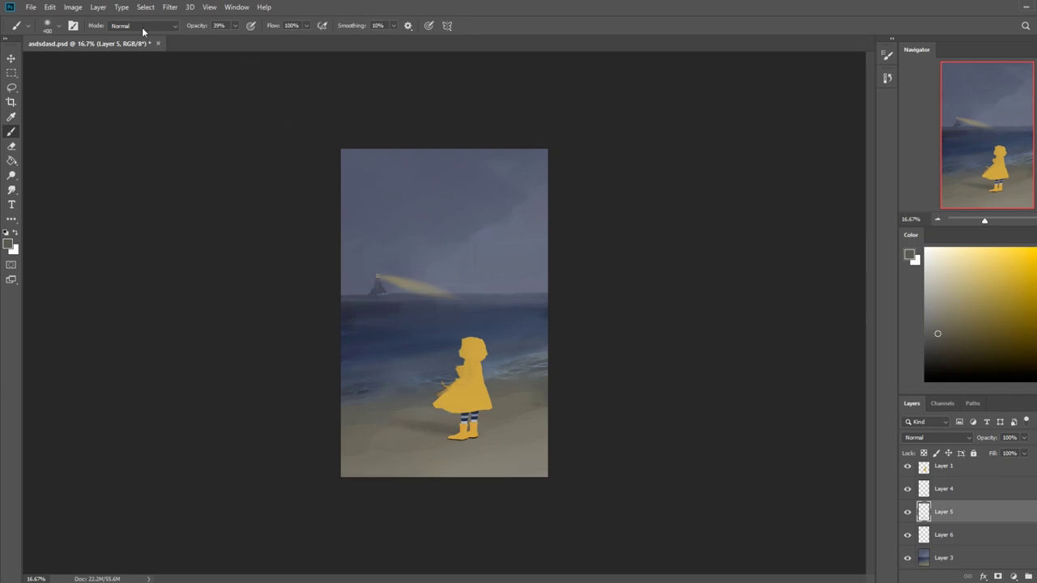
alt+click(454, 429)
Rotate the extended shadow by about 13° so it slants away from the boots, and apply the transform.
key(ctrl+t)
drag(329, 386, 455, 432)
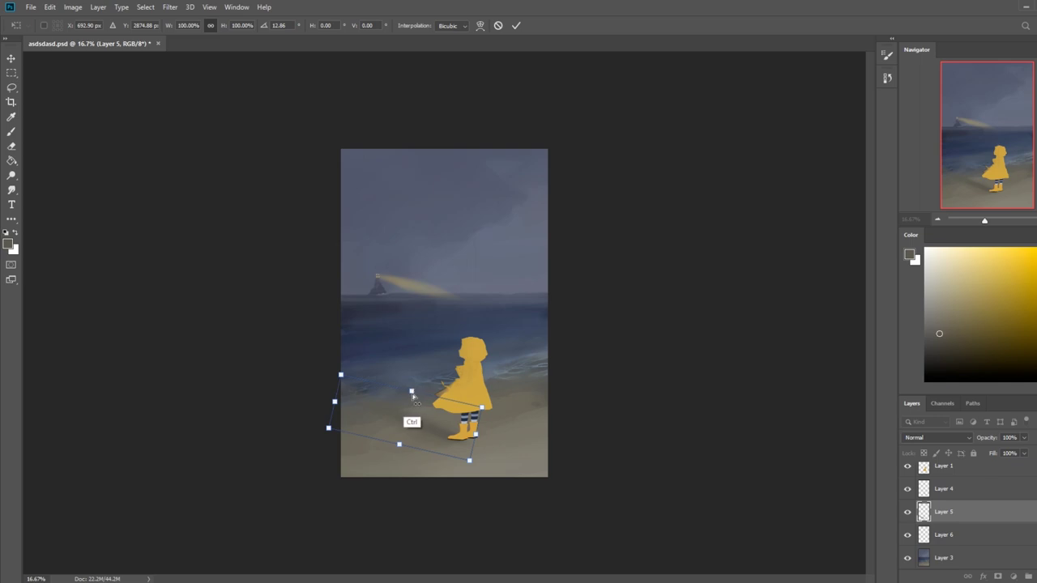
click(516, 27)
Duplicate the shadow onto a new layer, align the copy with the boots and merge it down into Layer 5.
key(ctrl+a)
key(ctrl+c)
key(ctrl+v)
drag(476, 354, 464, 438)
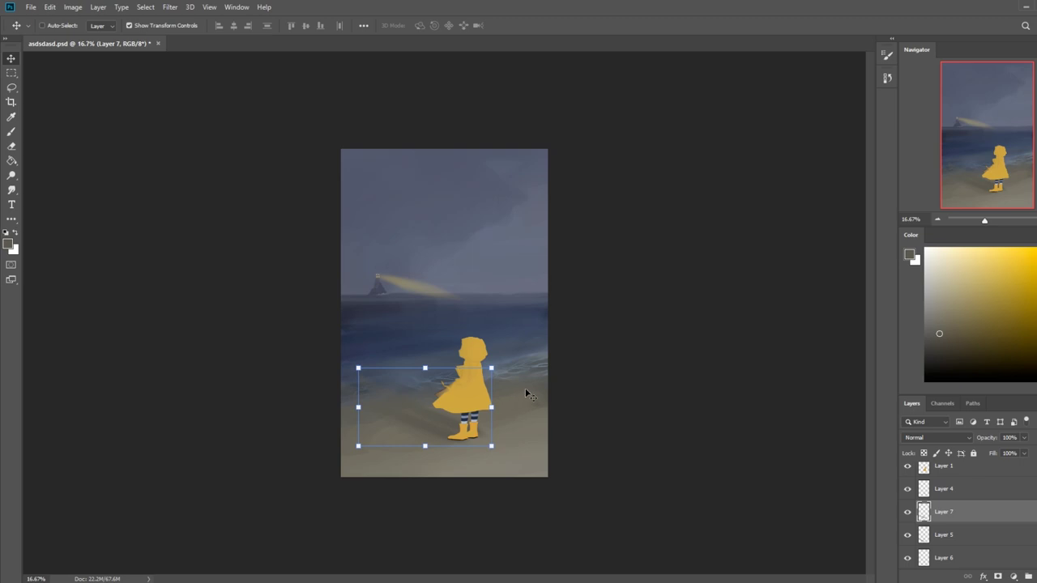
right_click(951, 512)
click(979, 372)
Set Layer 5's blend mode to Darken.
key(e)
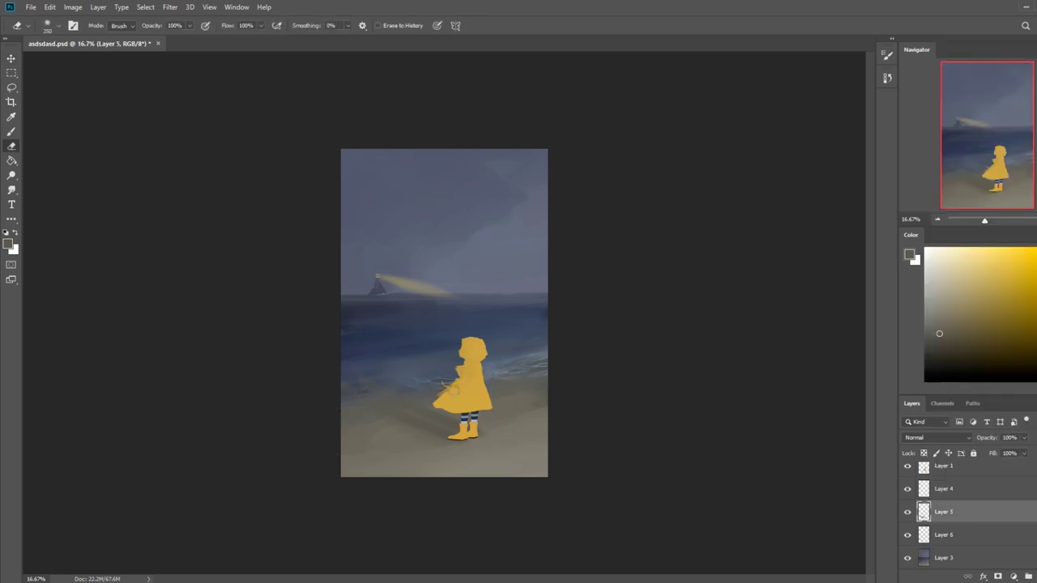
click(913, 437)
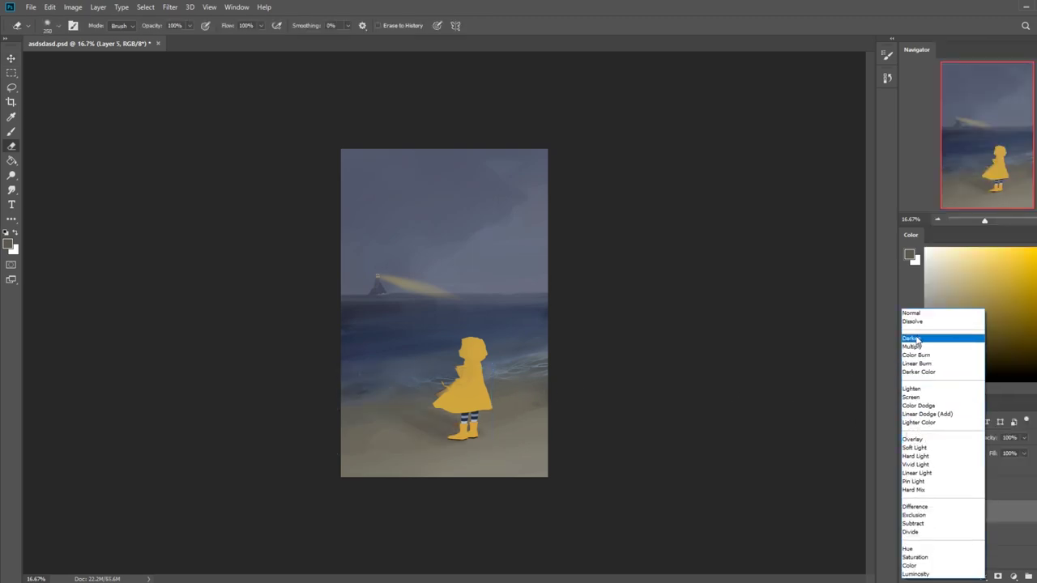
click(920, 341)
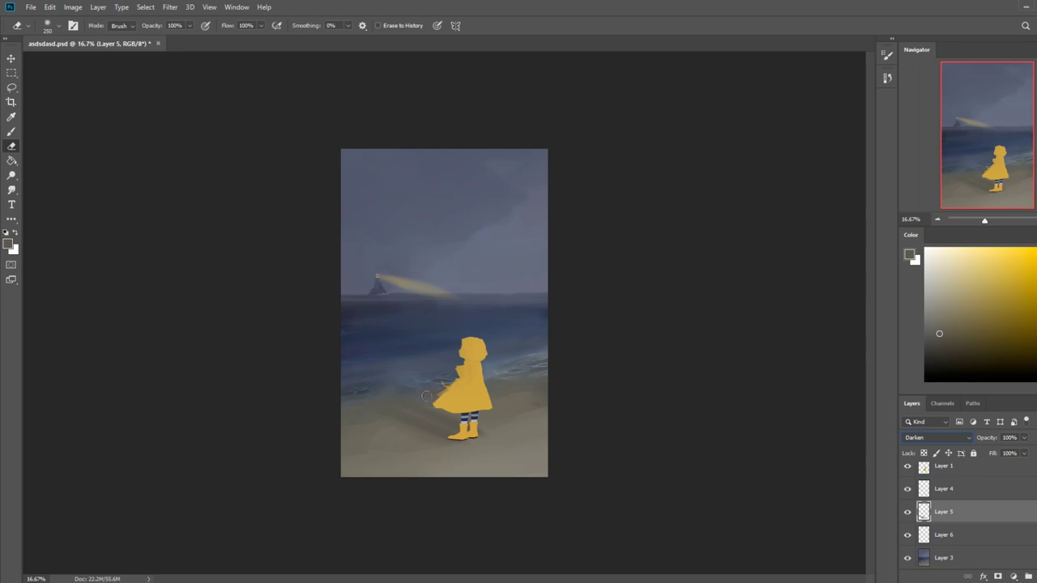
Erase the part of the shadow layer overlapping the shoreline and water with an enlarged soft eraser.
key(bracketright)
key(bracketright)
key(bracketright)
key(bracketright)
key(bracketright)
key(bracketright)
key(bracketright)
key(bracketright)
key(bracketright)
key(bracketright)
drag(344, 396, 671, 338)
key(bracketleft)
key(bracketleft)
key(bracketleft)
key(bracketleft)
Distort the shadow on Layer 5 by stretching its far end away from the figure, and apply the transform.
key(v)
mouse_move(338, 356)
mouse_down()
mouse_move(326, 364)
mouse_move(354, 367)
mouse_move(340, 376)
mouse_up()
key(ctrl+z)
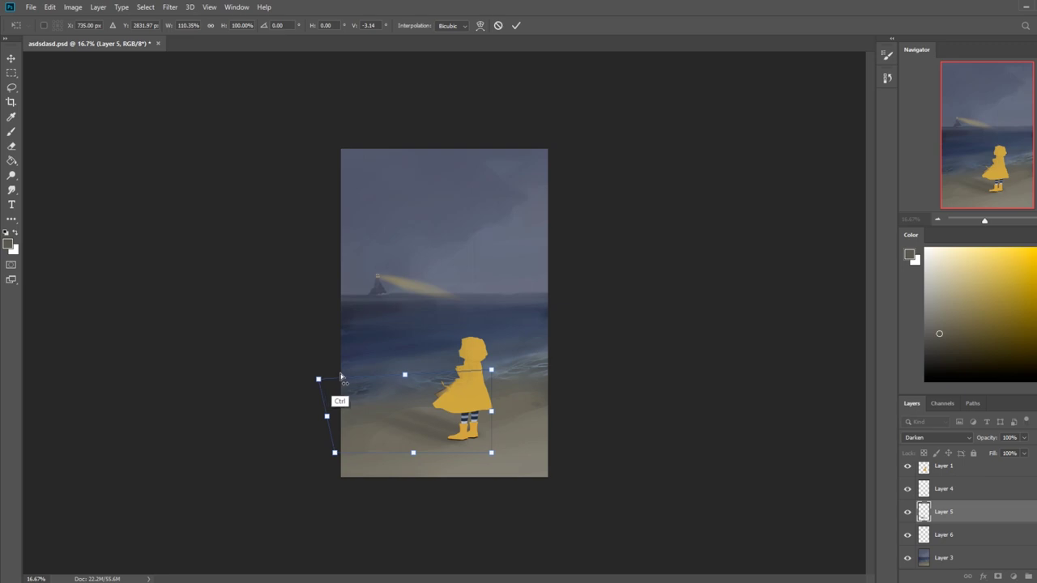
key(Return)
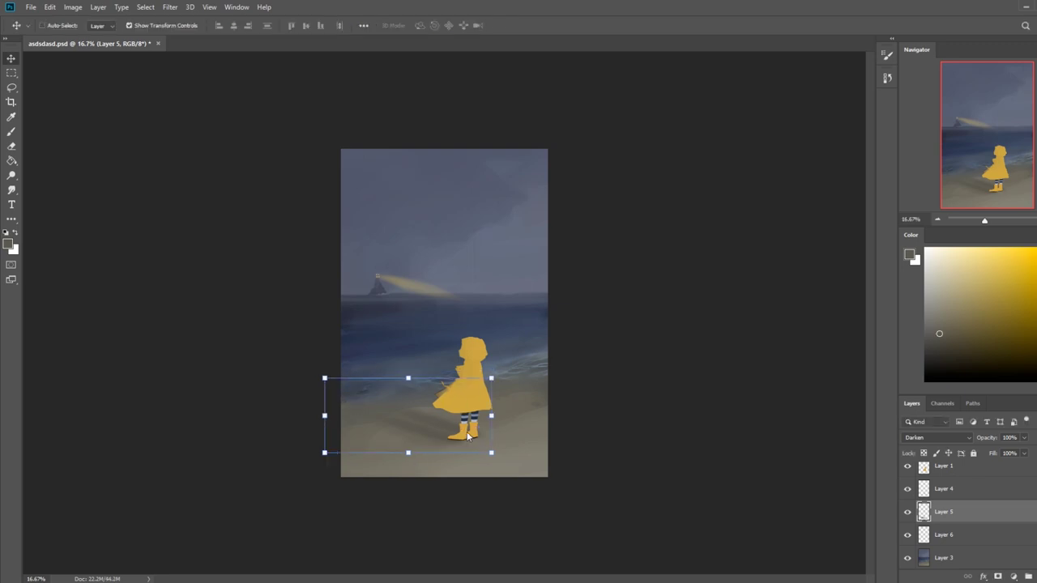
Toggle the light beam on Layer 6 off and on, and erase its far tip where it crosses the horizon.
key(b)
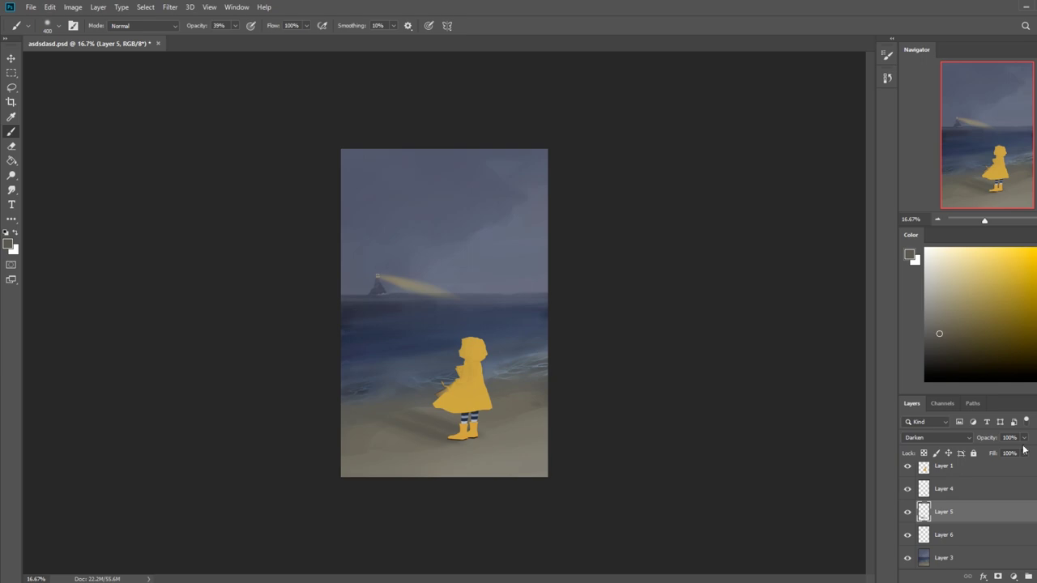
click(940, 534)
click(908, 534)
click(908, 535)
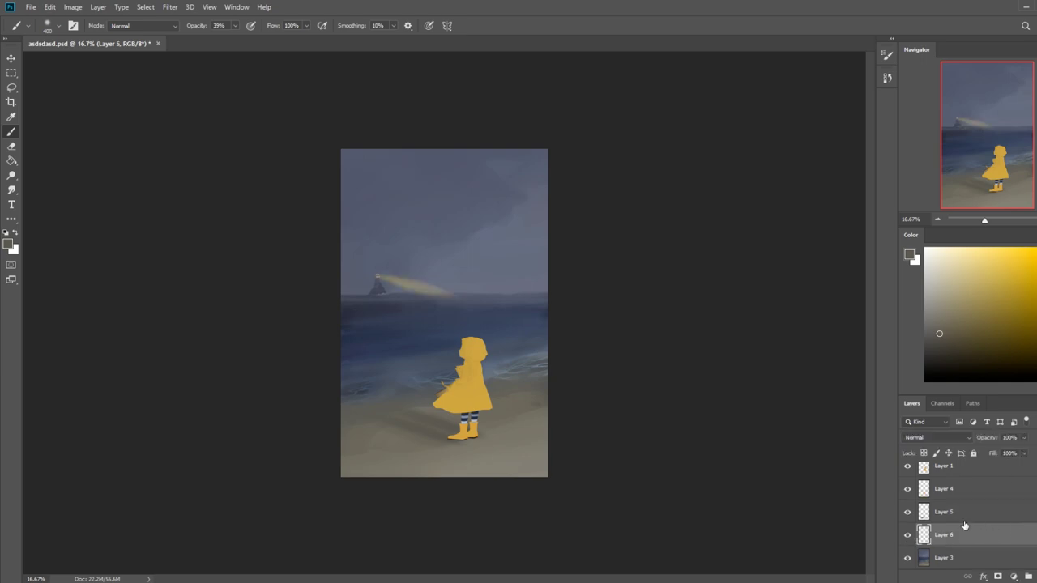
key(e)
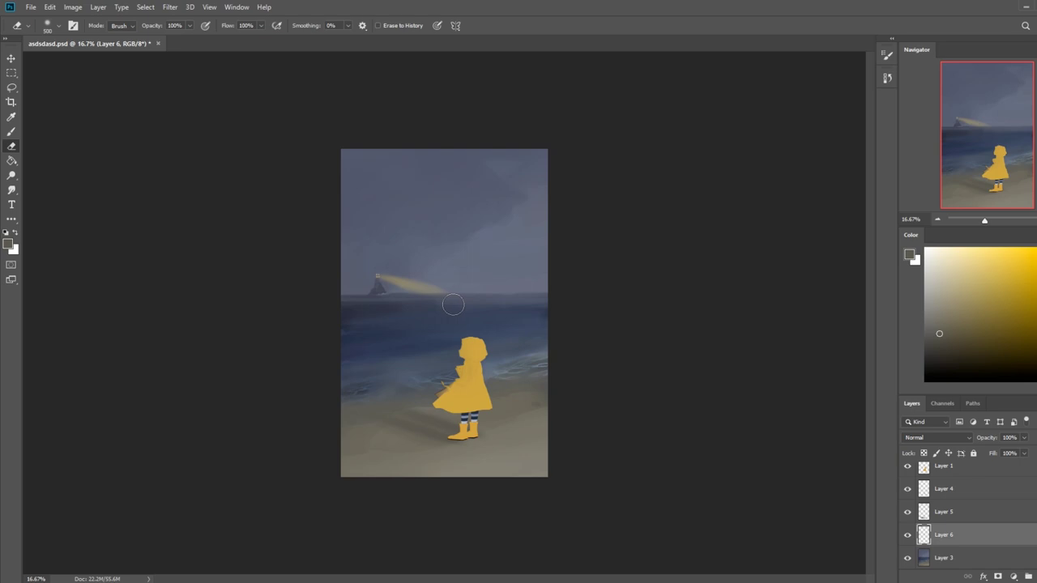
Smudge small areas of the background on Layer 3 with a 30 px brush at 15% strength.
click(975, 560)
click(12, 191)
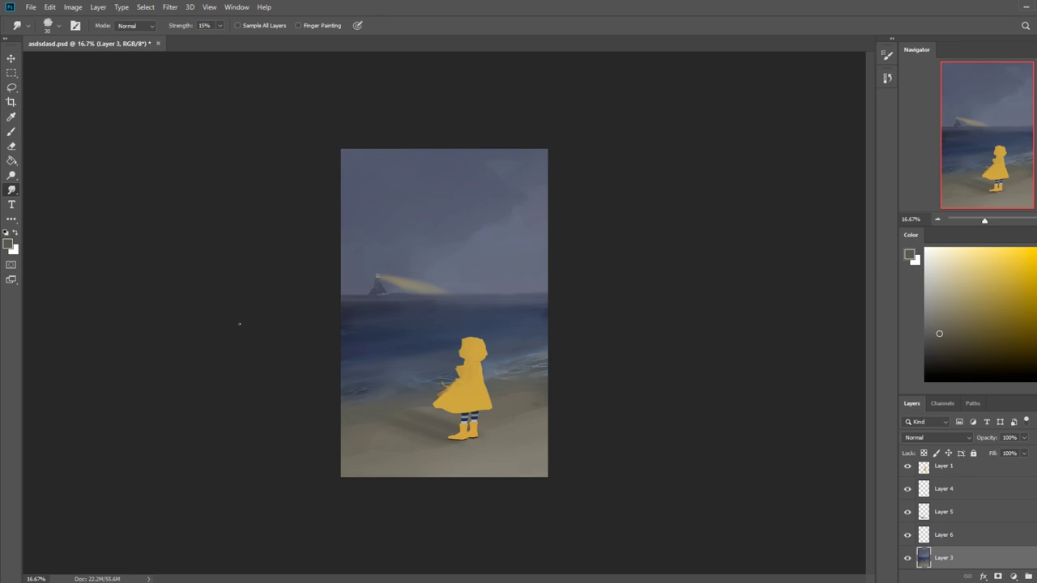
Reduce the saturation of the yellow figure on Layer 1 to -20 with a Hue/Saturation adjustment.
key(b)
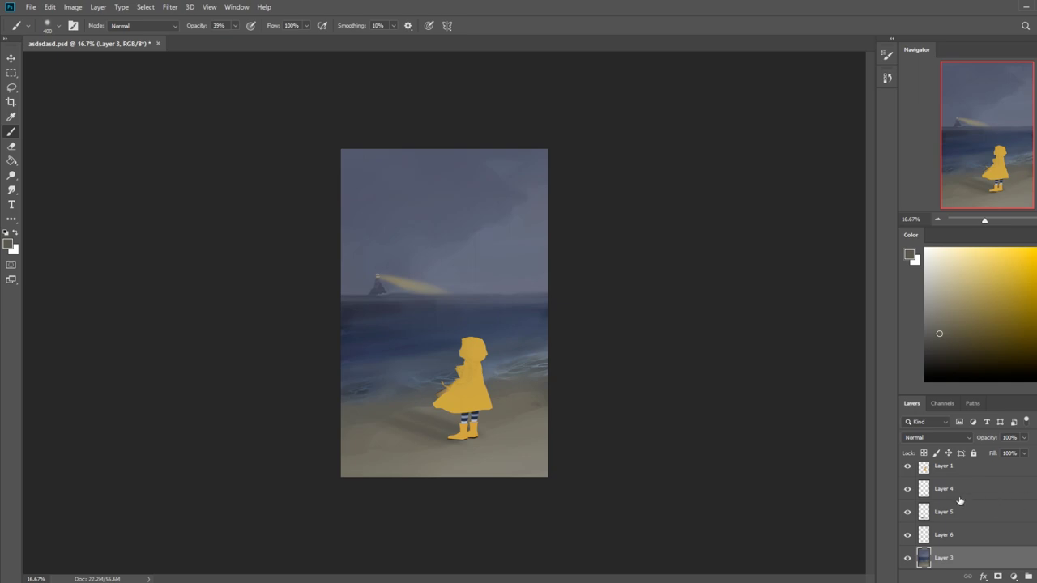
scroll(933, 478, up, 1)
click(933, 463)
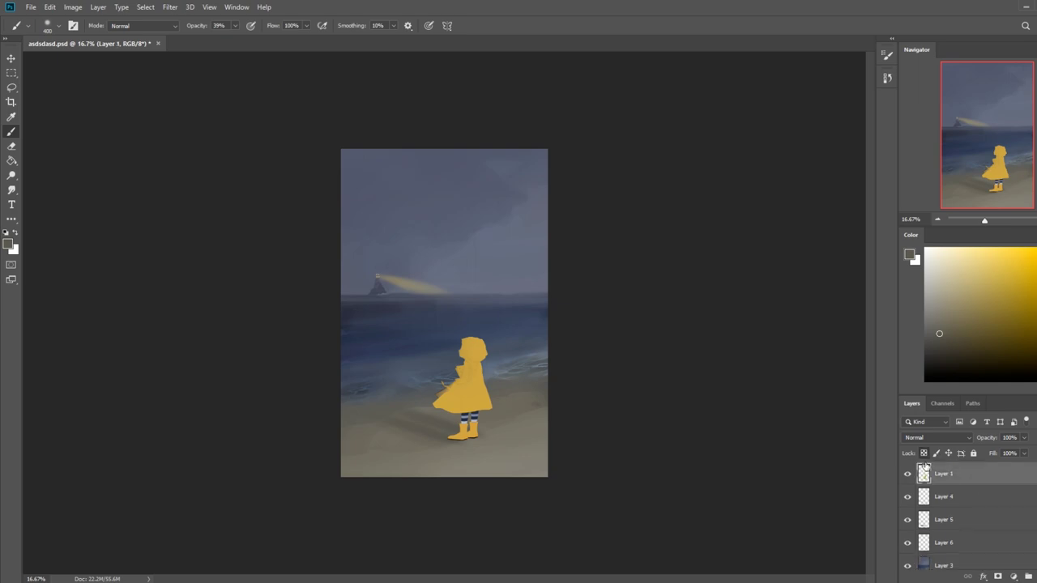
key(ctrl+u)
drag(695, 334, 686, 334)
drag(687, 337, 685, 337)
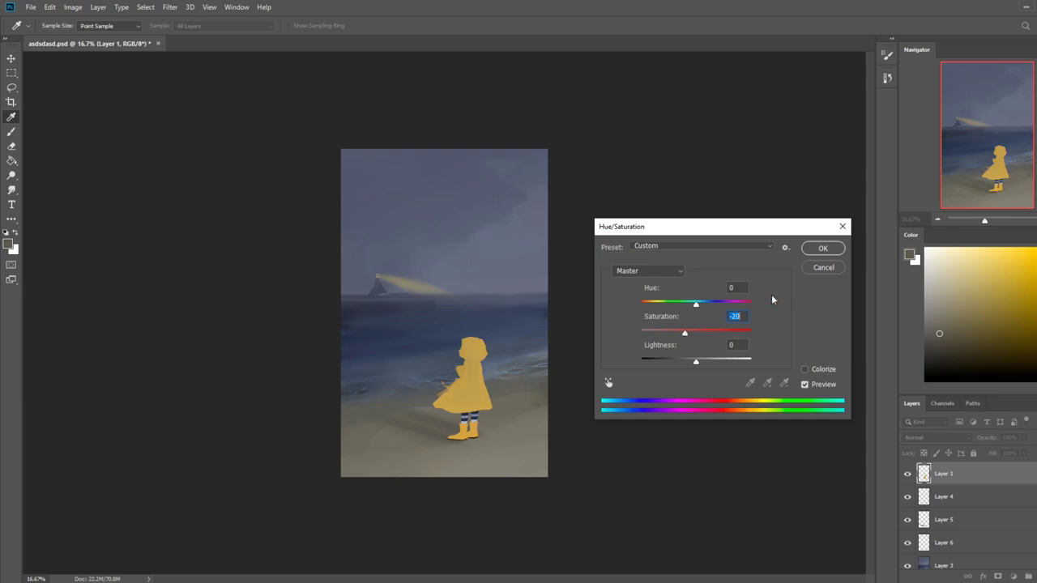
click(823, 249)
Paint muted tan shading under the hat brim and on the raincoat with a 45 px flat brush at 100% opacity.
key(b)
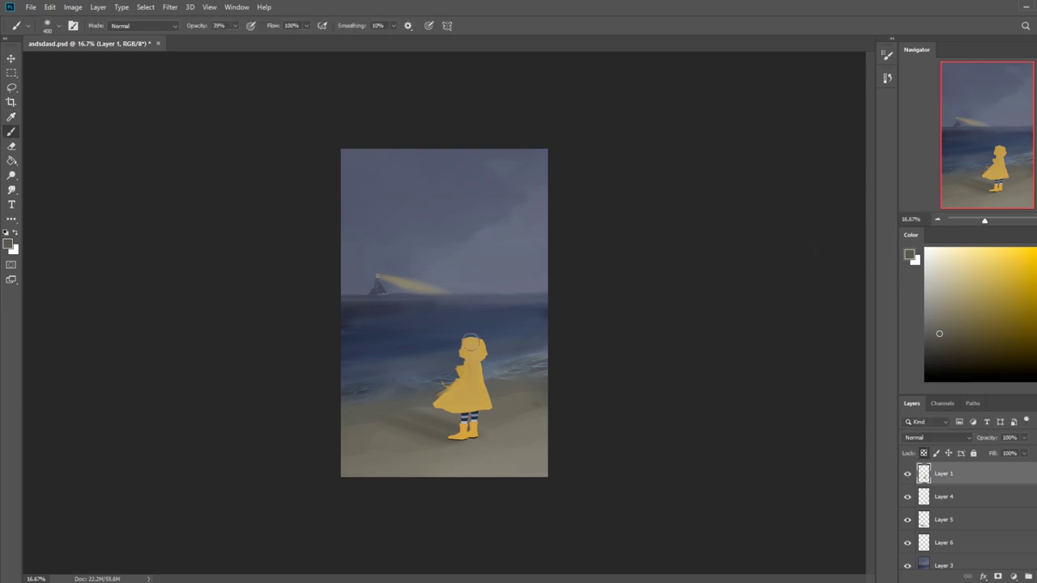
alt+click(480, 377)
drag(985, 295, 978, 302)
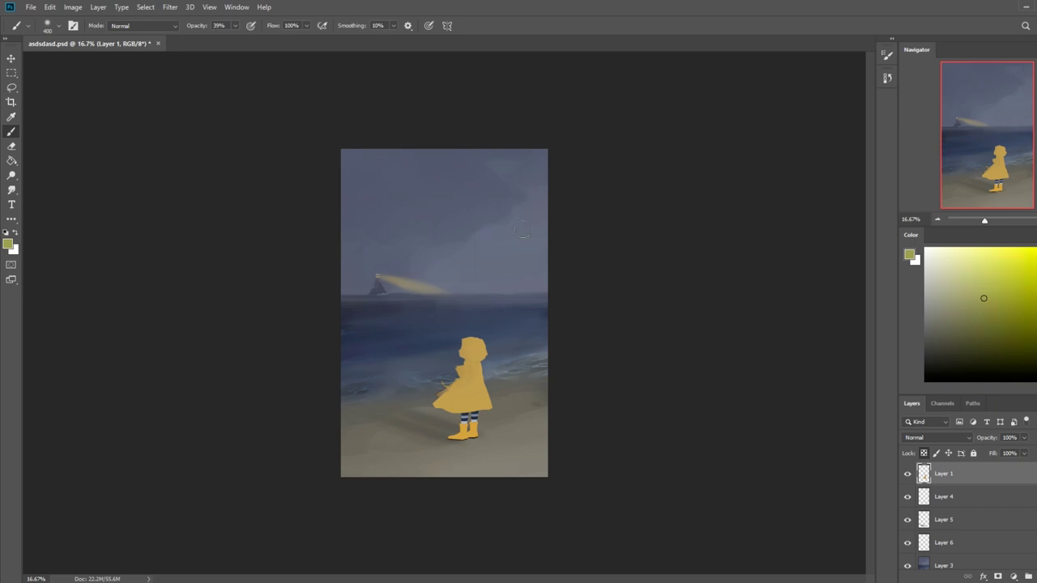
click(235, 25)
drag(233, 38, 266, 38)
key(bracketleft)
key(bracketleft)
alt+click(473, 371)
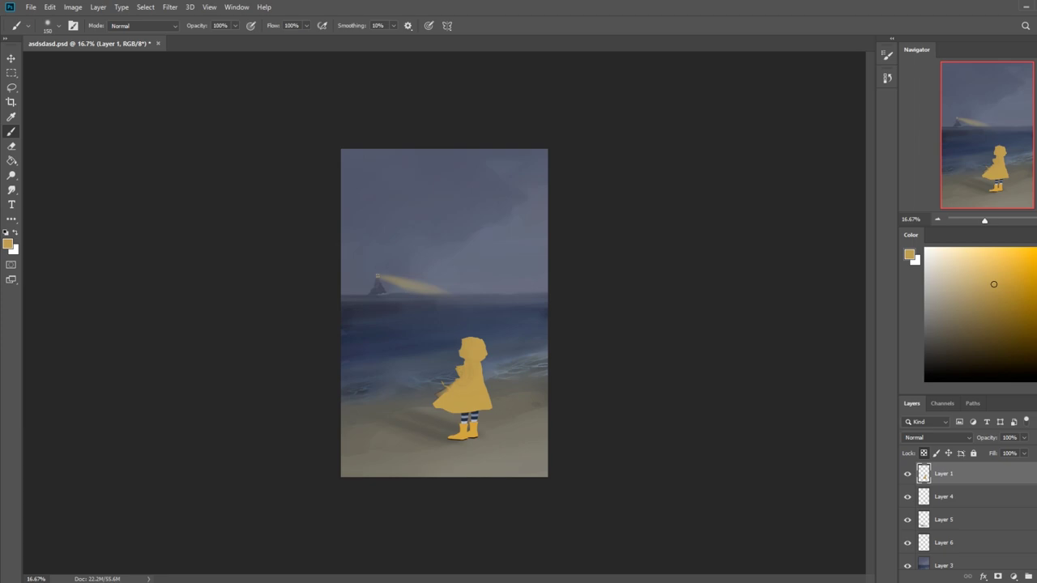
drag(994, 285, 971, 295)
right_click(482, 270)
click(530, 440)
click(652, 194)
Trim the toe of the front boot on Layer 4 with an 82 px flat eraser.
click(944, 497)
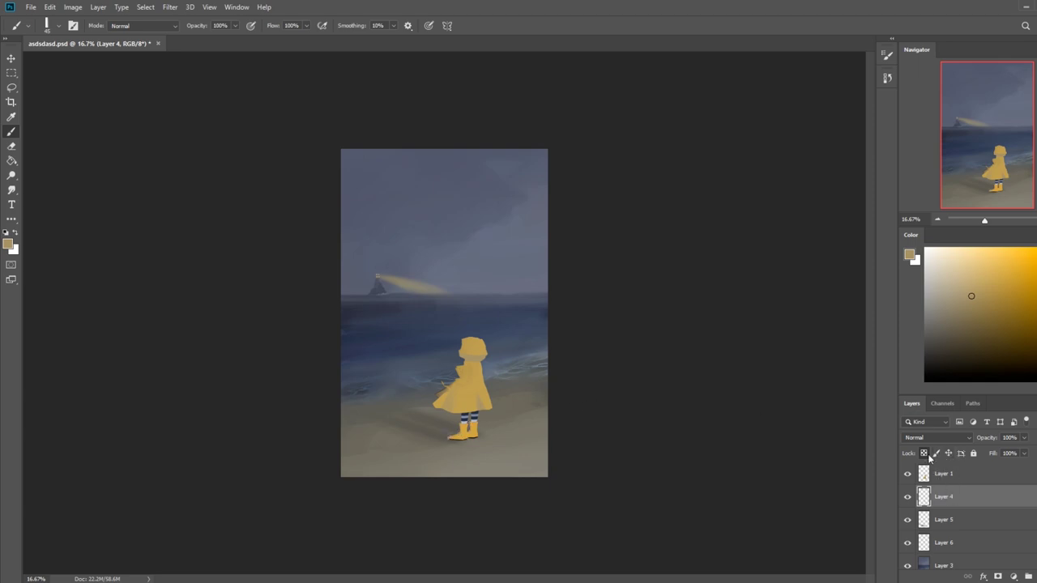
key(e)
right_click(479, 353)
click(534, 443)
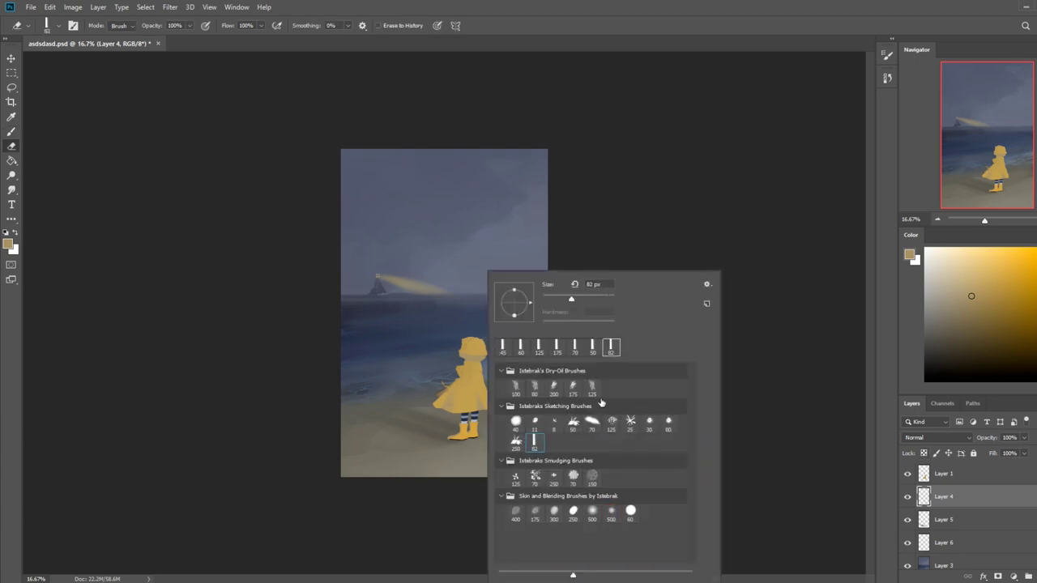
key(Return)
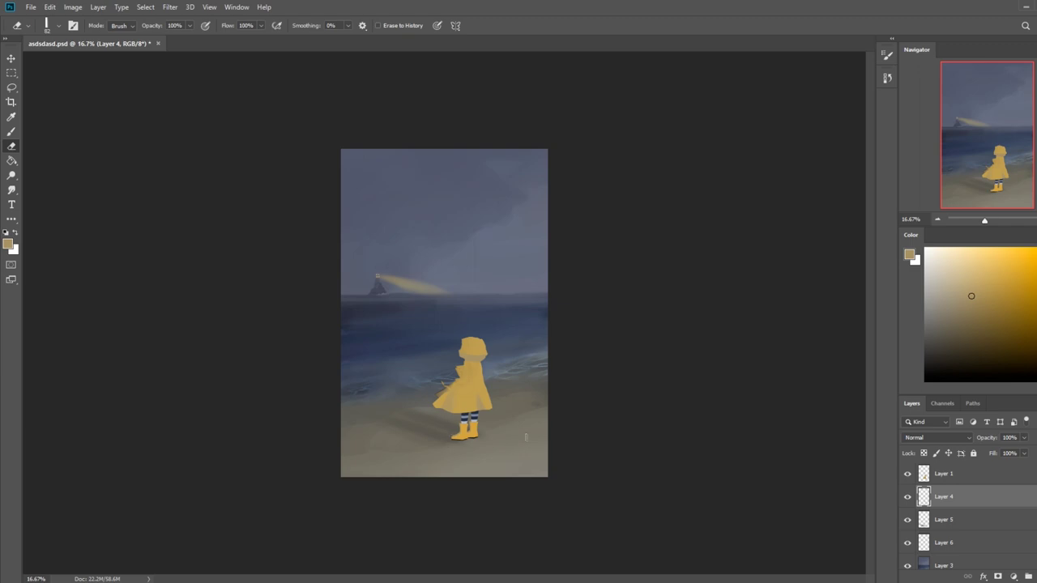
Blend the raincoat shading on Layer 1 by smudging at 15% strength, and paint a warmer sampled yellow onto the hat and coat.
click(979, 480)
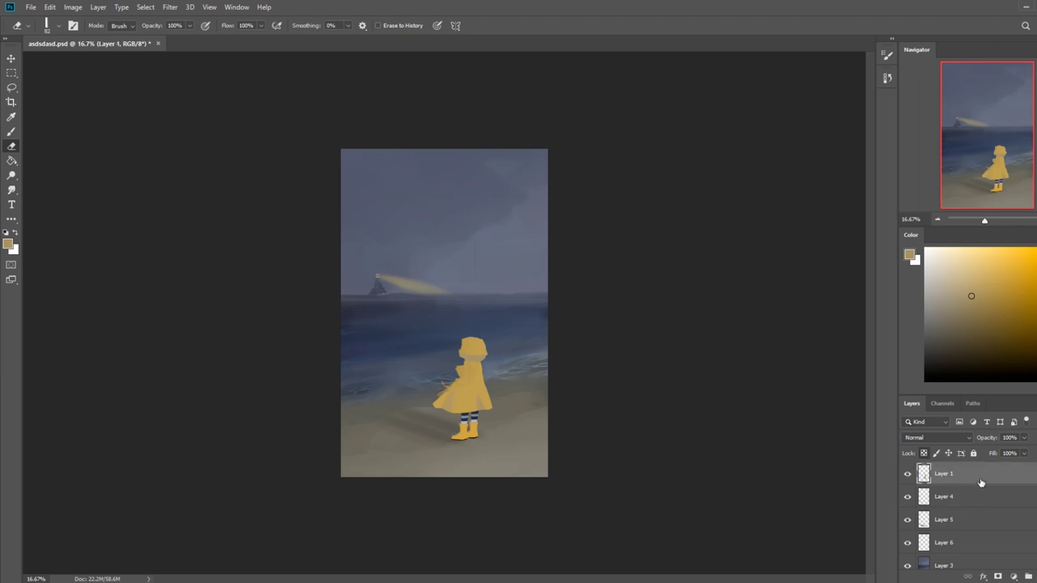
click(11, 189)
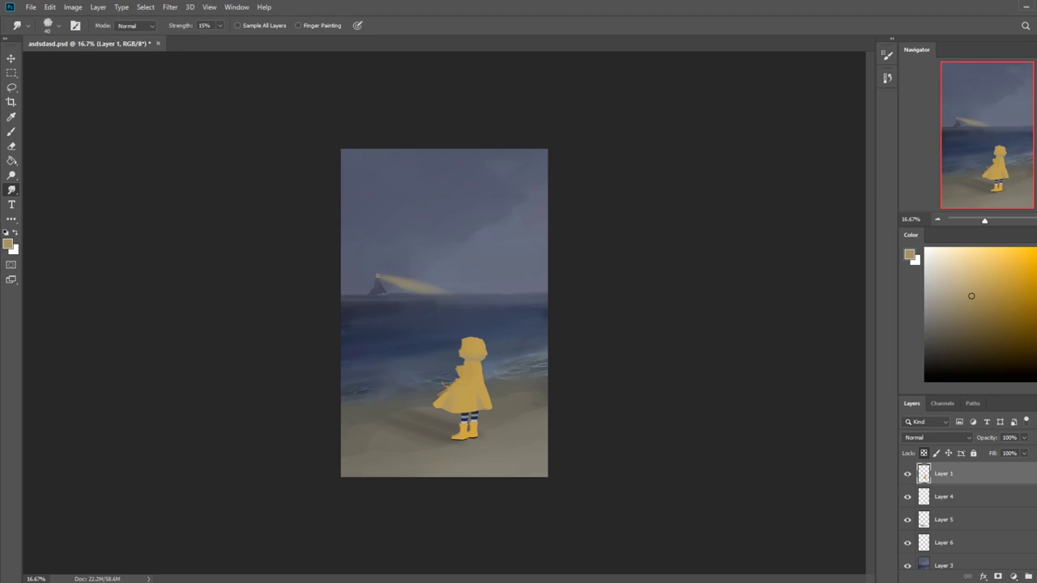
key(b)
alt+click(470, 419)
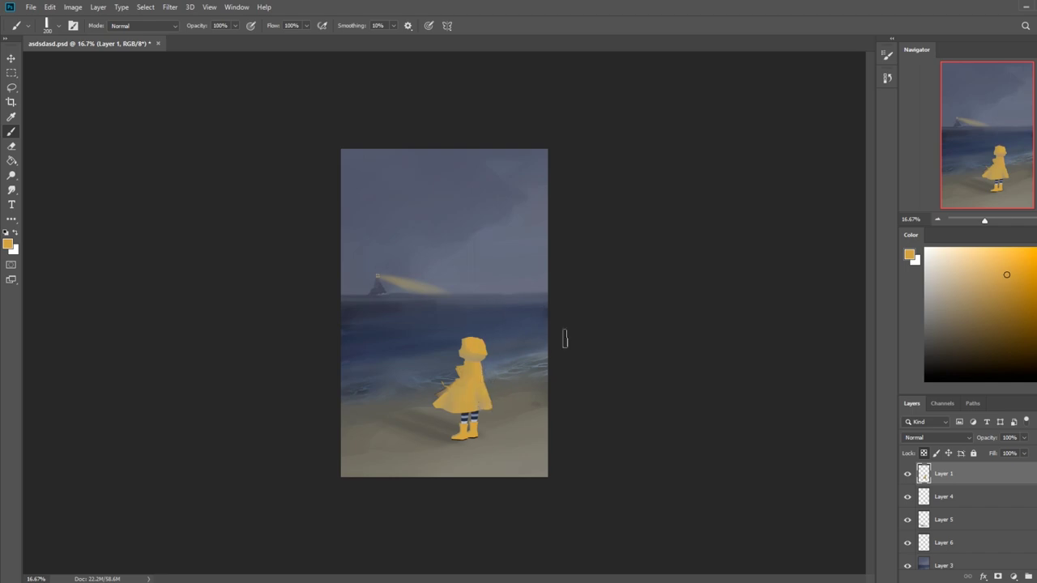
click(11, 190)
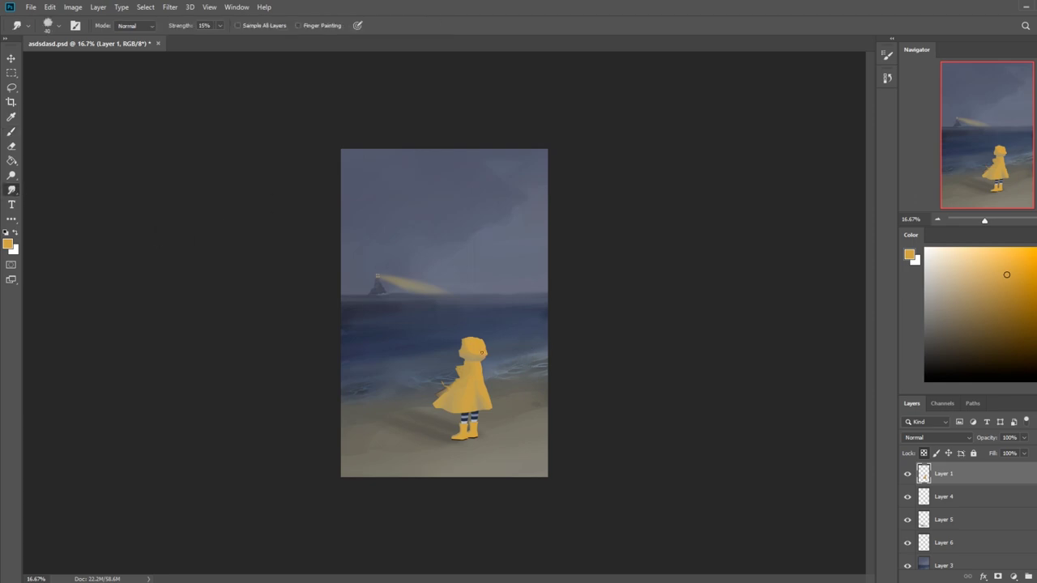
Trim the front edge of the girl's yellow hood by lassoing the uneven strip beside the face and clearing it.
key(z)
drag(424, 316, 544, 431)
key(l)
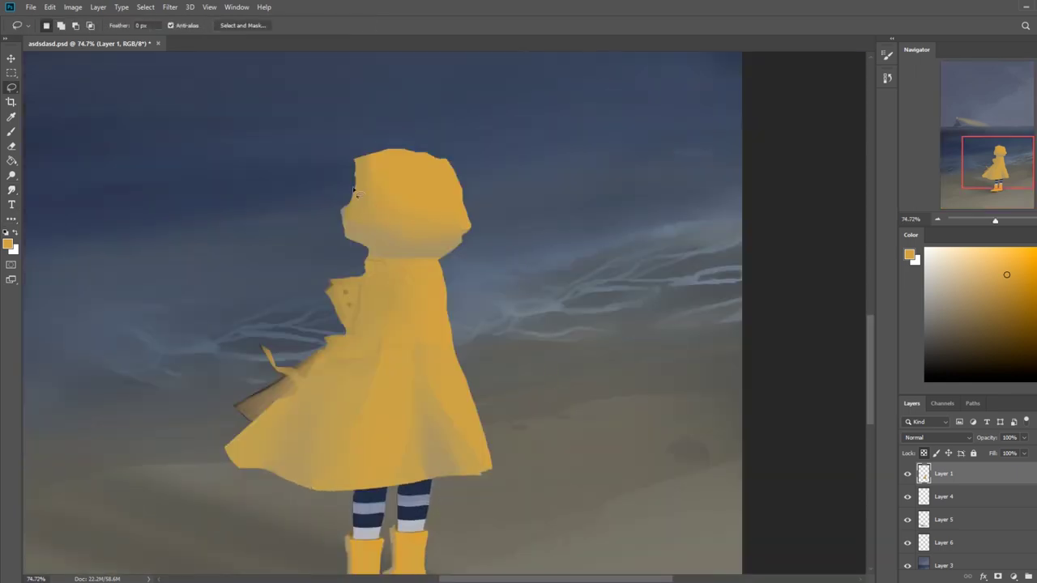
mouse_move(367, 151)
mouse_down()
mouse_move(344, 241)
mouse_move(319, 237)
mouse_move(343, 108)
mouse_up()
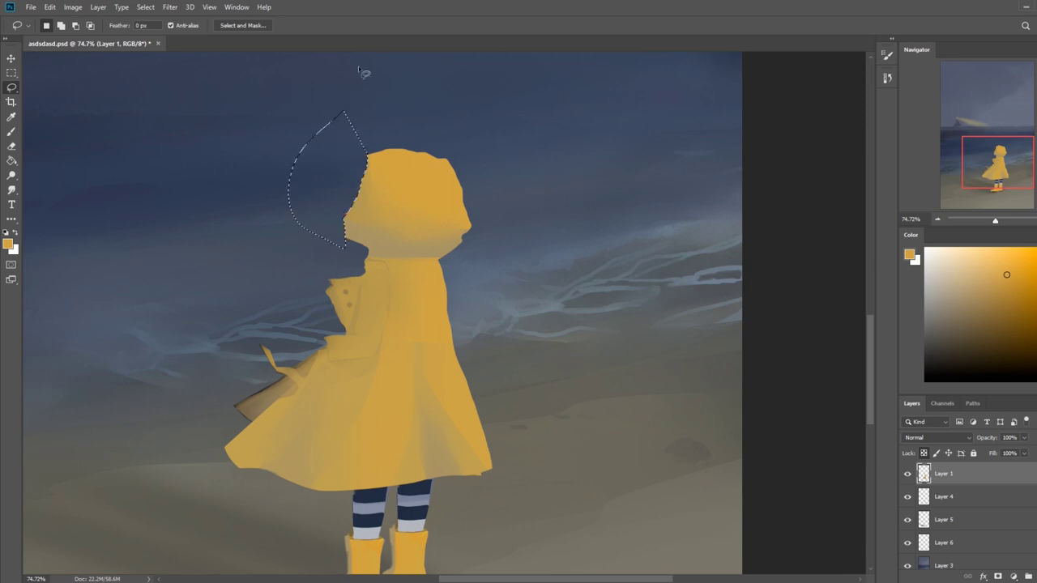
click(358, 166)
click(516, 222)
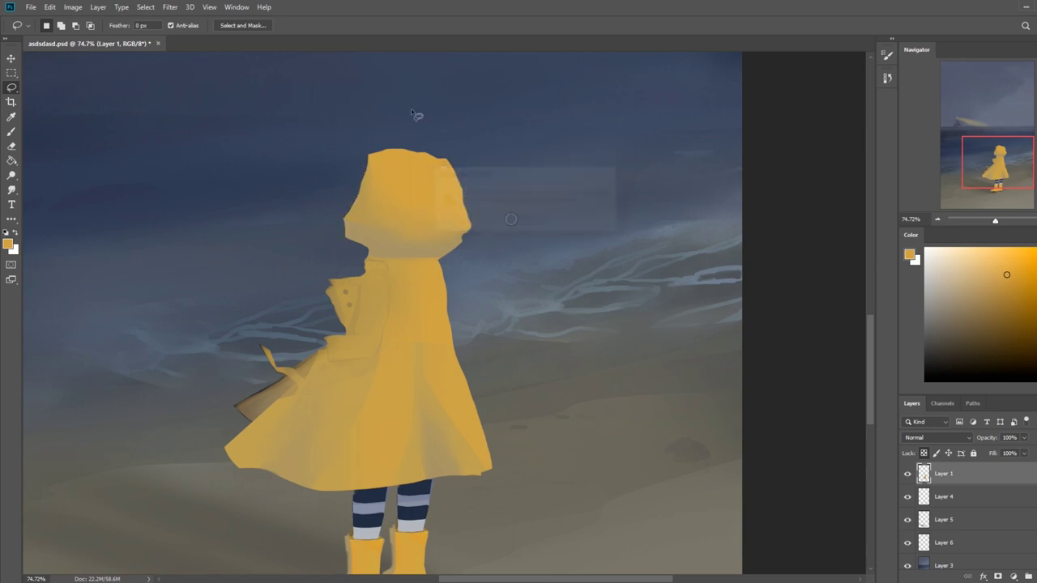
Smooth the top and back outline of the hood with lasso selections and clear the uneven edges.
mouse_move(358, 169)
mouse_down()
mouse_move(419, 152)
mouse_move(469, 186)
mouse_move(466, 167)
mouse_move(297, 175)
mouse_up()
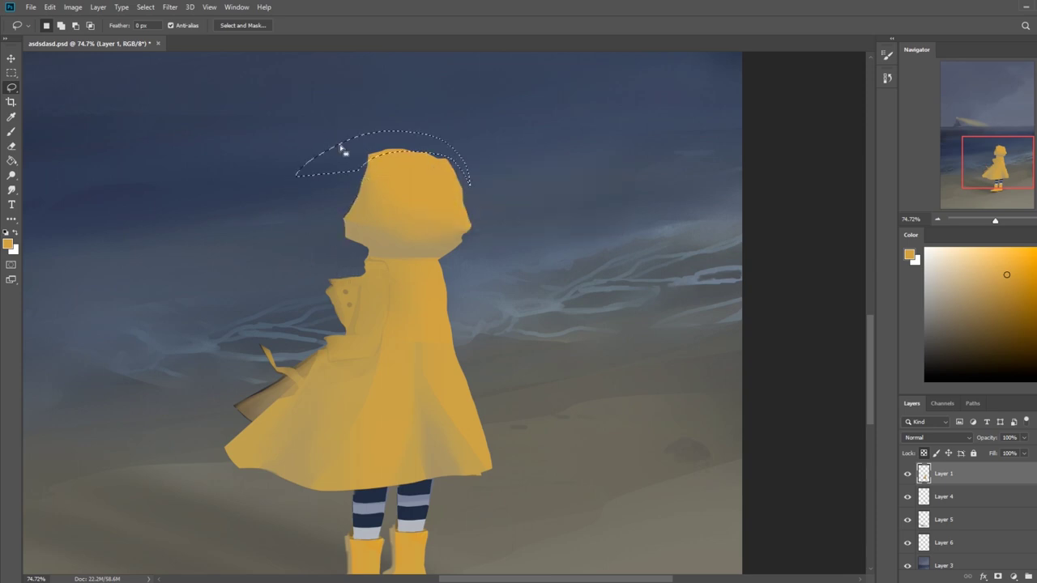
click(341, 148)
mouse_move(430, 147)
mouse_down()
mouse_move(479, 247)
mouse_move(483, 185)
mouse_move(470, 231)
mouse_move(475, 222)
mouse_move(444, 267)
mouse_up()
click(477, 195)
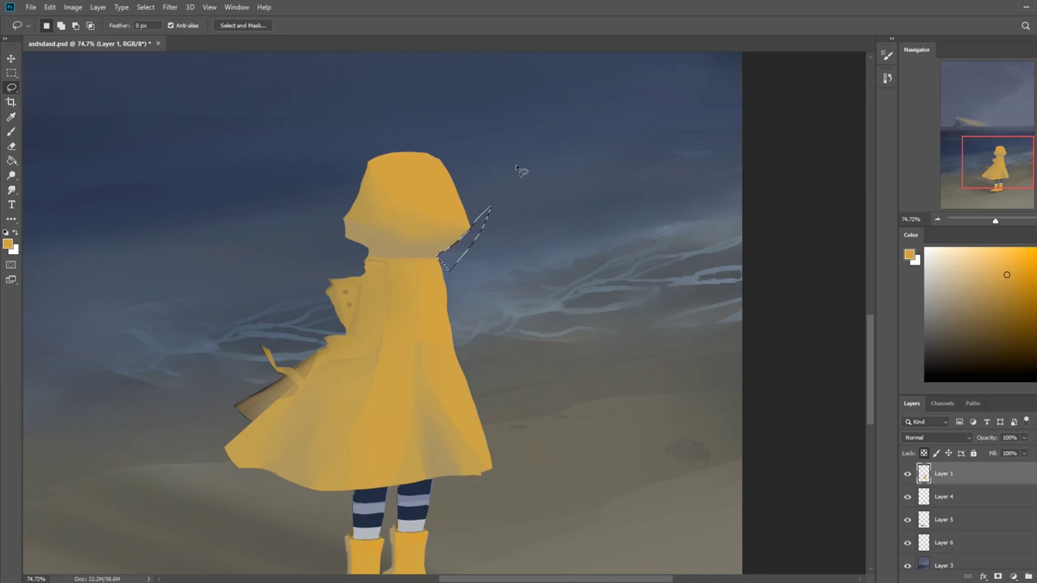
click(462, 162)
mouse_move(440, 263)
mouse_down()
mouse_move(474, 174)
mouse_move(461, 275)
mouse_move(442, 261)
mouse_up()
key(Delete)
Refine the back edge of the hood down to the neck with further lasso selections.
key(ctrl+0)
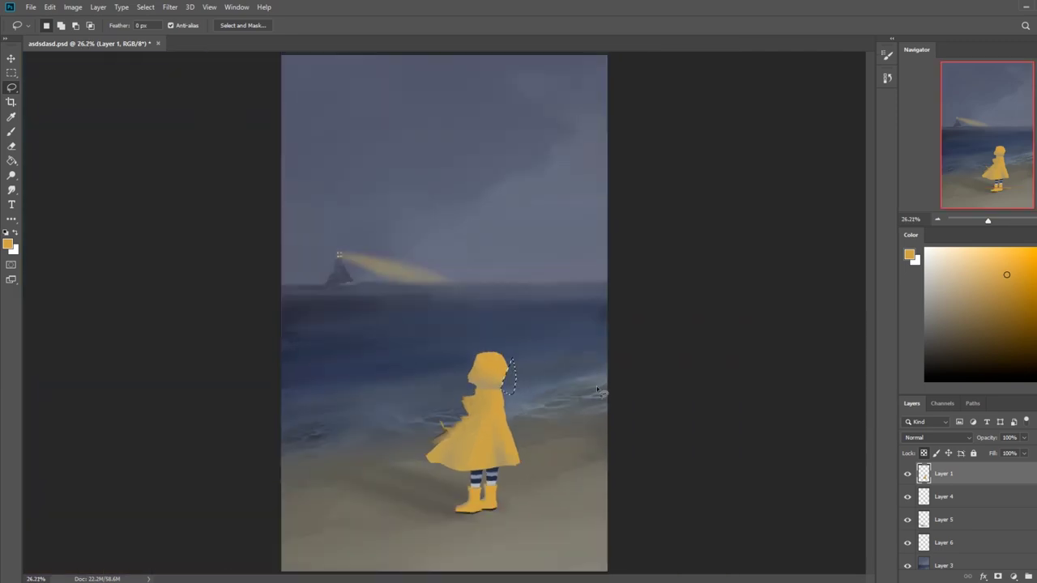
mouse_move(495, 341)
mouse_down()
mouse_move(512, 379)
mouse_move(490, 341)
mouse_up()
key(b)
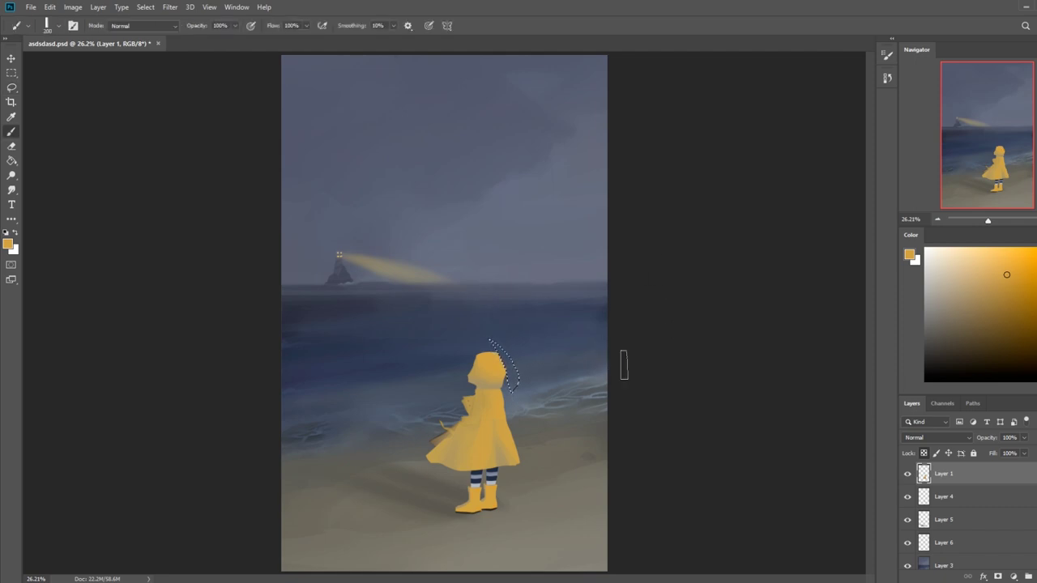
key(ctrl+d)
key(l)
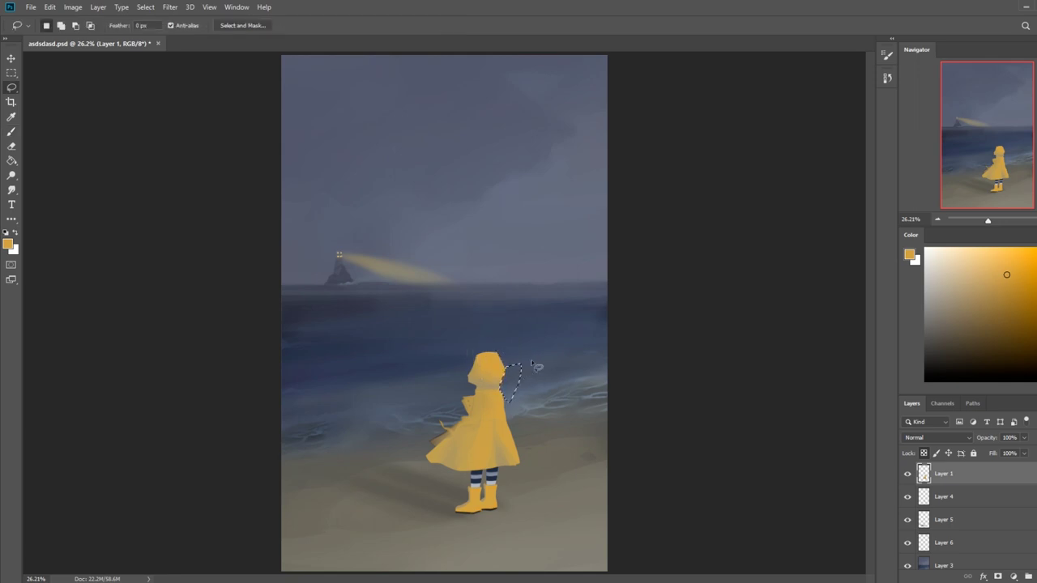
mouse_move(507, 389)
mouse_down()
mouse_move(450, 383)
mouse_move(533, 365)
mouse_up()
Free-transform the selected hood to make it slightly wider, and deselect it.
key(v)
drag(546, 316, 563, 300)
key(Left)
key(Left)
key(Left)
key(Left)
key(Left)
key(Down)
key(Down)
key(Down)
key(Down)
key(Down)
key(Return)
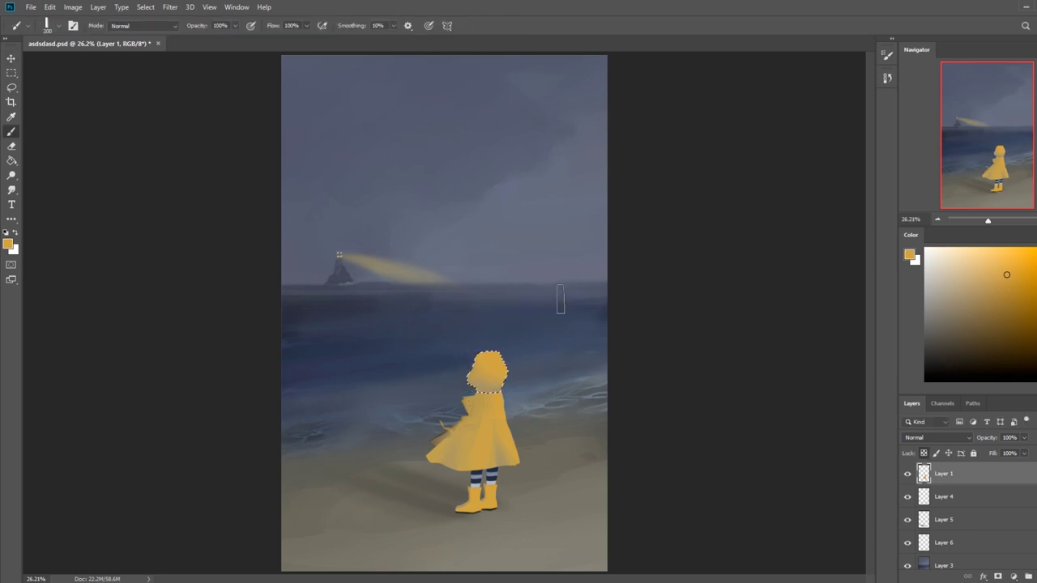
key(m)
right_click(510, 305)
click(535, 312)
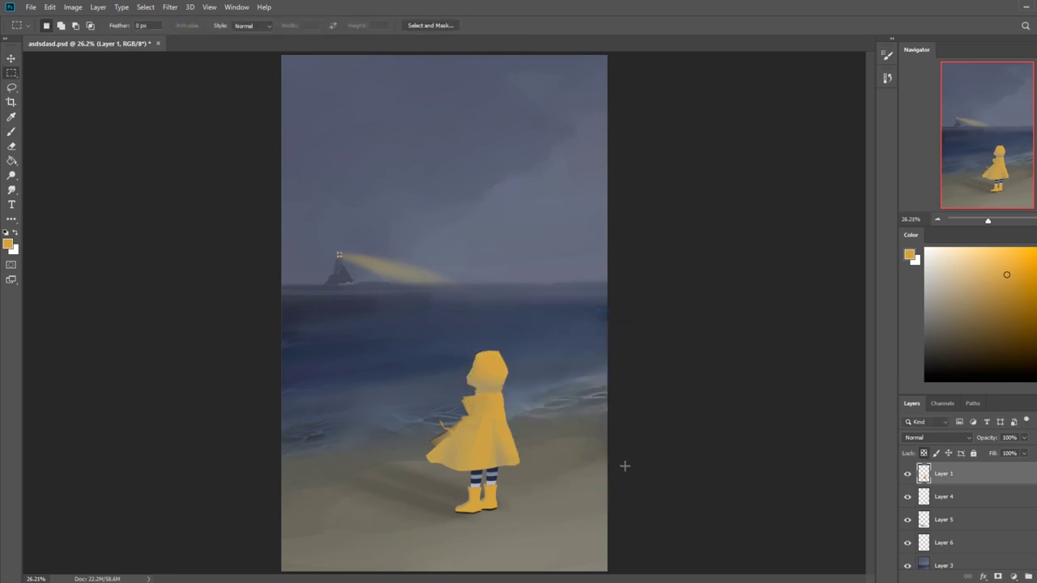
Adjust Layer 1's Hue/Saturation with hue +3, saturation -6 and lightness +5.
scroll(599, 478, down, 2)
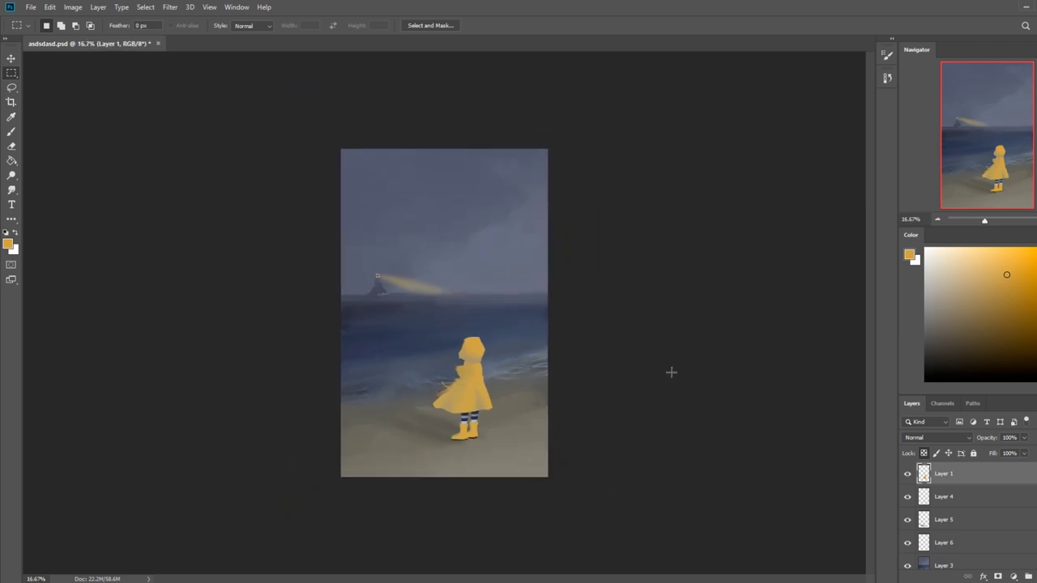
key(ctrl+u)
drag(696, 306, 700, 308)
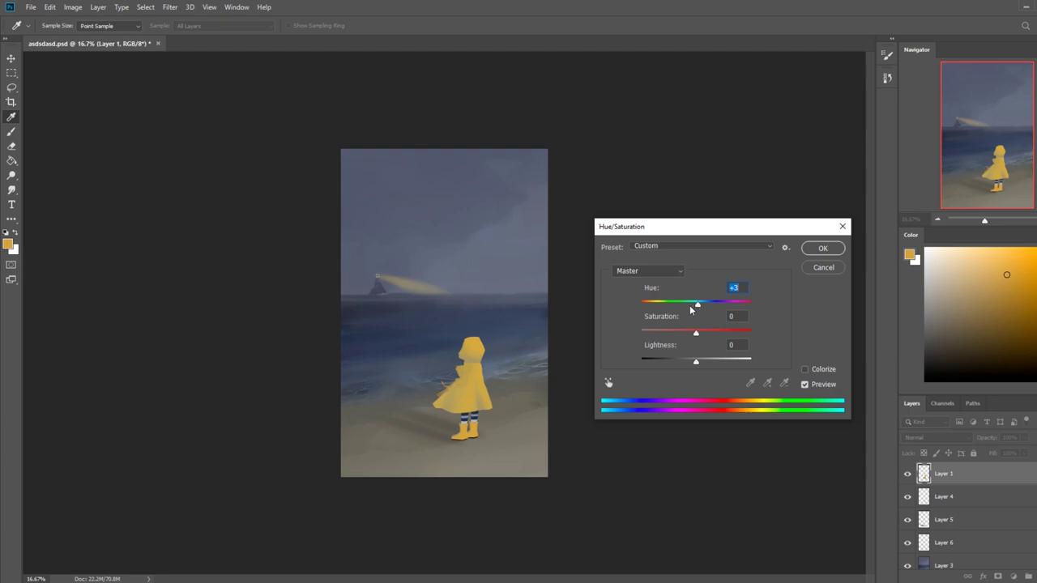
mouse_move(697, 335)
mouse_down()
mouse_move(683, 339)
mouse_move(702, 365)
mouse_move(693, 334)
mouse_up()
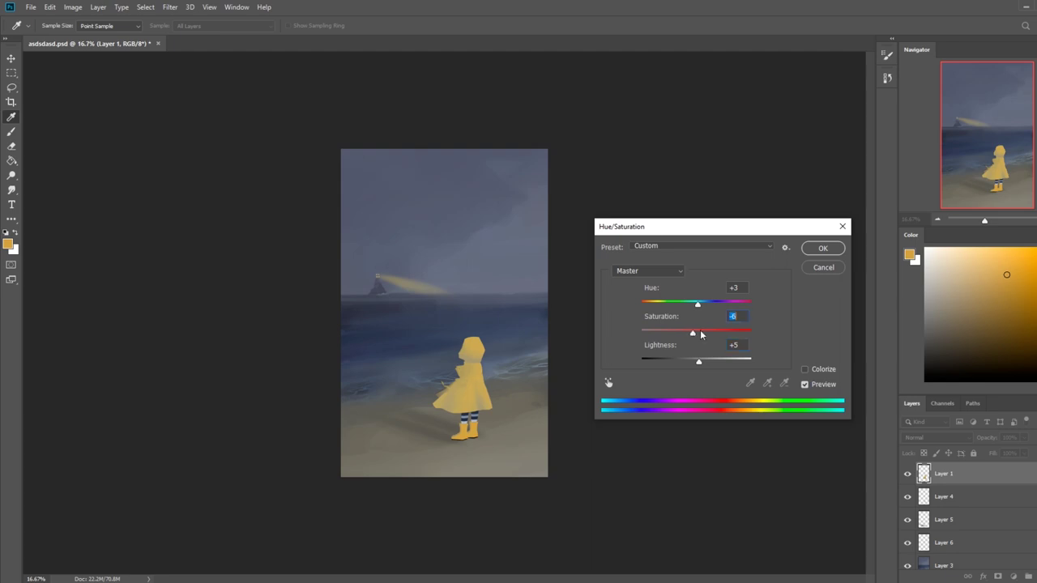
click(825, 249)
key(m)
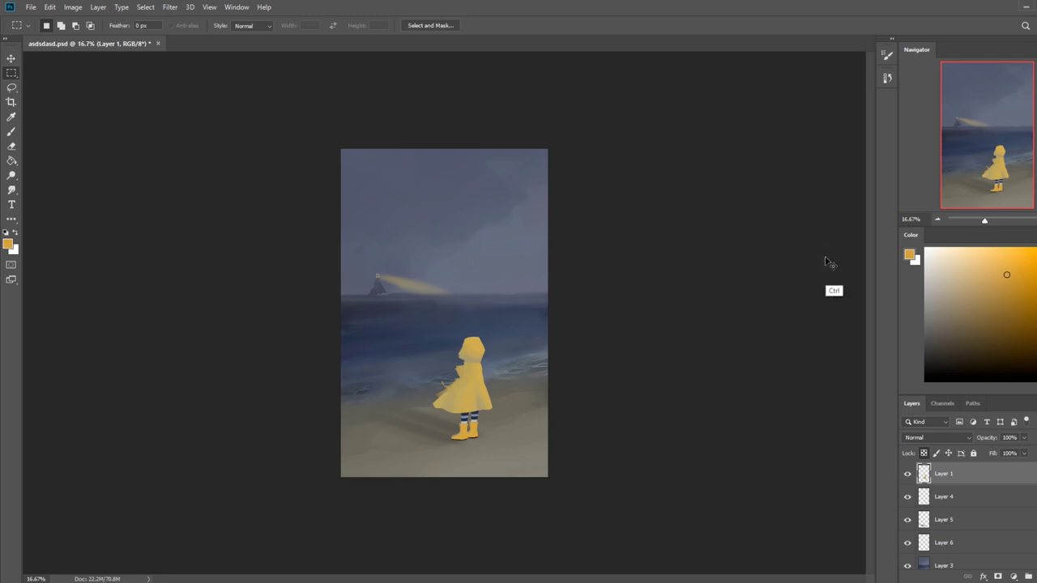
Compare the painting before and after the Hue/Saturation change using the history states.
click(887, 78)
click(788, 540)
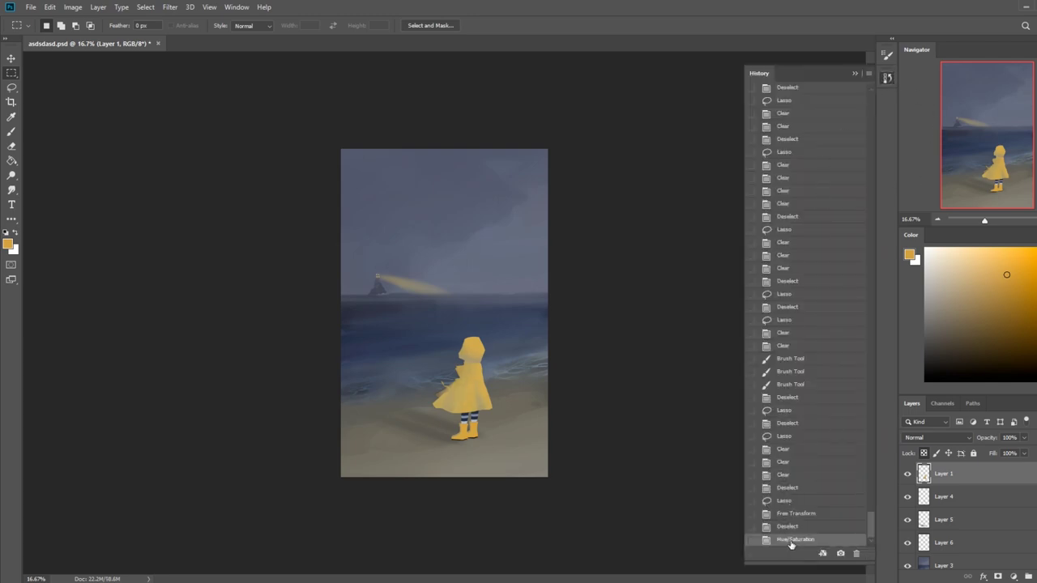
click(787, 531)
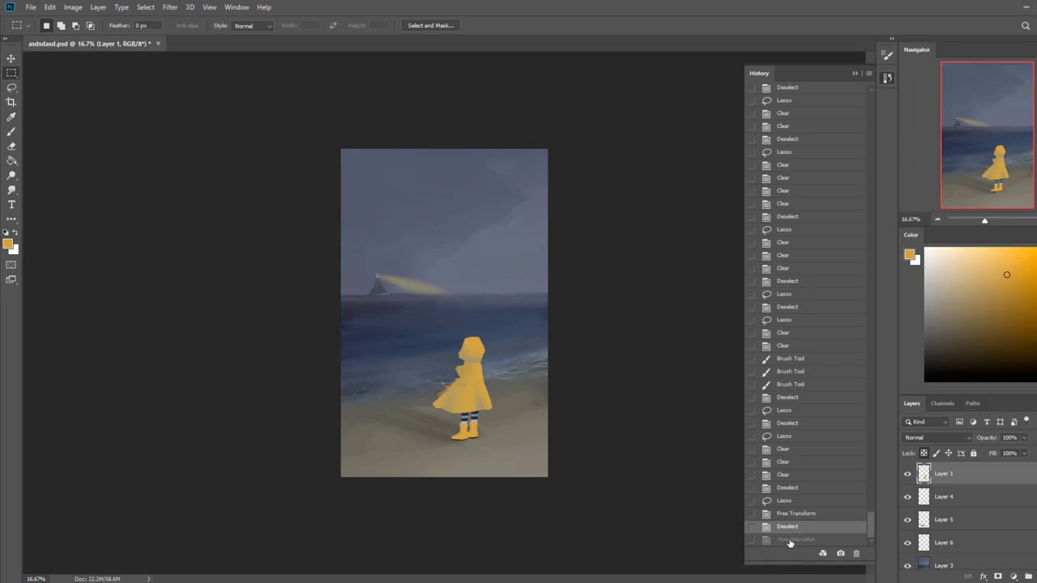
click(791, 540)
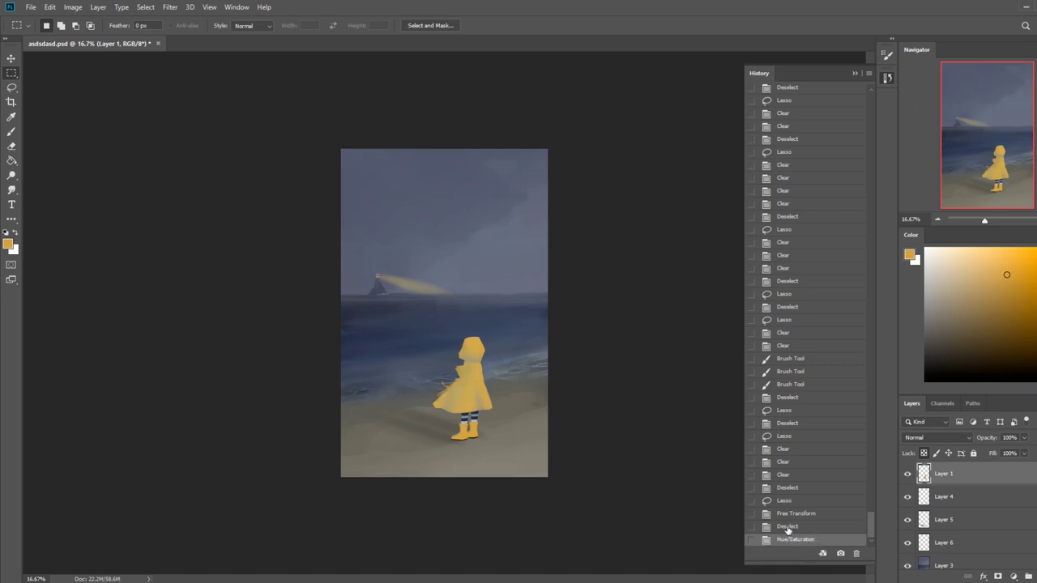
click(791, 528)
click(798, 539)
click(855, 73)
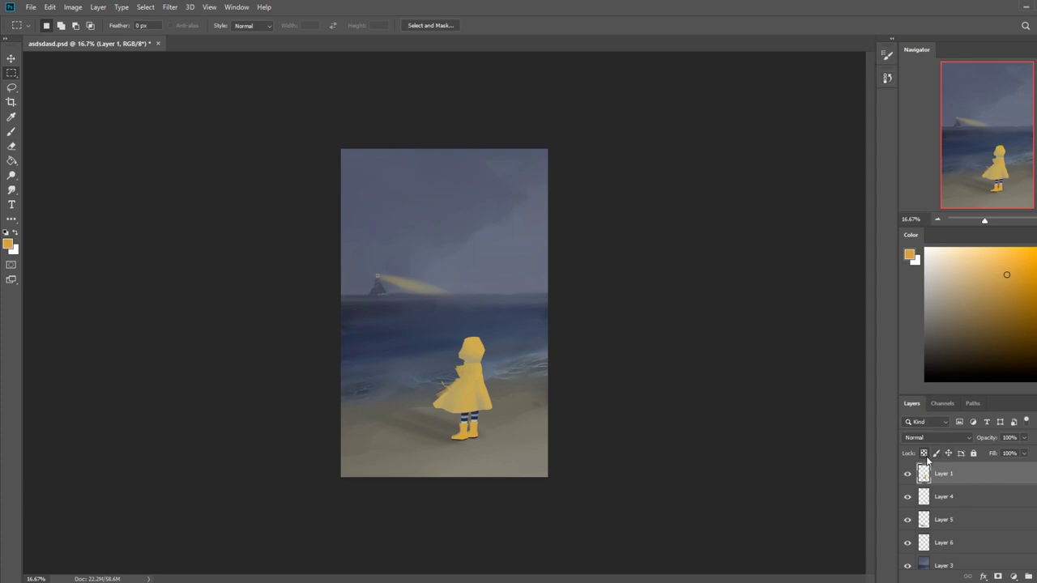
Choose the soft 500 px brush from the Skin and Blending Brushes set and enlarge it to cover the whole girl.
key(b)
right_click(523, 339)
click(632, 511)
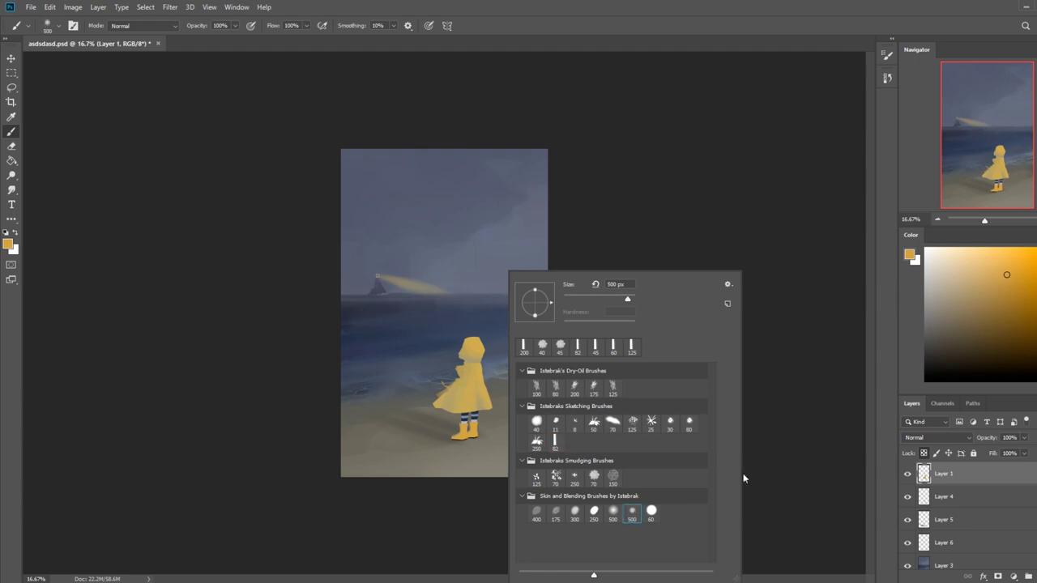
key(])
key(])
key(])
key(])
key(])
key(])
key(])
key(])
key(])
key(])
key(])
key(])
key(])
key(])
key(])
key(])
key(])
key(])
key(])
key(])
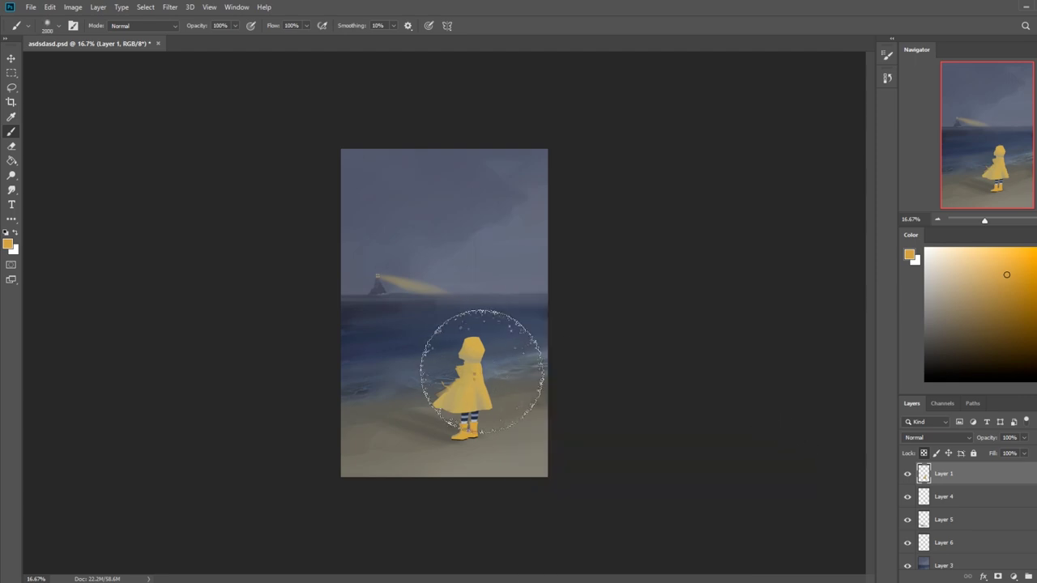
Tint the raincoat with grey-blue sampled from the sky, using the brush in Color mode at 26% opacity.
click(235, 26)
click(197, 38)
alt+click(500, 296)
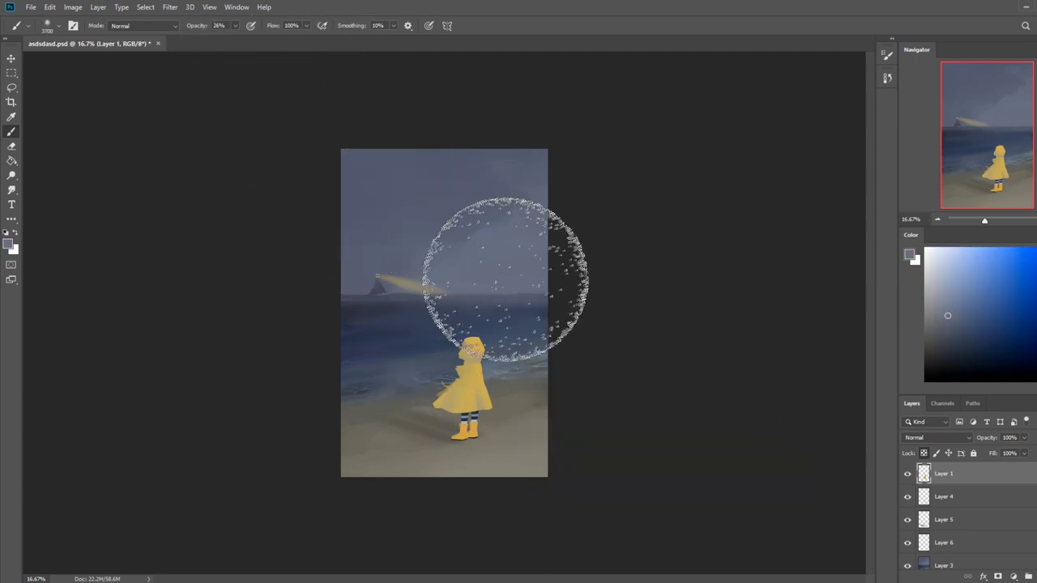
click(142, 25)
click(128, 306)
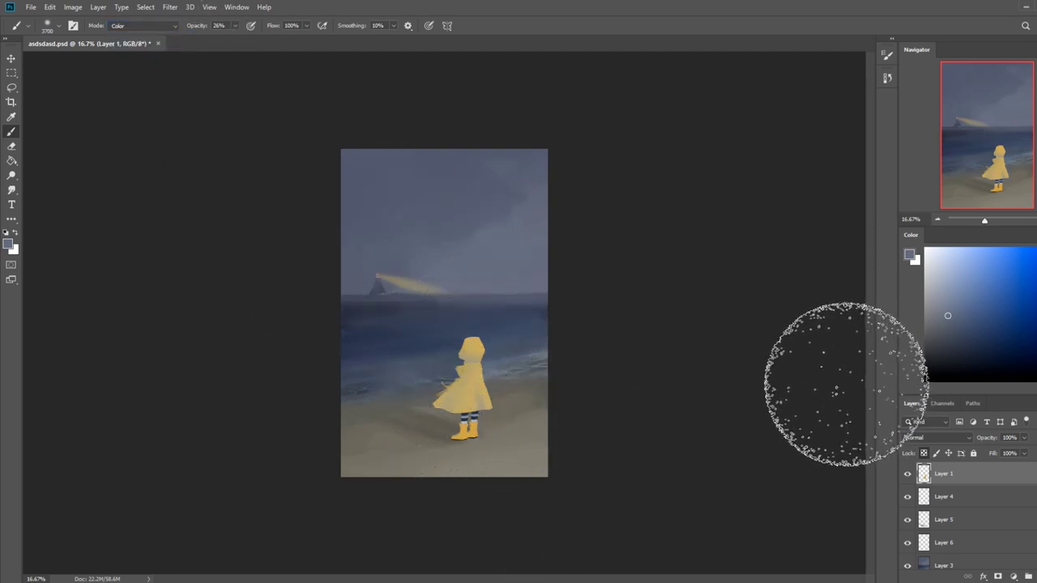
Make Layer 4 active, compare the picture with it hidden and shown, and lock its transparent pixels.
click(946, 497)
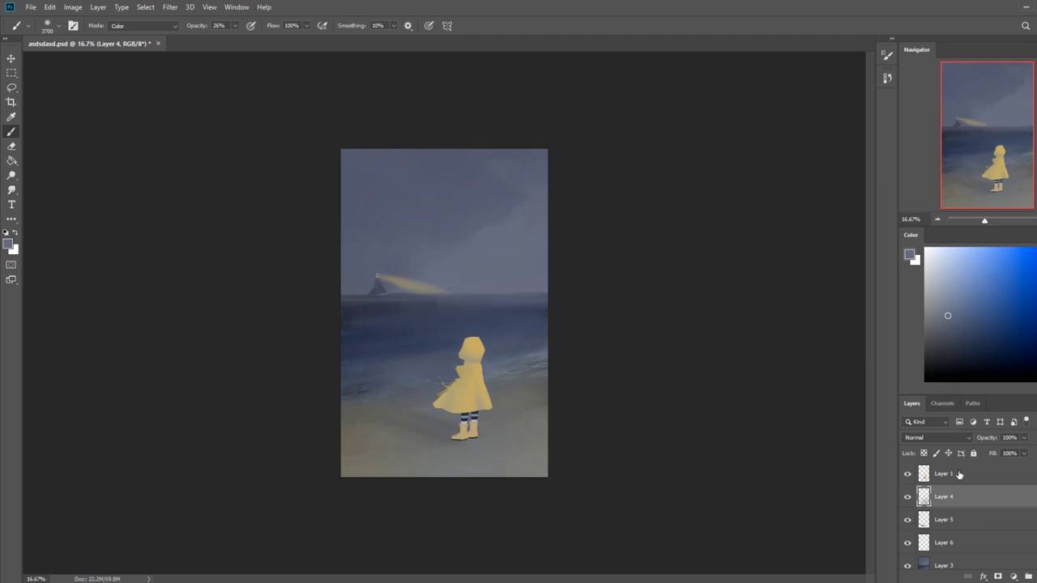
click(907, 501)
click(907, 501)
click(907, 501)
click(908, 498)
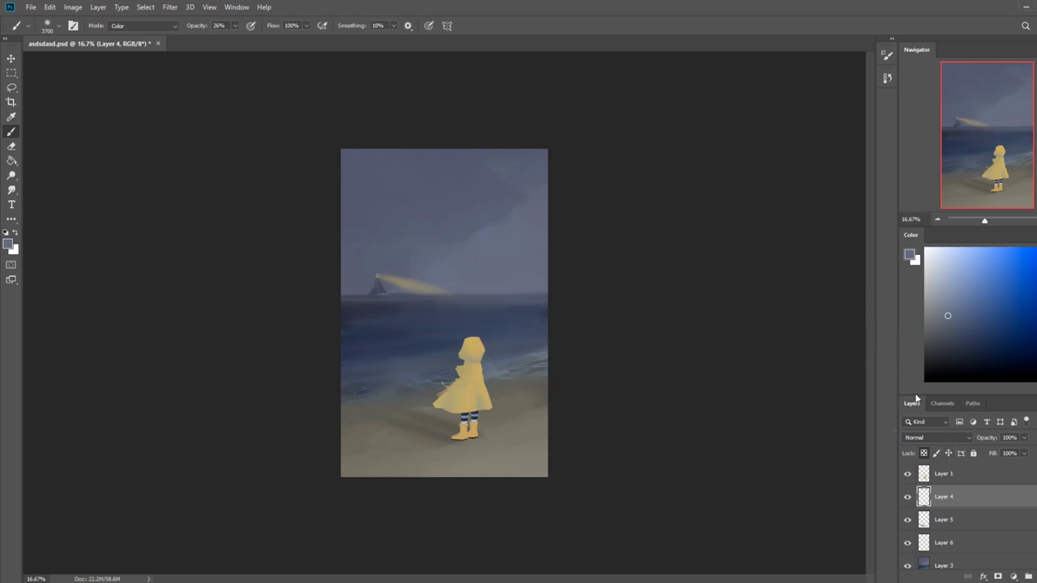
Lower Layer 4's saturation to -3 and tint the boots with the grey-blue Color brush.
key(i)
key(ctrl+u)
drag(696, 333, 695, 334)
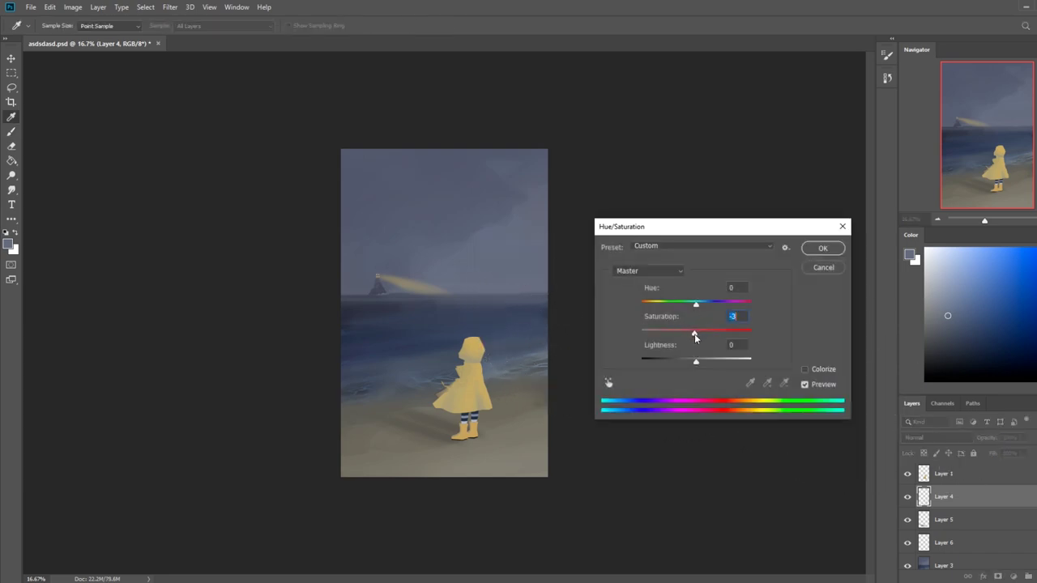
click(822, 248)
key(b)
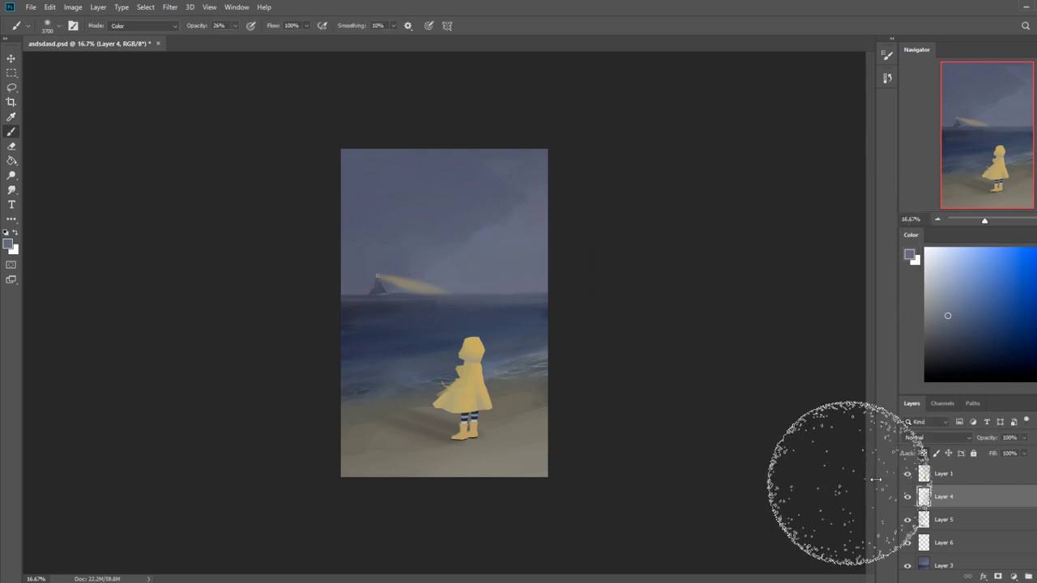
Make Layer 3 active and set the Dodge tool to 6% exposure for highlights.
click(975, 559)
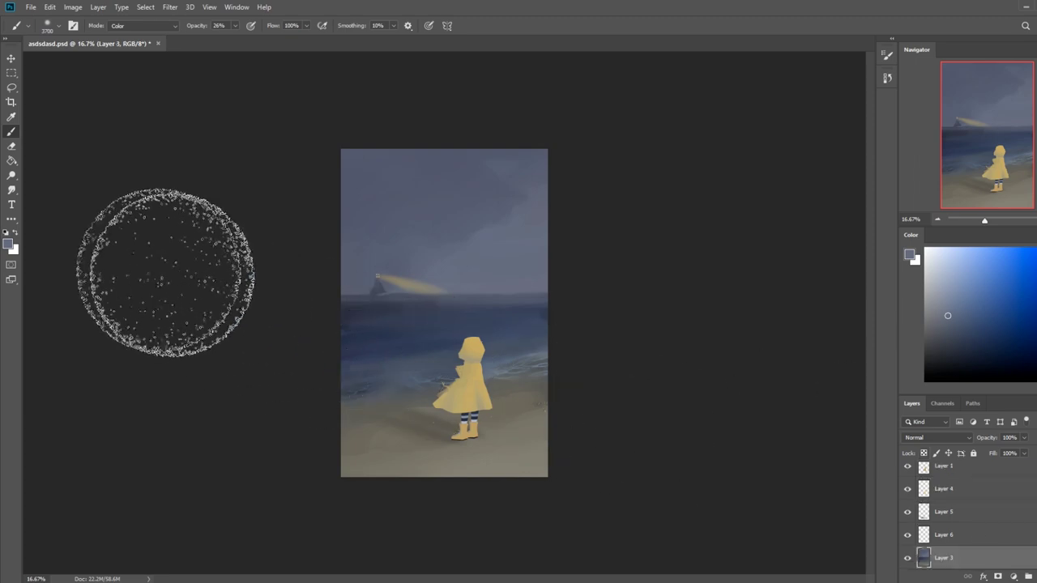
click(12, 175)
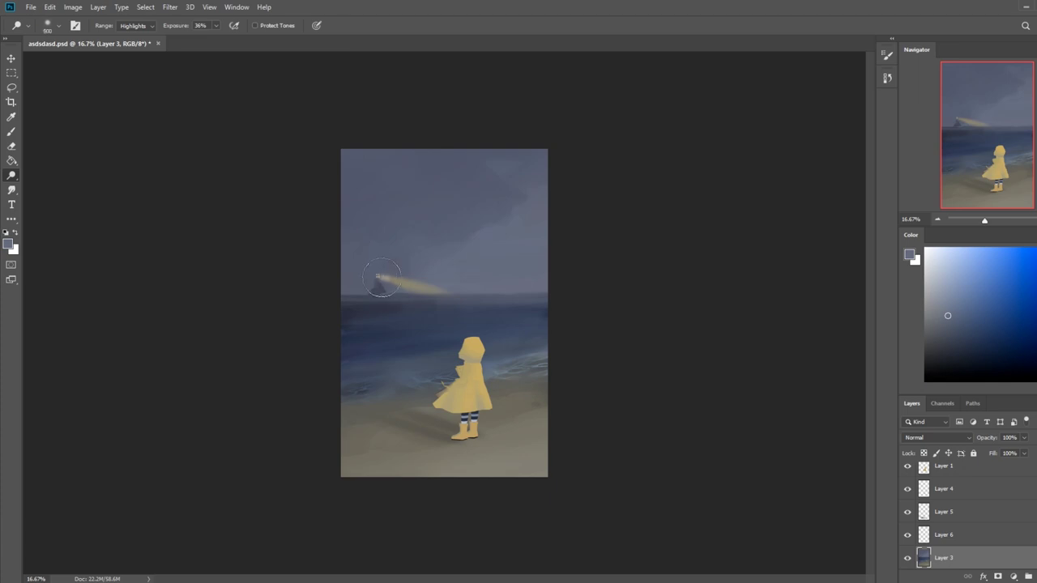
click(216, 26)
drag(203, 40, 199, 38)
Check the light beam on Layer 6 by hiding and showing it, and merge it down into Layer 3.
click(909, 536)
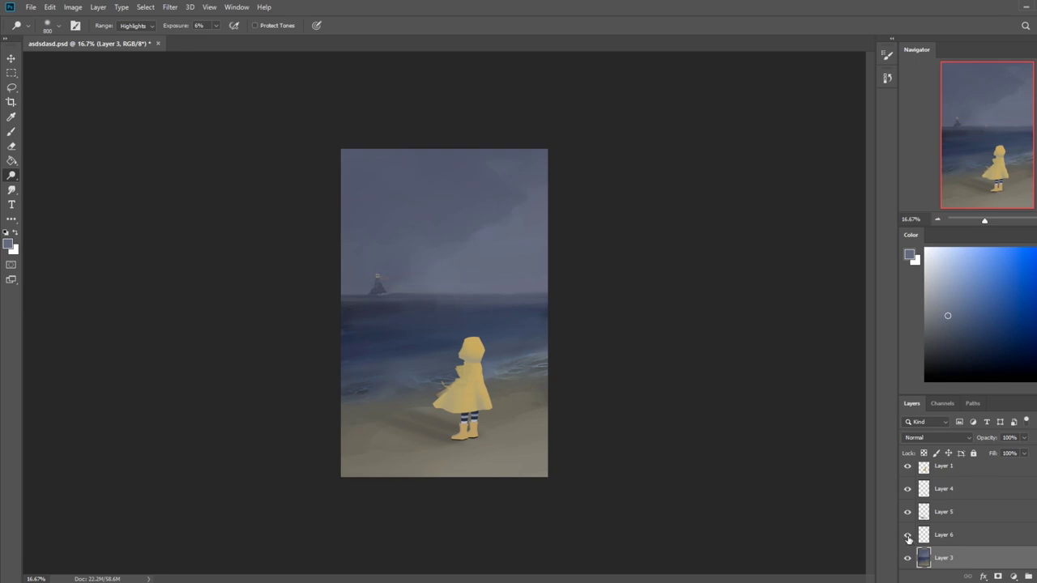
click(908, 536)
right_click(961, 536)
click(972, 393)
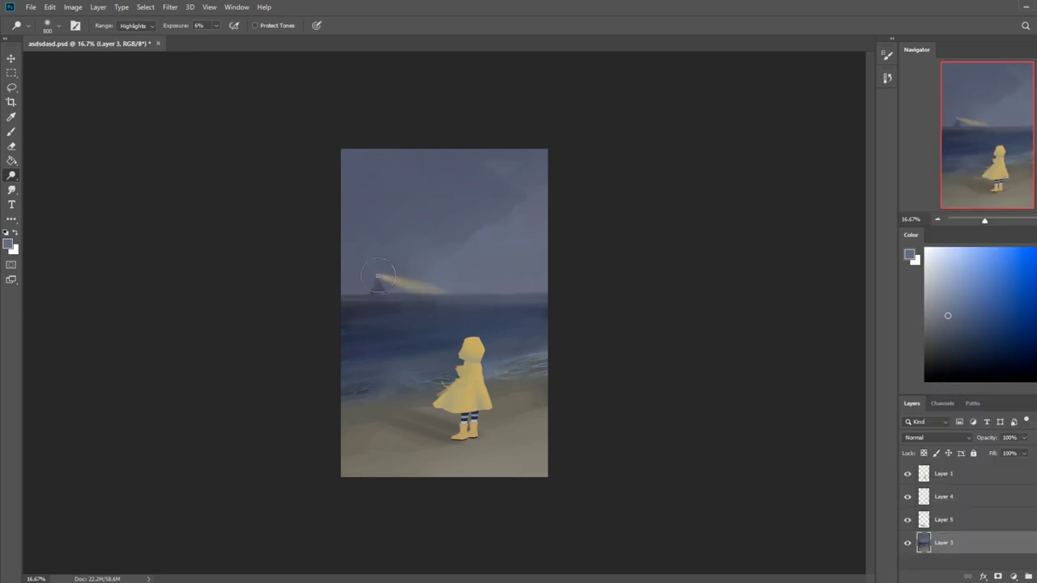
Dodge the sky and horizon highlights on Layer 3 with Protect Tones enabled, enlarging the brush to 2300 px.
key(ctrl)
key(bracketright)
key(bracketright)
key(bracketright)
mouse_move(486, 307)
mouse_down()
mouse_move(443, 296)
mouse_move(470, 308)
mouse_up()
click(12, 192)
click(11, 176)
key(bracketright)
key(bracketright)
key(bracketright)
key(bracketright)
key(bracketright)
key(bracketright)
key(bracketright)
key(bracketright)
key(bracketright)
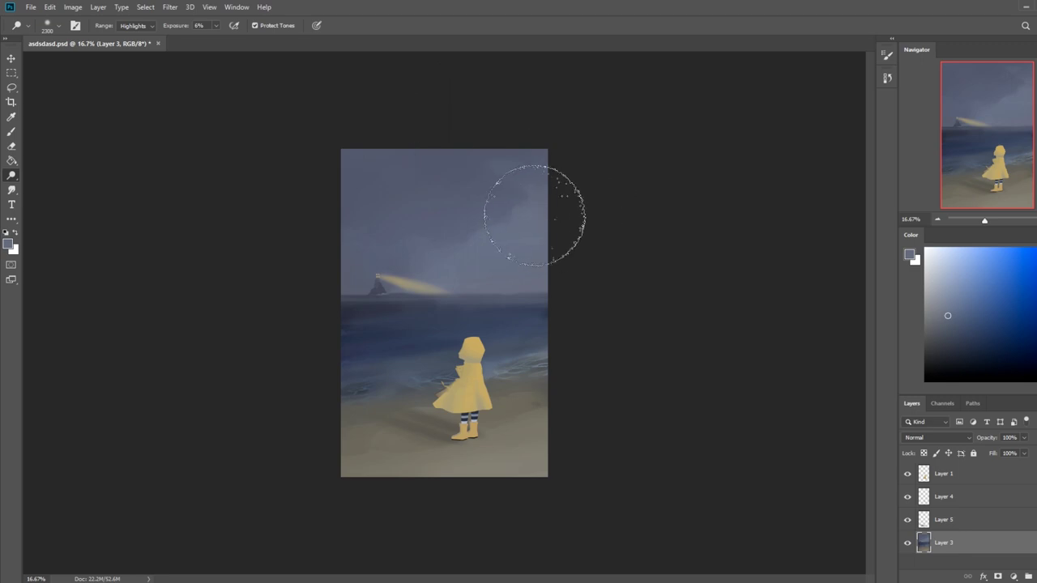
key(ctrl)
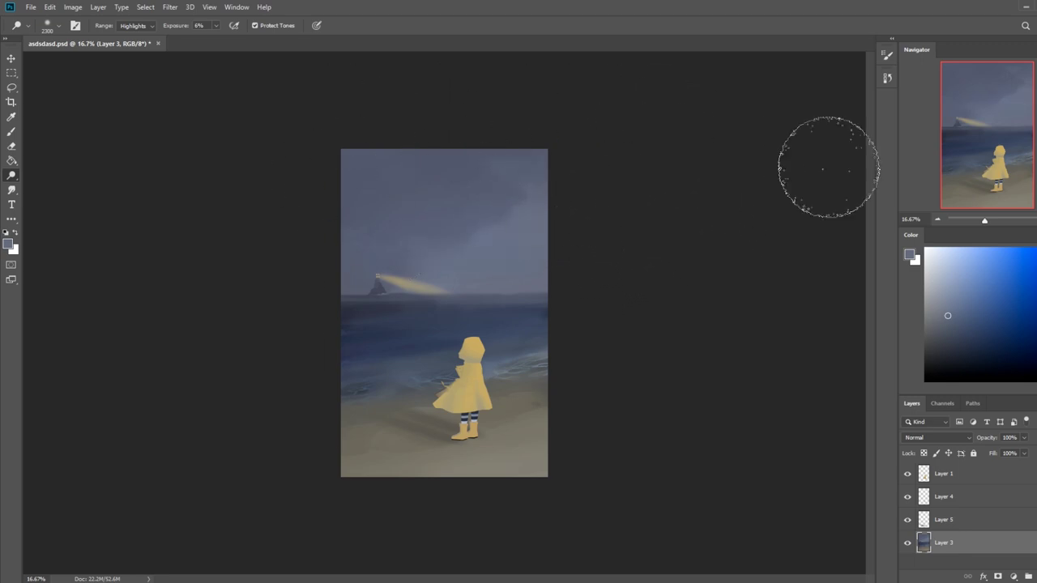
Choose the narrow 82 px brush from the Istebraks Sketching Brushes set for painting.
key(b)
right_click(412, 264)
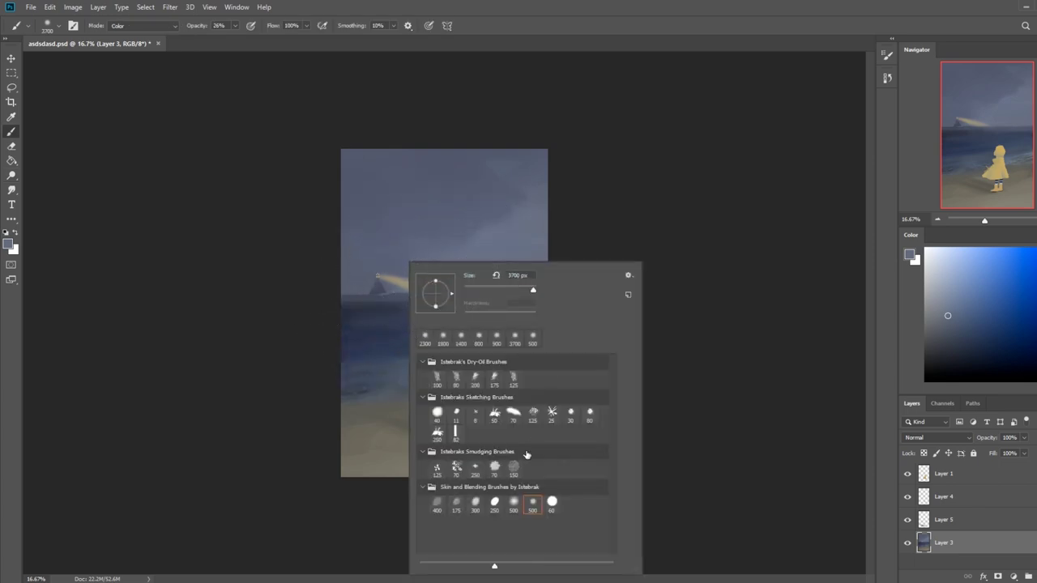
click(515, 504)
click(534, 502)
double_click(458, 432)
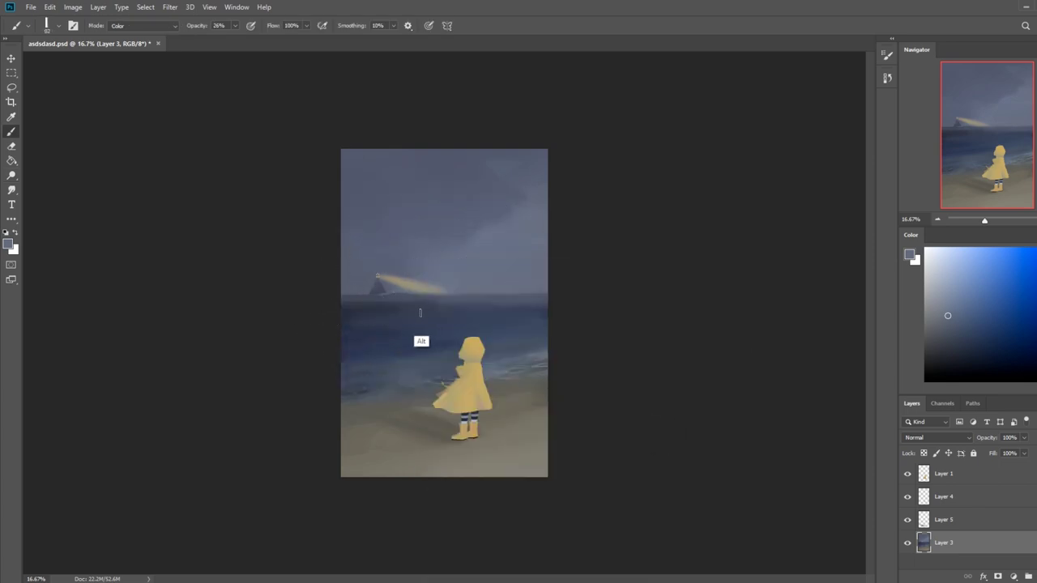
Set the brush's blending mode to Normal and sample colours from the sea and the sand.
alt+click(421, 310)
click(157, 29)
click(153, 35)
alt+click(541, 427)
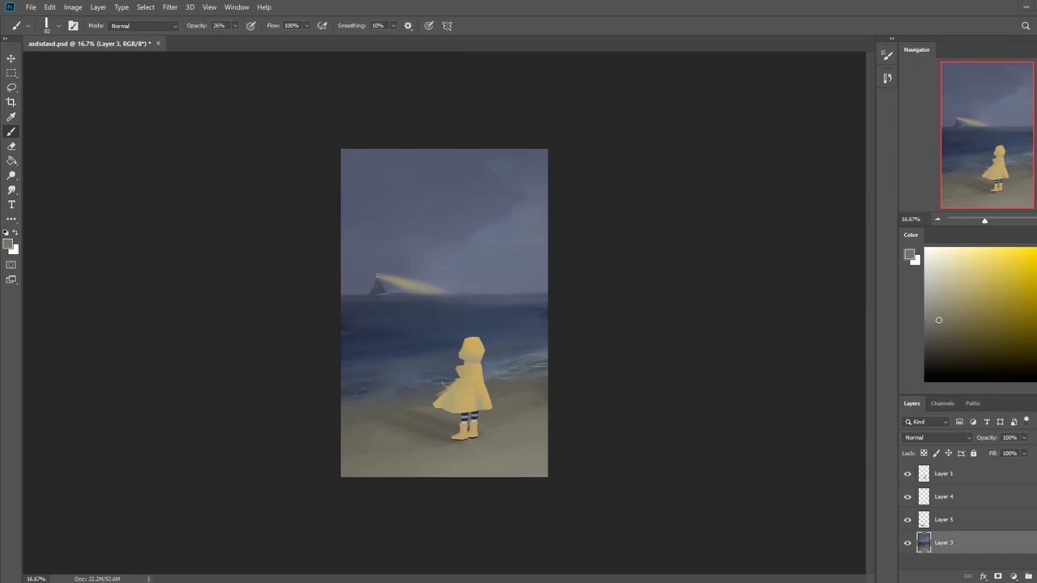
Switch to the stormy beach image search in the browser and preview the Dale Jackson painting and the Stormy Beach YouTube picture.
key(alt+Tab)
click(539, 229)
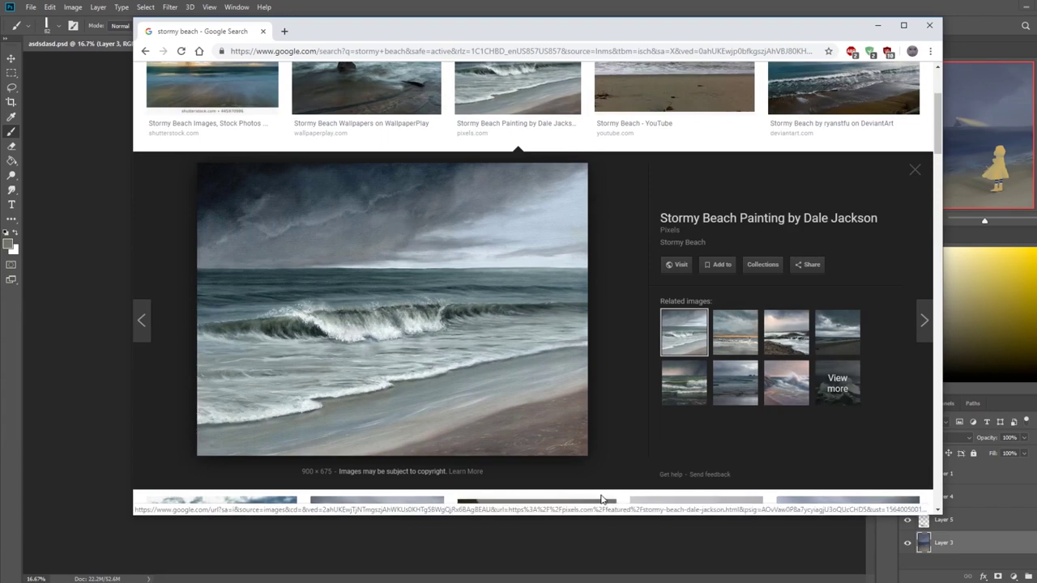
scroll(636, 299, up, 2)
click(682, 240)
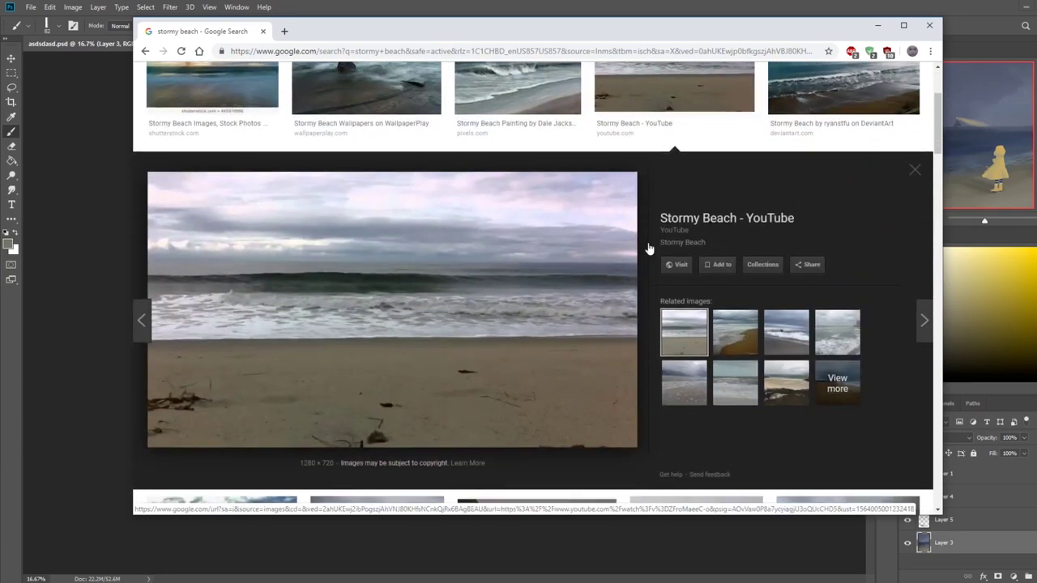
Search images for "stormy beach overcast" and examine the Wide Angle Seascape overcast photo.
scroll(620, 303, up, 2)
click(358, 85)
text(overcast)
key(Return)
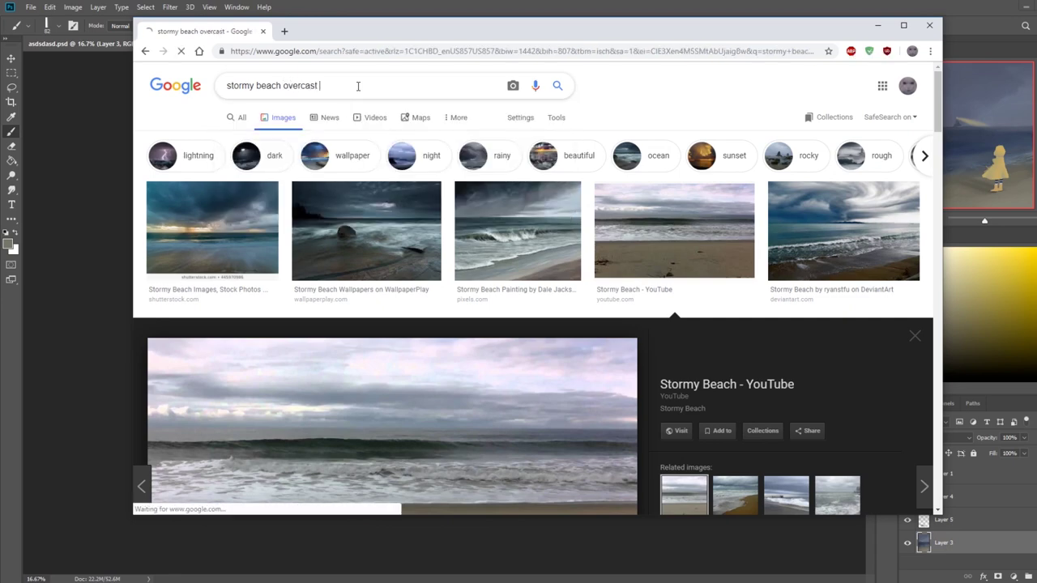
click(417, 256)
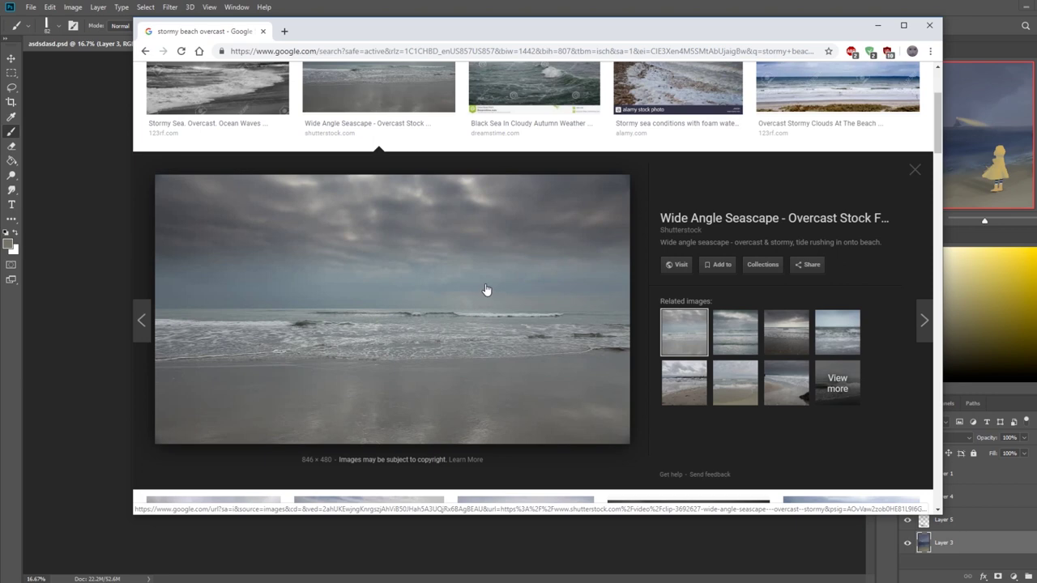
scroll(622, 325, up, 1)
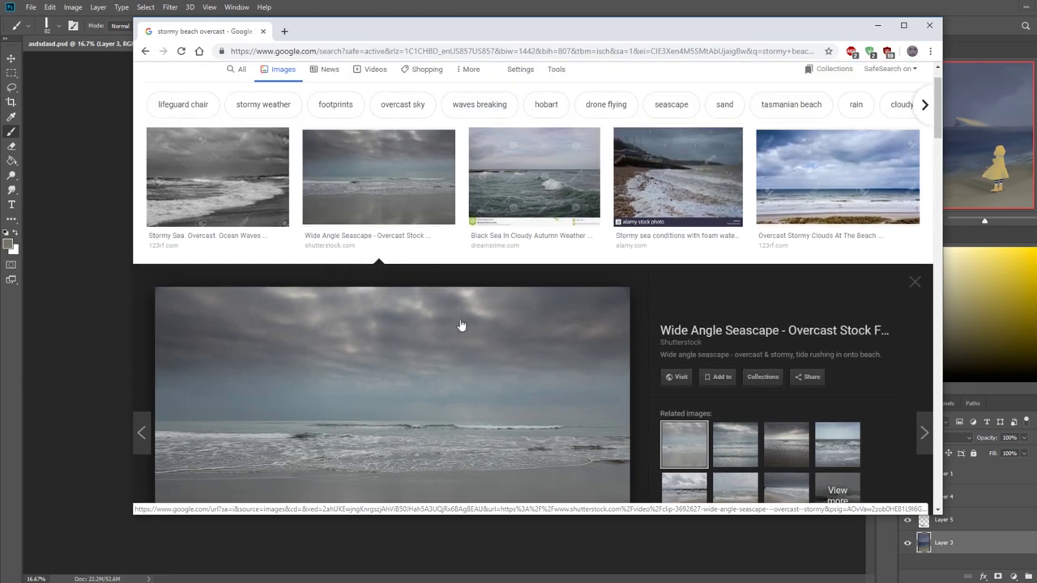
scroll(511, 311, down, 2)
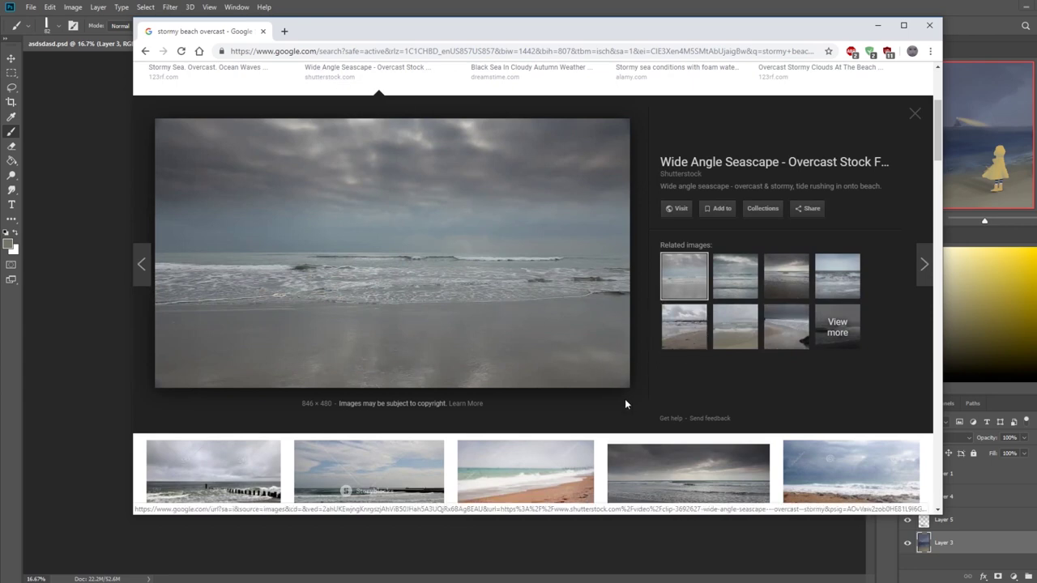
Preview the Twenty20 stormy beach stock photo from further down the results and return to Photoshop.
scroll(625, 401, down, 2)
scroll(625, 403, down, 2)
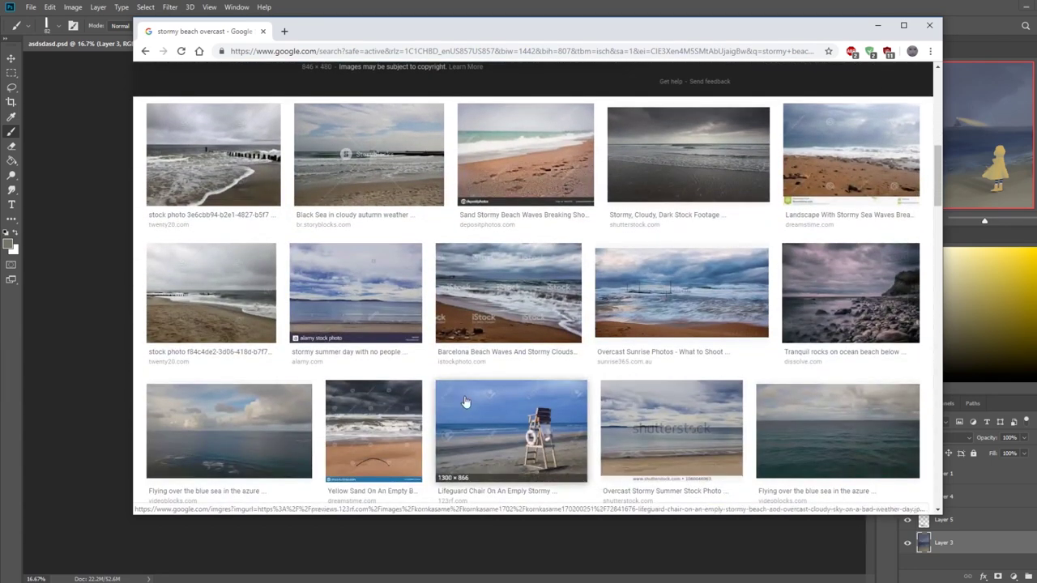
click(227, 300)
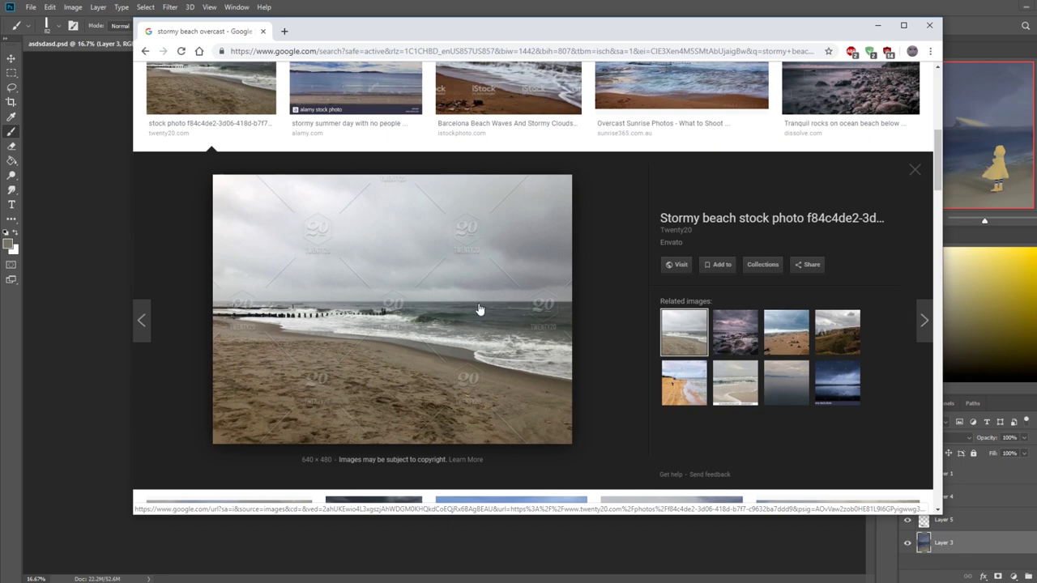
click(748, 6)
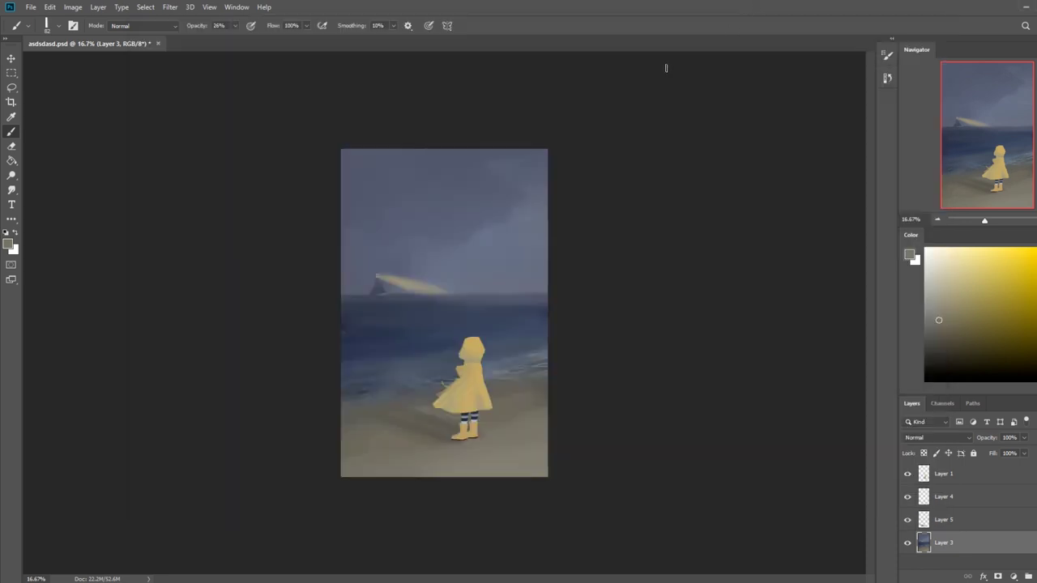
Lasso wave shapes across the sea on Layer 3 and hide the selection outline for painting.
key(l)
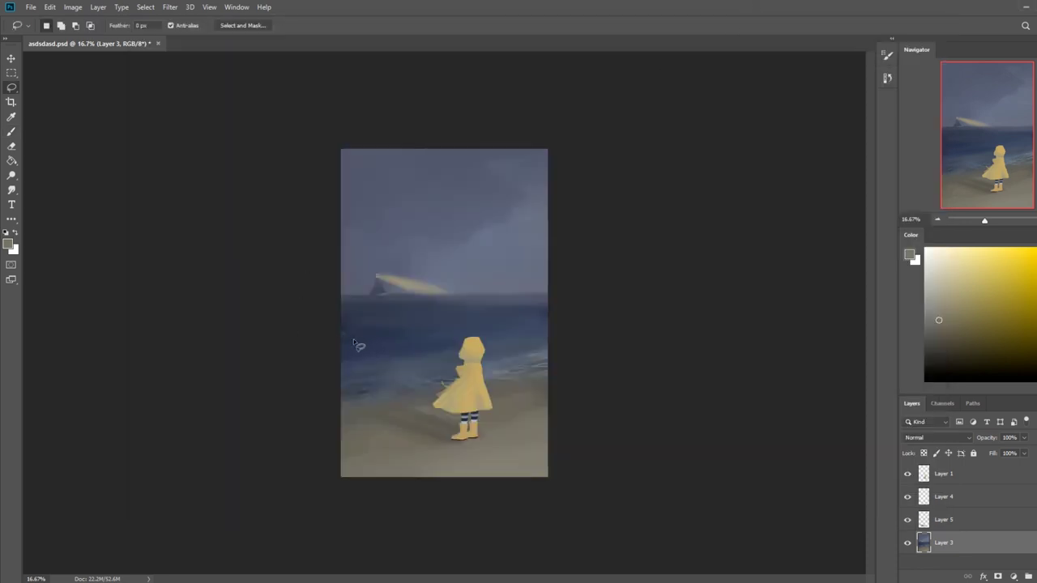
mouse_move(354, 343)
mouse_down()
mouse_move(455, 340)
mouse_move(350, 347)
mouse_up()
key(shift)
mouse_move(412, 327)
mouse_down()
mouse_move(551, 328)
mouse_move(456, 328)
mouse_up()
key(ctrl+z)
key(shift)
mouse_move(362, 325)
mouse_down()
mouse_move(445, 317)
mouse_move(461, 318)
mouse_move(405, 325)
mouse_move(510, 330)
mouse_up()
key(ctrl+z)
key(shift)
key(b)
key(ctrl+h)
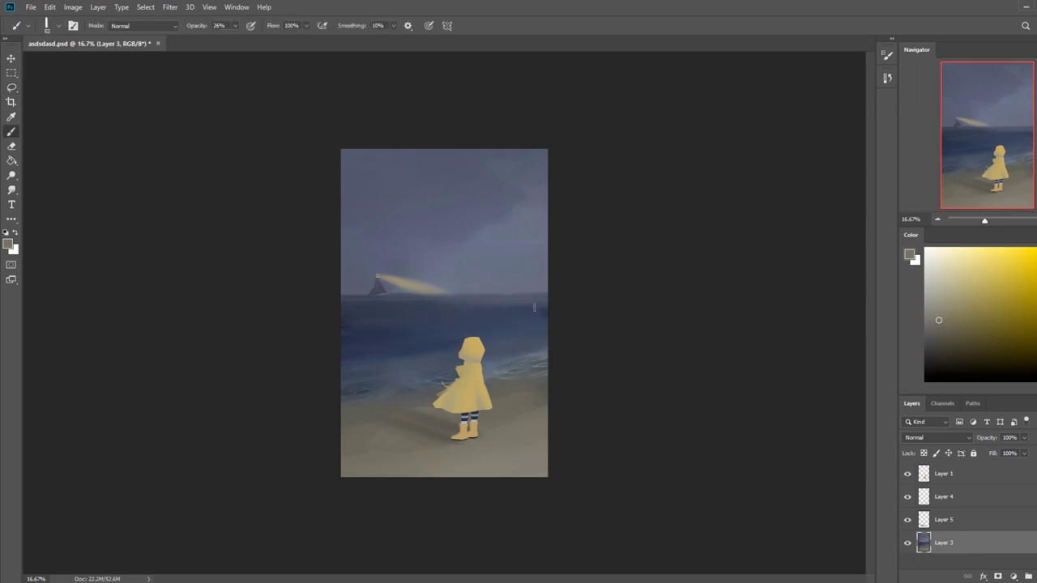
Sample a dark blue from the sea and paint the wave shapes with the soft 500 px Skin and Blending brush.
alt+click(350, 359)
right_click(410, 315)
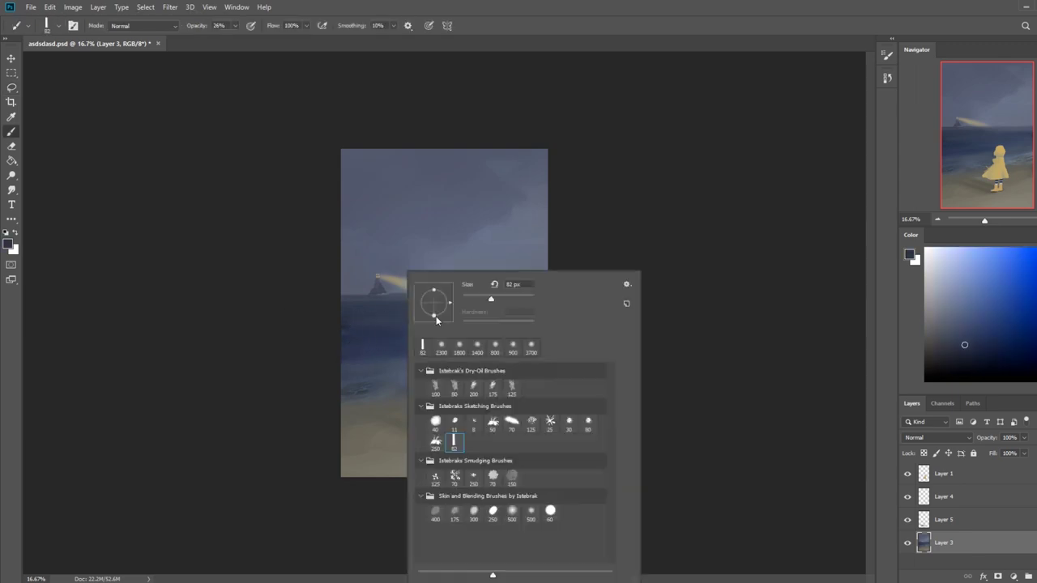
click(533, 524)
click(695, 451)
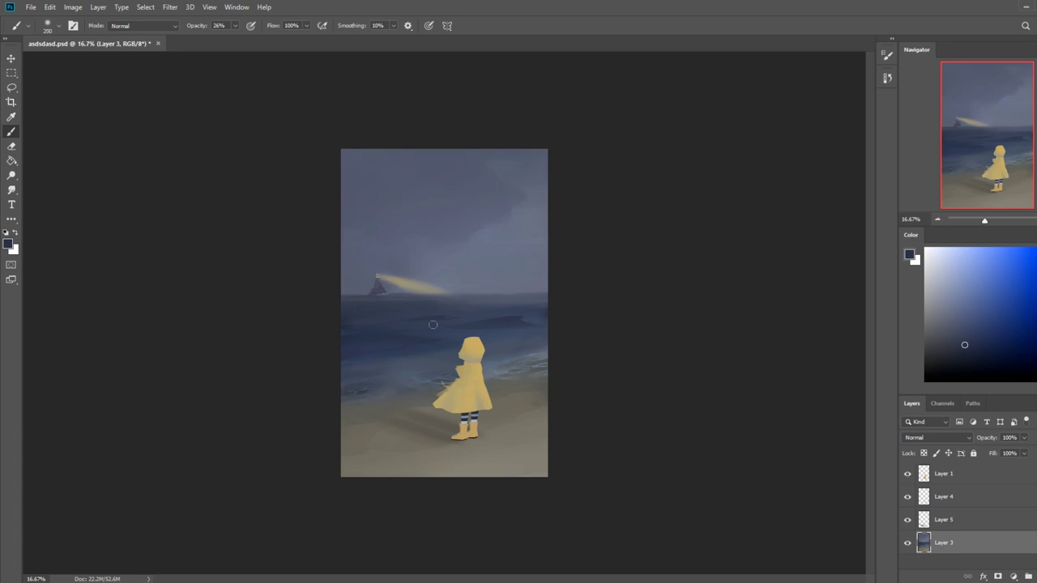
Burn the shadows of the waves below the horizon on Layer 3, lowering the exposure to 10%.
click(14, 191)
click(46, 202)
click(14, 176)
click(49, 186)
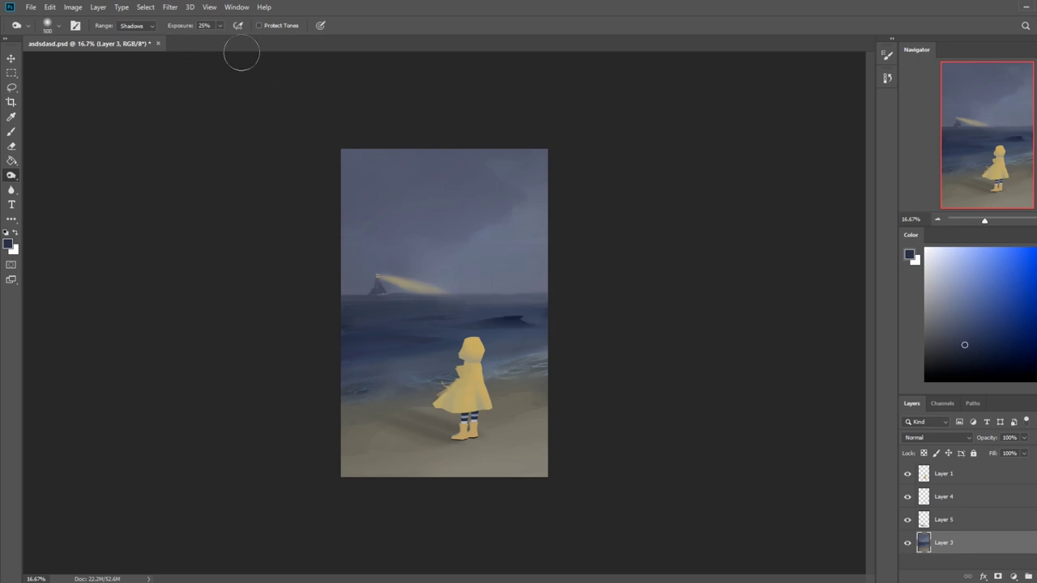
drag(218, 25, 210, 41)
mouse_move(536, 314)
mouse_down()
mouse_move(348, 325)
mouse_move(530, 297)
mouse_move(541, 310)
mouse_move(462, 305)
mouse_up()
drag(221, 26, 224, 42)
mouse_move(536, 314)
mouse_down()
mouse_move(367, 327)
mouse_move(495, 306)
mouse_move(377, 308)
mouse_up()
click(219, 28)
click(224, 39)
mouse_move(545, 300)
mouse_down()
mouse_move(350, 319)
mouse_move(453, 302)
mouse_move(380, 313)
mouse_move(521, 307)
mouse_move(331, 336)
mouse_move(410, 333)
mouse_move(388, 340)
mouse_move(475, 309)
mouse_up()
Lasso a long wave band behind the girl and shade it with dark blue sampled from the sea, enlarging the brush to 1500 px.
key(l)
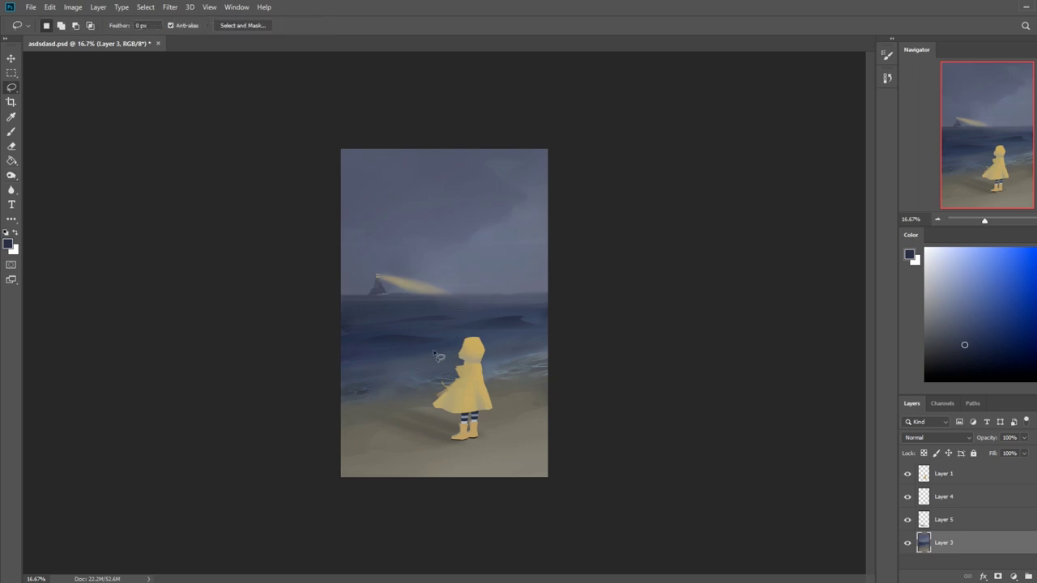
mouse_move(468, 350)
mouse_down()
mouse_move(398, 364)
mouse_move(508, 355)
mouse_move(346, 371)
mouse_up()
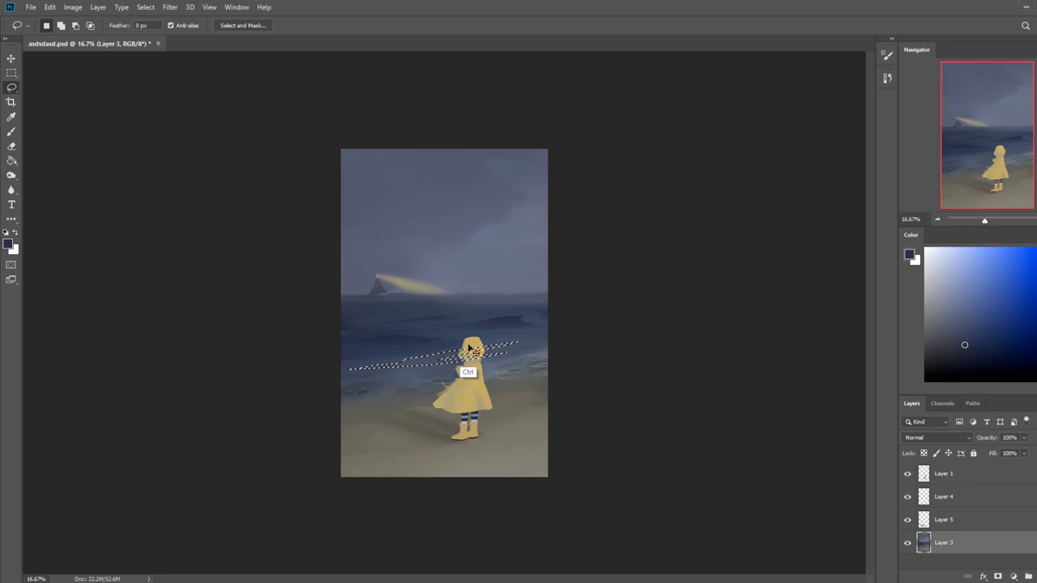
key(ctrl+d)
key(b)
alt+click(511, 319)
key(bracketright)
key(bracketright)
key(bracketright)
key(bracketright)
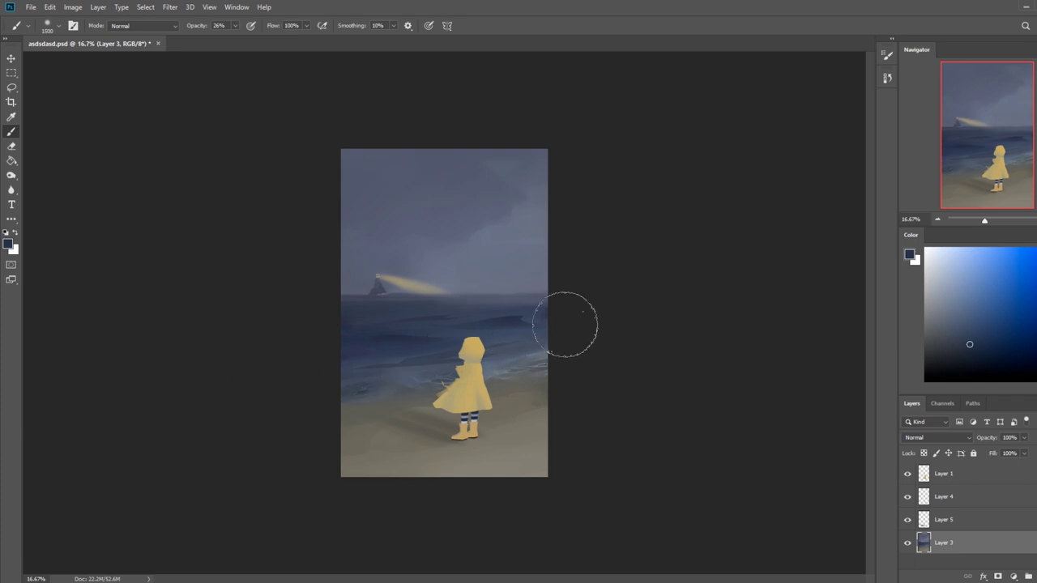
Deselect the wave band and blend the sea's waves with the Smudge tool at 15% strength.
key(m)
right_click(439, 306)
click(460, 312)
mouse_move(11, 175)
mouse_down()
mouse_move(39, 176)
mouse_move(13, 191)
mouse_move(38, 201)
mouse_move(59, 192)
mouse_up()
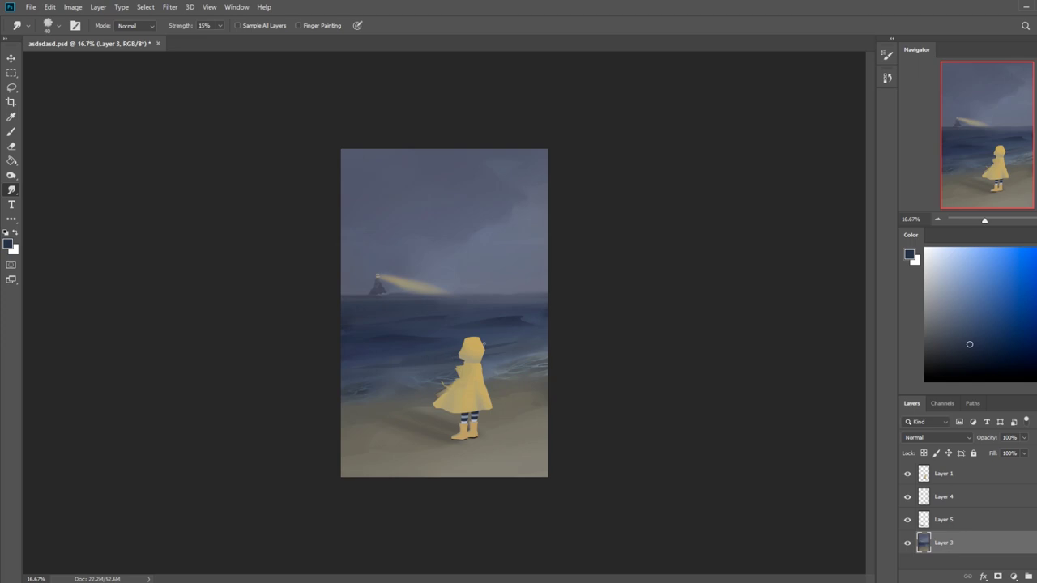
Choose the 80 px brush from Istebrak's Dry-Oil Brushes set and set its opacity to 54%.
key(b)
right_click(487, 302)
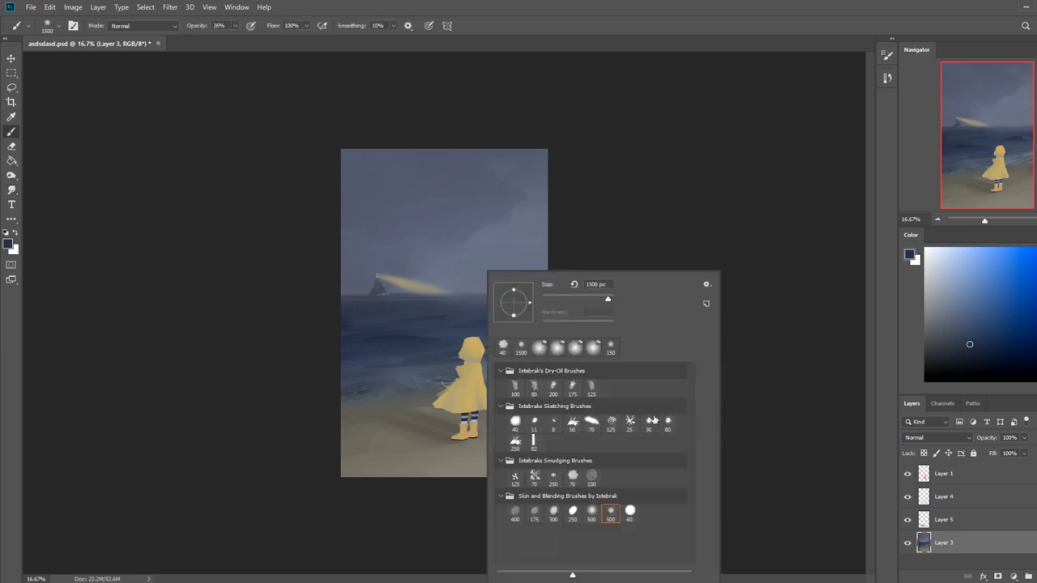
click(611, 517)
double_click(535, 387)
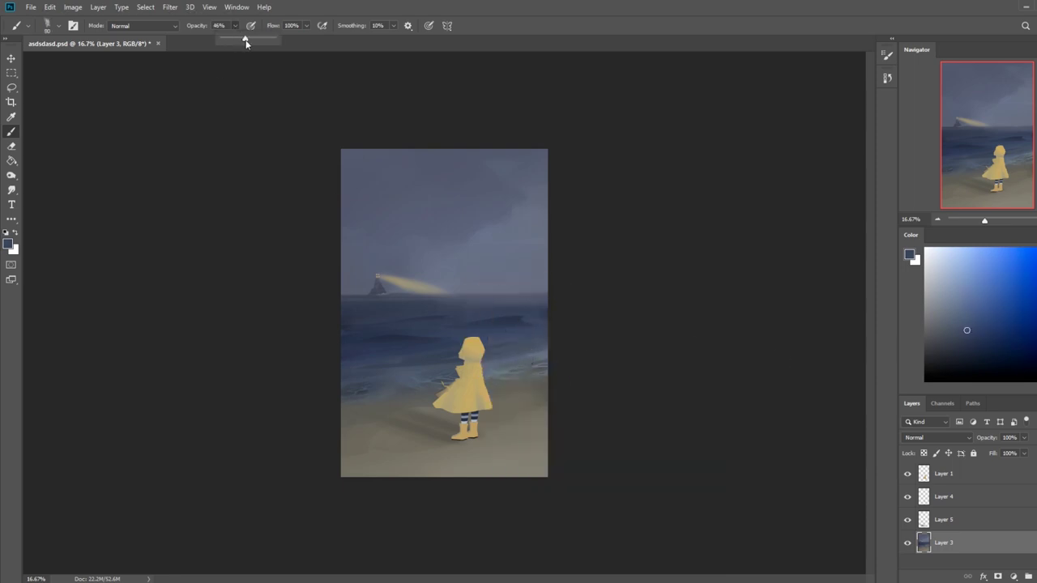
key(5)
key(4)
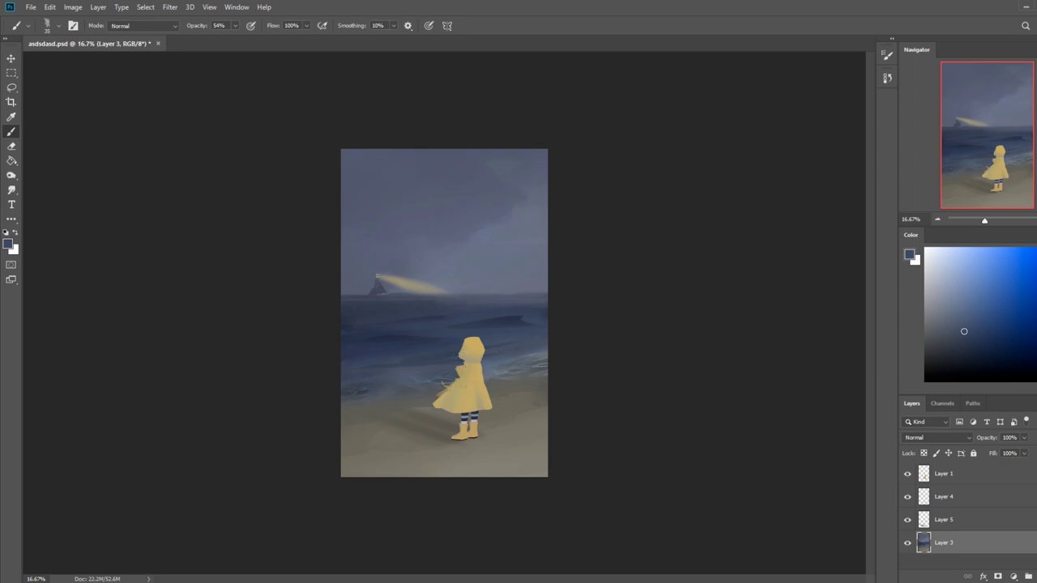
Recheck the beach reference photo in the browser, and lasso thin foam lines along the painting's shoreline with the selection outline hidden.
click(365, 527)
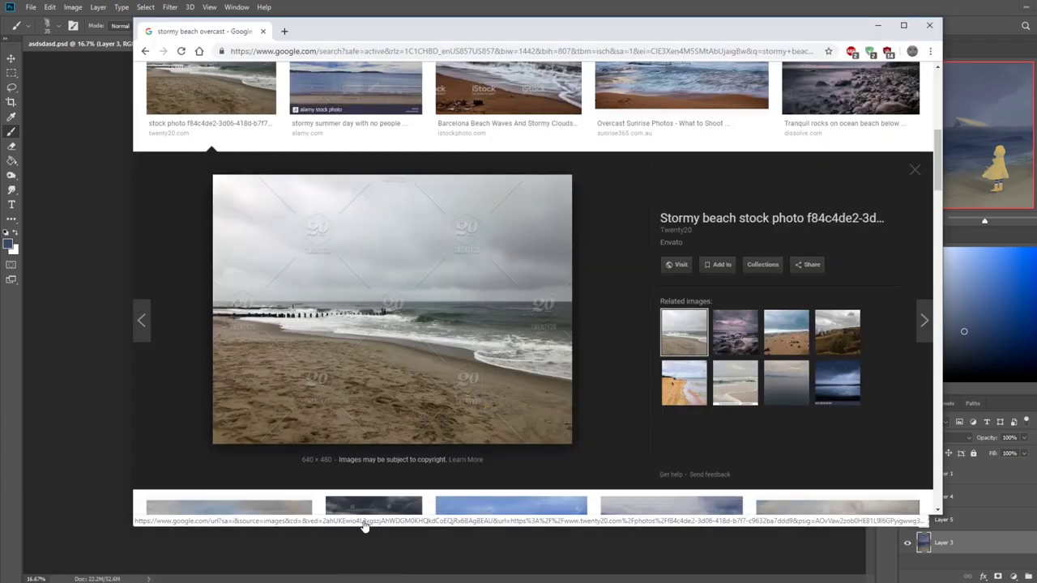
click(115, 382)
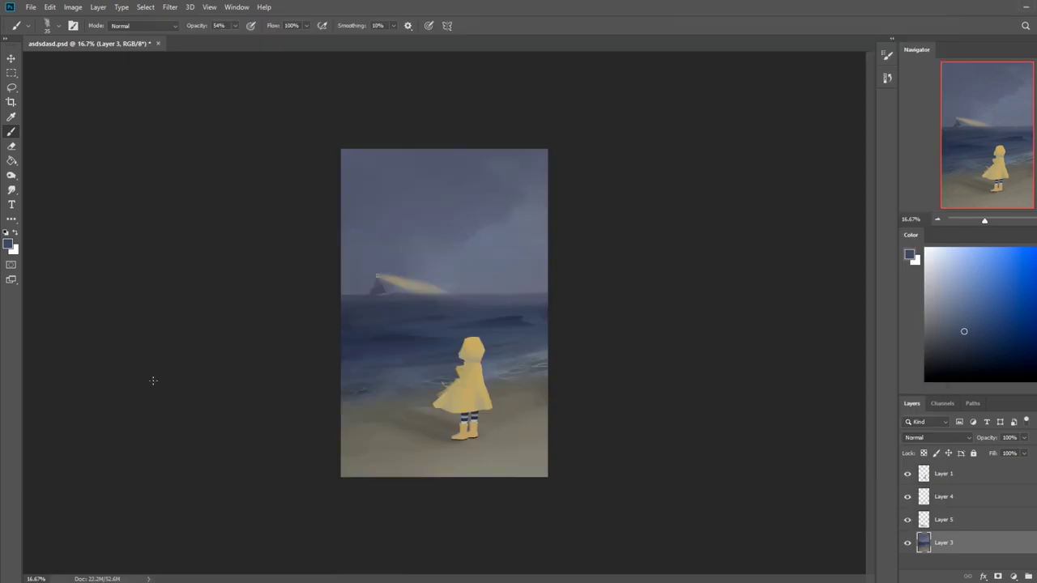
key(l)
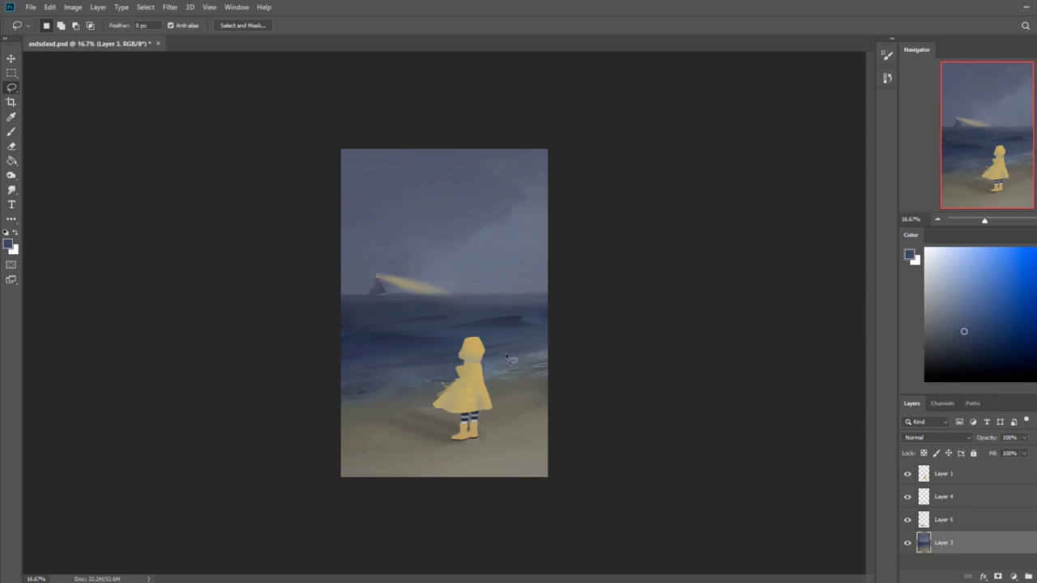
drag(518, 352, 361, 373)
key(shift)
mouse_move(430, 378)
mouse_down()
mouse_move(344, 397)
mouse_move(437, 374)
mouse_up()
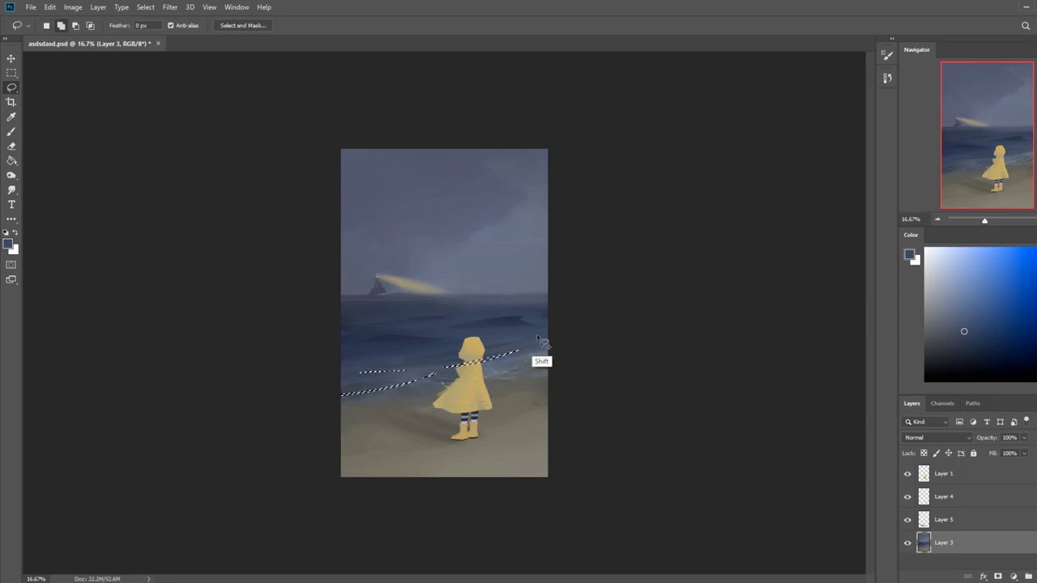
mouse_move(574, 342)
mouse_down()
mouse_move(472, 366)
mouse_move(603, 331)
mouse_up()
mouse_move(556, 358)
mouse_down()
mouse_move(509, 371)
mouse_move(559, 356)
mouse_up()
key(ctrl+h)
Pick a near-white blue and paint the selected foam lines along the shoreline with the Dry-Oil brush.
key(b)
drag(956, 269, 936, 247)
mouse_move(551, 360)
mouse_down()
mouse_move(357, 390)
mouse_move(205, 394)
mouse_move(235, 339)
mouse_move(624, 254)
mouse_up()
Undo the bright foam strokes and repaint the shoreline foam more faintly with the brush reduced to 200 px.
key(bracketleft)
key(bracketleft)
key(bracketleft)
key(bracketleft)
key(bracketleft)
key(bracketleft)
key(bracketleft)
key(bracketleft)
key(bracketleft)
key(bracketleft)
key(bracketleft)
key(bracketleft)
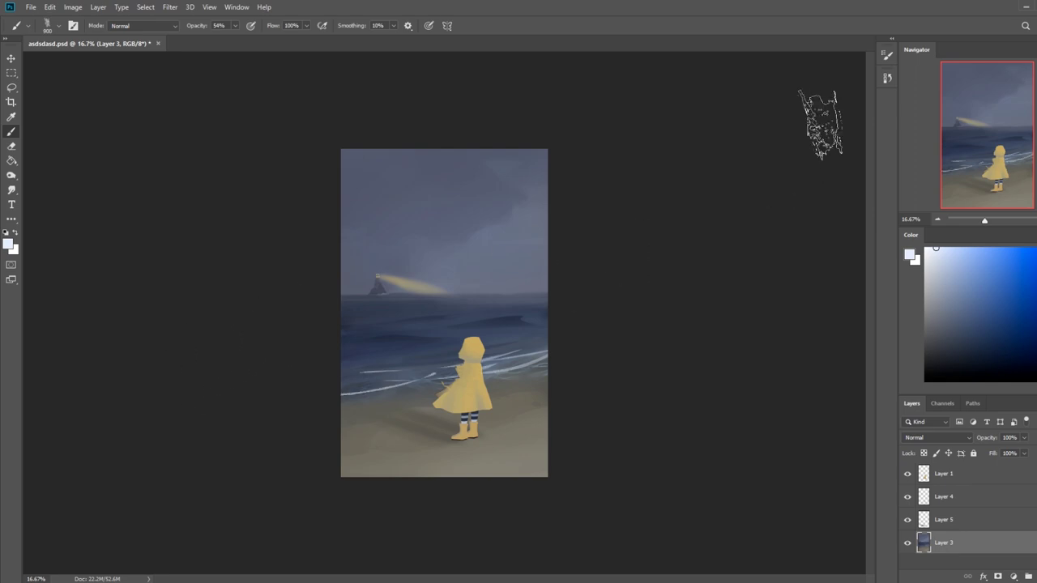
key(ctrl+z)
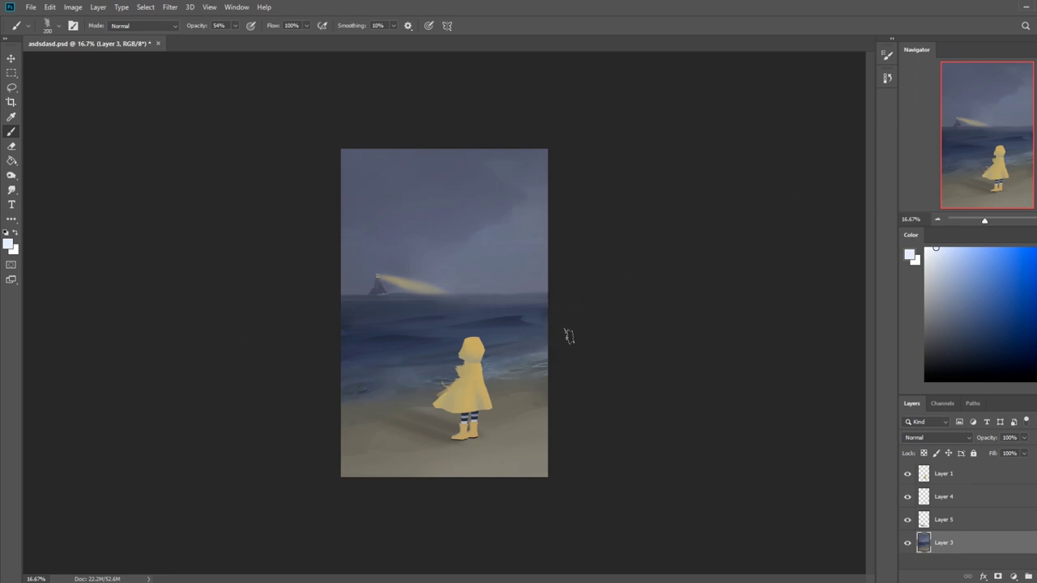
key(ctrl+shift+z)
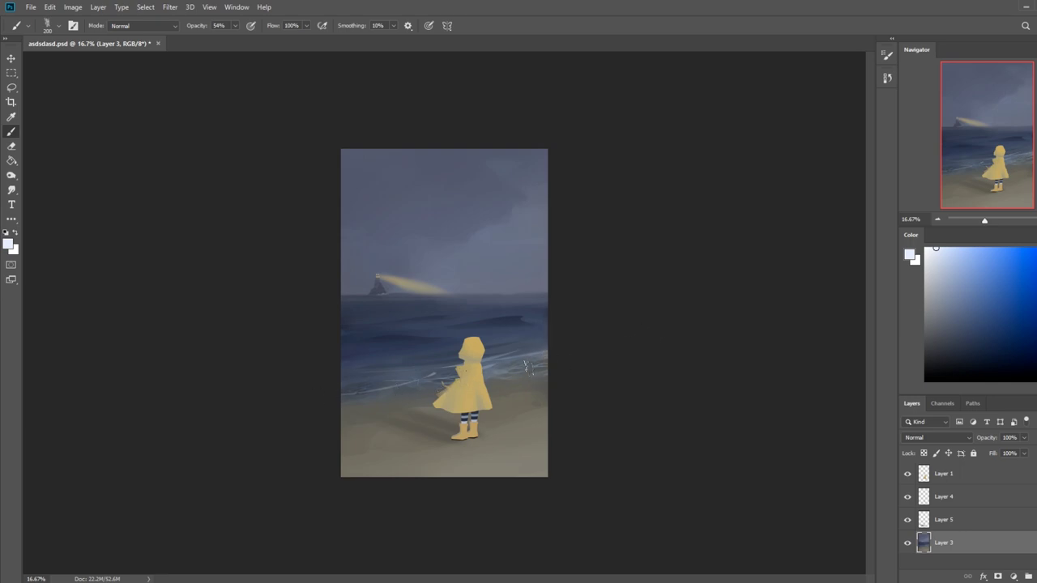
Deselect the foam lines and soften them with the Smudge tool at 15% strength.
key(m)
right_click(491, 339)
click(510, 344)
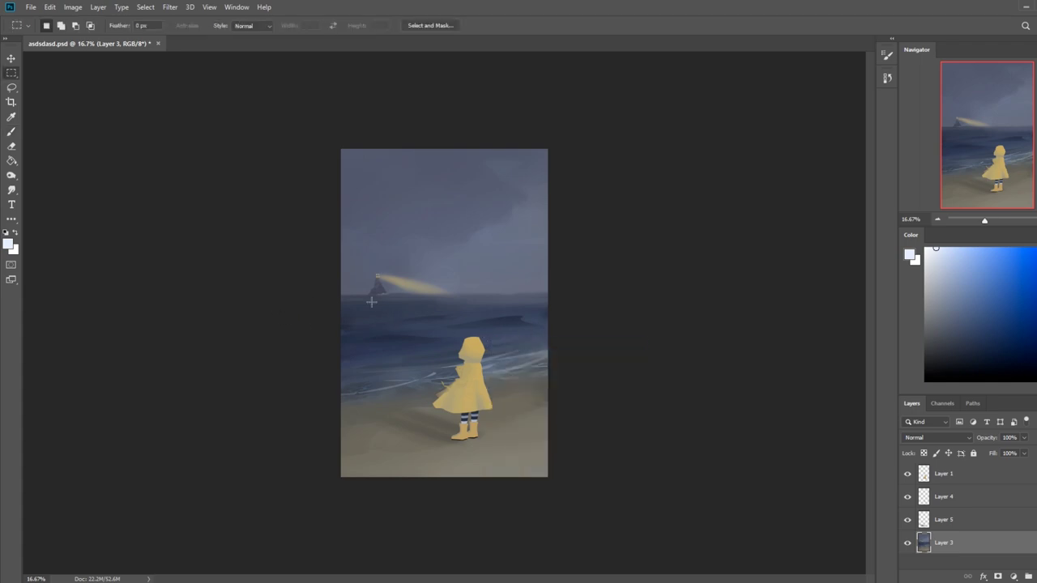
click(22, 179)
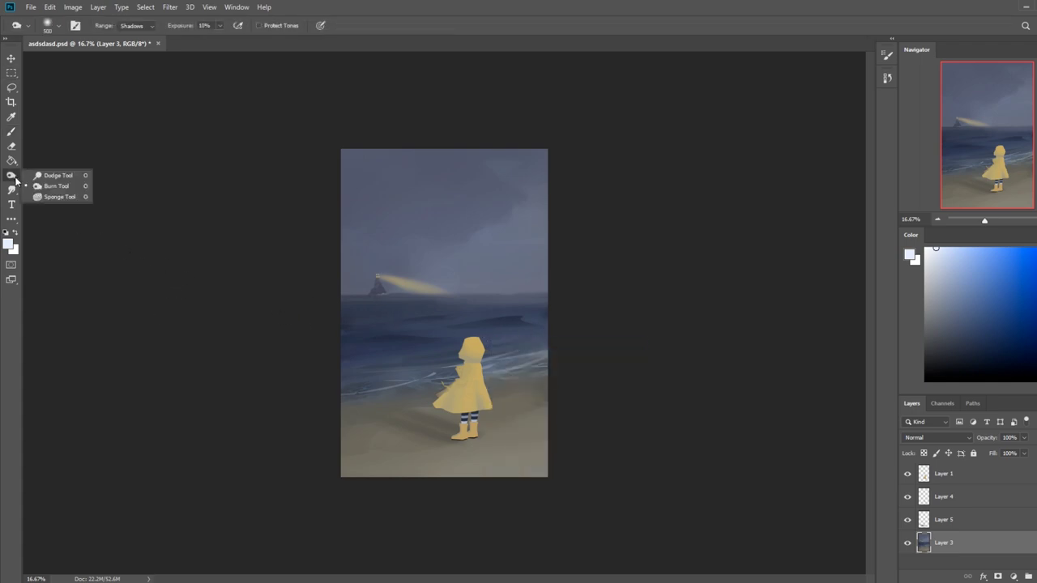
click(57, 173)
click(15, 191)
click(50, 213)
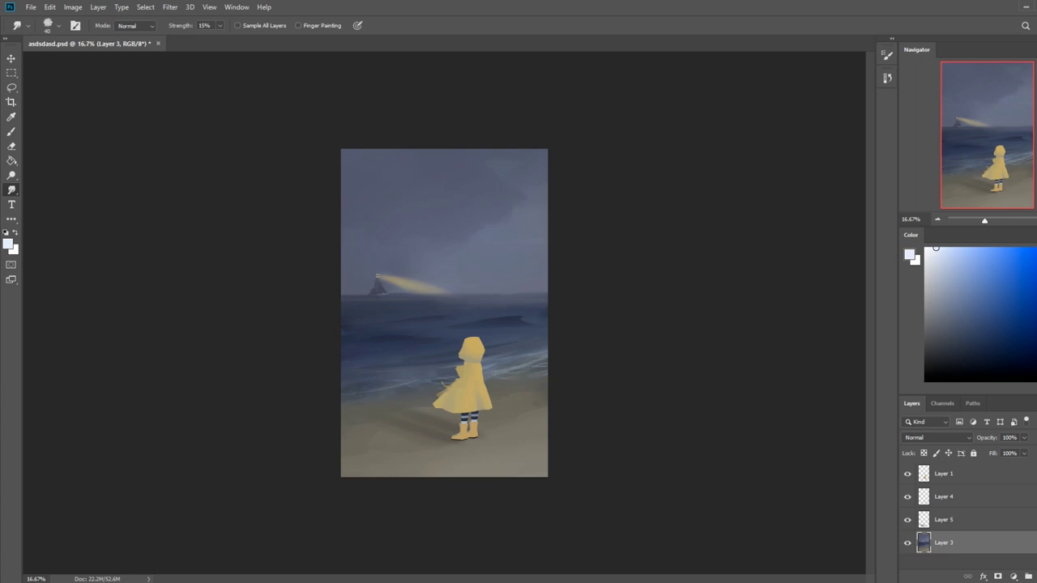
Lasso thin wave streaks on the water just below the horizon and sample a muted grey-blue from the horizon.
key(l)
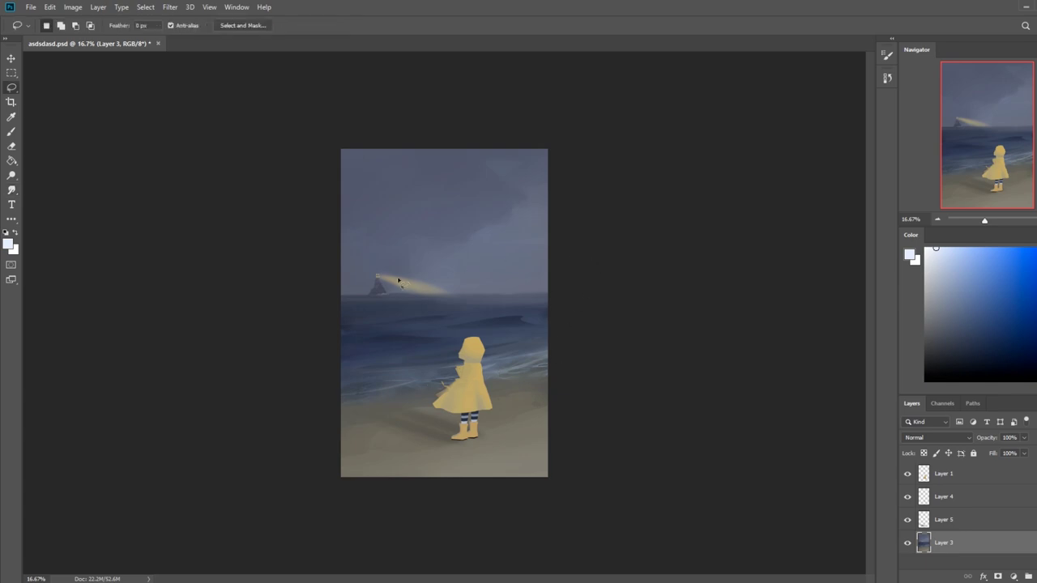
drag(445, 304, 345, 313)
mouse_move(411, 305)
mouse_down()
mouse_move(437, 299)
mouse_move(412, 303)
mouse_move(456, 317)
mouse_move(525, 305)
mouse_up()
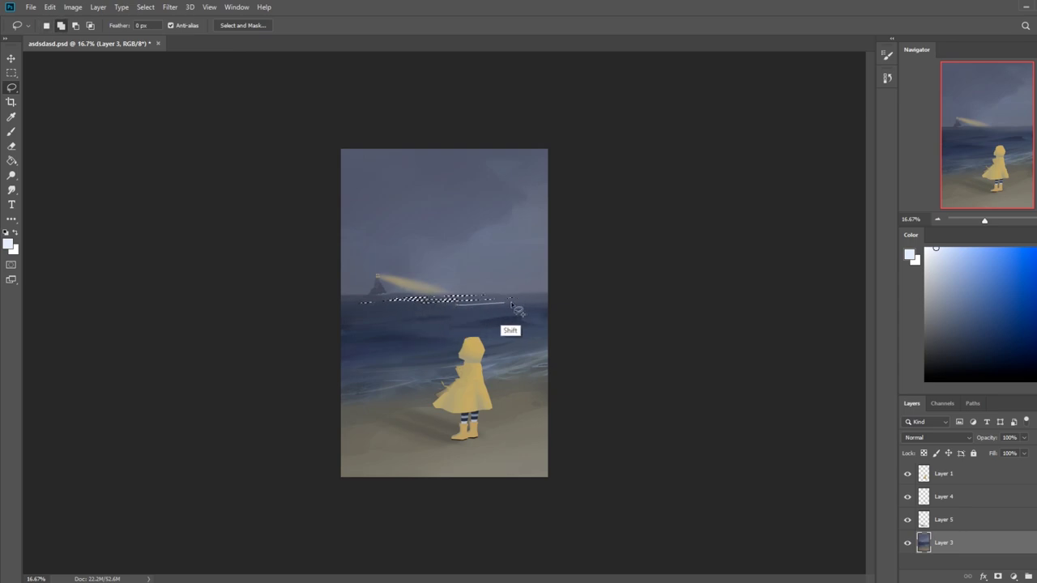
key(ctrl+d)
key(b)
alt+click(470, 311)
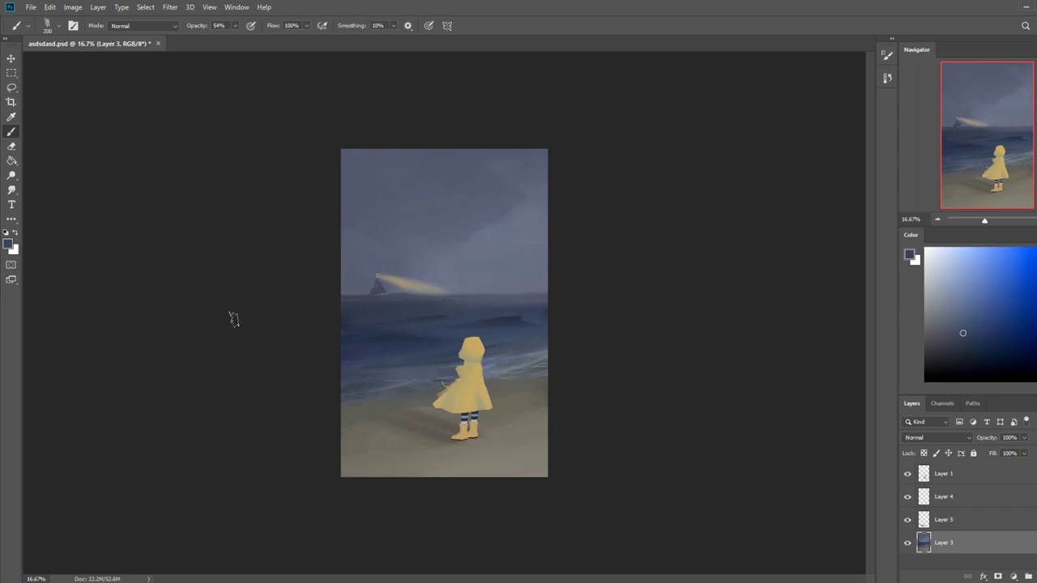
key(m)
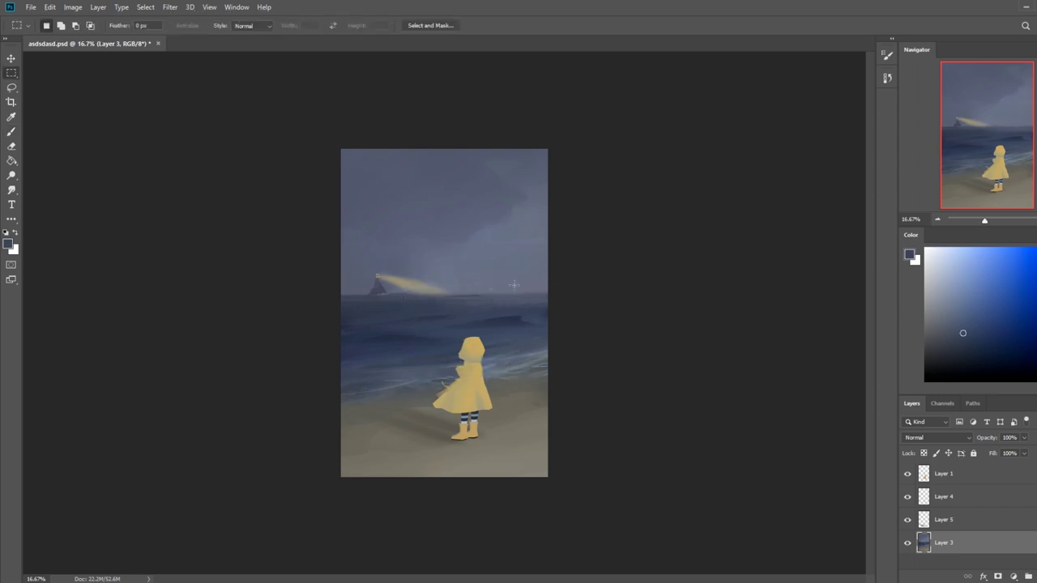
key(b)
alt+click(484, 293)
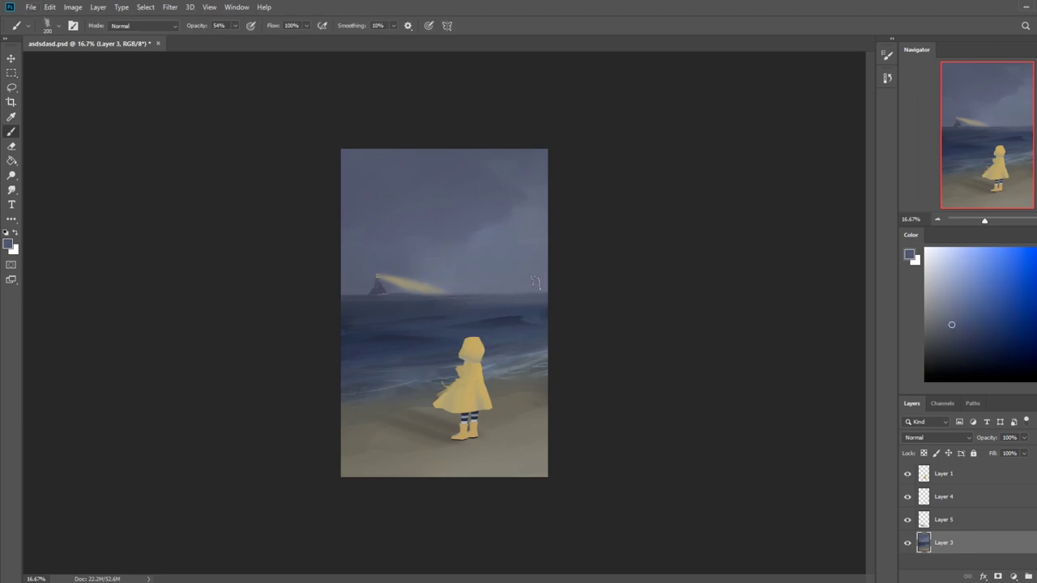
Add more thin streaks to the lasso selection across the distant water and hide the selection outline.
key(l)
key(shift)
mouse_move(459, 306)
mouse_down()
mouse_move(413, 313)
mouse_move(451, 311)
mouse_up()
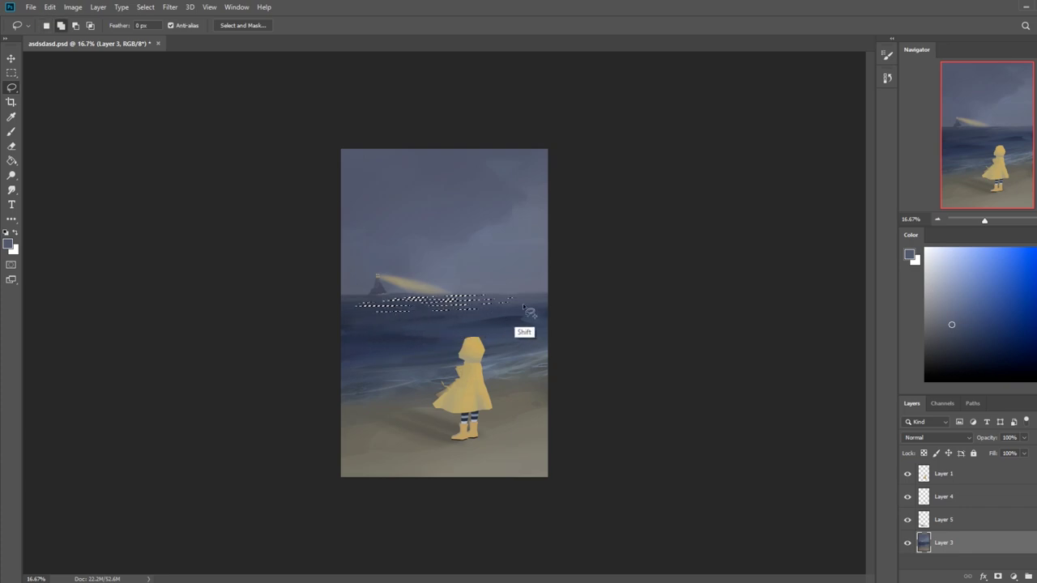
key(ctrl+h)
key(b)
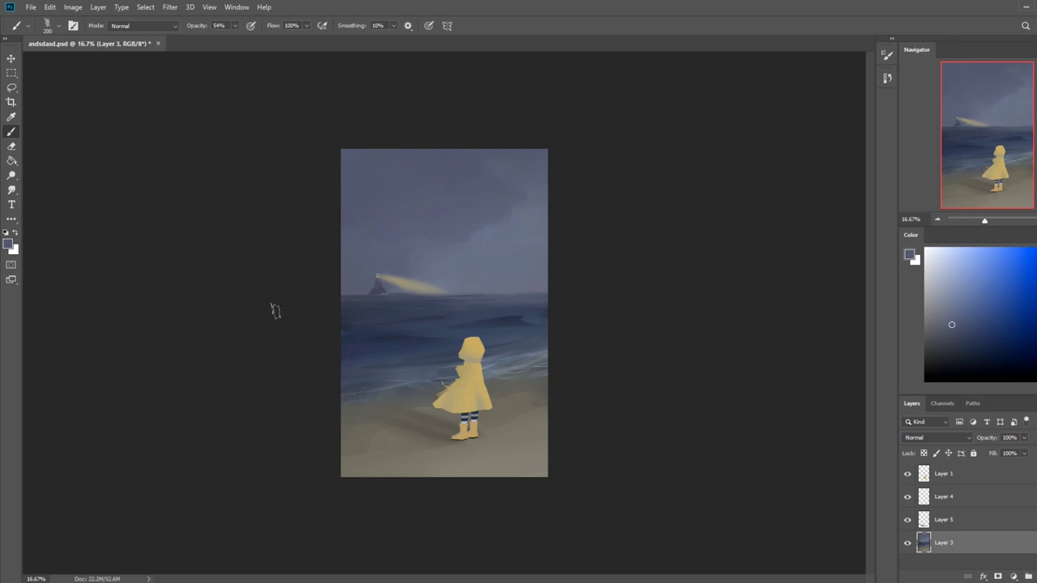
Soften the distant wave streaks below the horizon with the Smudge tool at 15% strength.
right_click(455, 307)
click(480, 316)
click(12, 190)
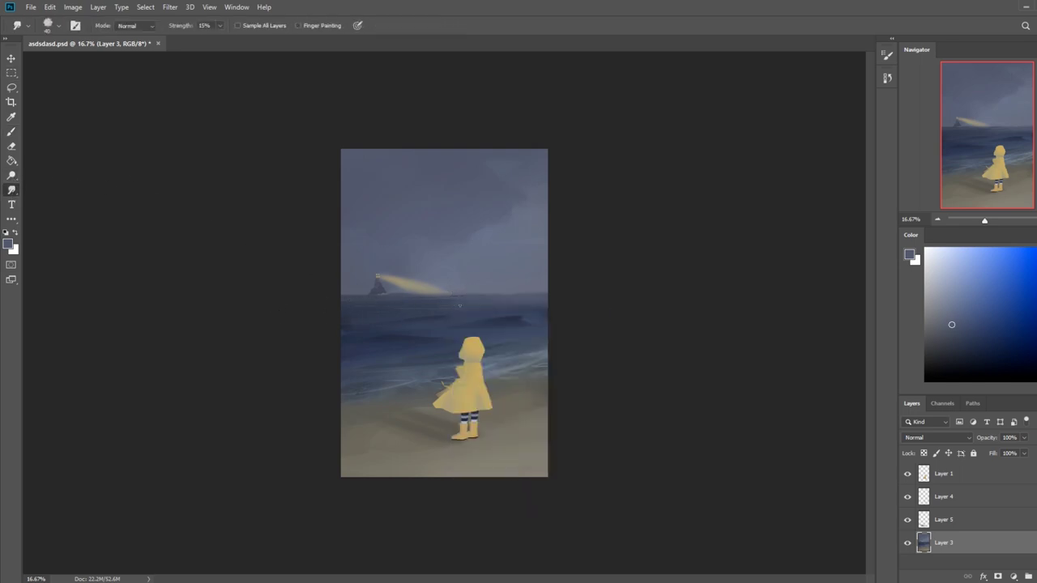
key(b)
right_click(473, 315)
click(647, 207)
key(m)
right_click(472, 278)
click(547, 256)
click(11, 190)
Add a new top layer and set up the 500 px soft blending brush with a grey-blue sampled from the sky.
key(b)
right_click(469, 314)
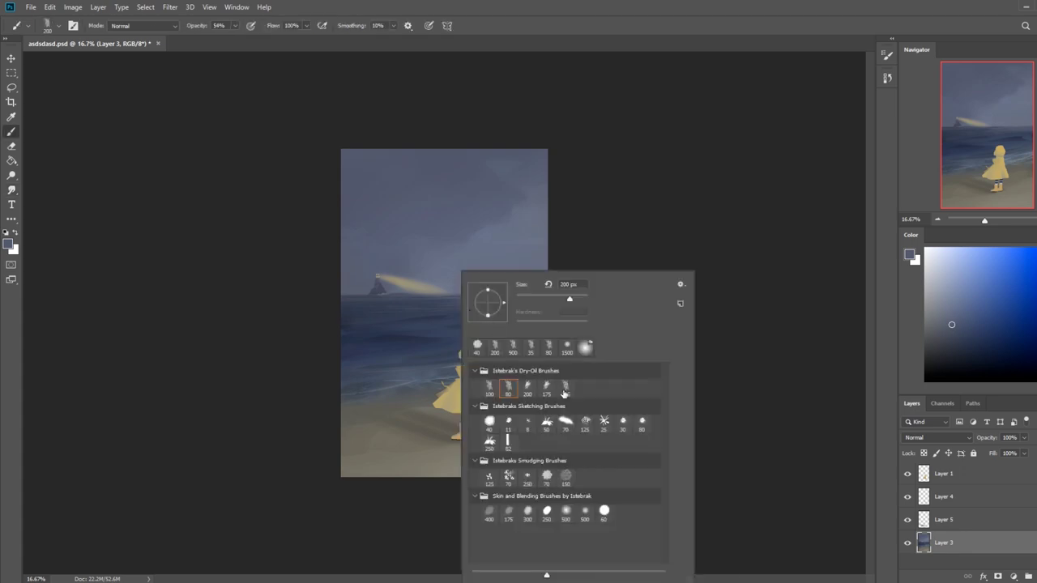
click(580, 513)
click(859, 480)
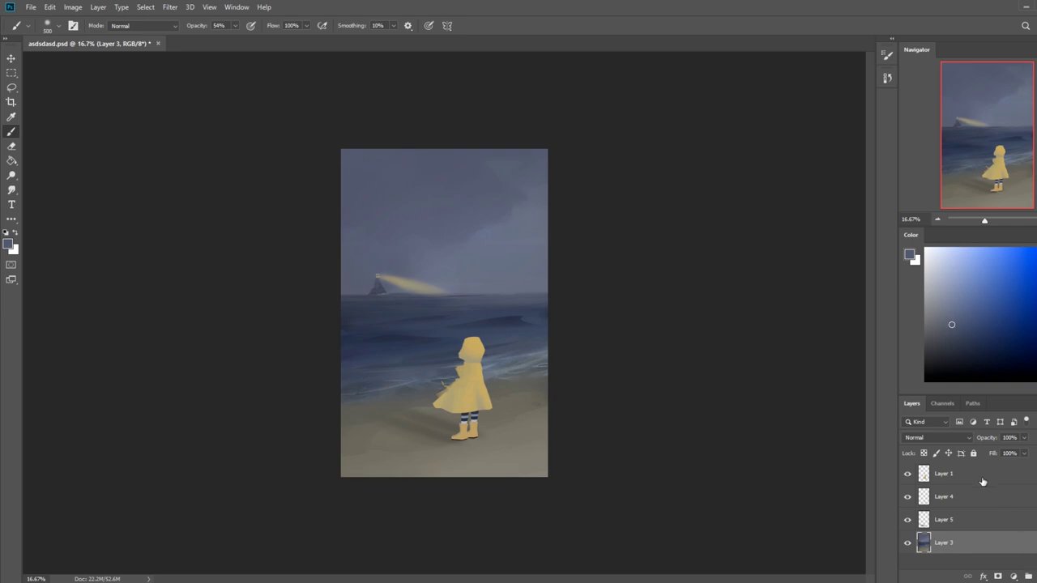
click(1012, 576)
alt+click(370, 196)
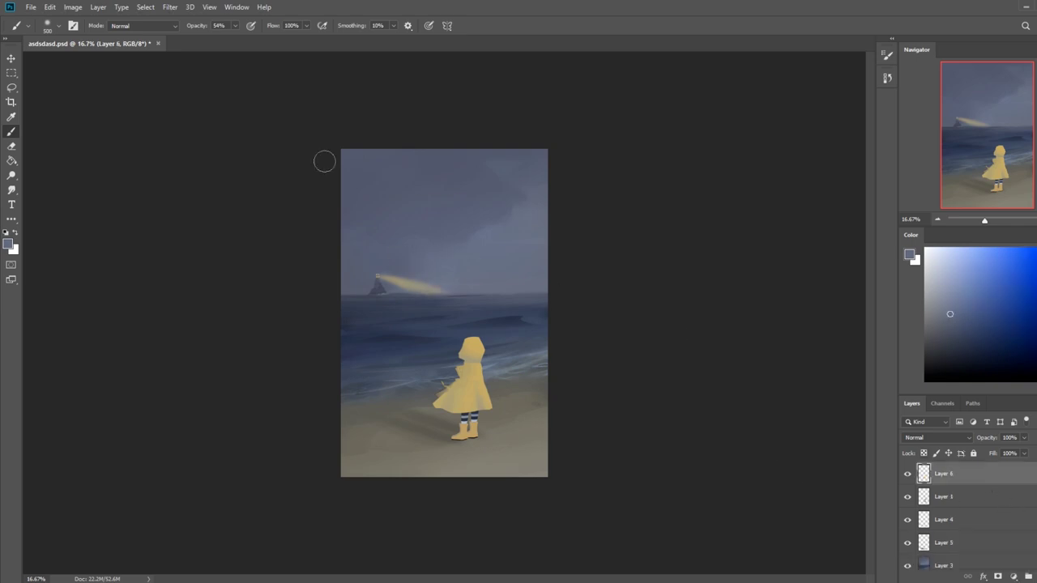
Set the brush opacity to 64% and paint faint mist over the lighthouse's base at the horizon with a smaller brush.
click(234, 25)
drag(361, 290, 376, 290)
key(ctrl+z)
key(bracketleft)
key(bracketleft)
key(e)
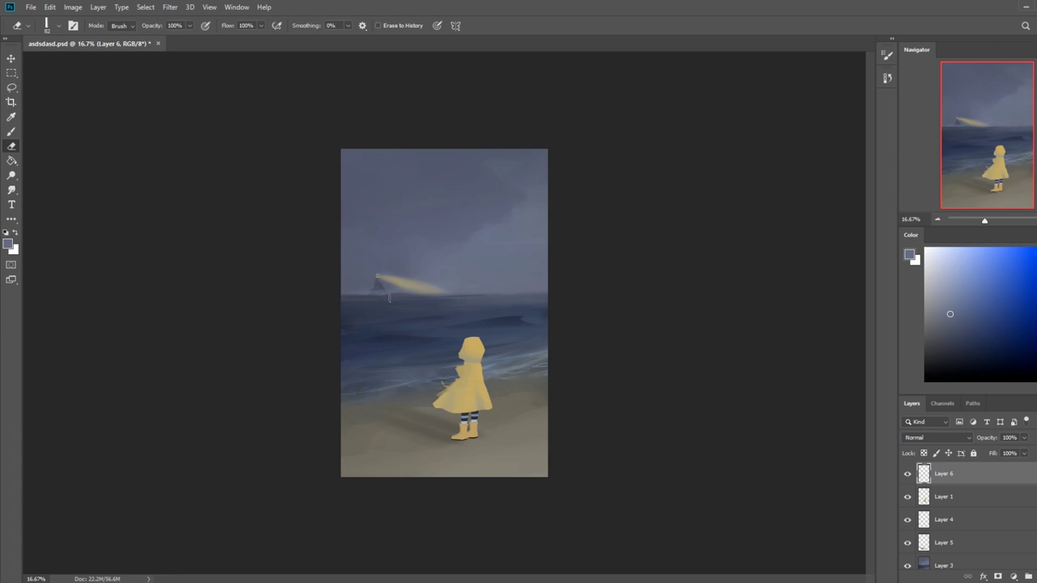
key(b)
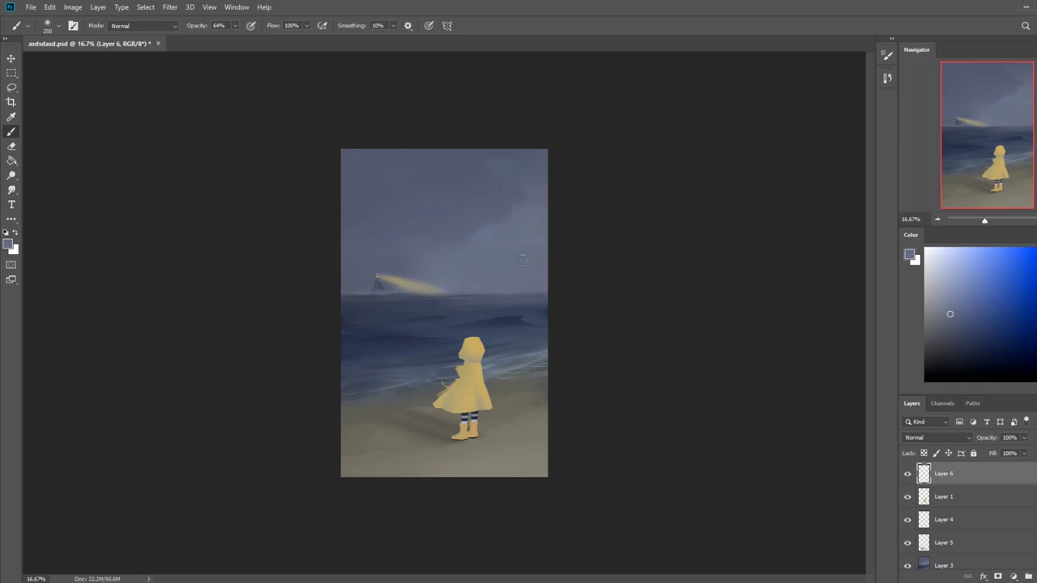
Enlarge the brush to 1700 px, and hide and reshow Layer 4 and Layer 5 to check their content.
key(bracketright)
key(bracketright)
key(bracketright)
key(bracketright)
key(bracketright)
key(bracketright)
key(bracketright)
key(bracketright)
key(bracketright)
key(bracketright)
key(bracketright)
key(bracketright)
key(bracketright)
key(bracketright)
scroll(968, 514, down, 1)
click(908, 512)
click(908, 512)
click(907, 535)
click(908, 535)
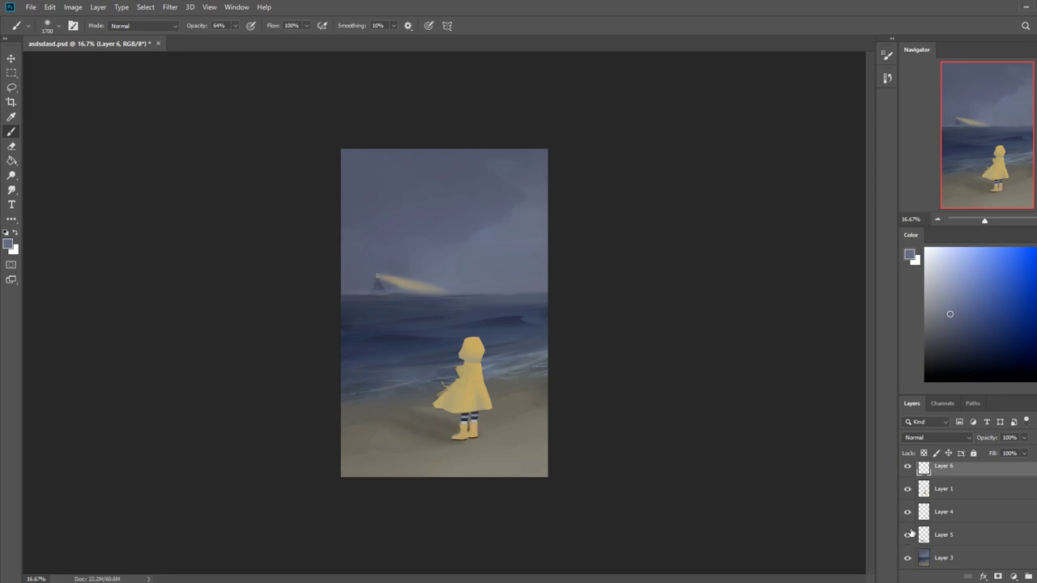
Saturate the lighthouse beam on Layer 3 with the Sponge tool at 45% flow.
click(938, 556)
click(14, 175)
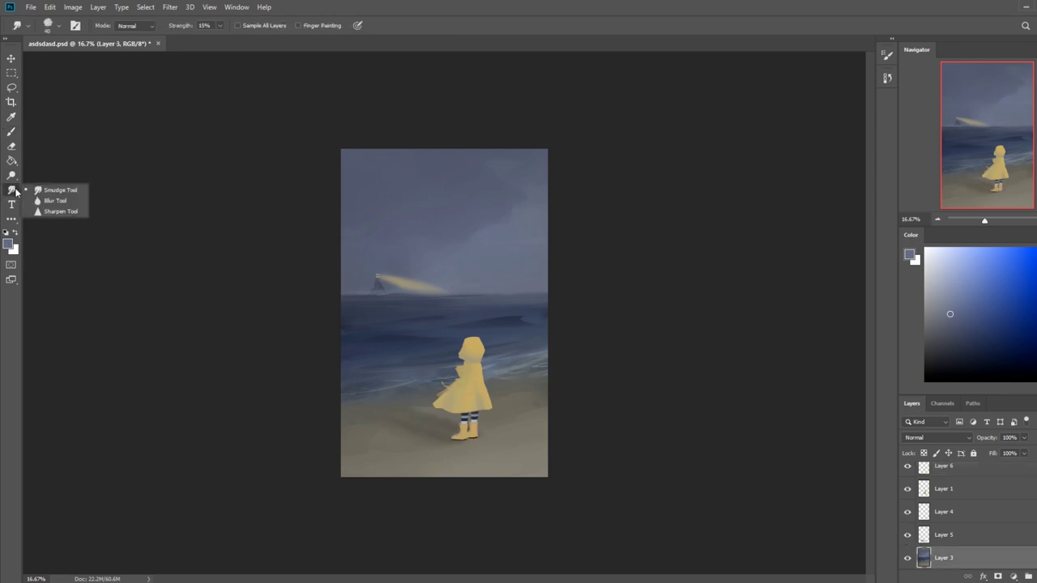
right_click(15, 179)
click(53, 198)
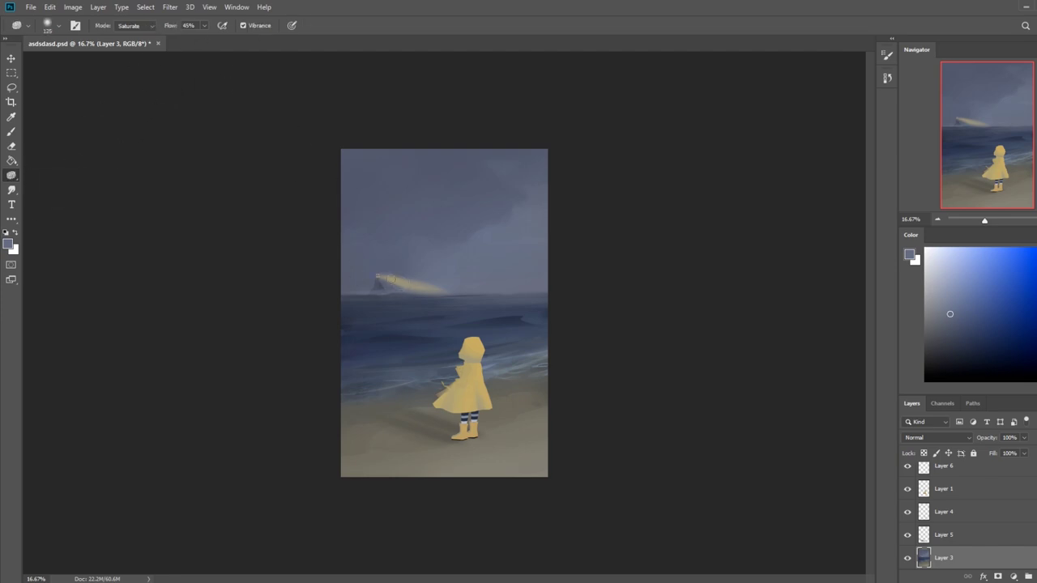
ctrl+click(392, 287)
Brighten the lighthouse lamp and beam with the Dodge tool on Highlights at 6% exposure, starting at 400 px.
right_click(15, 192)
right_click(15, 176)
click(50, 176)
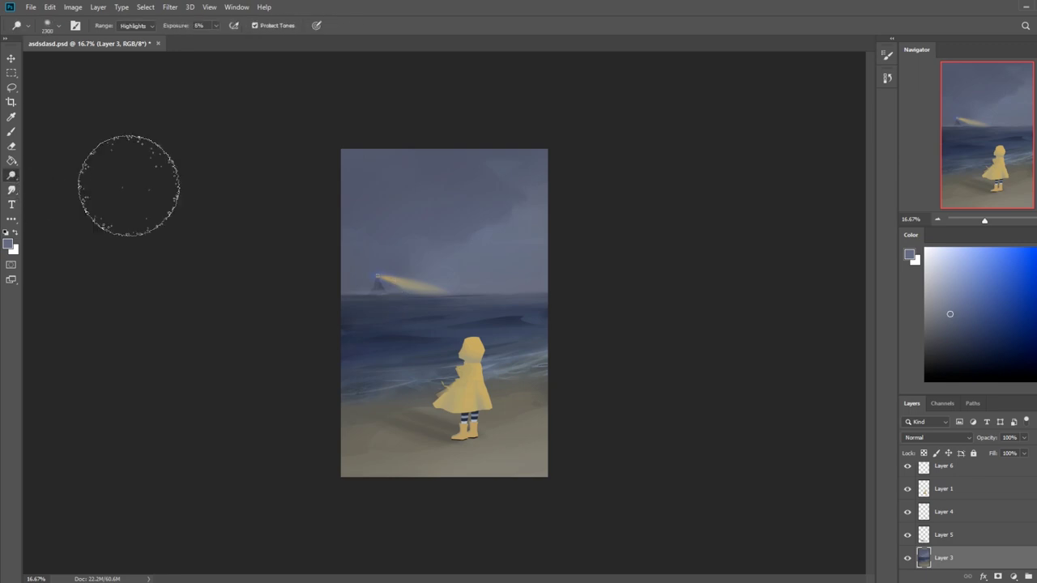
key(bracketleft)
key(bracketleft)
key(bracketleft)
key(bracketleft)
key(bracketleft)
key(bracketleft)
key(bracketleft)
key(bracketleft)
key(bracketleft)
key(bracketleft)
key(bracketleft)
key(bracketleft)
key(bracketleft)
key(bracketleft)
key(bracketleft)
key(bracketleft)
key(bracketleft)
key(bracketleft)
key(bracketleft)
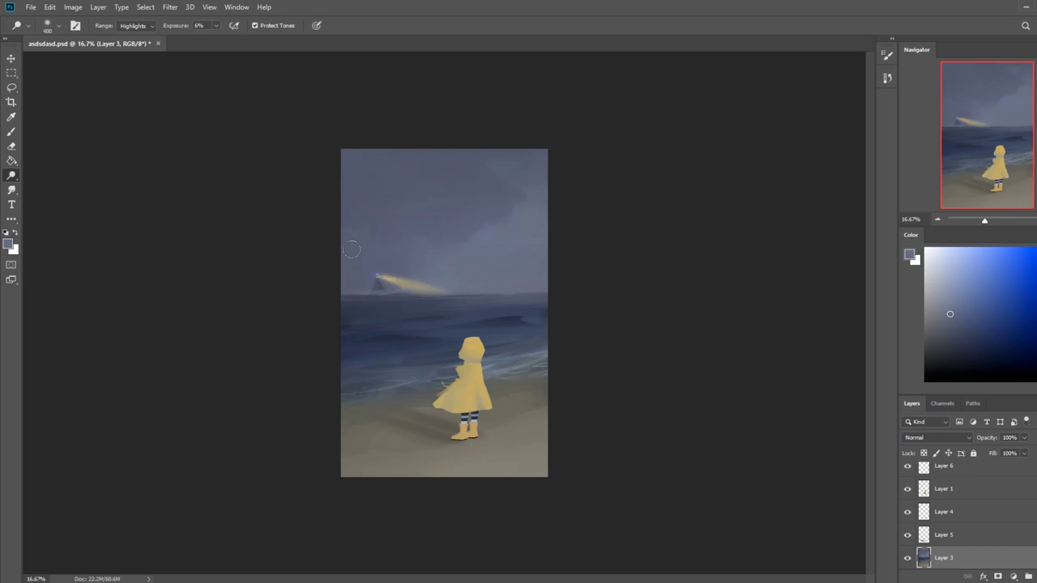
key(bracketright)
key(bracketright)
key(bracketright)
key(bracketright)
key(bracketright)
key(bracketright)
Return to the soft brush and reduce its size to 100 px.
key(b)
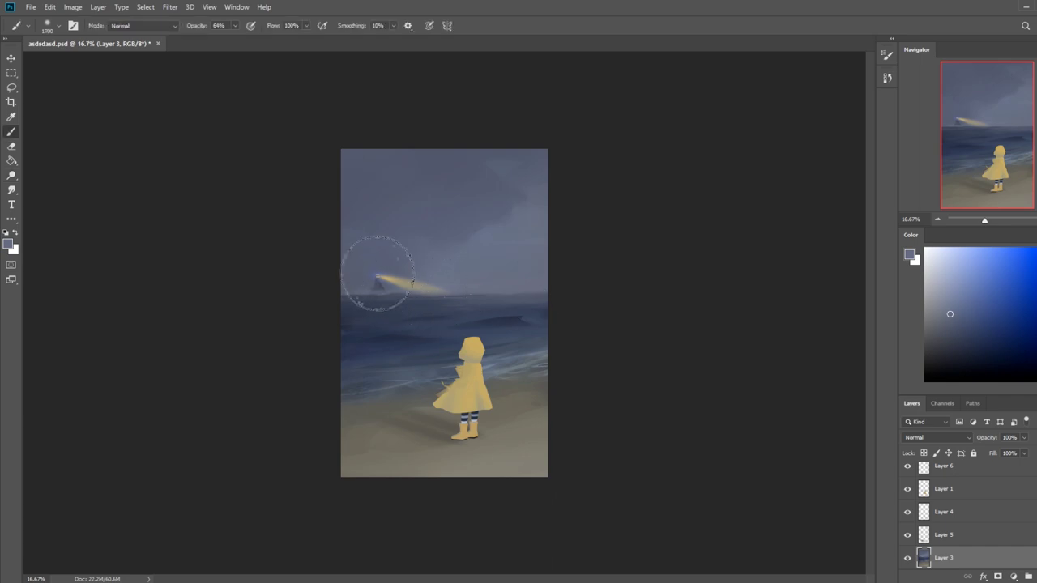
key(bracketleft)
key(bracketleft)
key(bracketleft)
key(bracketleft)
key(bracketleft)
key(bracketleft)
key(bracketleft)
key(bracketleft)
key(bracketleft)
key(bracketleft)
key(bracketleft)
key(bracketleft)
key(bracketleft)
key(bracketleft)
Unlock the transparent pixels of Layer 1, the raincoat layer, and open it in the Liquify filter.
click(944, 489)
click(907, 489)
click(908, 489)
click(164, 7)
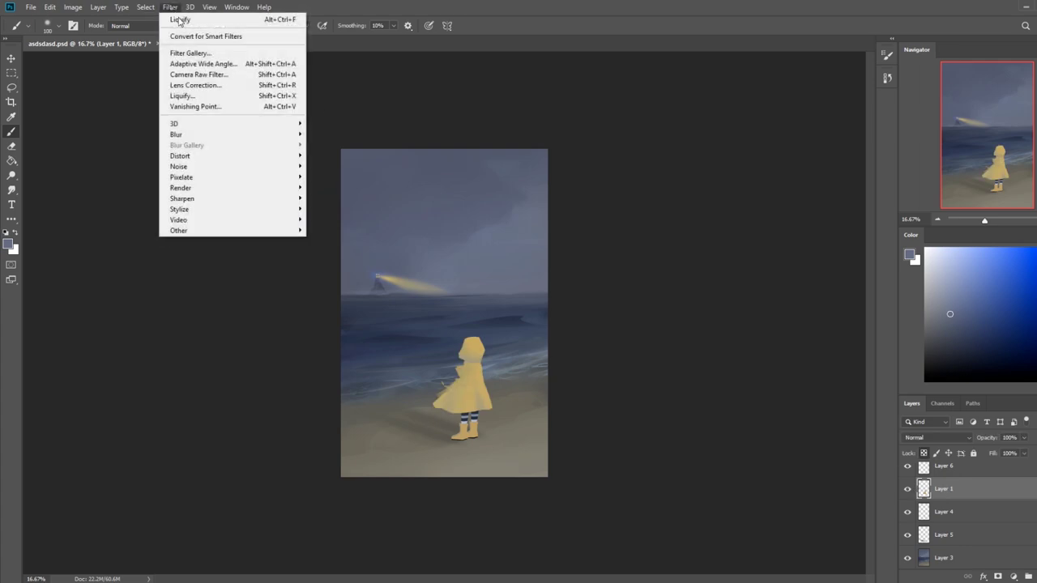
click(927, 457)
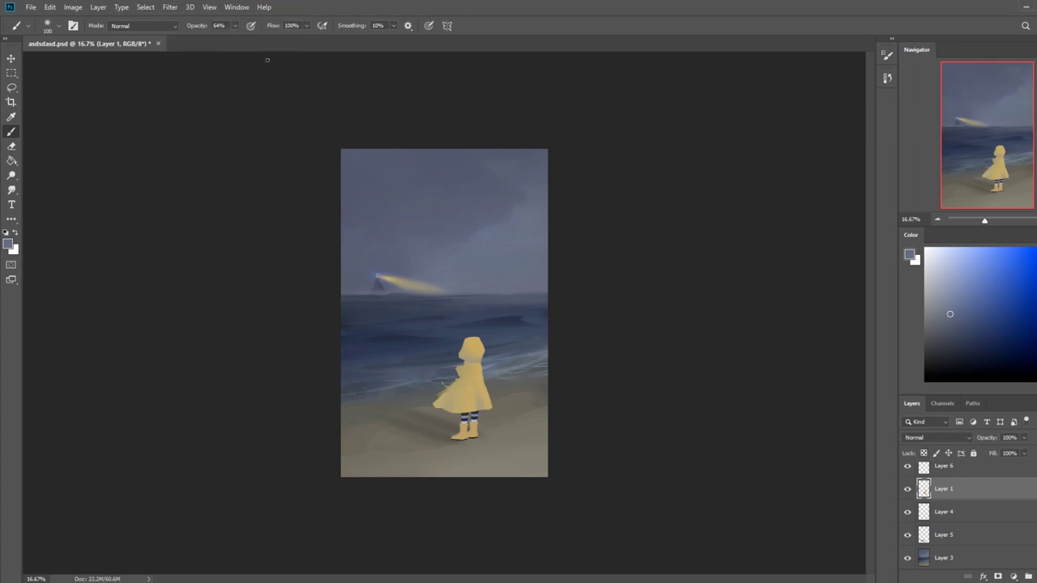
click(170, 7)
click(190, 98)
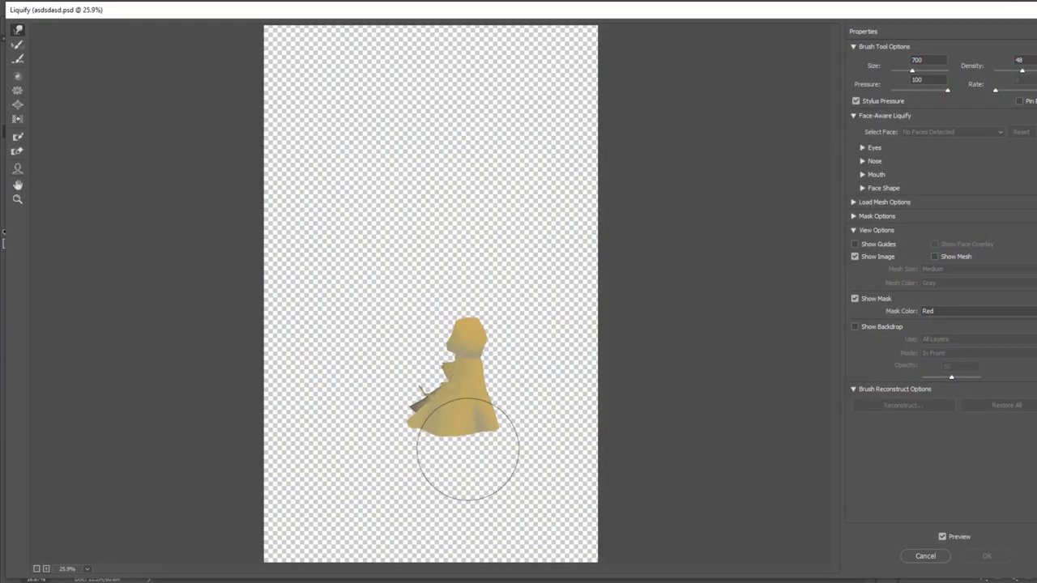
Lengthen the raincoat's hem downward with the Forward Warp brush at 700, and push in the coat's back edge at smaller sizes down to 300.
mouse_move(468, 448)
mouse_down()
mouse_move(490, 492)
mouse_move(475, 440)
mouse_up()
key(ctrl+z)
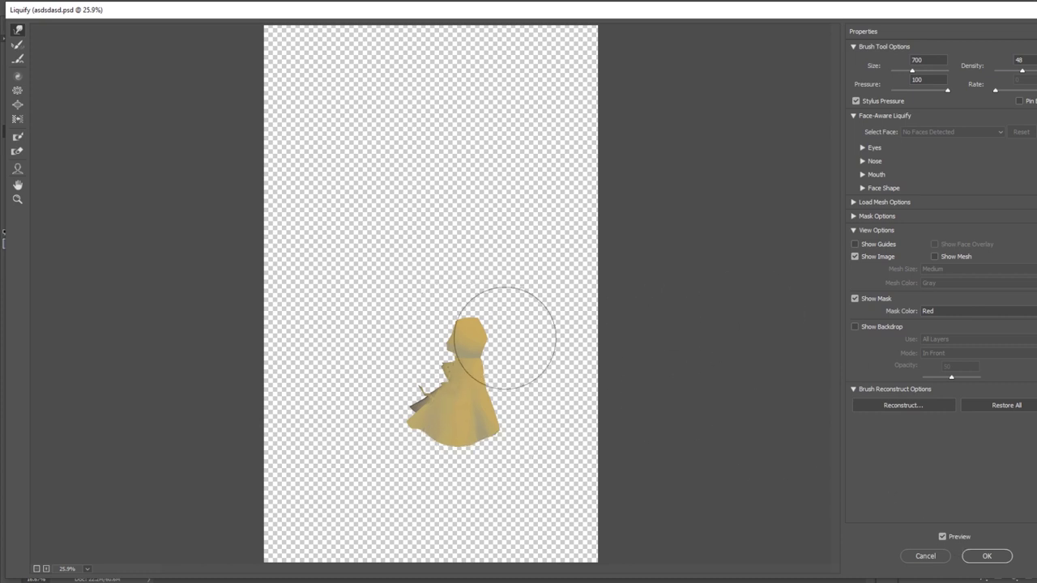
key(bracketleft)
key(bracketleft)
key(bracketleft)
key(bracketleft)
key(bracketleft)
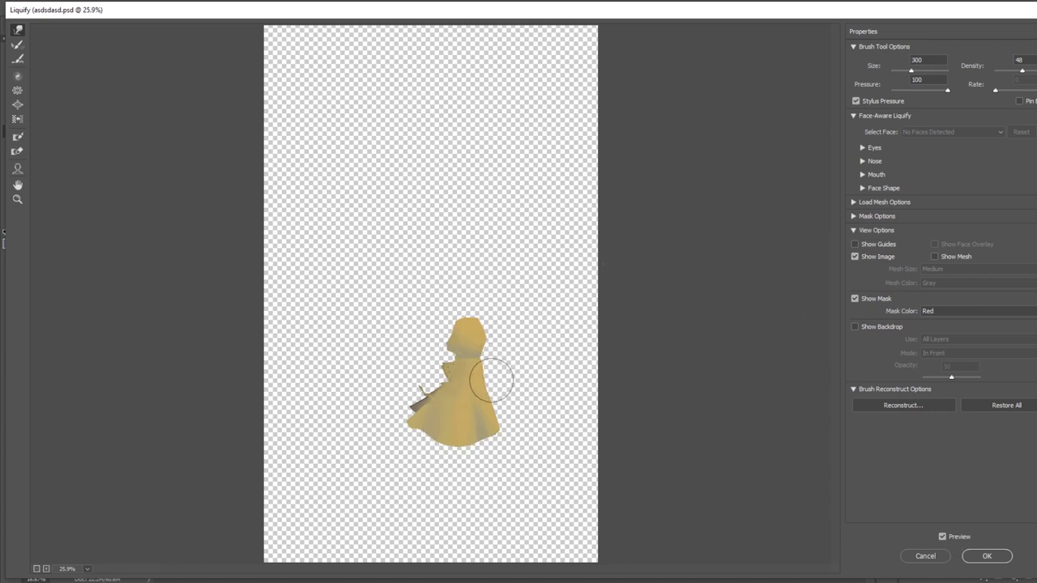
key(bracketright)
key(bracketright)
key(bracketright)
key(bracketright)
key(bracketright)
key(bracketleft)
key(bracketleft)
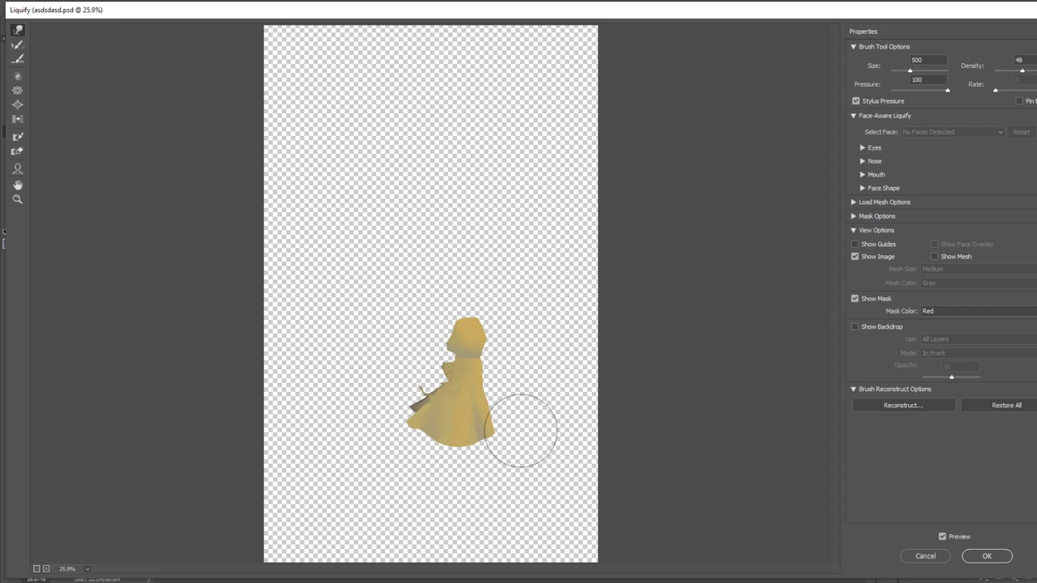
Enlarge the warp brush to 900 and pull the raincoat's windblown front hem slightly outward.
key(bracketright)
key(bracketright)
key(bracketright)
key(bracketright)
mouse_move(406, 403)
mouse_down()
mouse_move(392, 397)
mouse_move(414, 433)
mouse_up()
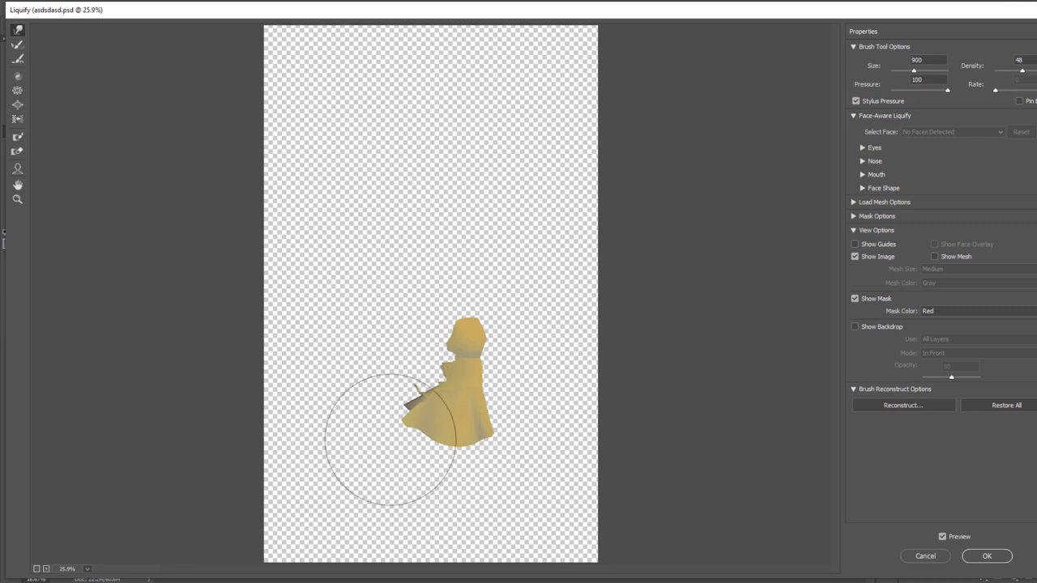
Reduce the warp brush to 250 and reshape the hood's face-side edge, redoing the first attempt.
key(bracketleft)
key(bracketleft)
key(bracketleft)
key(bracketleft)
key(bracketleft)
key(bracketleft)
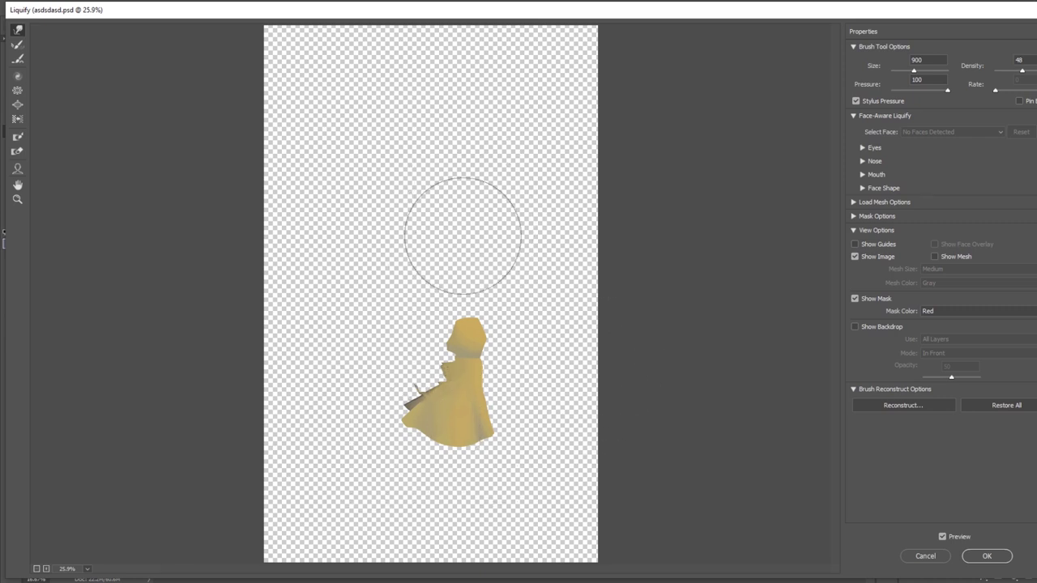
key(bracketleft)
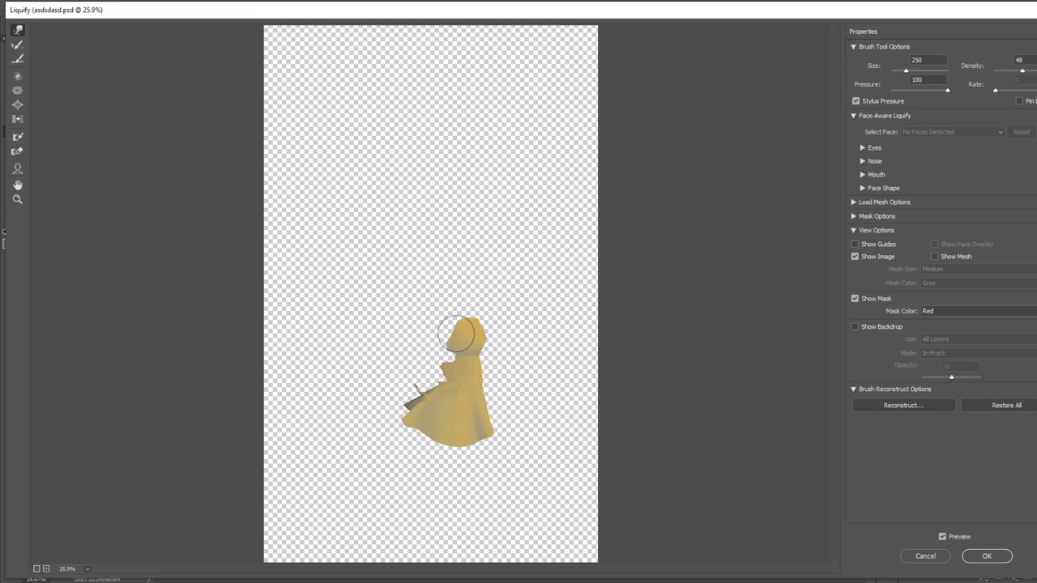
mouse_move(420, 328)
mouse_down()
mouse_move(461, 309)
mouse_move(433, 329)
mouse_up()
key(ctrl+z)
drag(436, 333, 449, 334)
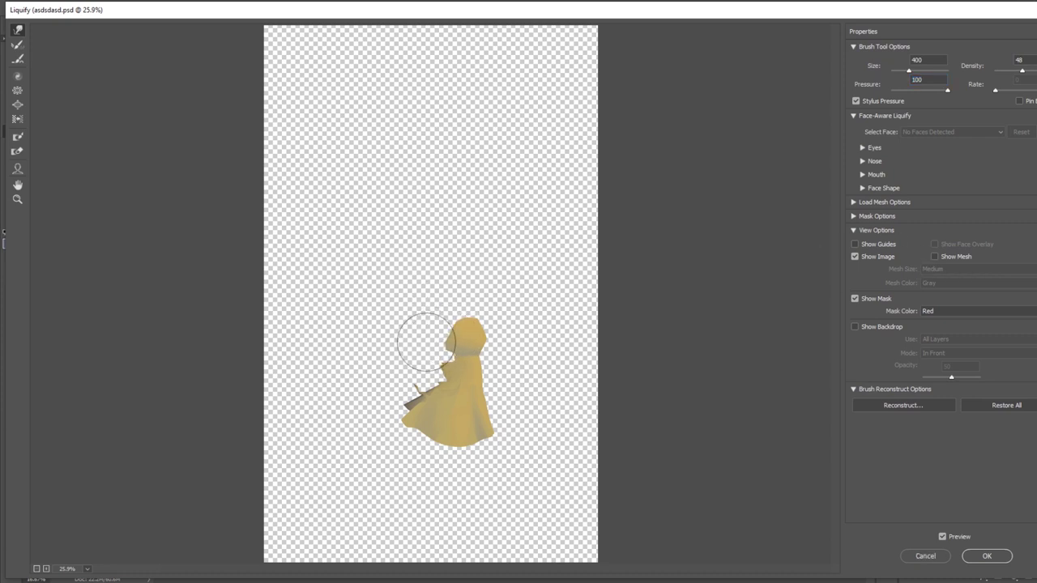
Round out the lower front edge of the hood with the warp brush and apply the Liquify changes.
key(bracketleft)
key(bracketright)
drag(445, 354, 442, 344)
key(super)
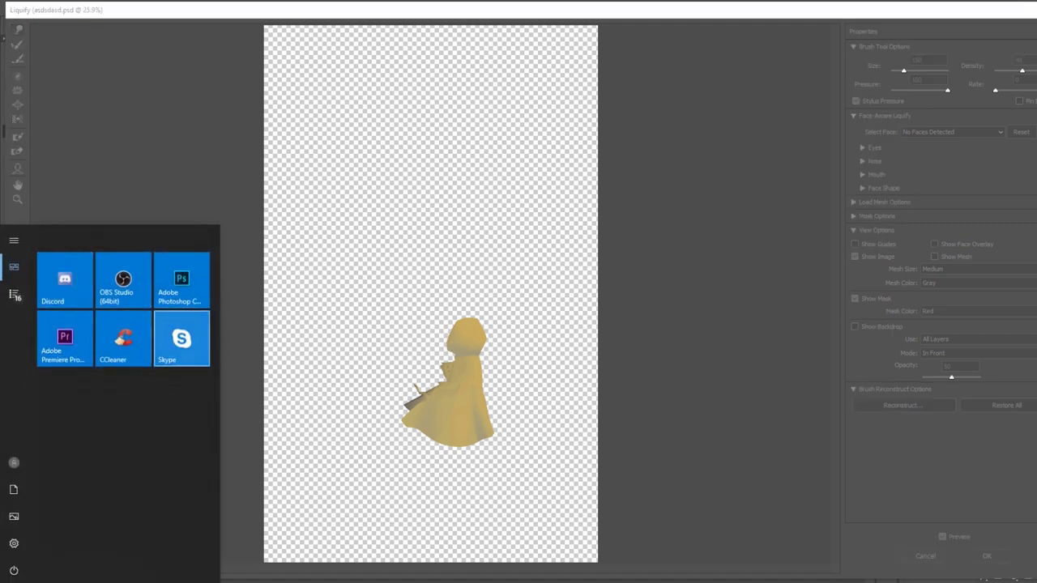
key(super)
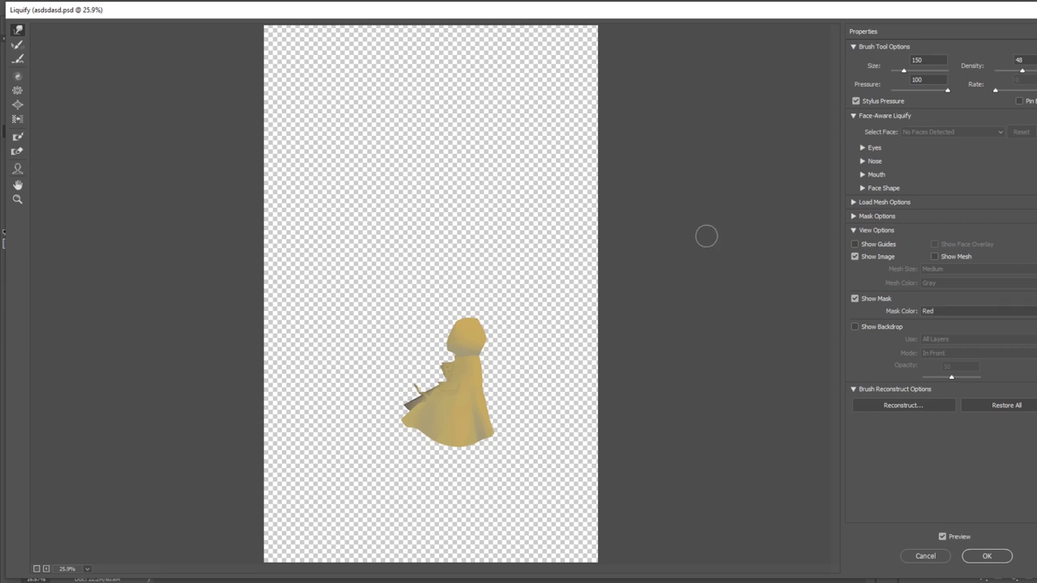
click(998, 557)
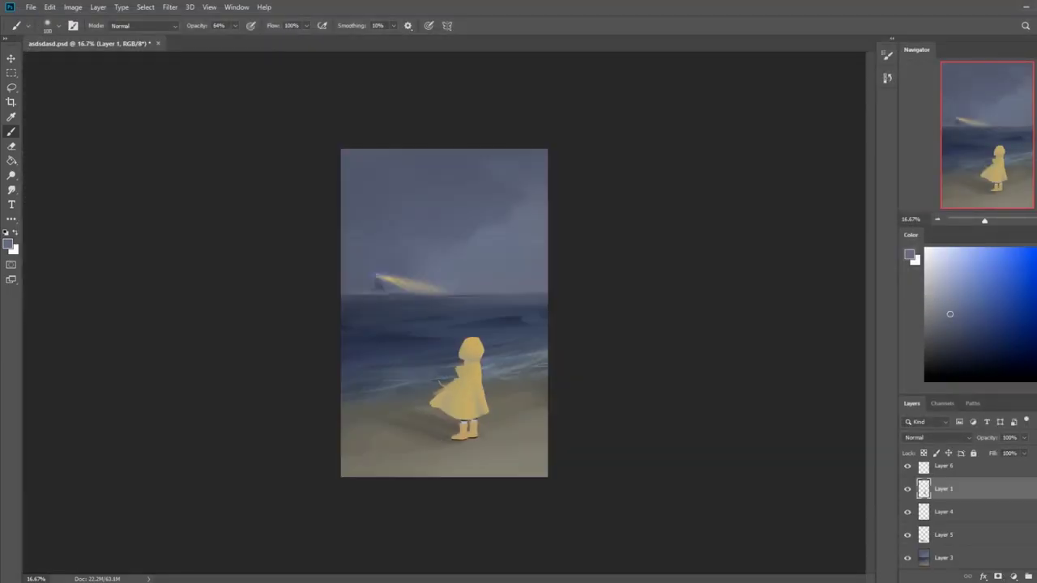
click(907, 491)
click(908, 490)
key(ctrl+t)
mouse_move(491, 379)
mouse_down()
mouse_move(512, 365)
mouse_move(506, 371)
mouse_up()
key(Escape)
key(Left)
key(Left)
key(Left)
key(Left)
key(Left)
key(Left)
key(Left)
key(Left)
key(Left)
key(Left)
key(Left)
key(Left)
key(Left)
key(Left)
key(Left)
key(Left)
key(Left)
key(Left)
key(Left)
key(Left)
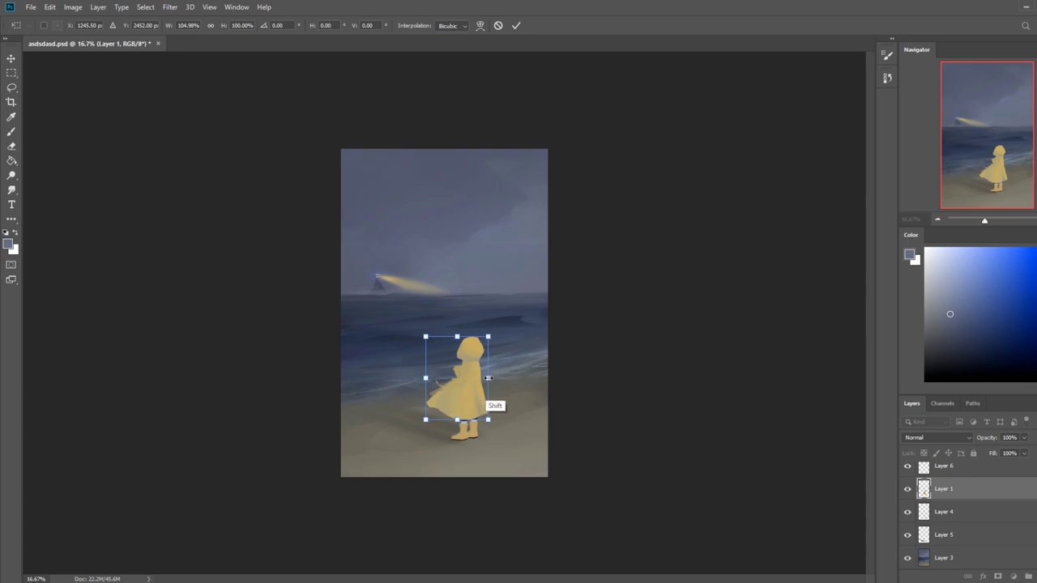
drag(488, 378, 497, 377)
click(498, 27)
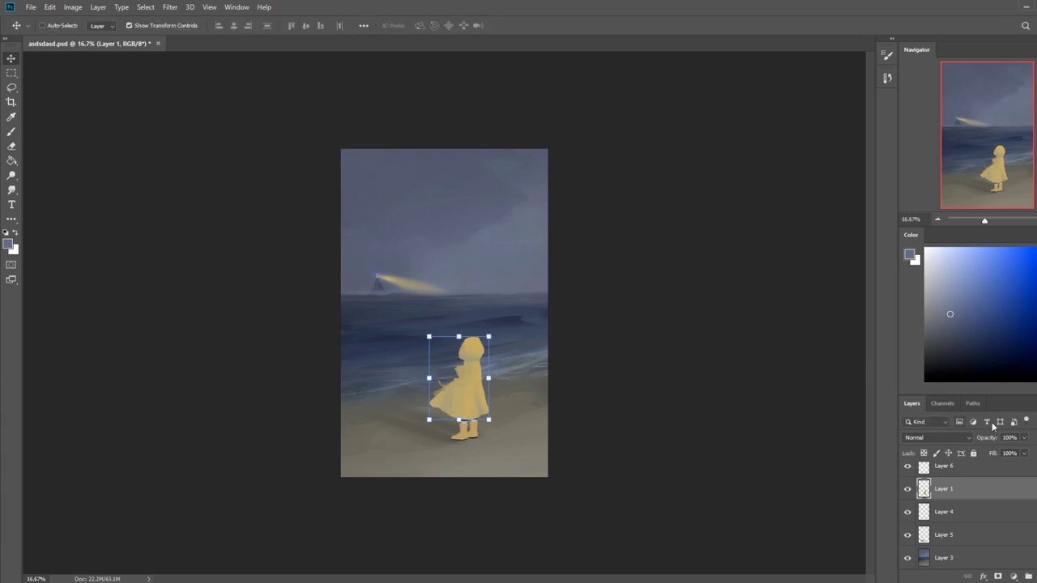
Make Layer 3 active, sample the sky colour above the lighthouse, and set the brush to Color mode at 100% opacity.
click(960, 544)
key(b)
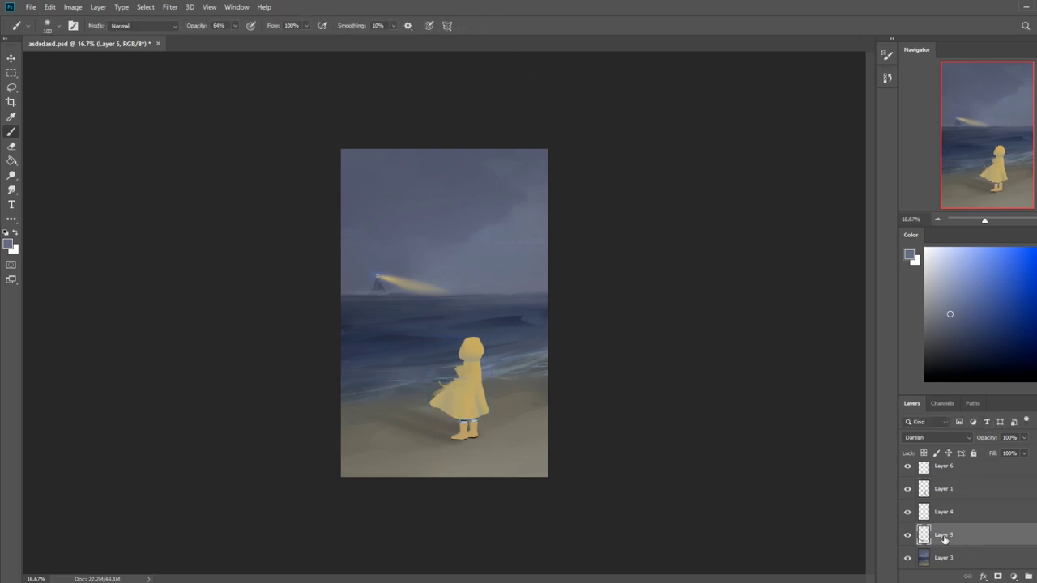
click(955, 559)
key(alt)
alt+click(385, 258)
click(162, 27)
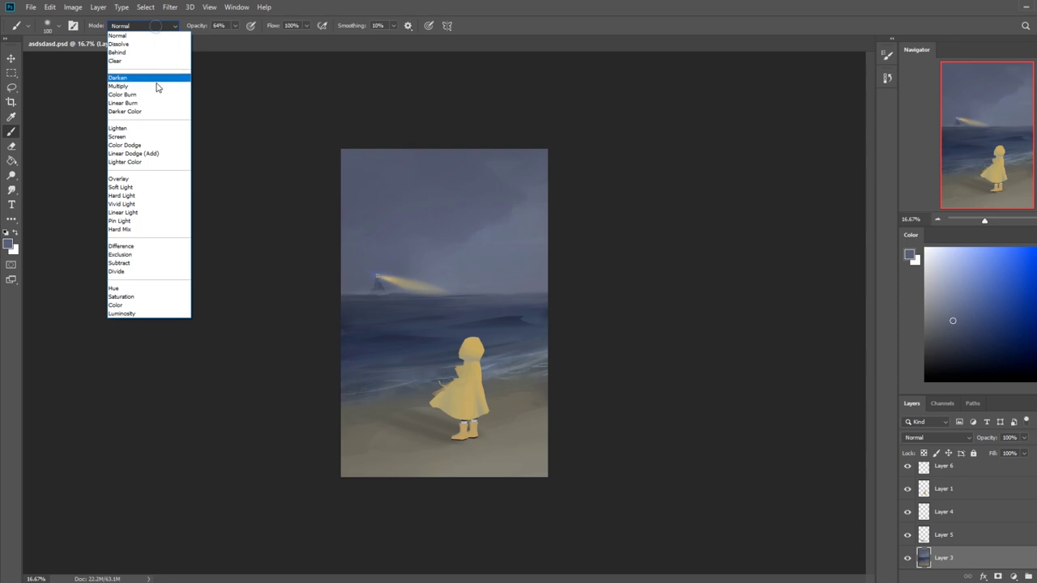
click(118, 305)
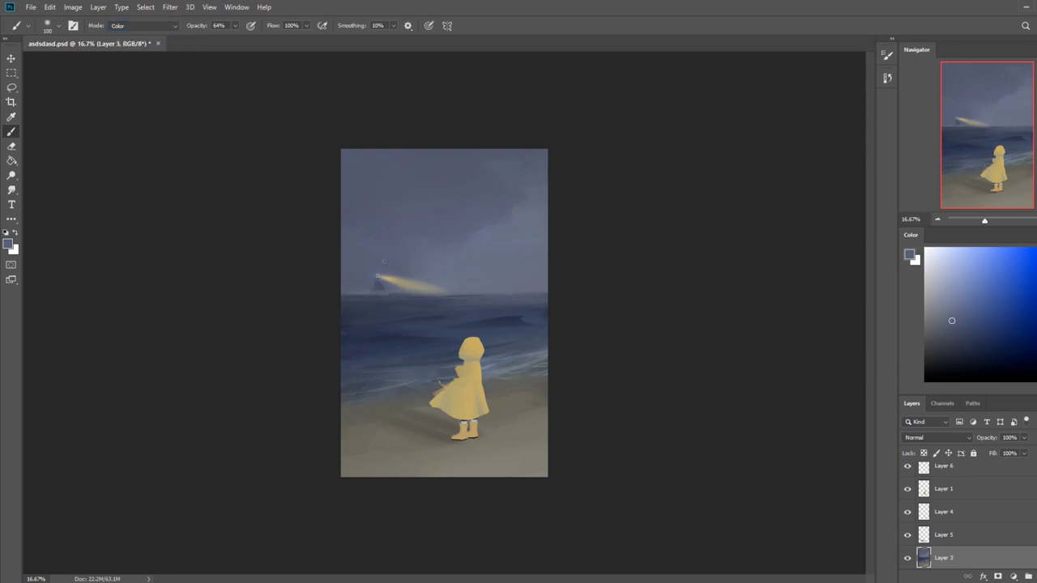
drag(232, 26, 287, 44)
Lasso a cloud shape in the upper sky and prepare a 1700 brush in Normal mode with the lighter blue sampled above the horizon.
key(l)
mouse_move(441, 204)
mouse_down()
mouse_move(430, 182)
mouse_move(401, 166)
mouse_move(358, 170)
mouse_move(354, 183)
mouse_move(387, 186)
mouse_move(444, 212)
mouse_up()
click(468, 194)
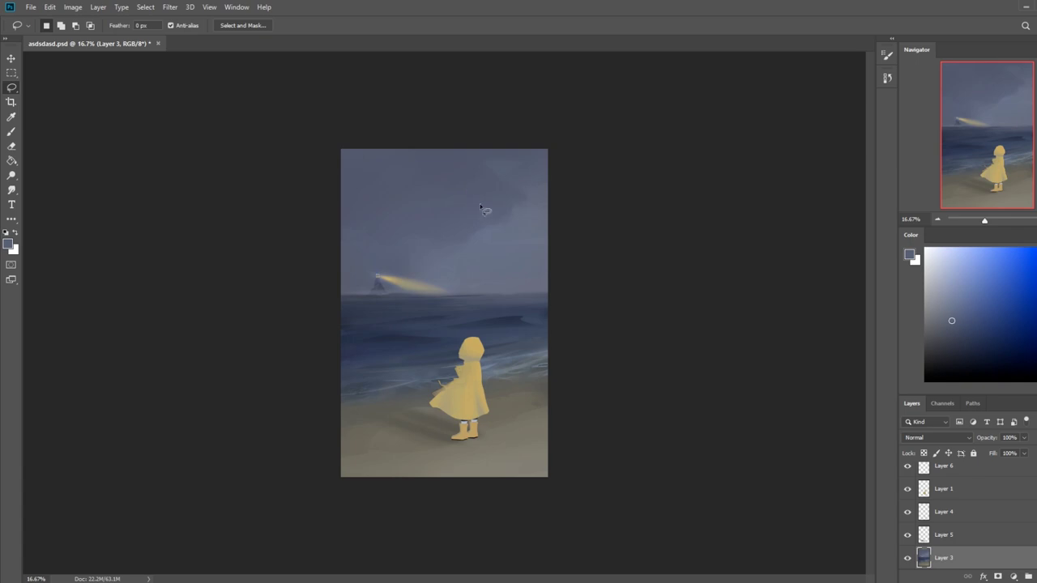
key(b)
alt+click(497, 264)
key(bracketright)
key(bracketright)
key(bracketright)
key(bracketright)
key(bracketright)
key(bracketright)
key(bracketright)
key(bracketright)
key(bracketright)
key(bracketright)
key(bracketright)
click(159, 33)
click(137, 37)
Try painting the lassoed cloud at 100% and at 71% brush opacity, undoing each attempt.
mouse_move(466, 155)
mouse_down()
mouse_move(429, 185)
mouse_move(351, 172)
mouse_up()
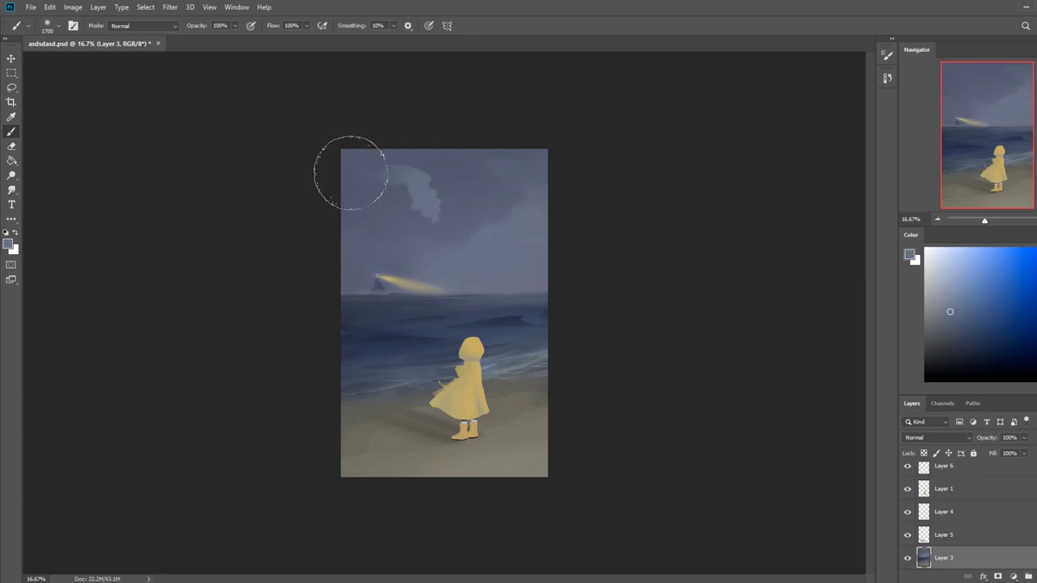
key(ctrl+z)
click(234, 25)
drag(241, 38, 219, 38)
mouse_move(463, 159)
mouse_down()
mouse_move(394, 167)
mouse_move(361, 120)
mouse_up()
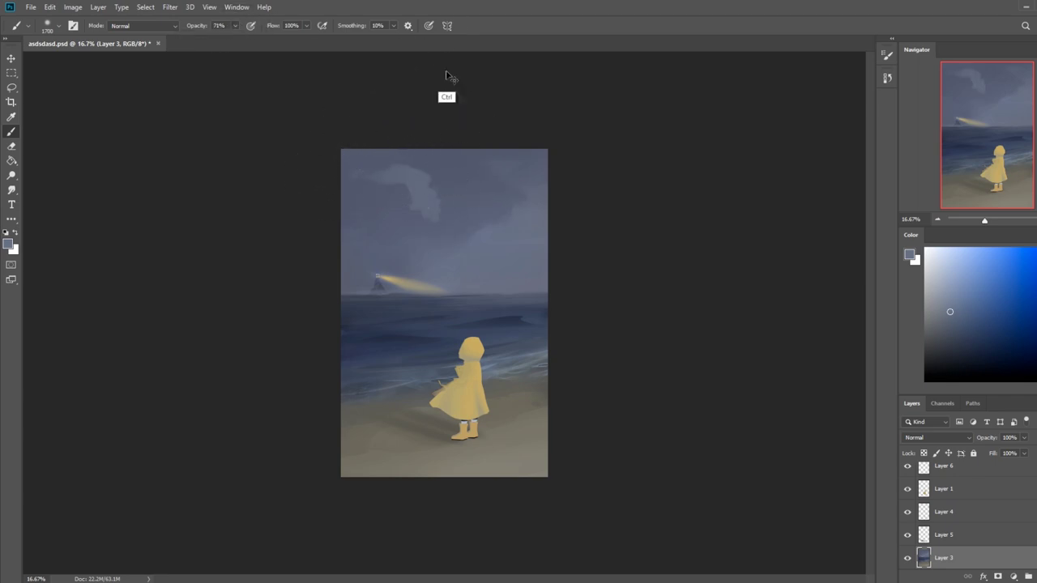
key(ctrl+z)
Lower the brush opacity further, paint the cloud faintly, clear the selection and soften its edges with the Smudge tool at 15% strength.
click(235, 25)
drag(234, 38, 218, 38)
key(m)
right_click(409, 210)
click(437, 223)
key(r)
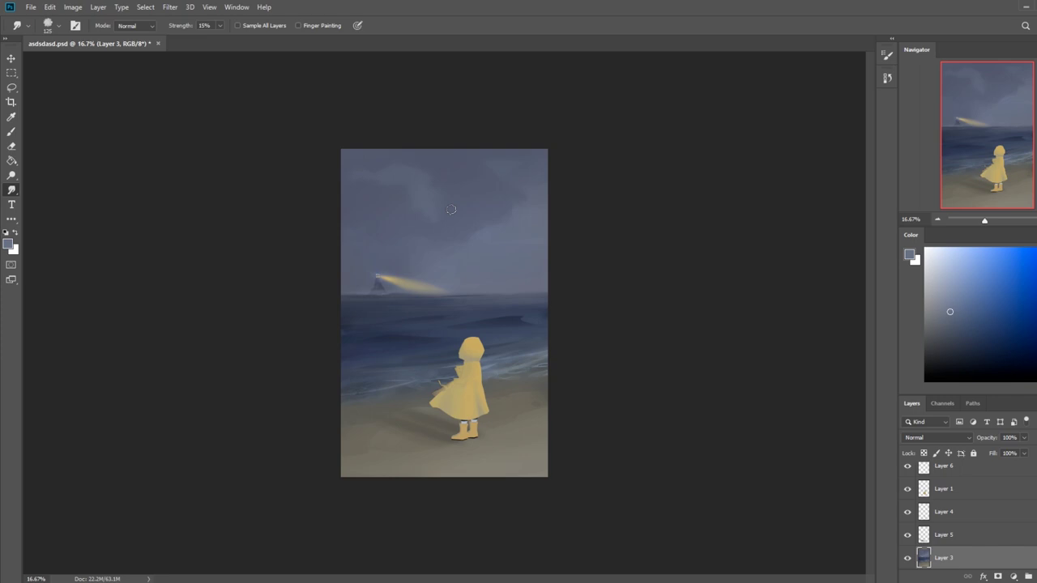
Blend the new cloud into the sky with a darker sky tone, using the brush at 100% opacity and sizes down to 500.
key(b)
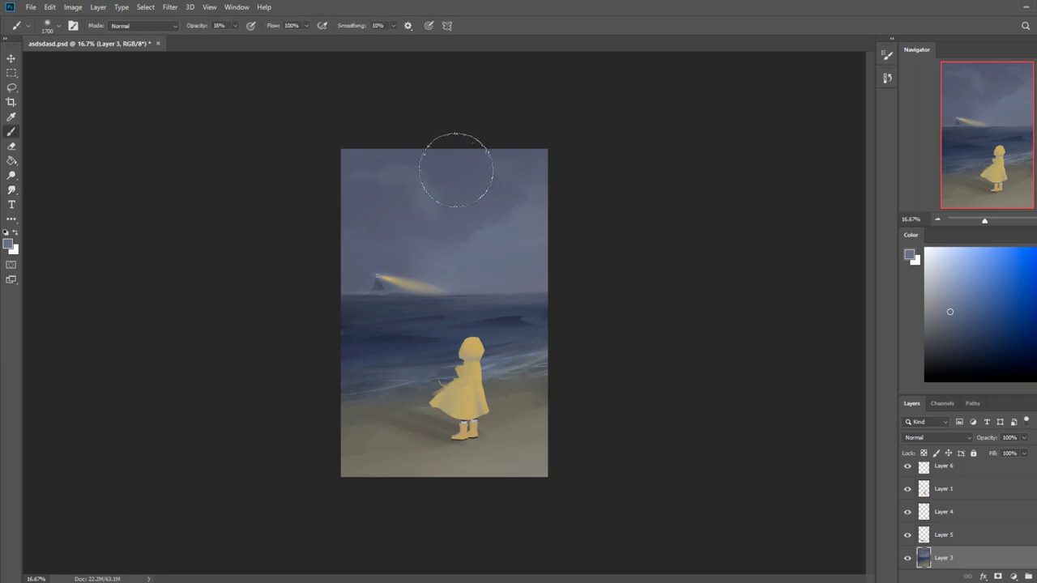
key(bracketleft)
key(bracketleft)
mouse_move(234, 25)
mouse_down()
mouse_move(234, 36)
mouse_move(274, 38)
mouse_up()
key(bracketleft)
key(bracketleft)
key(bracketleft)
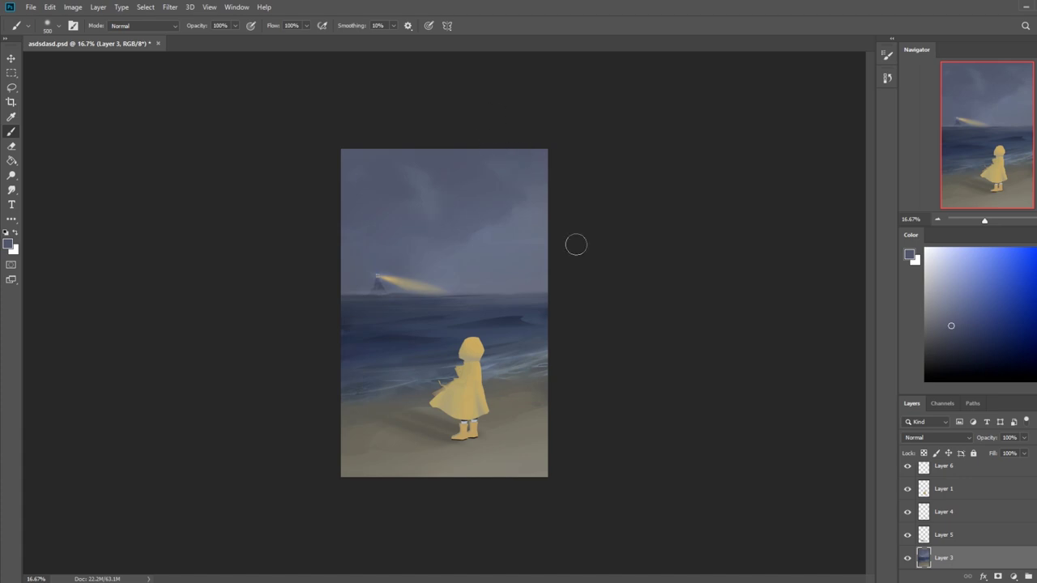
Lasso a low cloud bank above the horizon's right end and paint it in a sampled darker sky tone with a 1600 brush.
key(l)
mouse_move(559, 269)
mouse_down()
mouse_move(450, 293)
mouse_move(613, 278)
mouse_move(567, 282)
mouse_up()
key(b)
alt+click(472, 207)
key(bracketright)
key(bracketright)
key(bracketright)
key(bracketright)
key(bracketright)
key(bracketright)
key(bracketright)
key(bracketright)
key(bracketright)
key(bracketright)
key(bracketright)
drag(557, 271, 514, 277)
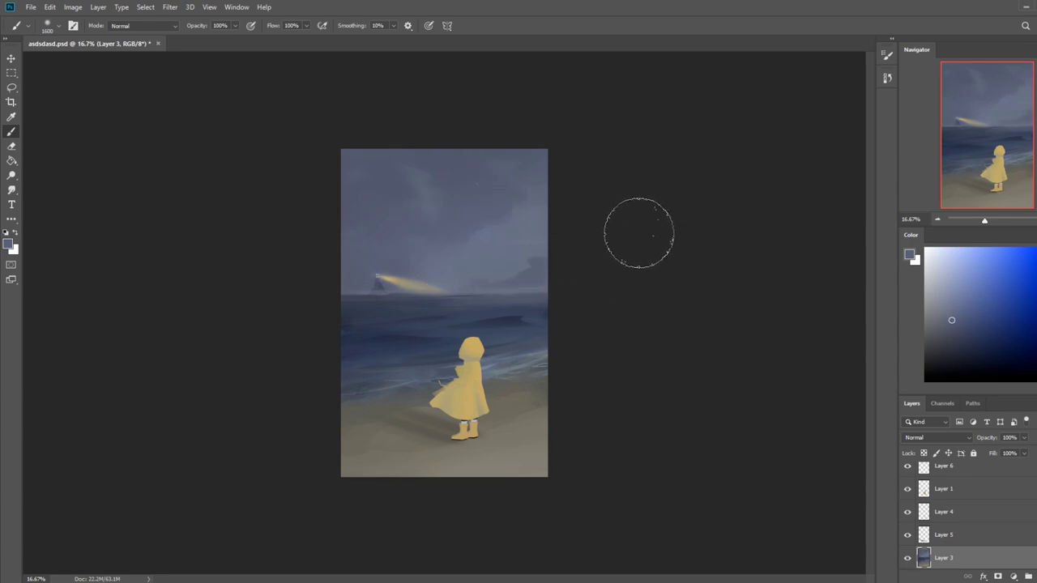
Clear the selection and soften the low cloud bank with the Smudge tool at 15% strength.
key(m)
right_click(473, 253)
click(495, 260)
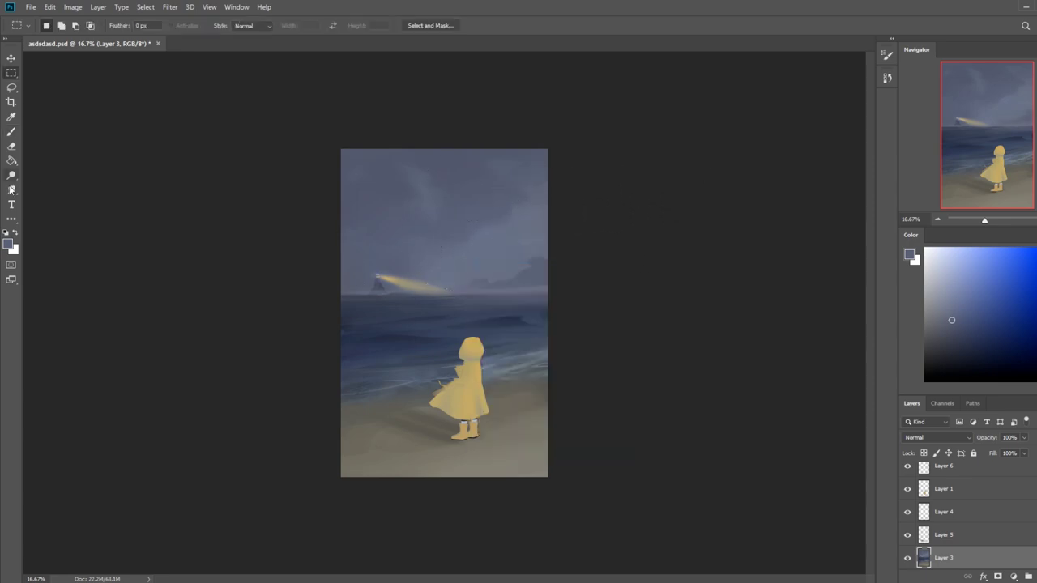
click(12, 190)
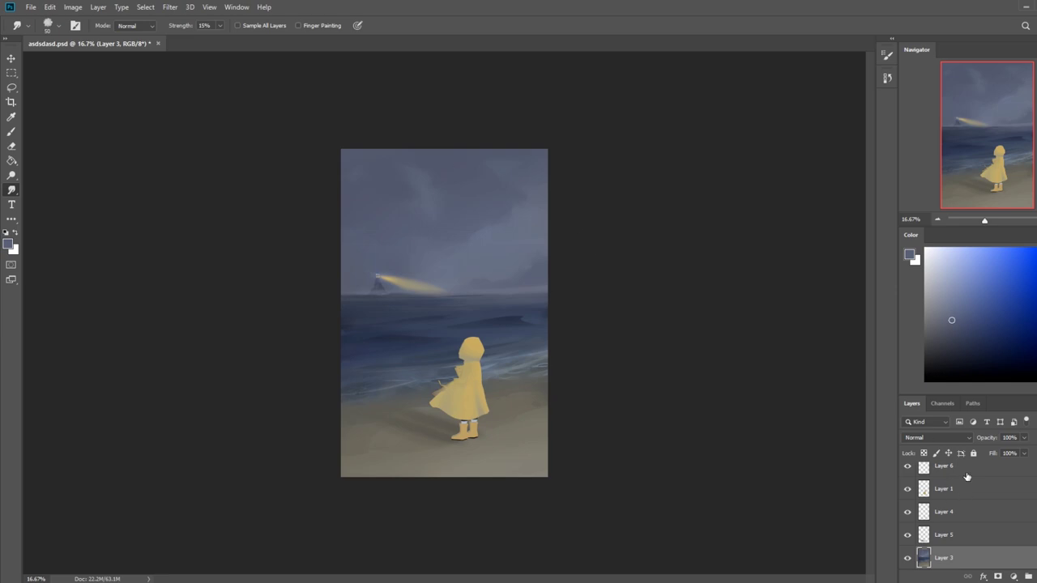
Open Layer 3 in the Liquify filter and push the horizon beneath the lighthouse upward with a very large Forward Warp brush.
click(970, 473)
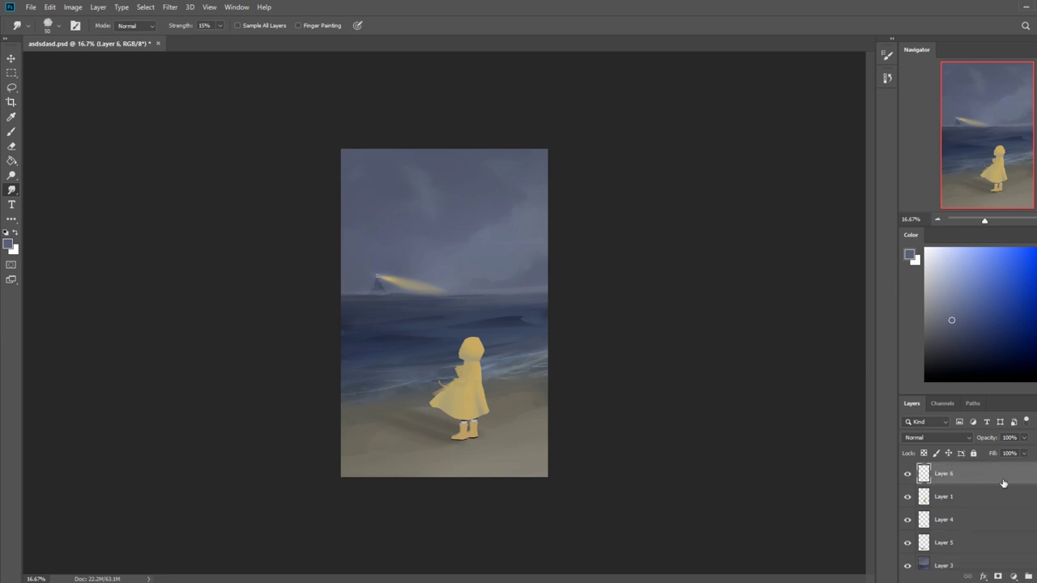
click(999, 563)
click(169, 10)
click(185, 97)
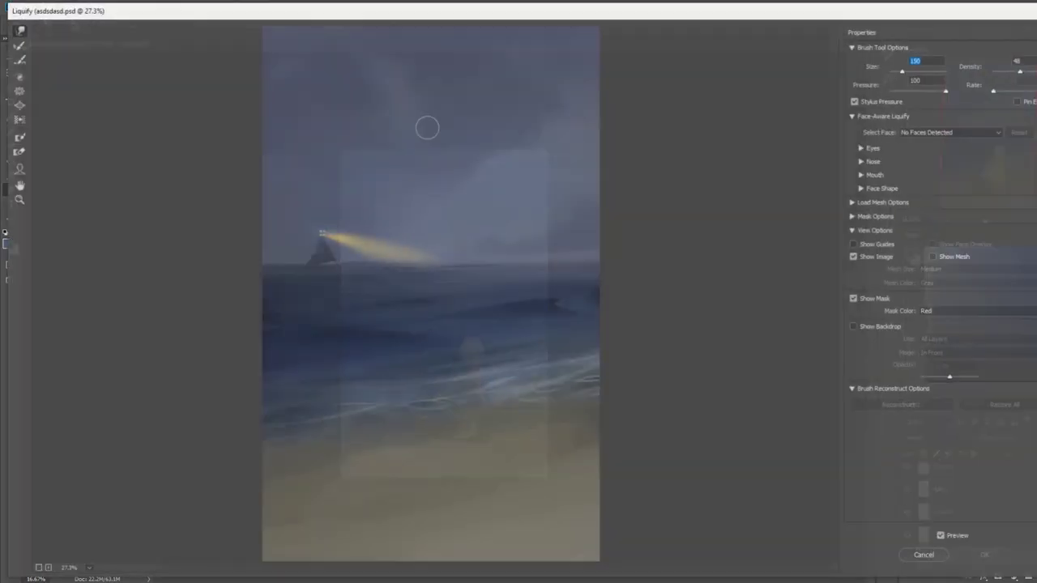
text(900)
key(])
key(])
key(])
key(])
key(])
key(])
key(])
key(])
key(])
key(])
key(])
key(])
key(])
key(])
key([)
key([)
key([)
key([)
drag(321, 306, 311, 279)
Even out the horizon around the lighthouse with the warp brush, reducing its size to 1300 and 1000.
key(bracketleft)
key(bracketleft)
key(bracketleft)
key(bracketleft)
key(bracketleft)
key(bracketleft)
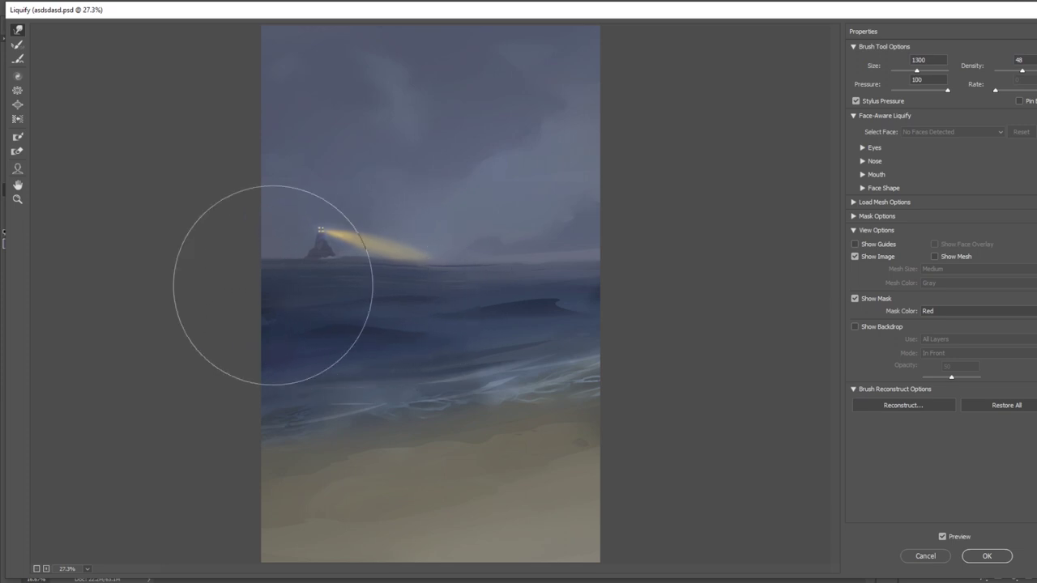
key(bracketleft)
key(bracketleft)
key(bracketleft)
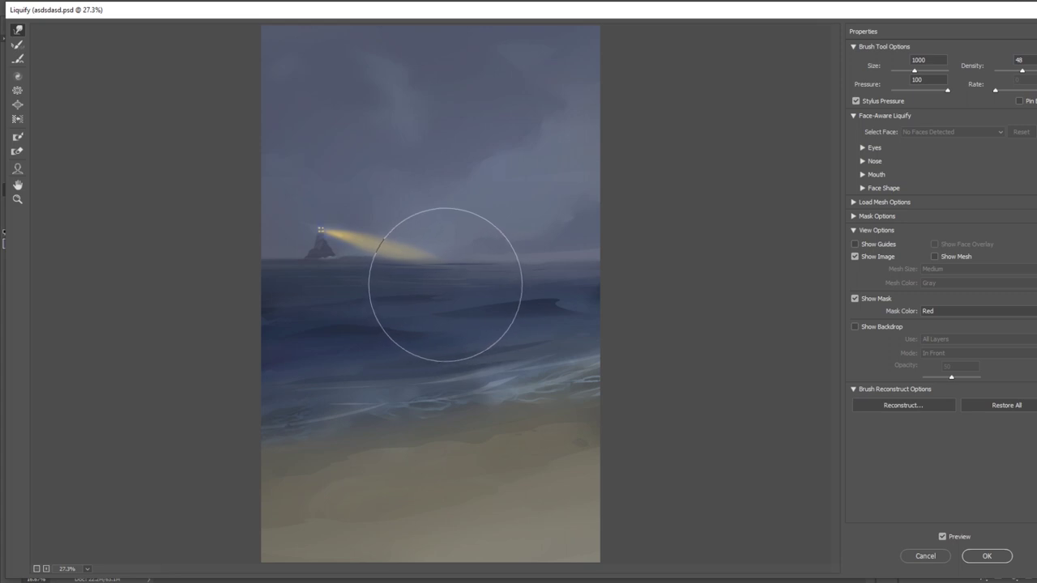
Finish levelling the horizon with the warp brush enlarged to 1500 and apply the Liquify changes.
key(ctrl+minus)
key(ctrl+minus)
key(ctrl+minus)
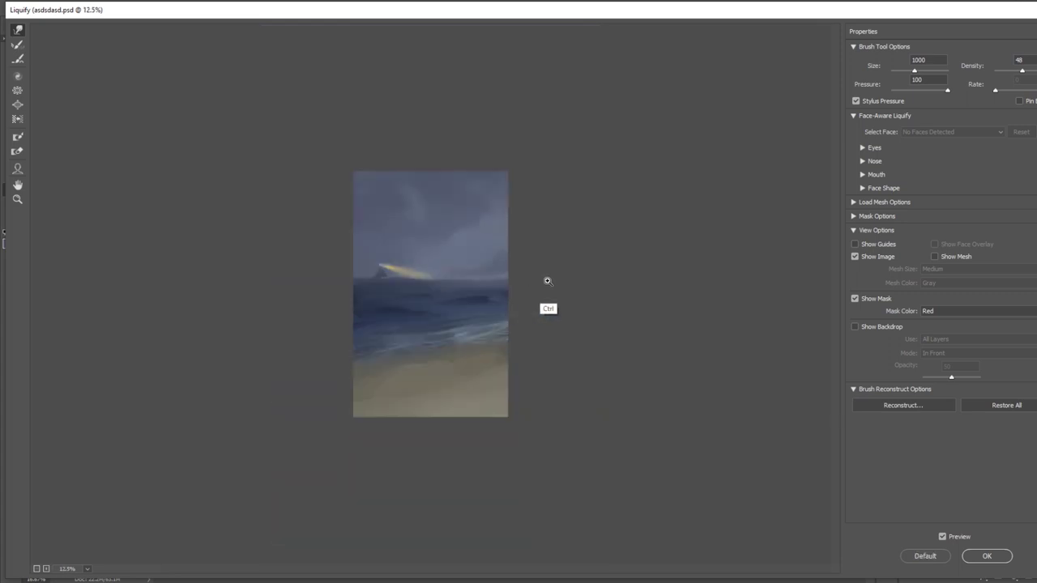
key(ctrl+minus)
key(bracketright)
key(bracketright)
key(bracketright)
key(bracketright)
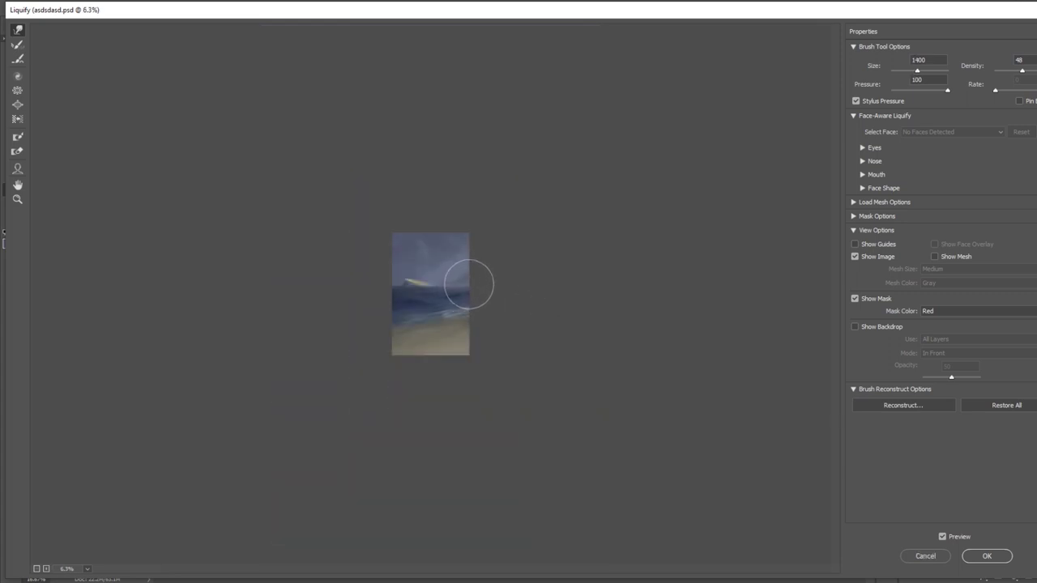
key(bracketright)
key(ctrl+minus)
key(ctrl+minus)
key(ctrl+minus)
key(ctrl+minus)
key(ctrl+minus)
key(ctrl+plus)
key(ctrl+plus)
key(ctrl+plus)
key(ctrl+plus)
key(ctrl+plus)
key(ctrl+plus)
key(ctrl+plus)
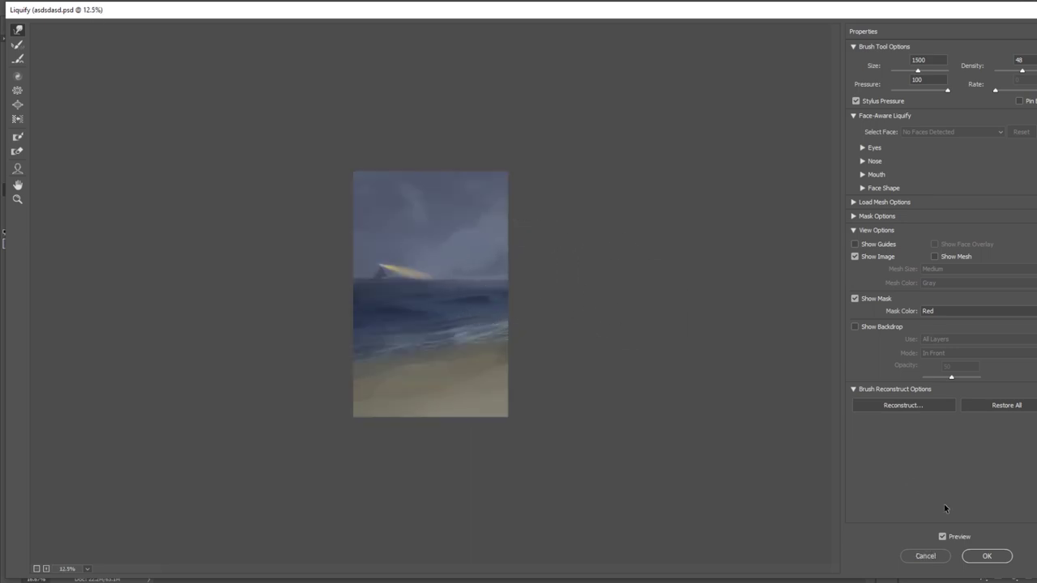
click(986, 556)
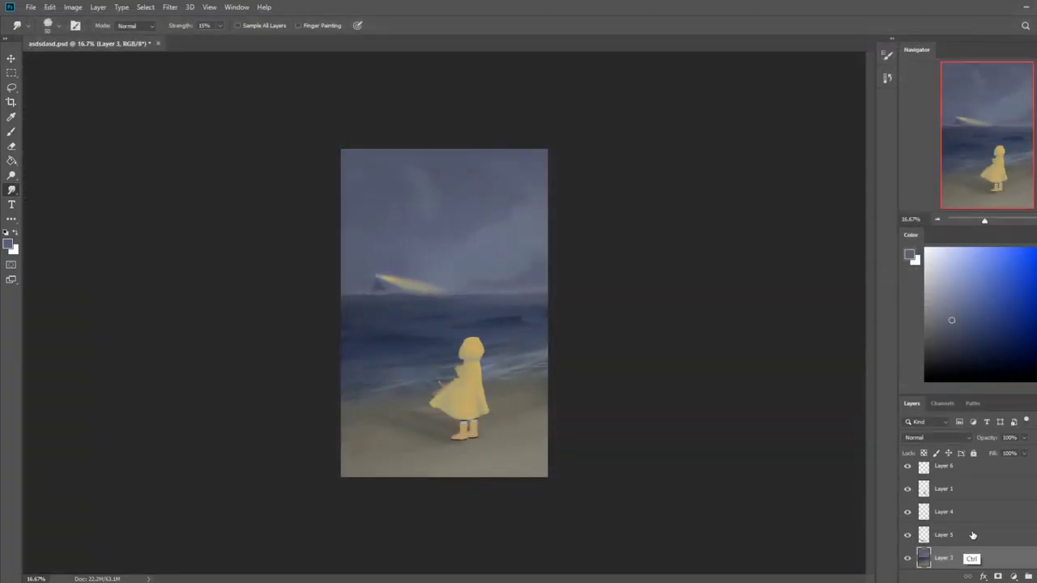
Compare the painting before and after Liquify in the history, returning to the liquified state.
click(887, 79)
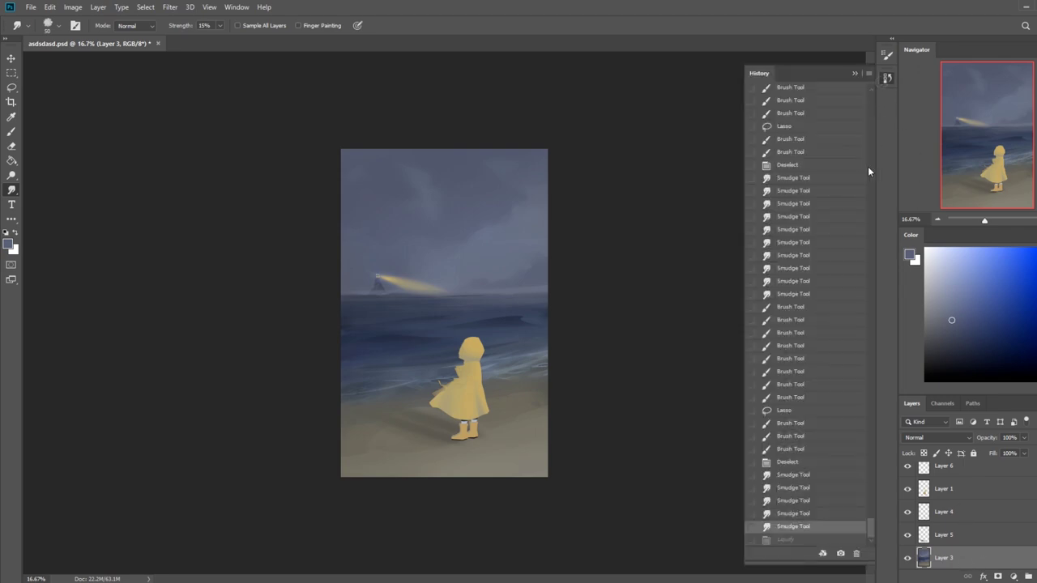
click(783, 538)
click(855, 74)
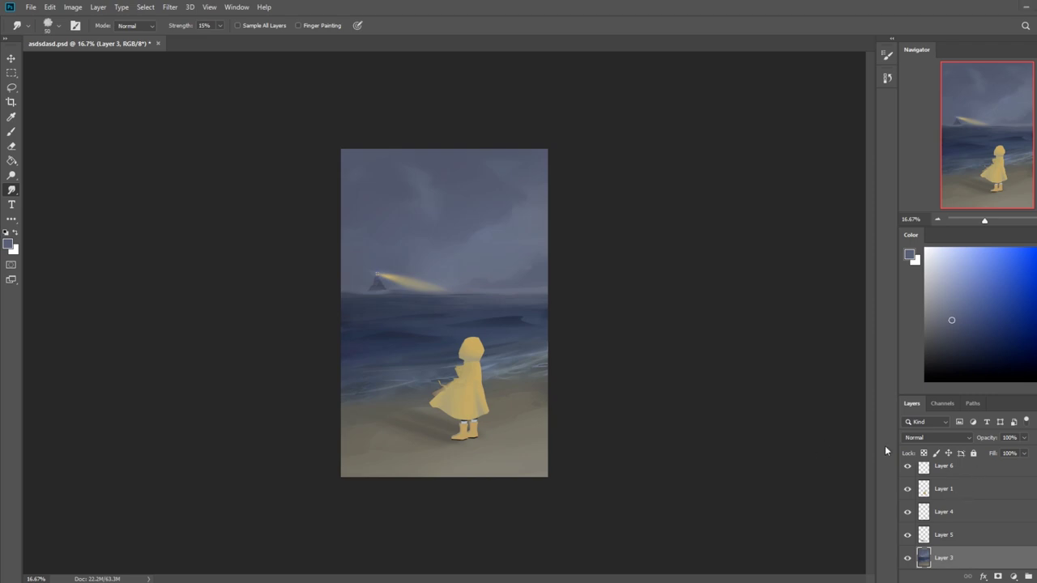
Lasso the sky above the right-hand cloud bank and lighten it with a paler grey-blue, using the 1600 brush at 36% opacity.
key(l)
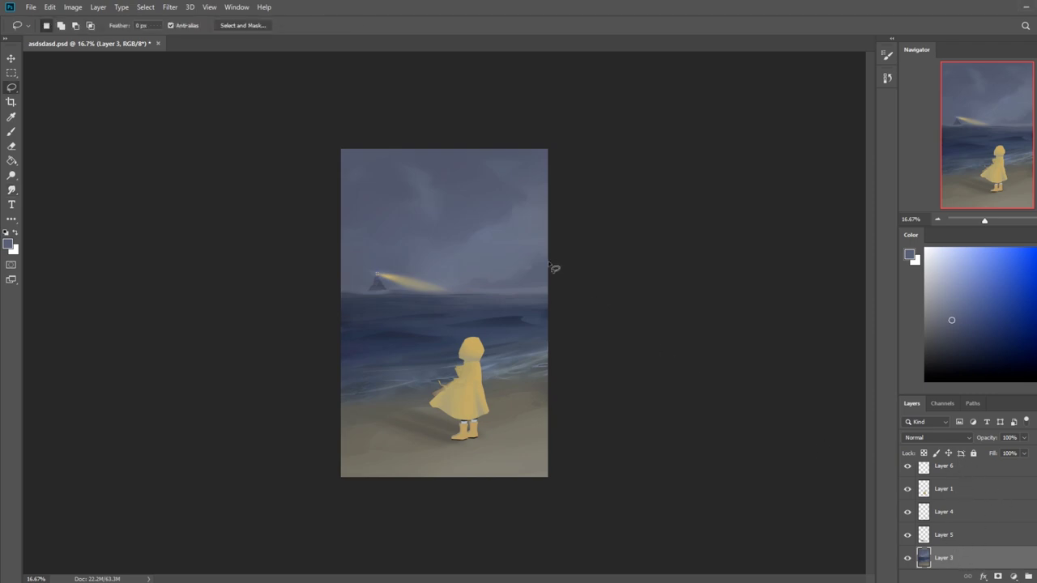
drag(543, 252, 534, 265)
mouse_move(479, 253)
mouse_down()
mouse_move(557, 212)
mouse_move(595, 231)
mouse_up()
key(shift)
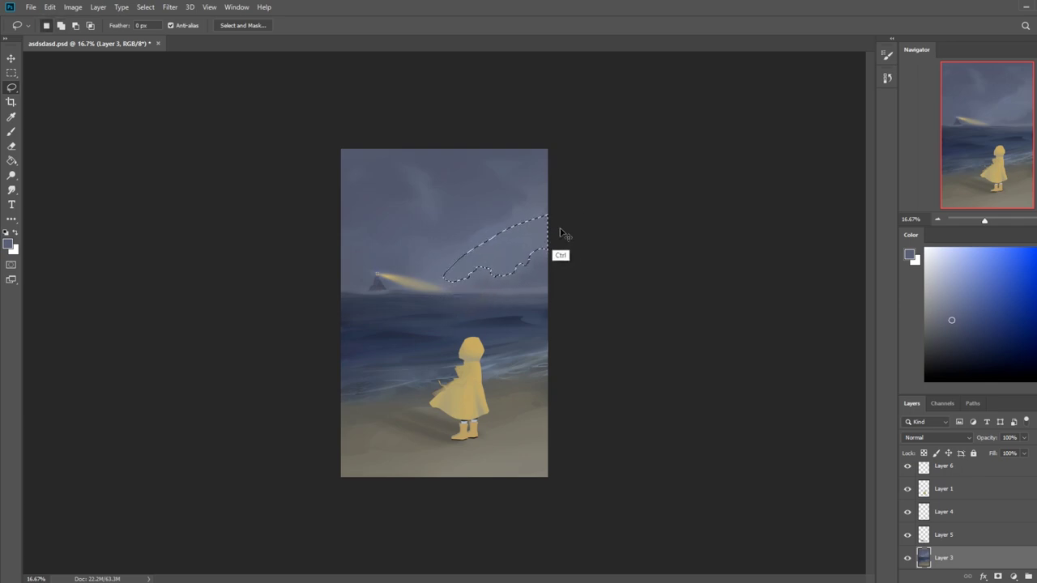
key(ctrl+d)
key(b)
click(941, 299)
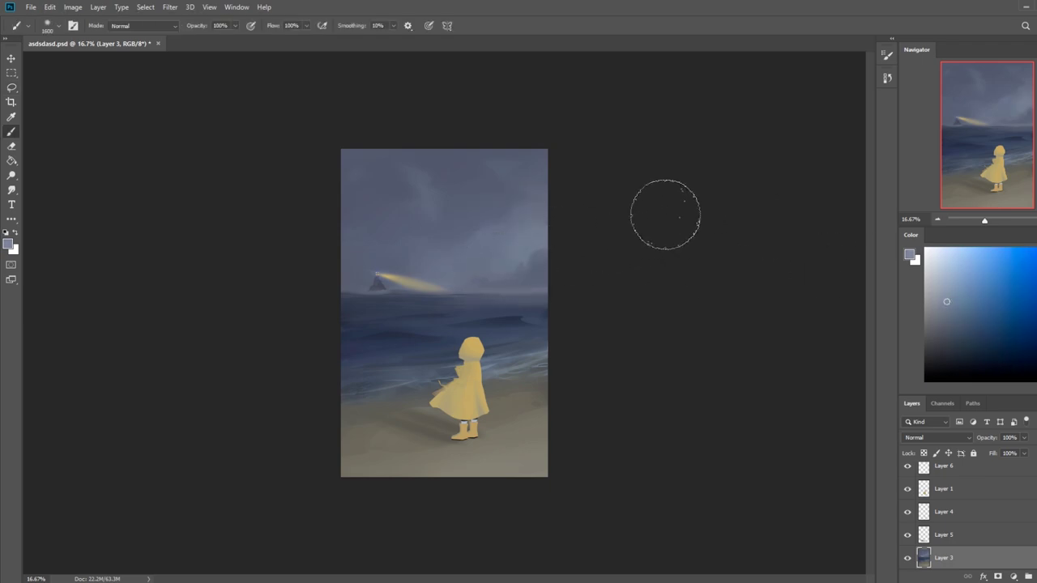
mouse_move(549, 223)
mouse_down()
mouse_move(551, 247)
mouse_move(479, 271)
mouse_move(546, 244)
mouse_up()
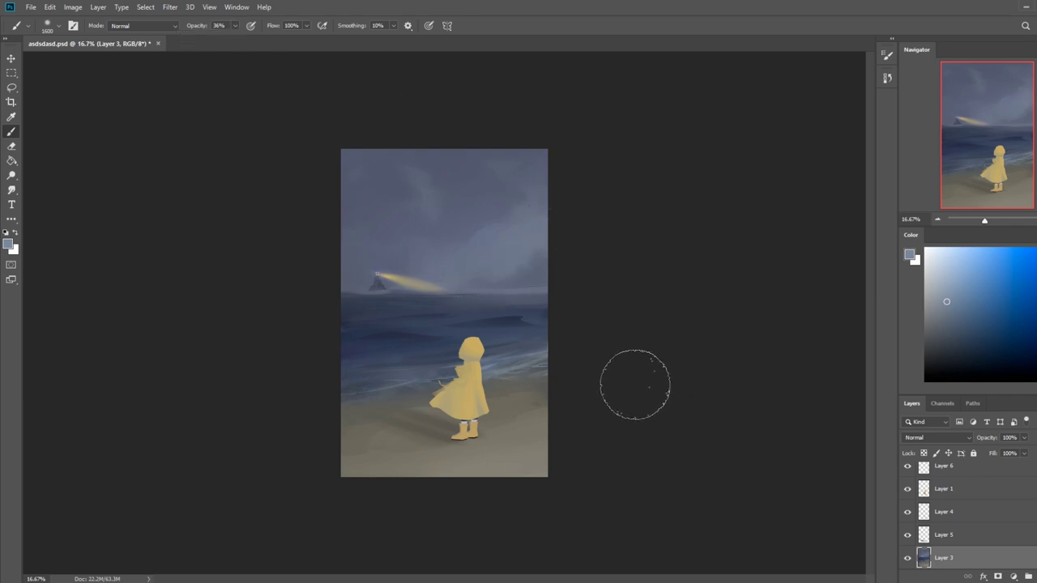
key(m)
right_click(469, 247)
click(491, 252)
click(14, 190)
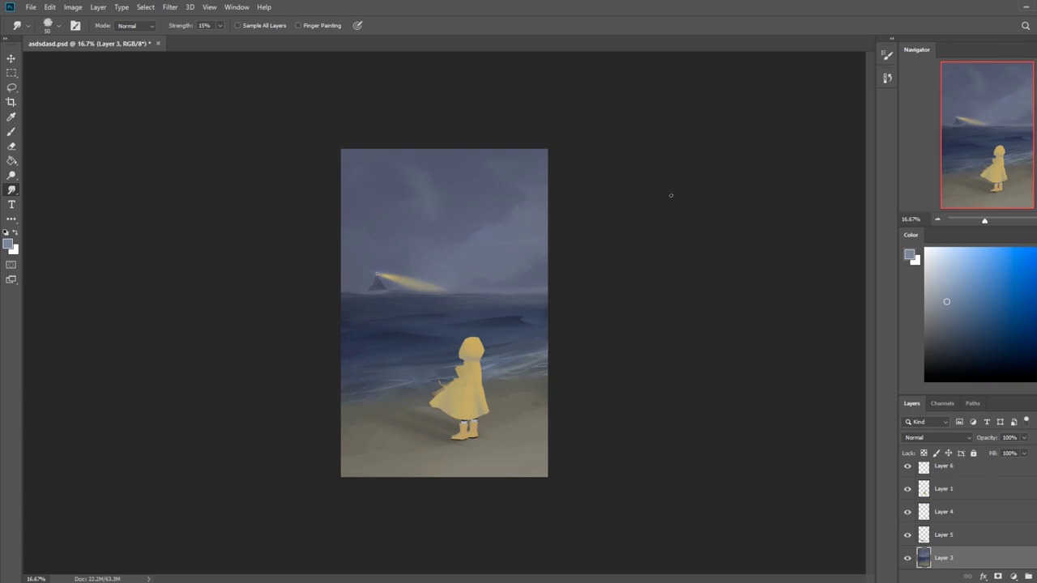
key(ctrl+a)
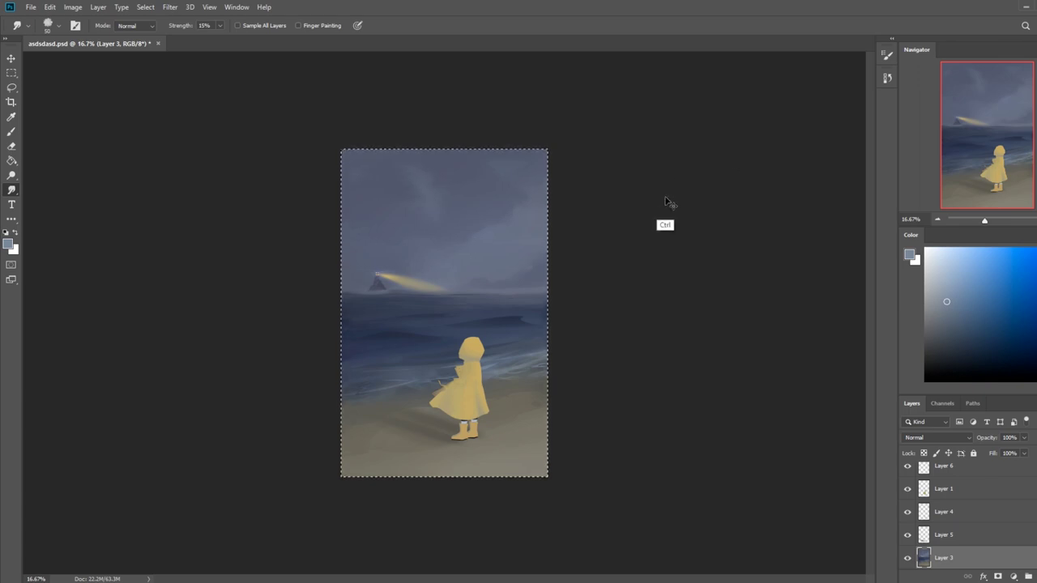
Roll the painting back in the history to the last brush stroke before the final lasso selection.
click(887, 78)
click(794, 488)
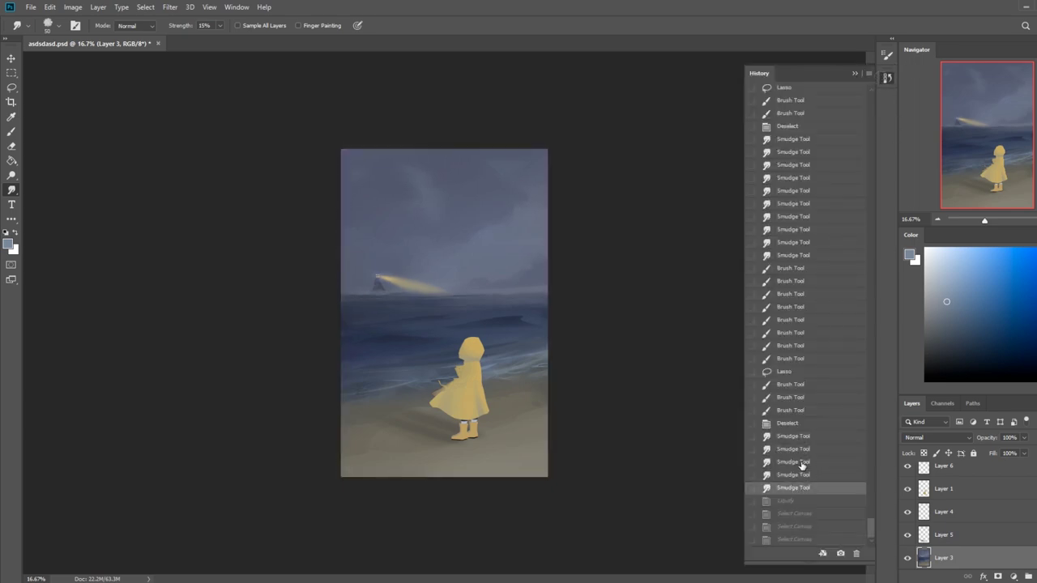
click(802, 463)
click(813, 410)
click(810, 332)
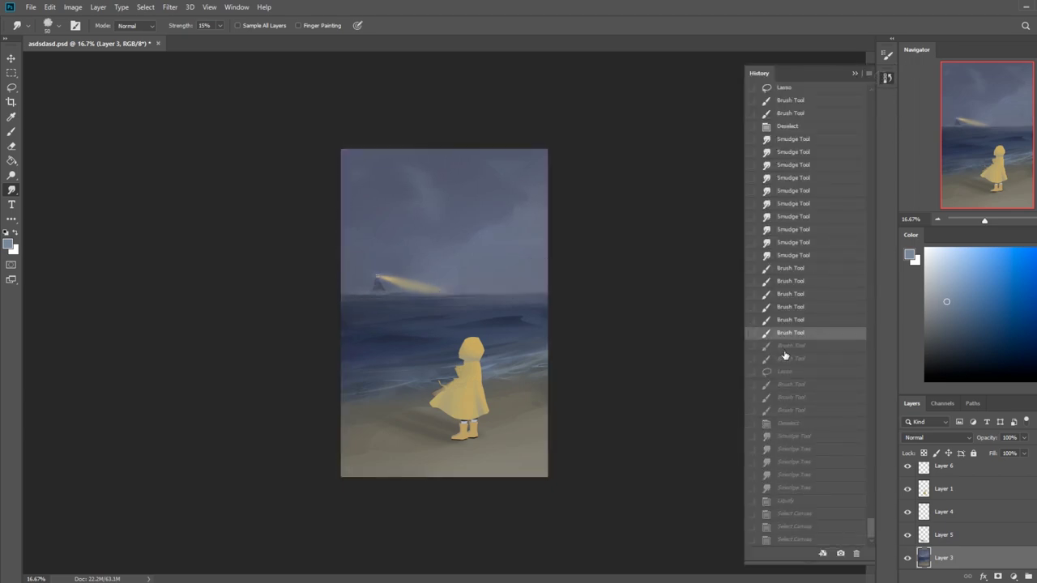
click(784, 345)
click(812, 358)
click(854, 73)
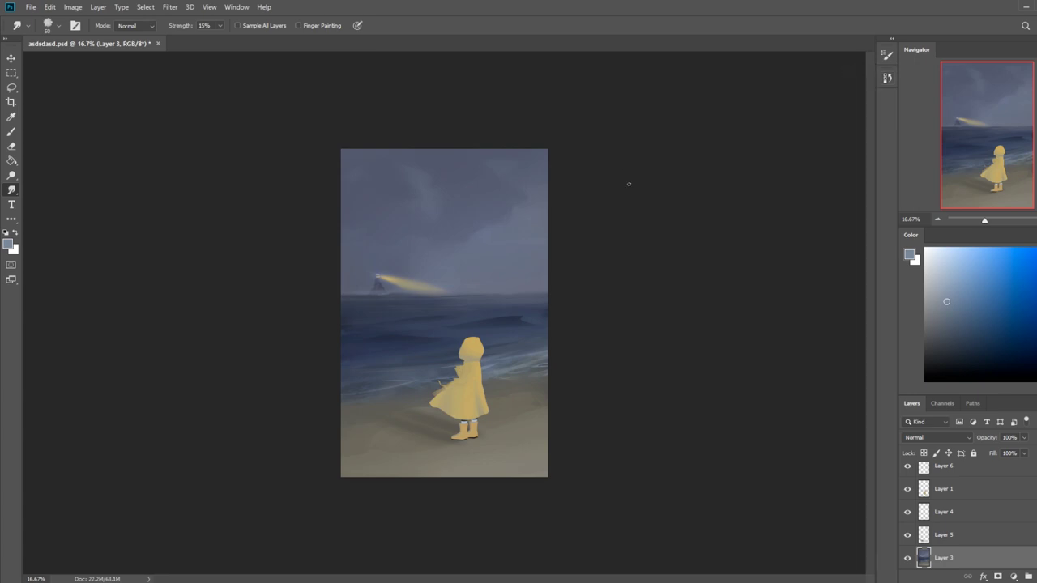
Copy the full-width band around the lighthouse and horizon to its own layer and rotate it slightly to level the horizon.
key(m)
drag(326, 256, 589, 314)
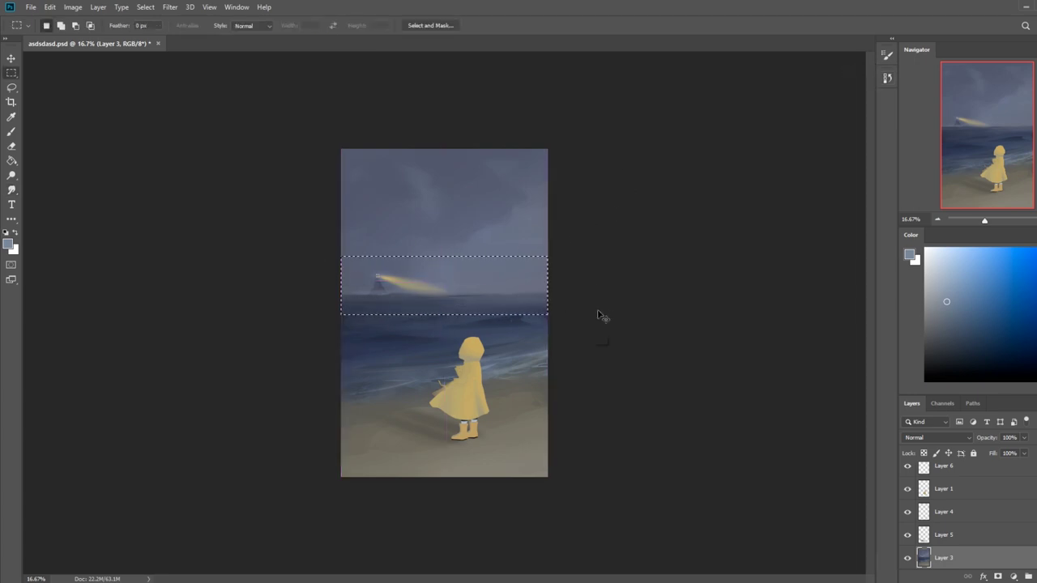
key(ctrl+j)
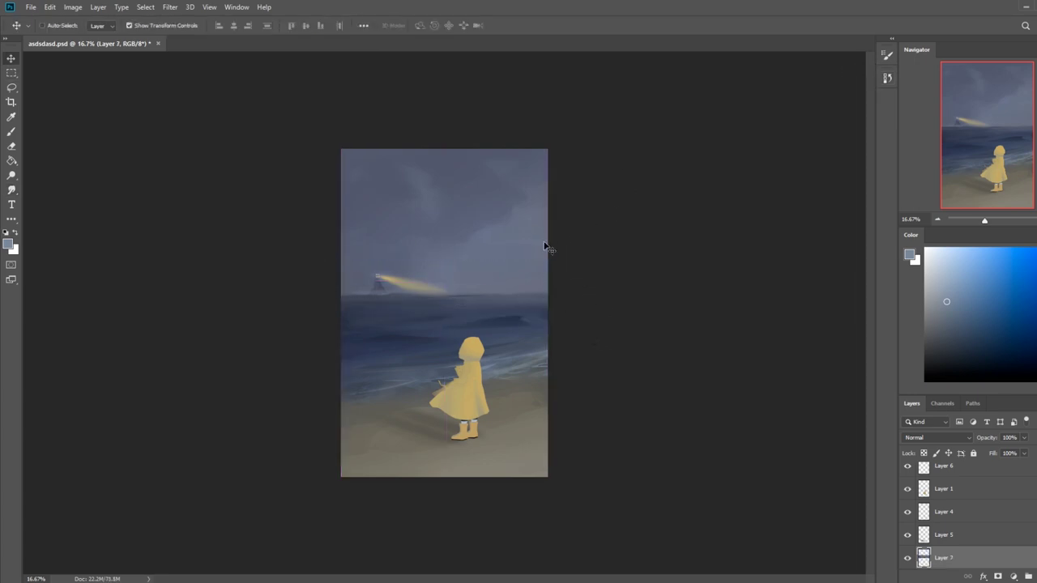
mouse_move(546, 243)
mouse_down()
mouse_move(554, 248)
mouse_move(536, 238)
mouse_up()
key(Return)
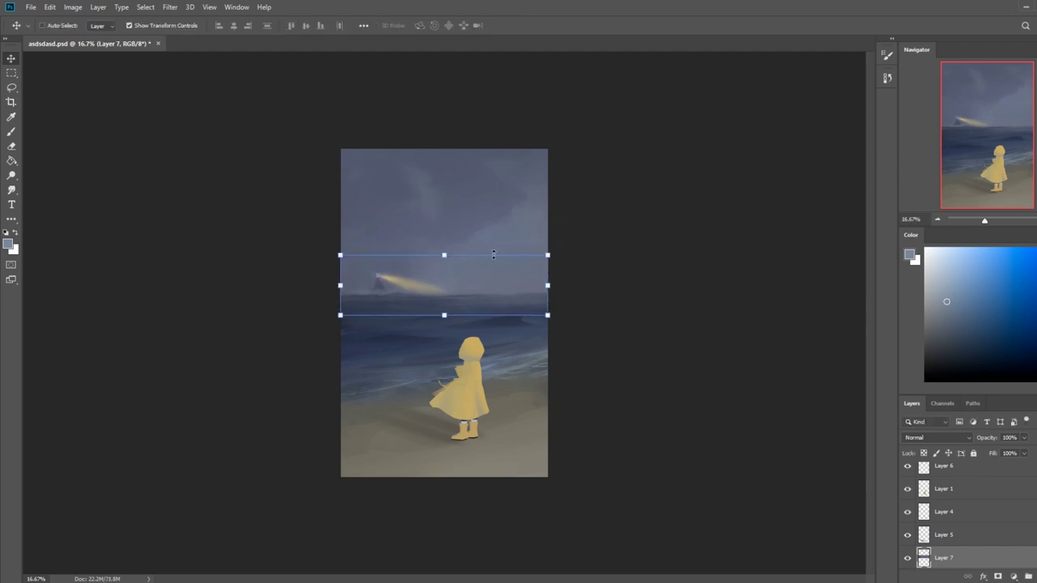
Merge the levelled horizon band on Layer 7 down into Layer 3.
key(m)
right_click(503, 276)
right_click(946, 554)
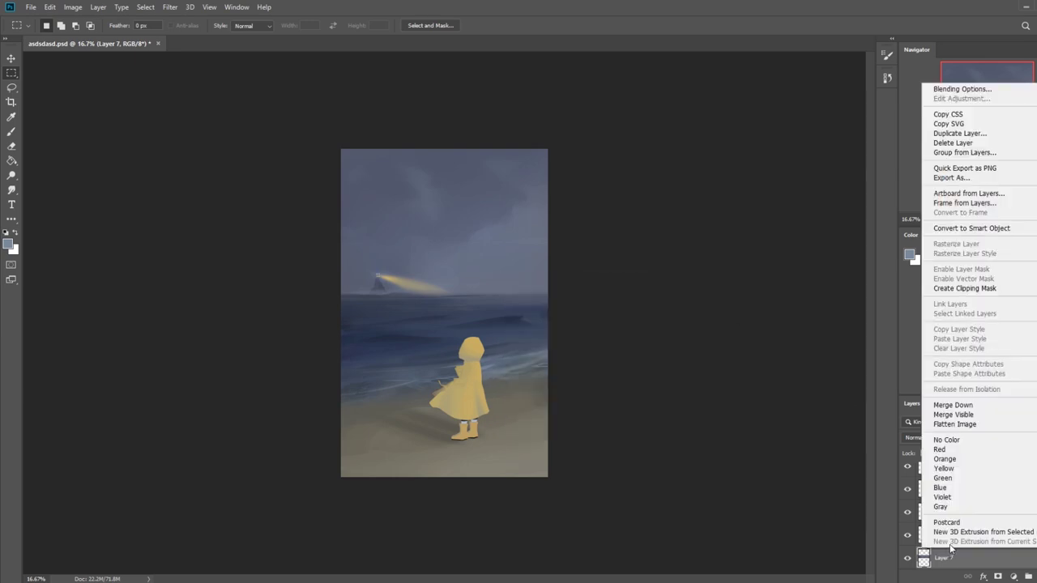
click(964, 406)
Touch up the sea edge below the lighthouse with sampled blues, using the size 80 sketching brush at 100% opacity.
key(b)
right_click(508, 273)
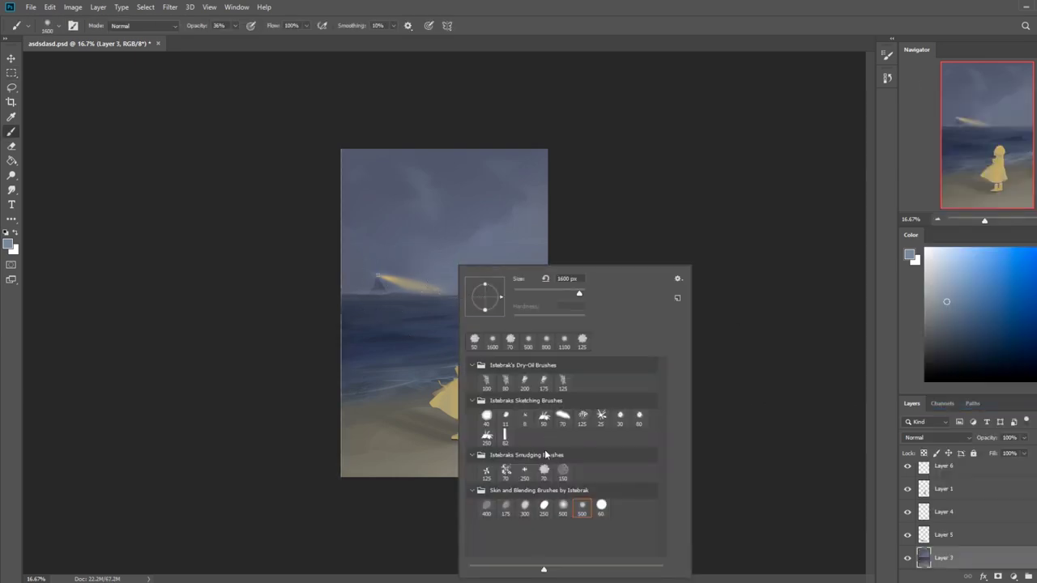
click(639, 418)
key(Return)
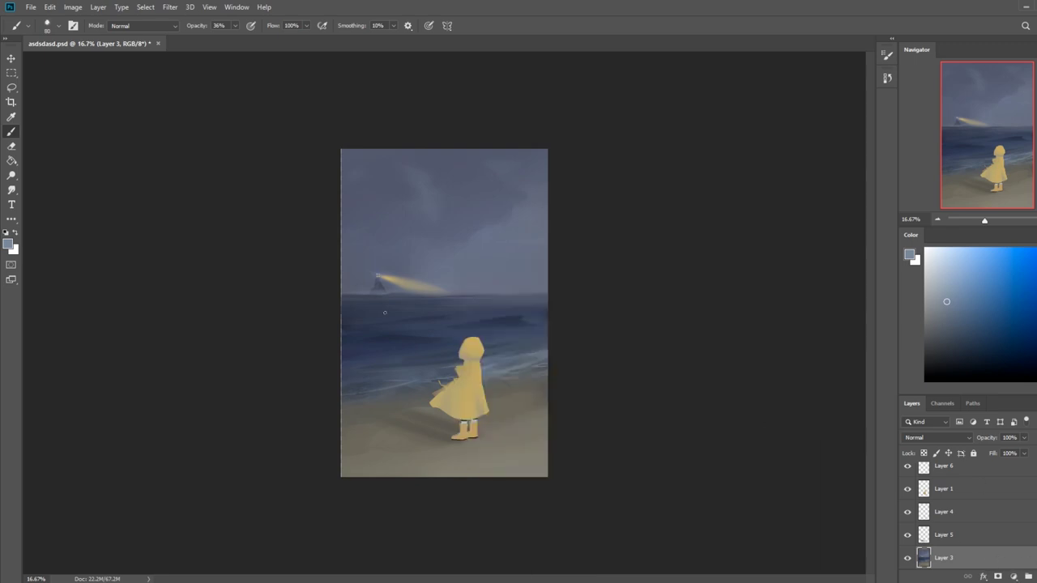
alt+click(390, 295)
click(235, 26)
drag(236, 38, 270, 40)
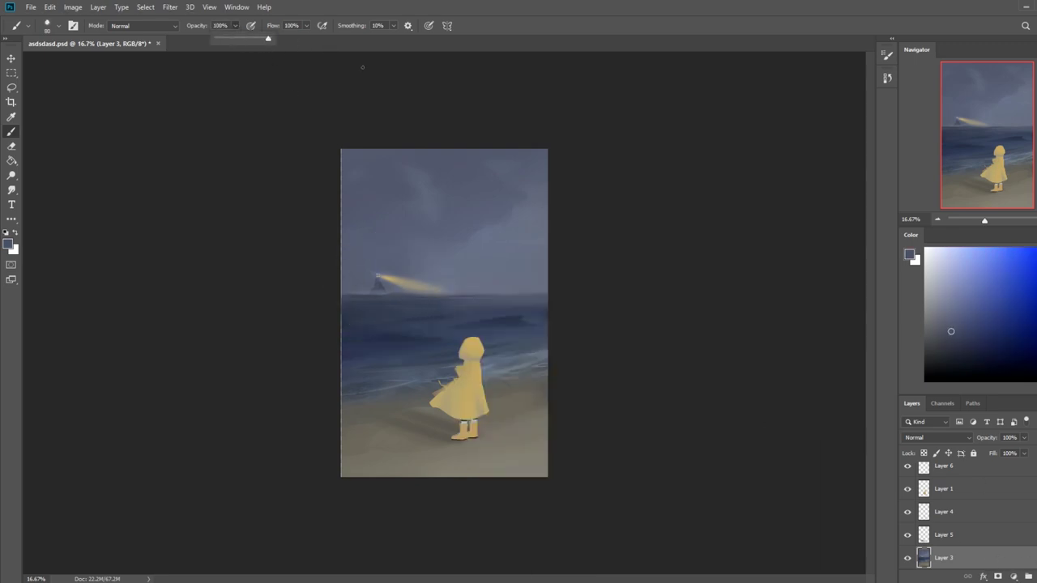
alt+click(372, 301)
alt+click(353, 303)
alt+click(398, 299)
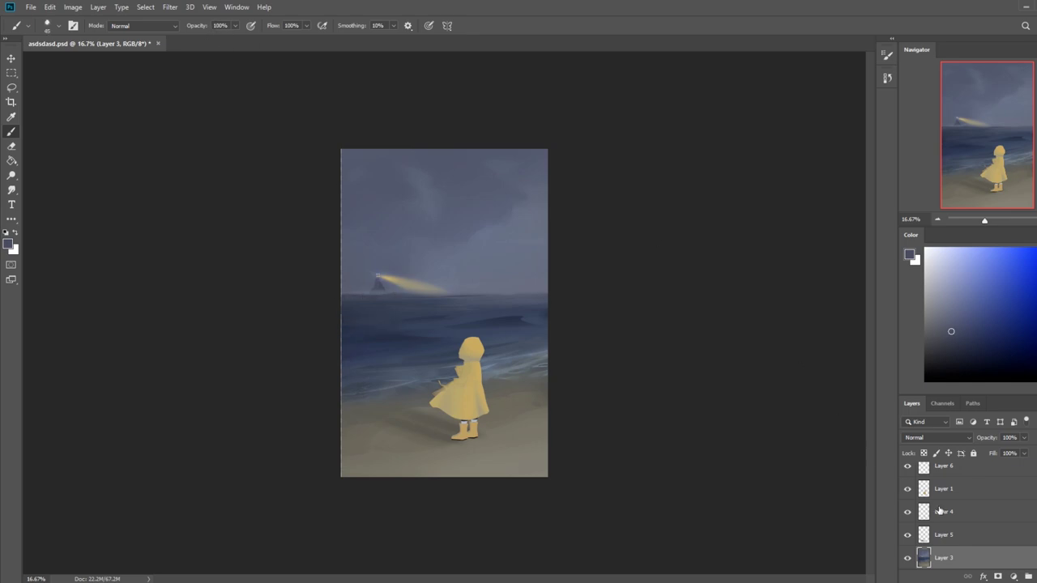
Return to Layer 3 and continue straightening the horizon line with the brush reduced to size 30.
right_click(947, 541)
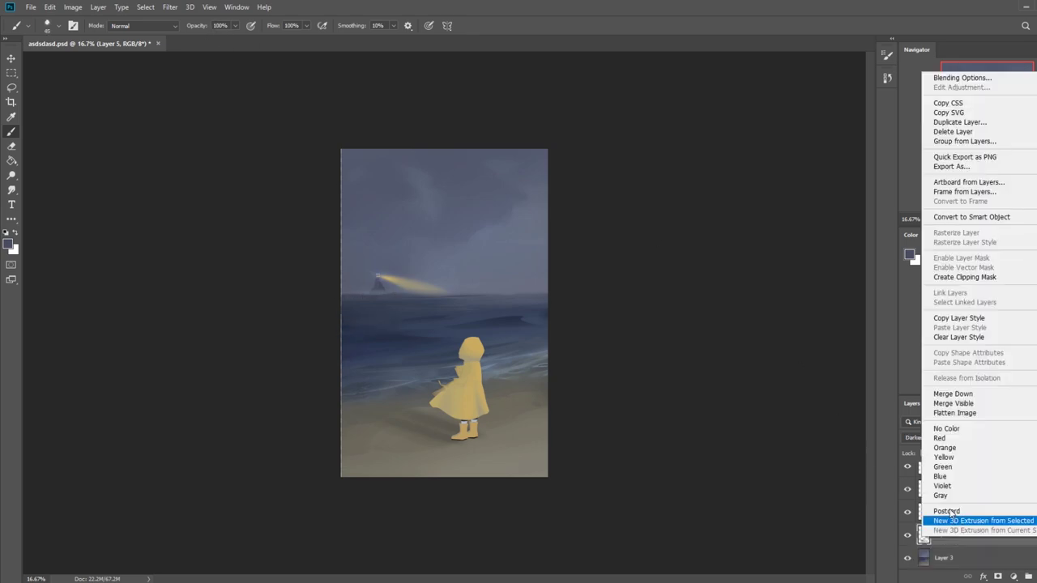
click(987, 550)
key(m)
right_click(457, 273)
click(608, 236)
key(b)
key(bracketleft)
key(bracketleft)
key(bracketleft)
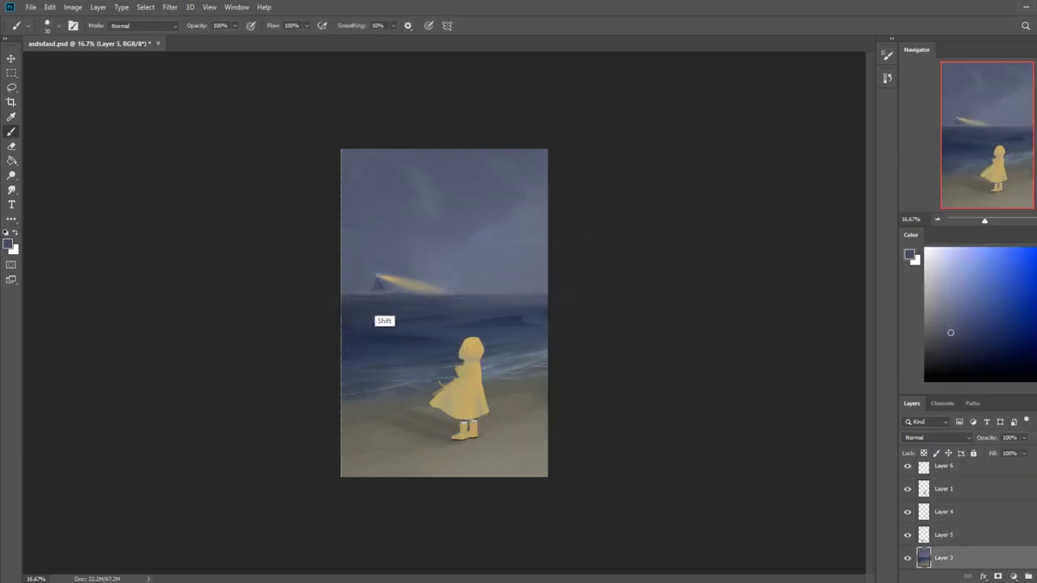
Check Layer 1 and Layer 6 by toggling their visibility, and move Layer 6 directly above Layer 3.
key(z)
click(446, 301)
key(b)
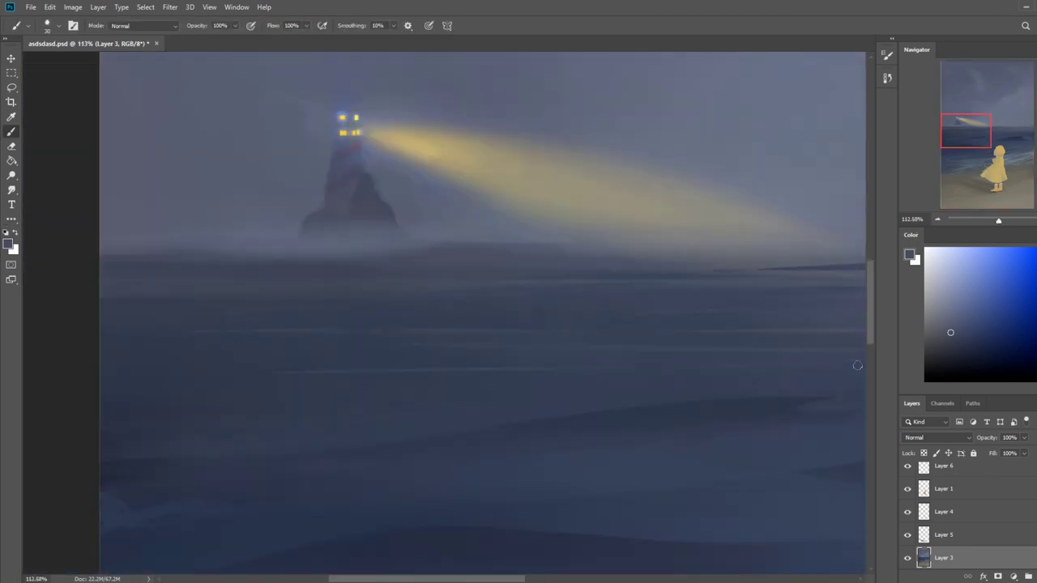
click(907, 488)
click(907, 488)
click(907, 468)
click(907, 467)
drag(962, 476, 952, 548)
Erase Layer 6 along the waterline below the lighthouse and switch to the Blur tool.
key(e)
drag(371, 273, 143, 279)
drag(511, 278, 80, 277)
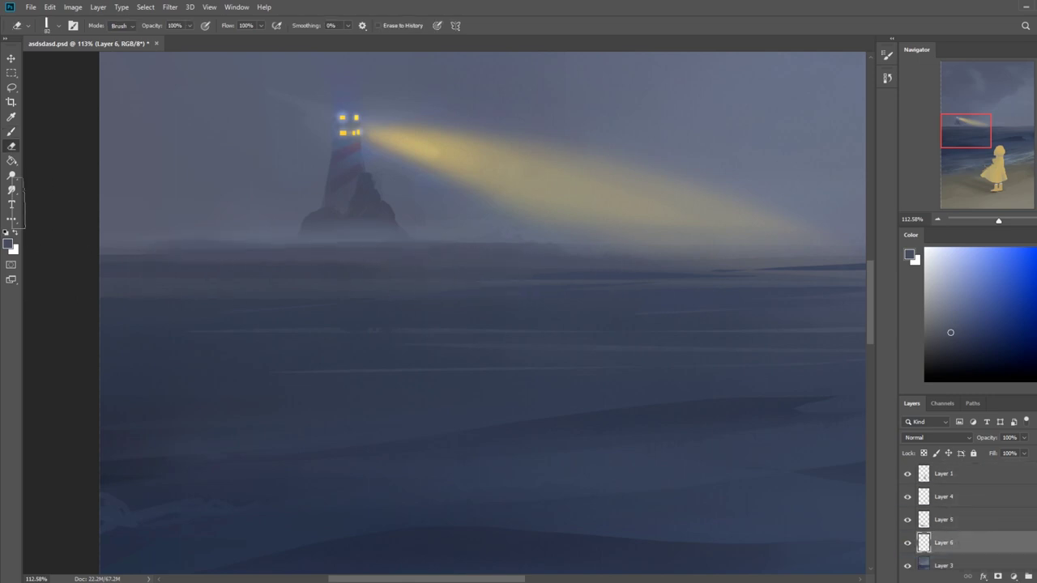
click(13, 190)
click(53, 200)
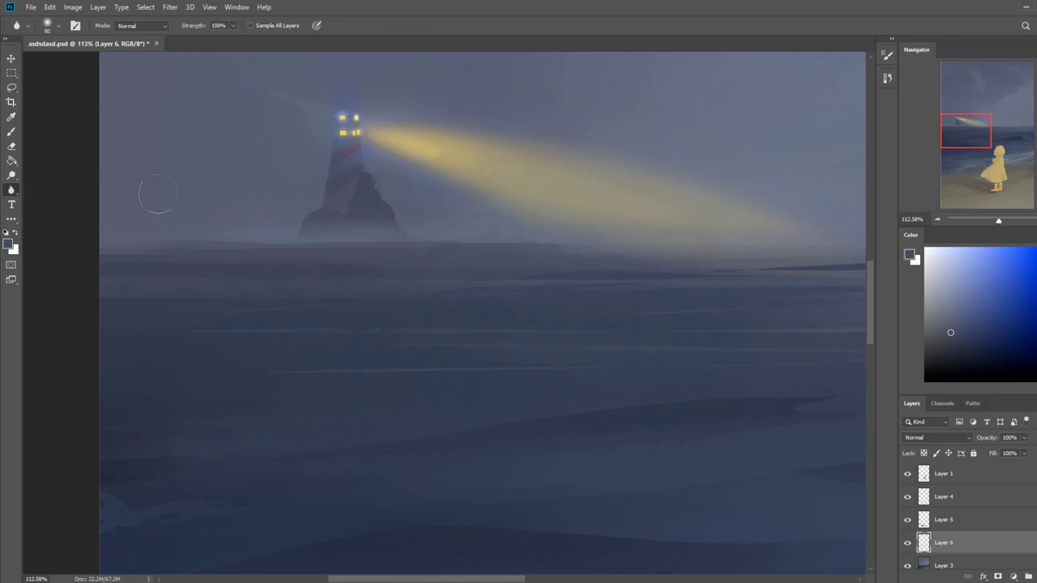
Merge Layer 6 down into Layer 3.
key(ctrl+0)
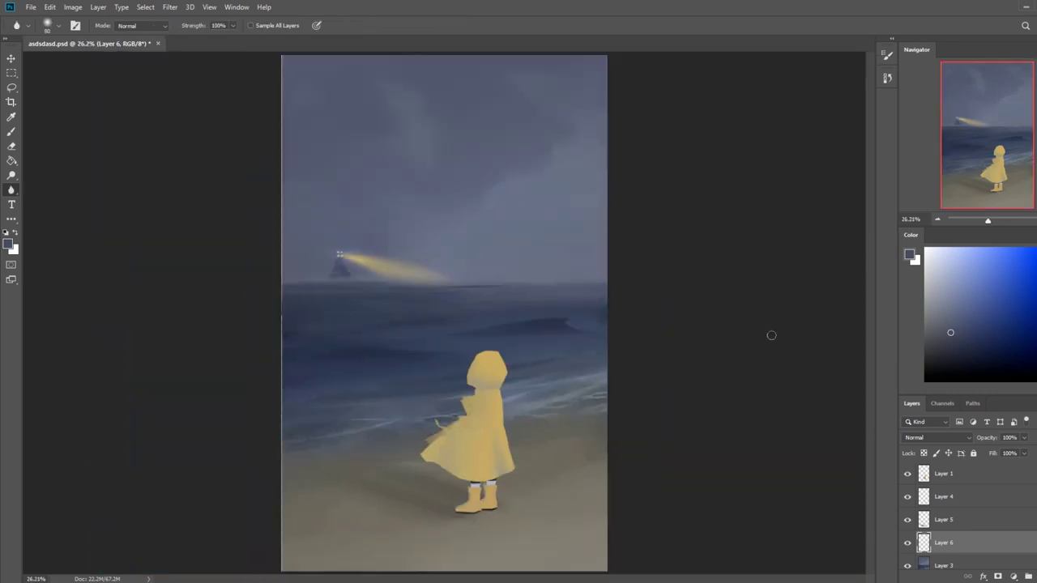
right_click(959, 546)
click(956, 400)
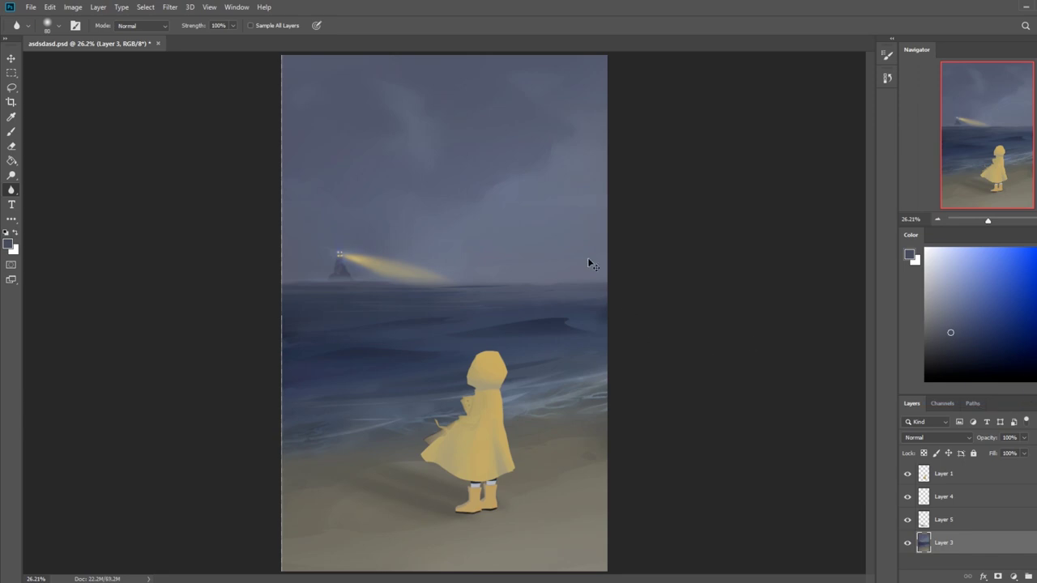
key(ctrl+minus)
key(ctrl+minus)
key(ctrl+minus)
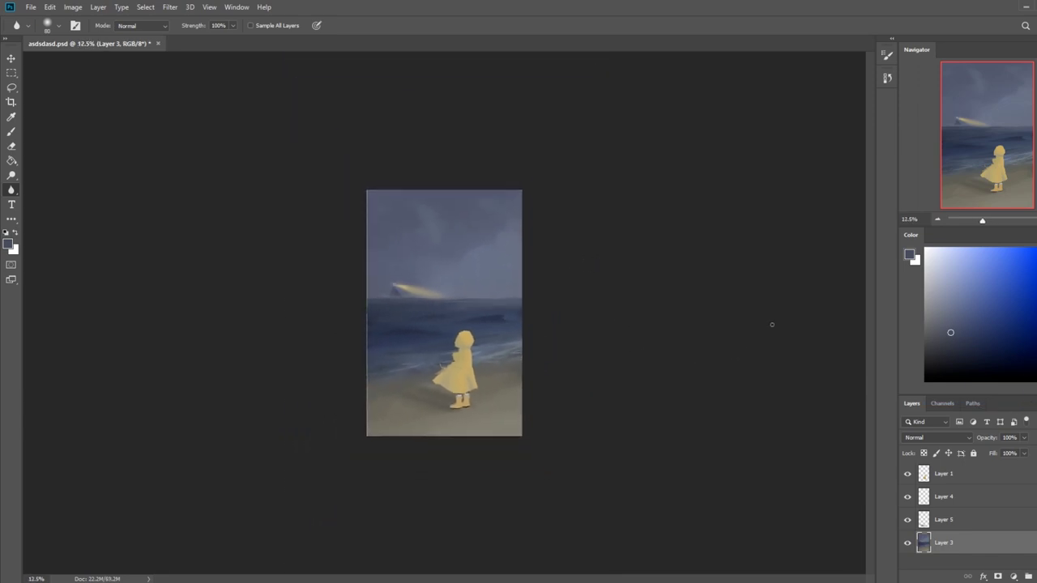
Switch to the Smudge tool and darken Layer 3 with Hue/Saturation, setting the lightness to -11.
right_click(16, 192)
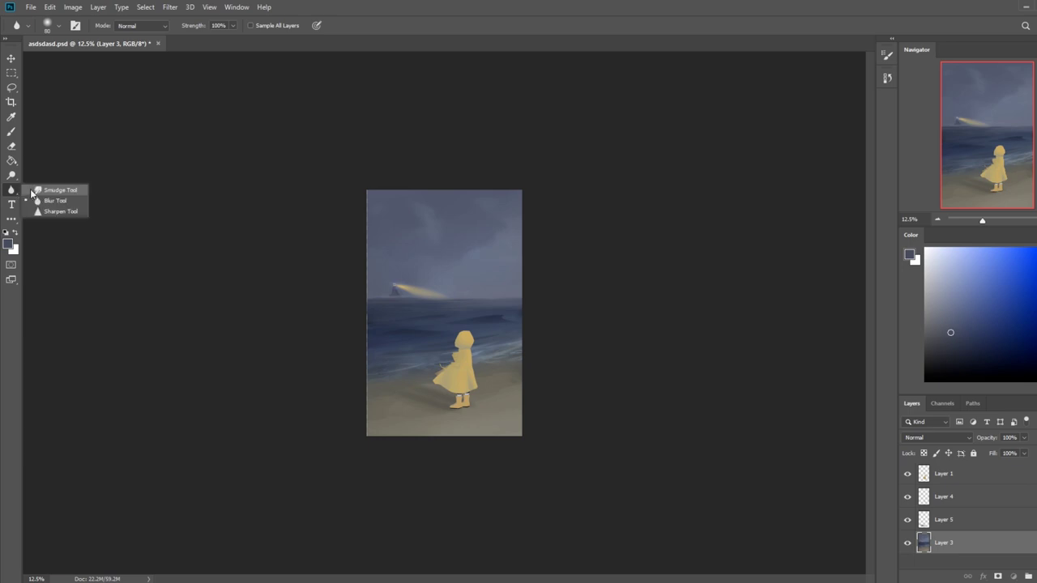
click(69, 210)
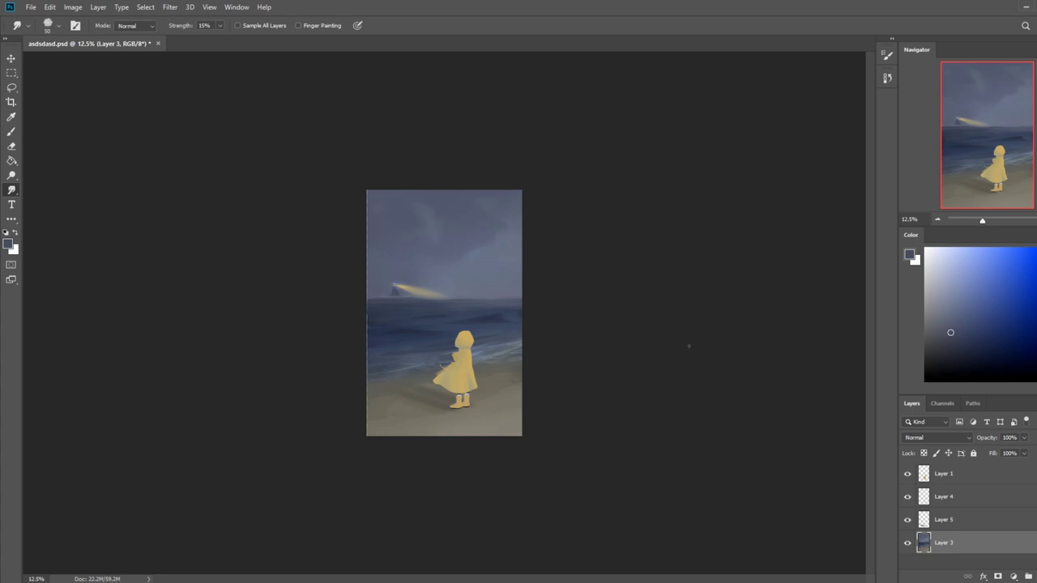
key(ctrl+u)
drag(697, 362, 691, 362)
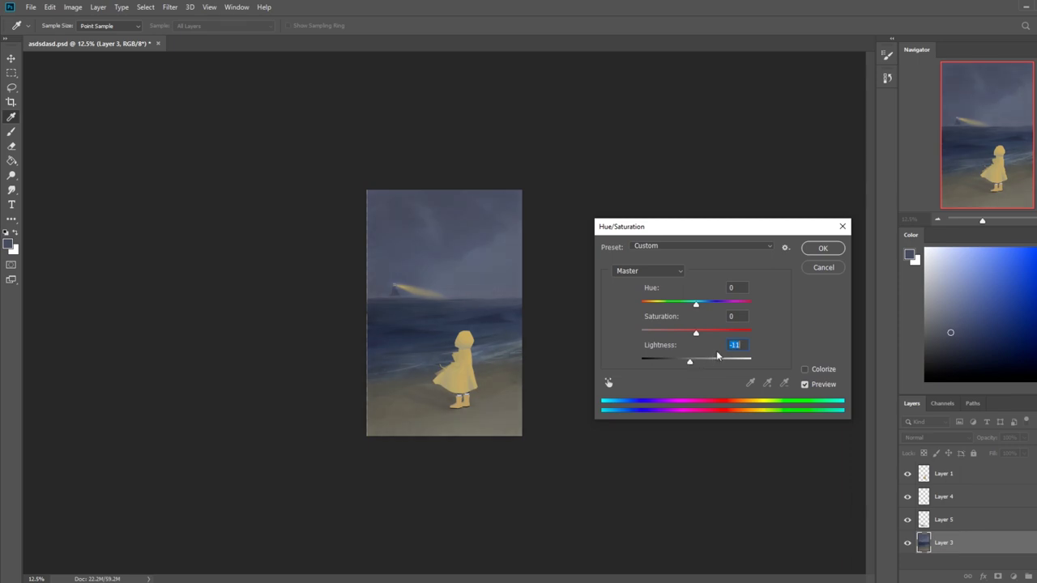
click(824, 251)
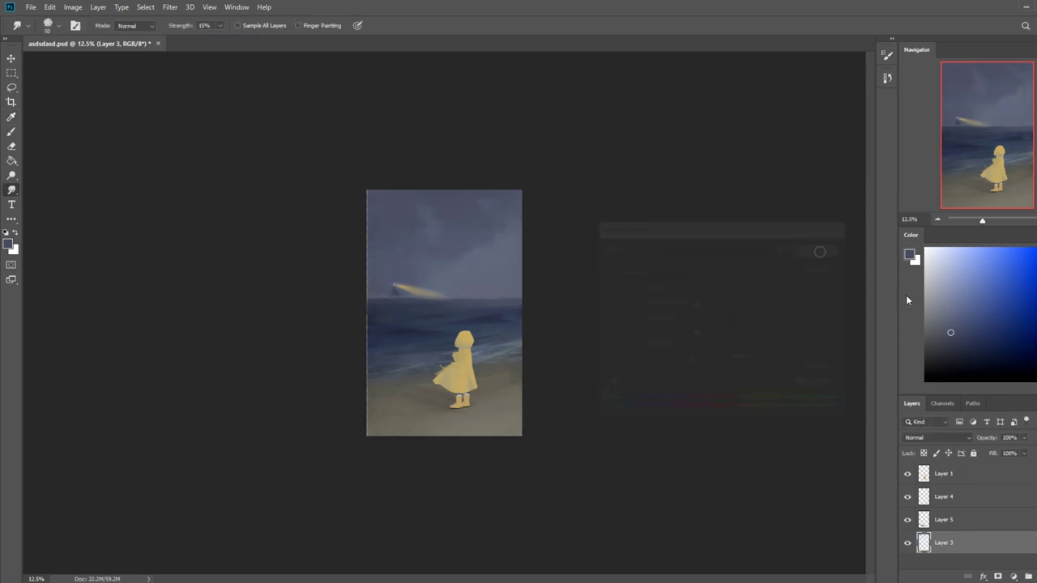
Try strong saturation on the girl's Layer 1 up to +70, reset it to 0, and apply only a slight saturation increase.
click(948, 478)
key(ctrl+u)
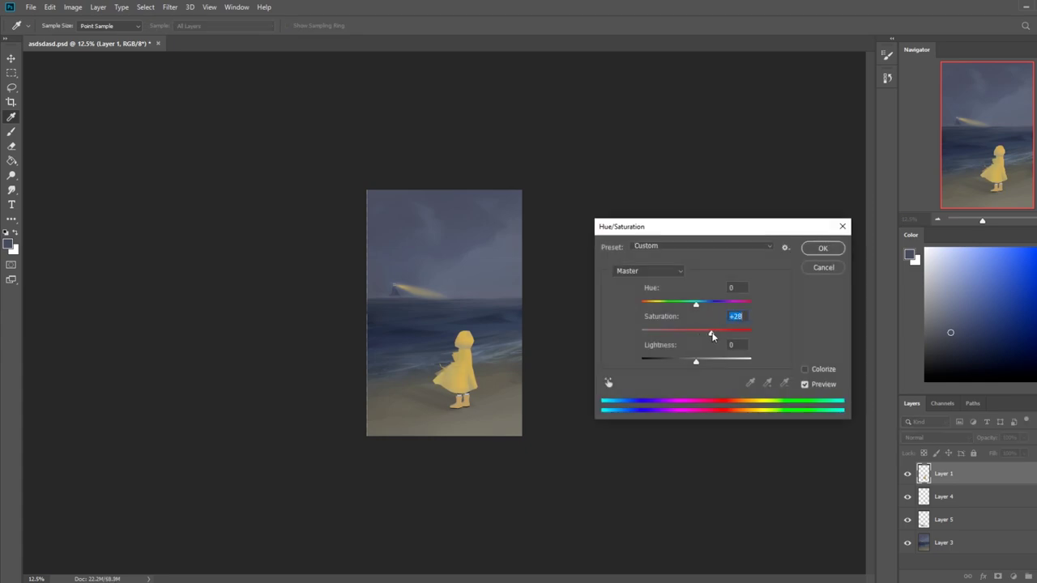
drag(711, 333, 736, 333)
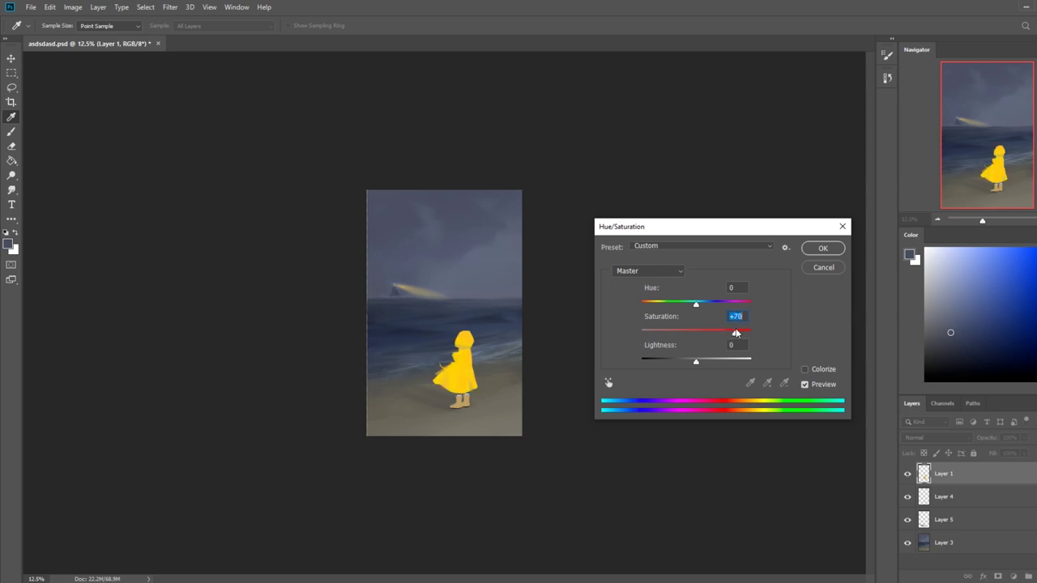
click(693, 333)
text(0)
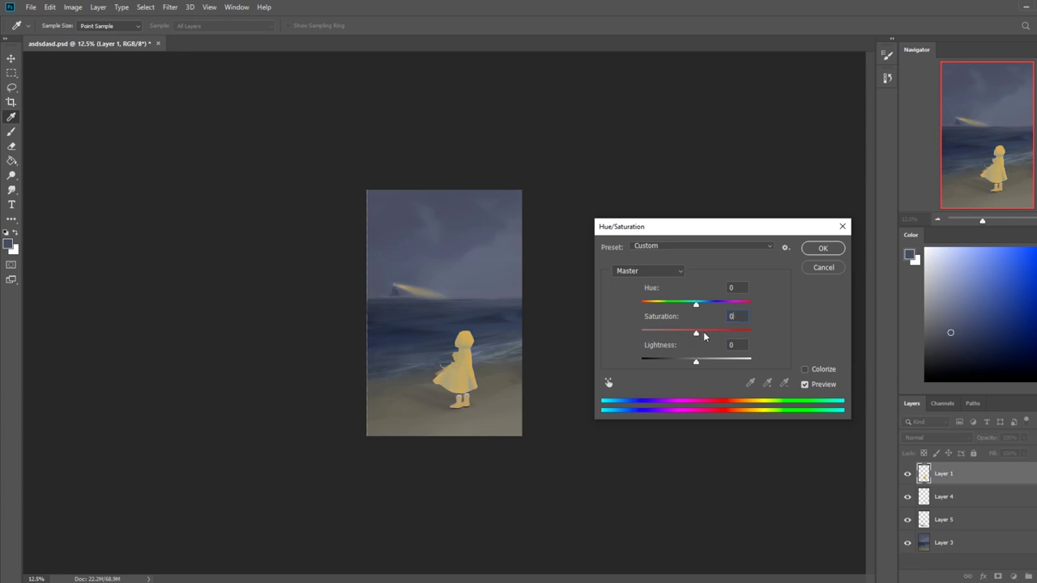
drag(696, 334, 703, 334)
click(823, 248)
key(r)
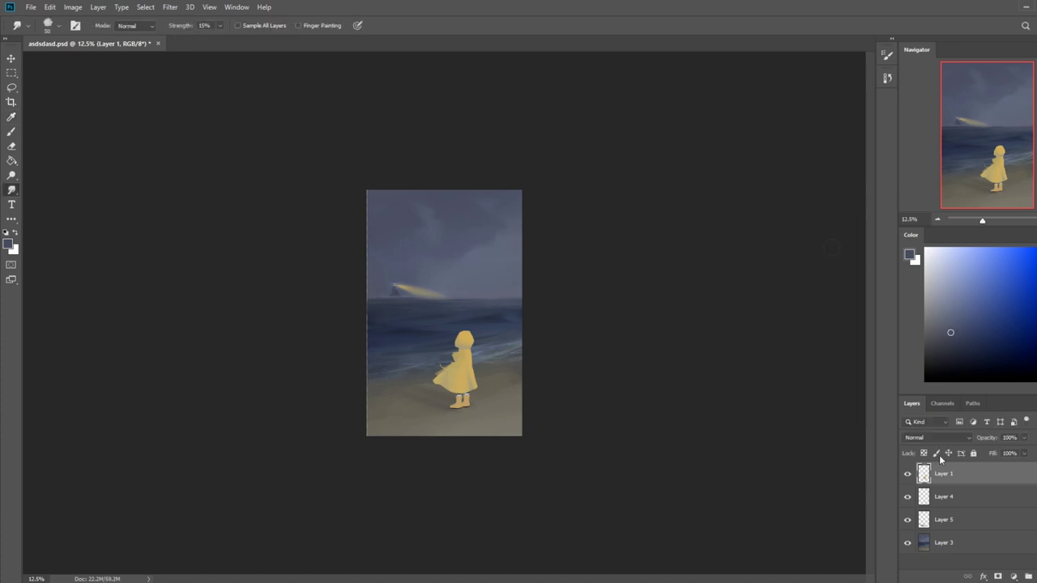
Choose a pale lavender and a soft brush, try a highlight stroke on the girl's hood, and undo it.
click(937, 268)
key(b)
click(934, 267)
right_click(494, 270)
click(618, 514)
key(Return)
drag(473, 324, 470, 340)
key(ctrl+z)
Glaze the pale lavender softly over the hood with the brush enlarged to 1200 and its opacity lowered.
key(])
key(])
key(])
key(])
key(])
key(])
drag(235, 26, 200, 40)
drag(468, 313, 466, 330)
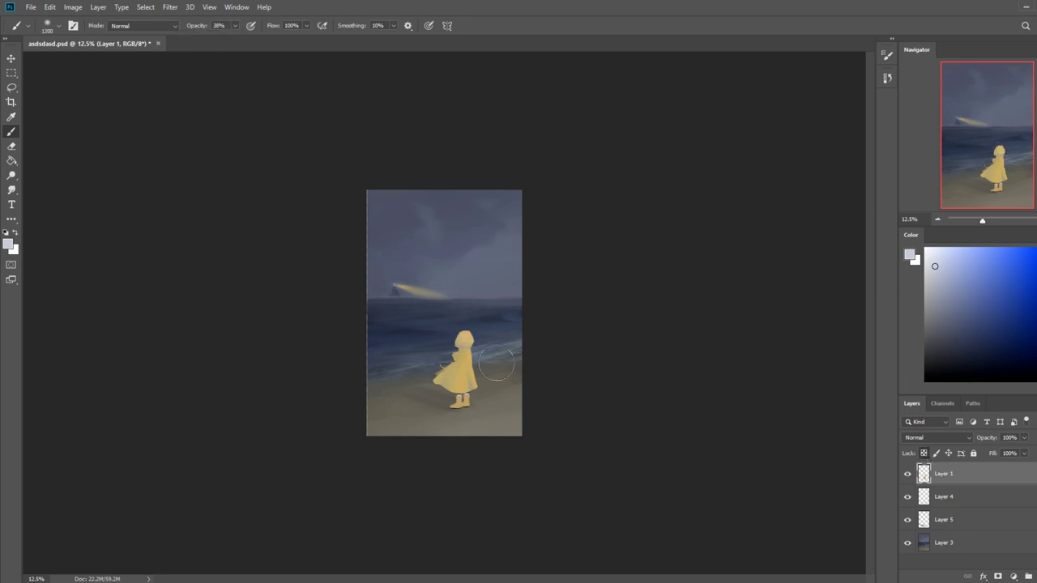
Shade the raincoat with a dark brown derived from its yellow, using the brush reduced to 500.
key([)
key([)
key(bracketleft)
key(bracketleft)
alt+click(464, 366)
click(955, 341)
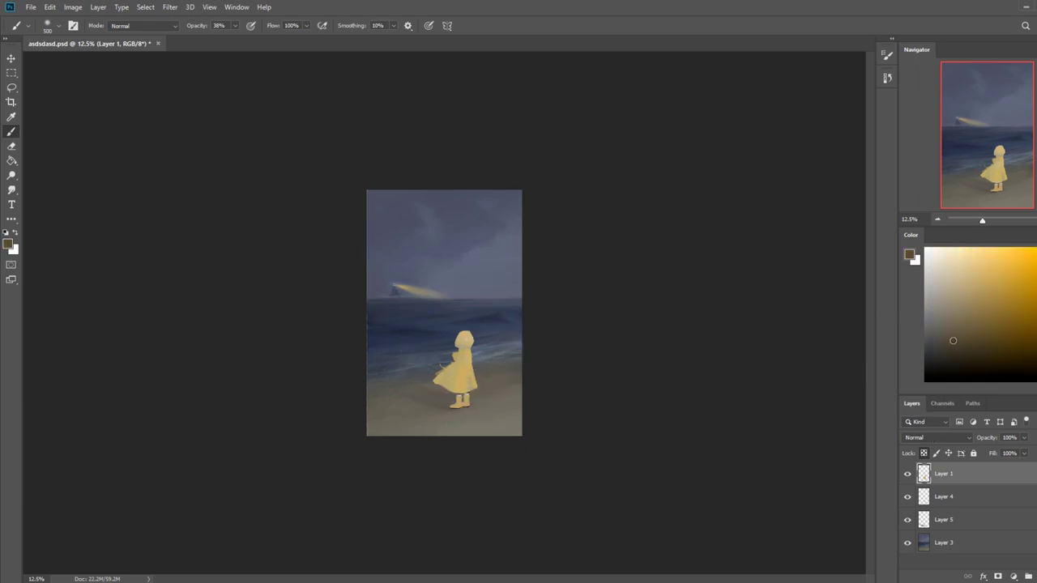
Deepen the raincoat's shading with a darker brown, using the brush at size 200 and 80% opacity.
click(953, 345)
key(bracketleft)
key(bracketleft)
drag(235, 25, 255, 38)
Strengthen the girl's shadow by duplicating Layer 5 and merging the copy back into it.
click(908, 521)
click(908, 522)
click(956, 525)
key(ctrl+j)
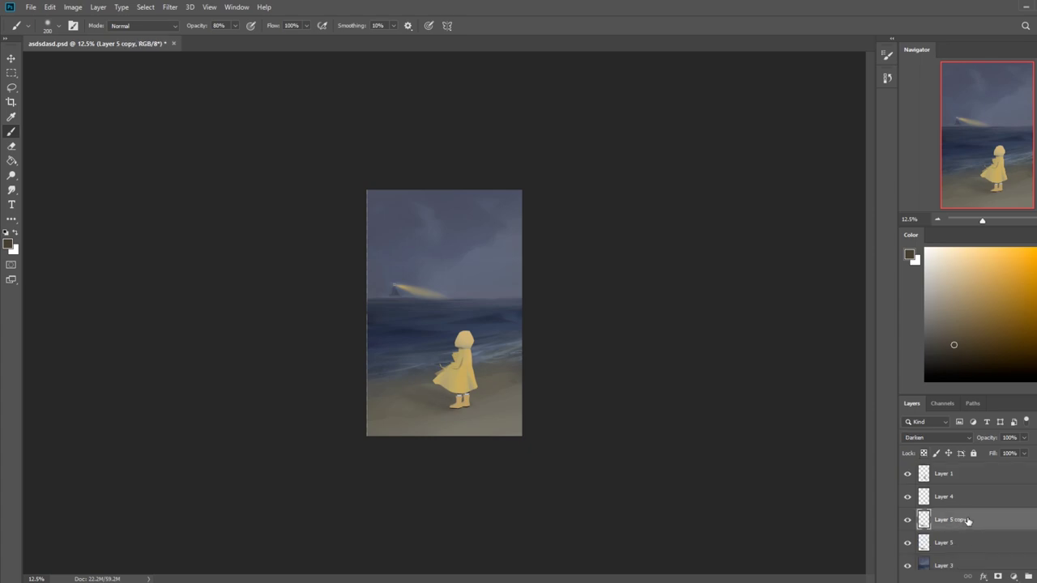
key(ctrl+e)
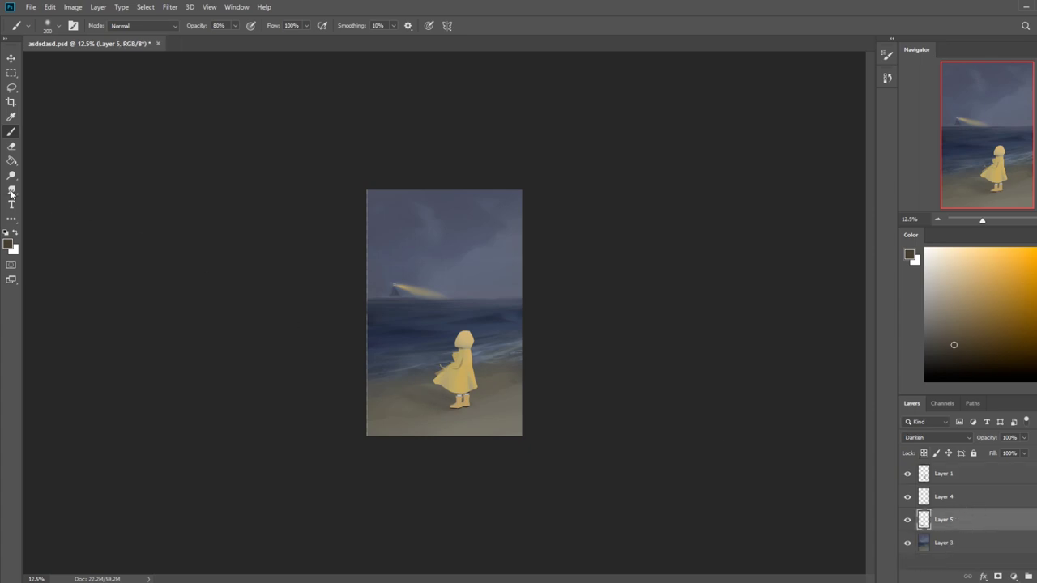
Darken the girl's shadow on Layer 5 with the Burn tool after changing its tonal range, and switch to the Eraser.
mouse_move(11, 190)
mouse_down()
mouse_move(39, 202)
mouse_move(44, 187)
mouse_up()
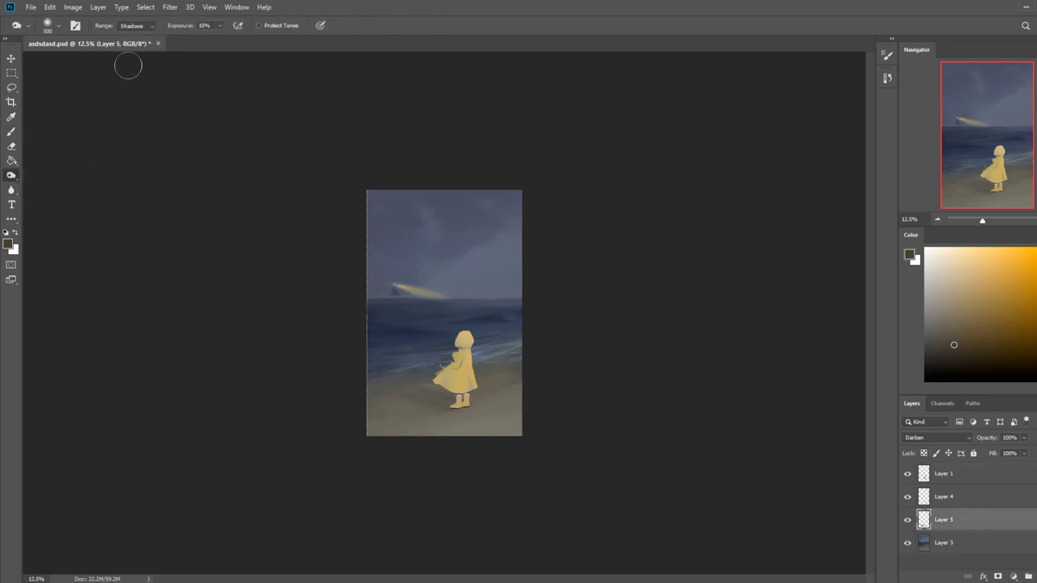
click(138, 26)
click(129, 44)
key(e)
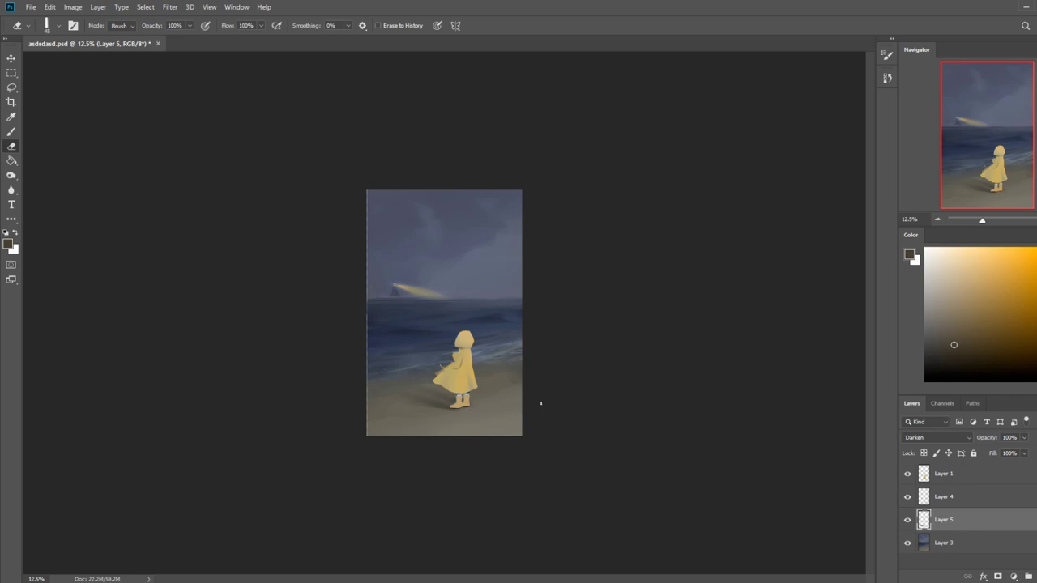
Hide Layer 5 to view the painting without the girl's shadow.
click(907, 519)
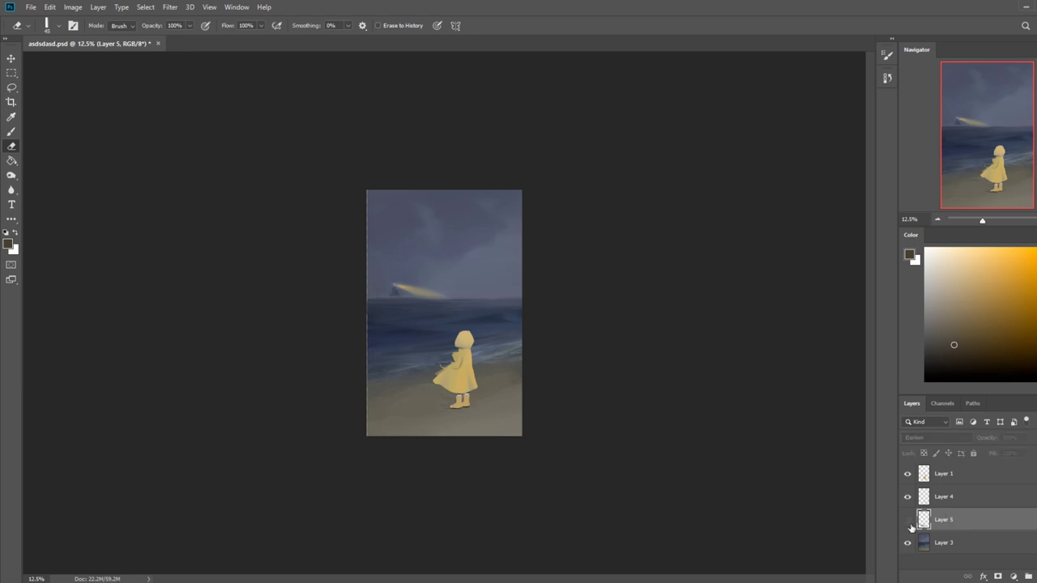
click(445, 398)
click(530, 221)
Raise the saturation of the girl's raincoat on Layer 1 with a Hue/Saturation adjustment.
click(955, 475)
key(ctrl+u)
drag(696, 334, 711, 337)
click(820, 249)
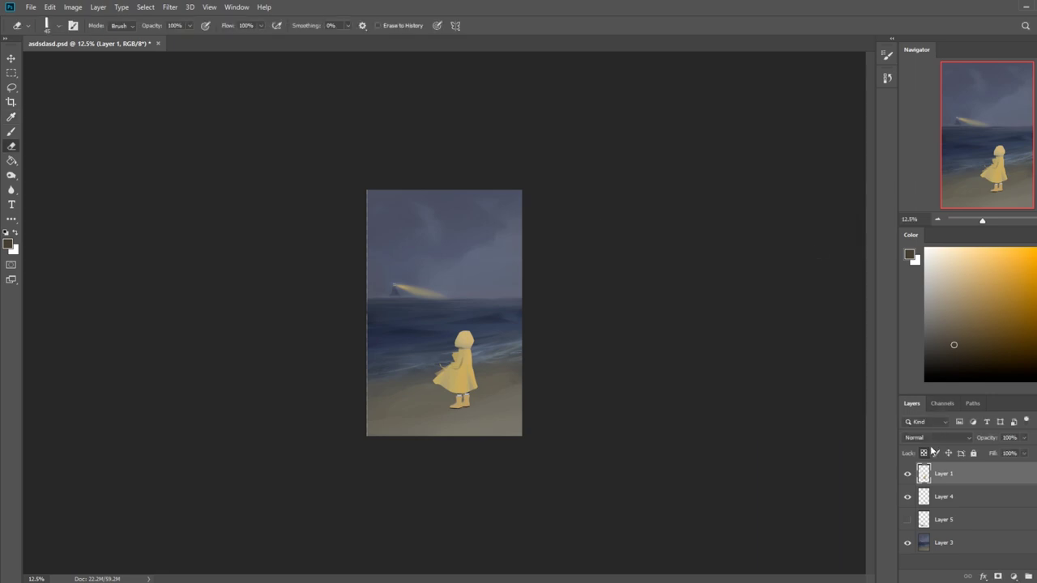
Lasso the girl's hooded head on Layer 1, copy it to its own layer and enlarge it to about 120%.
key(l)
mouse_move(486, 351)
mouse_down()
mouse_move(435, 348)
mouse_move(504, 333)
mouse_move(492, 352)
mouse_up()
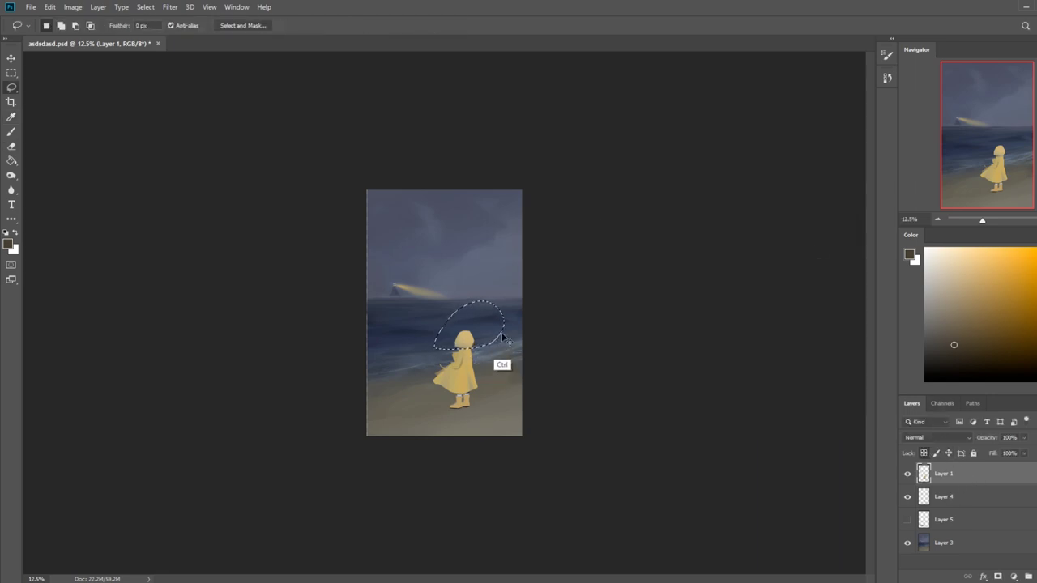
key(ctrl+j)
key(v)
drag(477, 329, 481, 320)
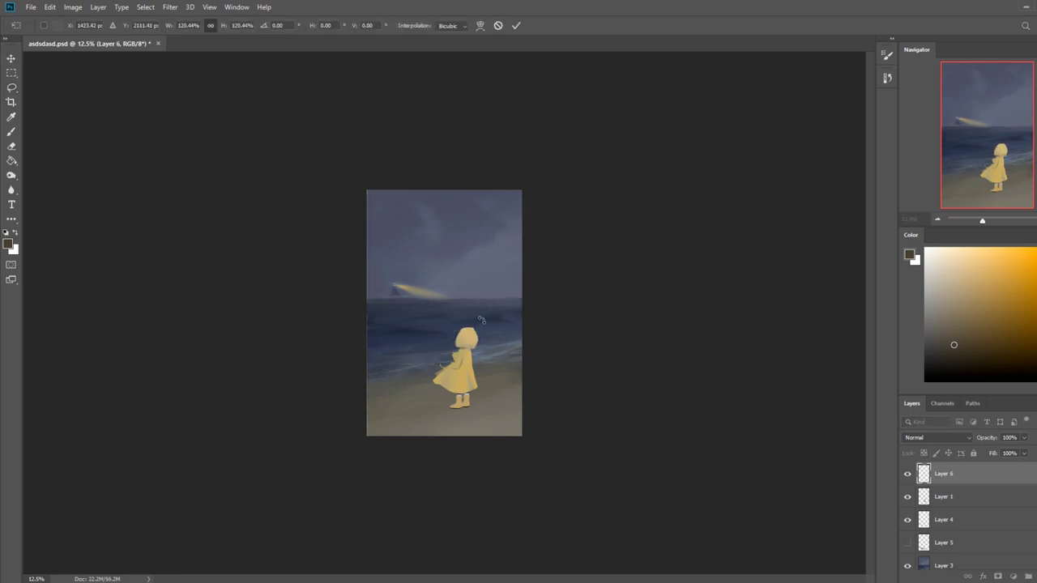
key(Left)
key(Left)
key(Left)
key(ctrl+plus)
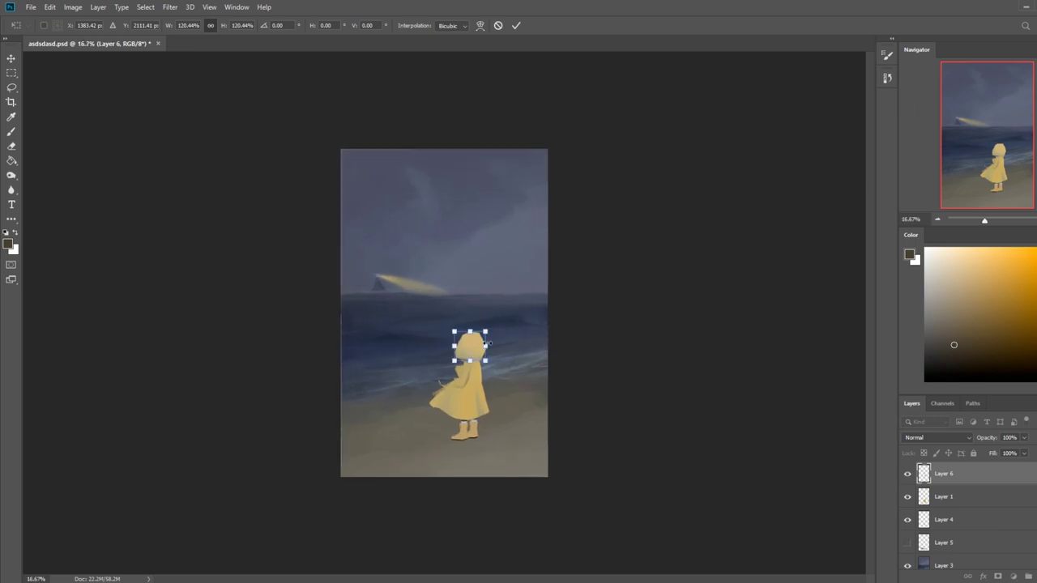
drag(485, 330, 486, 327)
key(Return)
Refit the copied head at about 118% scale, moving it left and down onto the girl's neck.
key(ctrl+t)
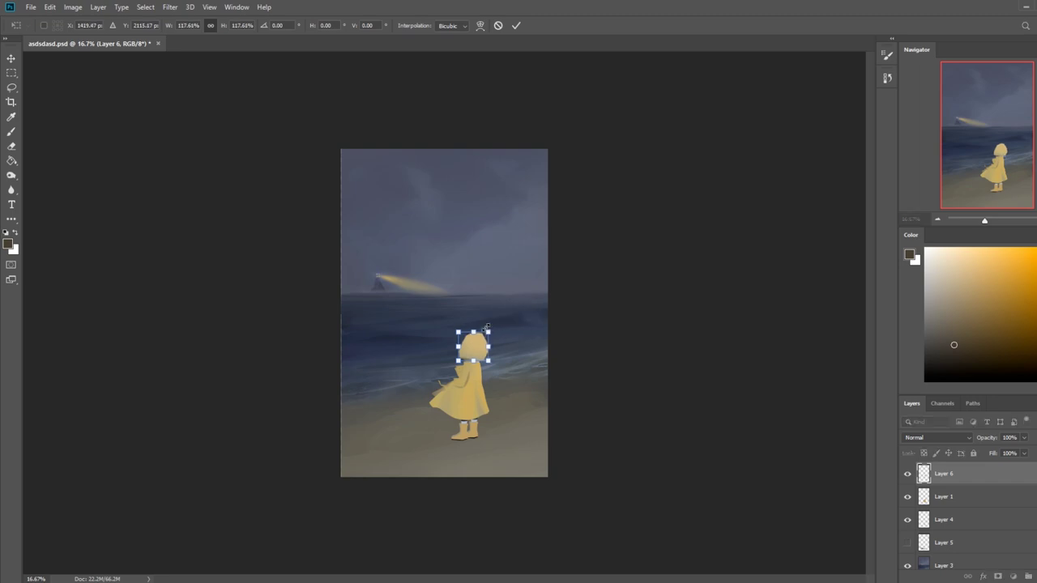
key(Left)
key(Left)
key(Down)
key(Down)
key(Down)
key(Down)
key(Down)
key(Down)
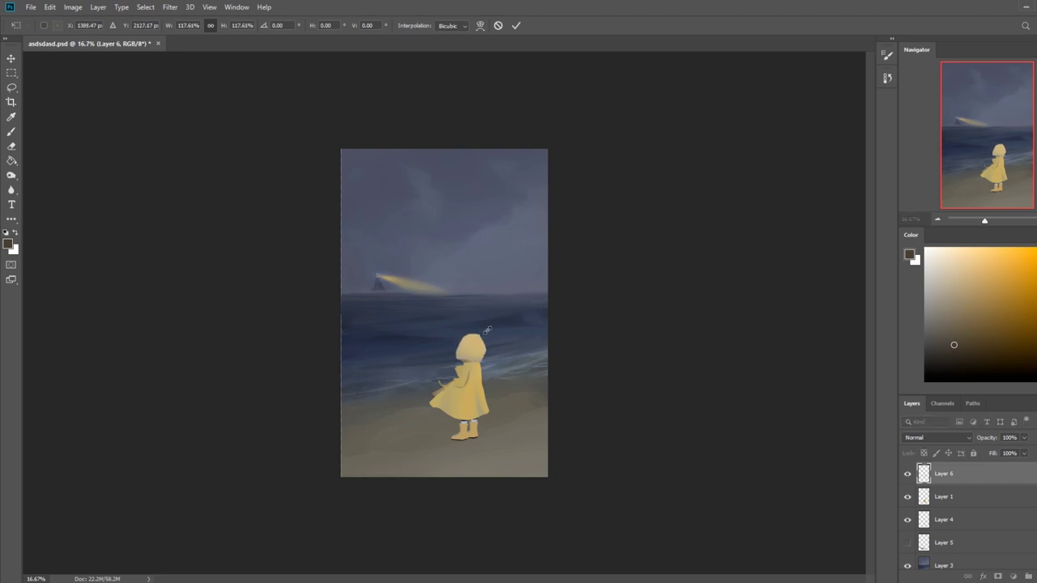
drag(487, 329, 489, 325)
key(Return)
Compare the painting with and without the enlarged head, and merge Layer 6 into Layer 1.
key(b)
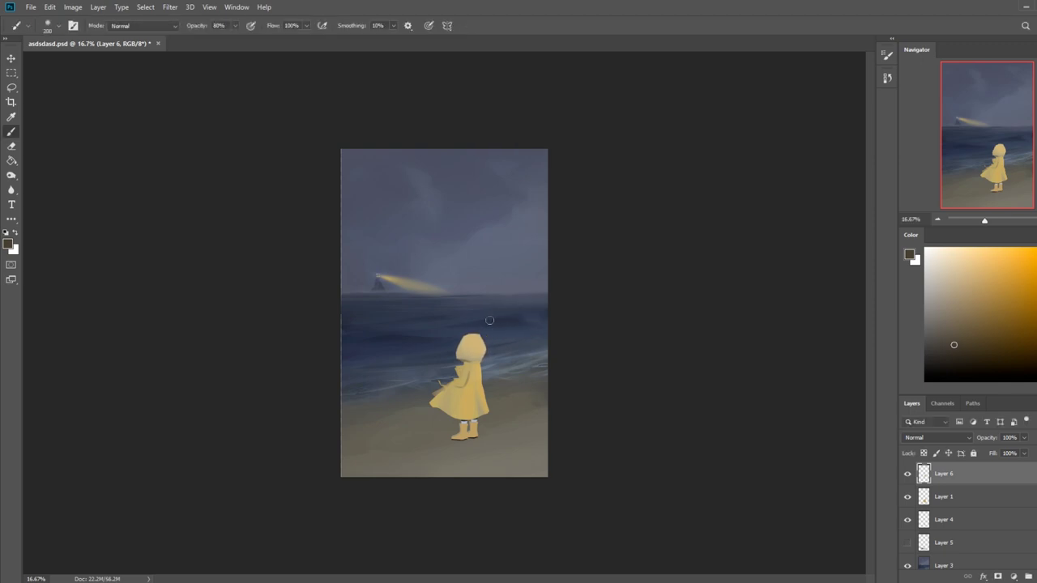
click(908, 475)
click(908, 474)
key(ctrl+e)
click(908, 475)
key(ctrl+plus)
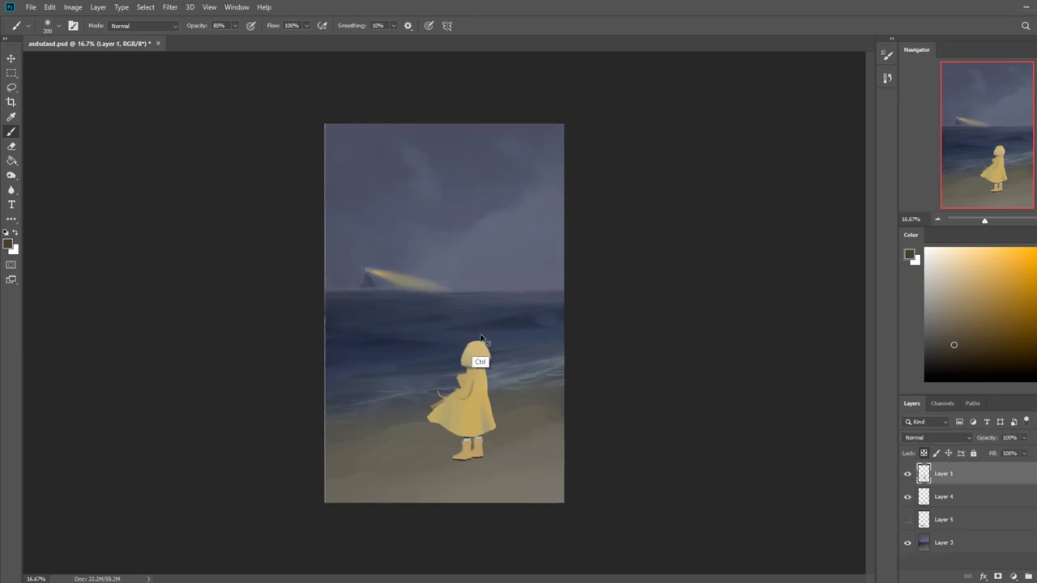
Lasso the girl's head on Layer 1 and scale it up to about 108%.
key(l)
drag(497, 413, 558, 381)
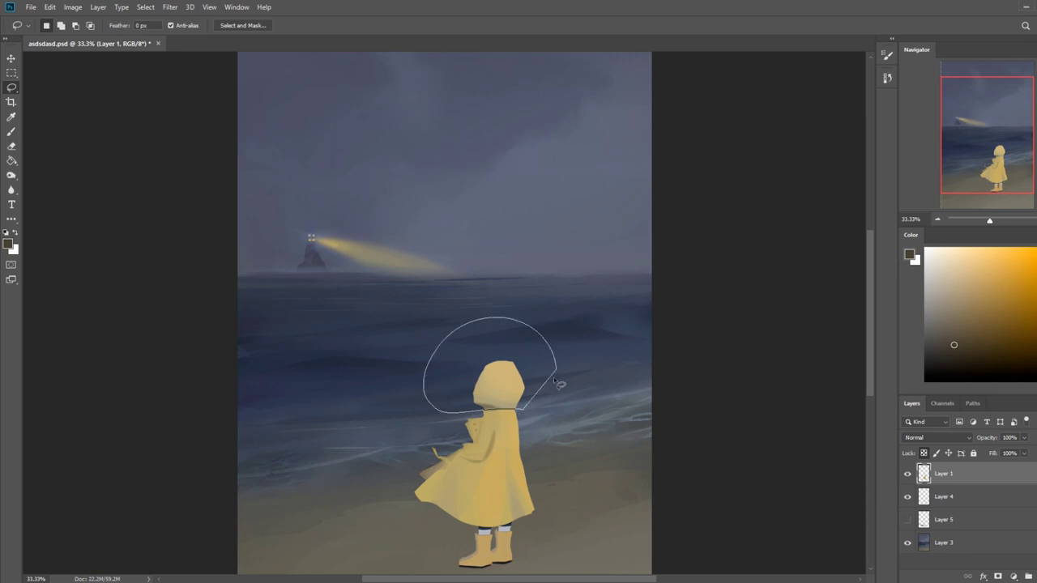
key(ctrl+t)
drag(556, 316, 566, 308)
Move the enlarged head left and down until it sits on the raincoat's collar, and clear the selection.
key(Left)
key(Left)
key(Left)
key(Left)
key(Left)
key(Left)
key(Left)
key(Left)
key(Left)
key(Left)
key(Left)
key(Left)
key(Left)
key(Left)
key(Left)
key(Left)
key(Left)
key(Left)
key(Left)
key(Left)
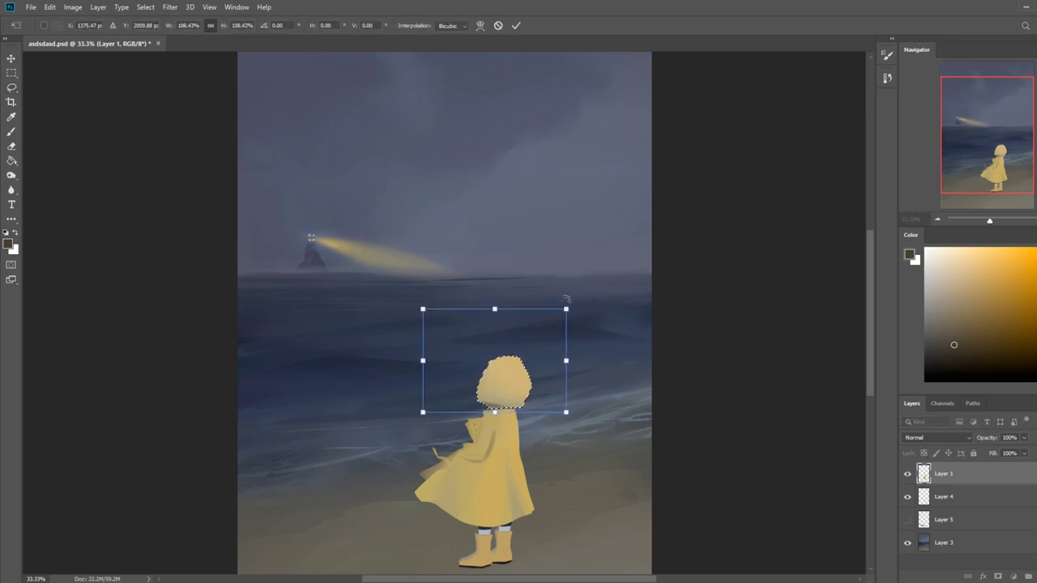
key(Down)
key(Down)
key(Down)
key(Down)
key(Down)
key(Down)
key(Down)
key(Down)
key(Down)
key(Left)
key(Left)
key(Left)
key(Left)
key(Left)
key(Left)
key(Return)
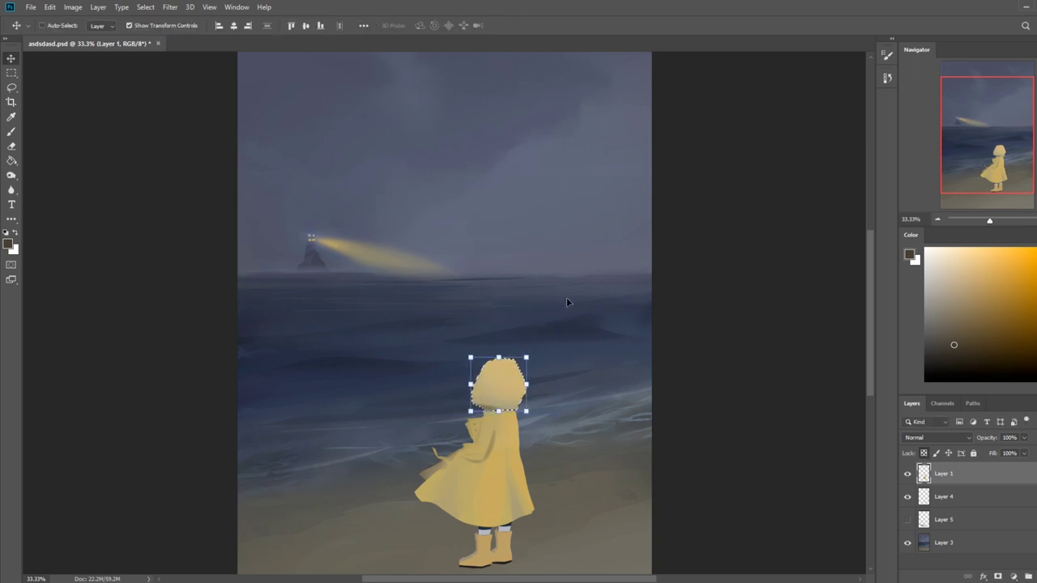
scroll(566, 297, down, 1)
key(m)
right_click(463, 340)
click(486, 348)
scroll(527, 331, down, 2)
scroll(533, 332, down, 1)
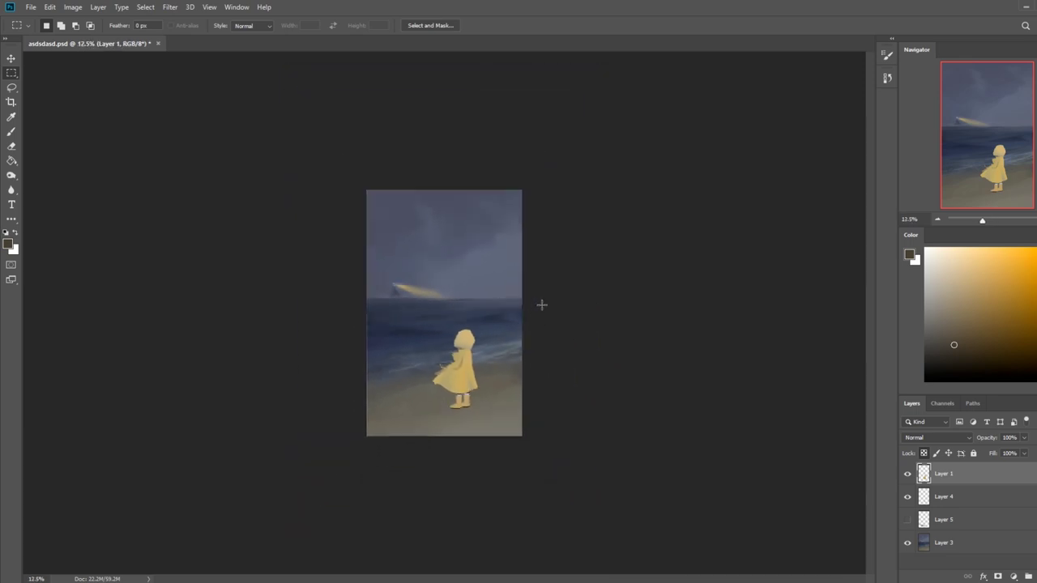
Select Layer 5 and make the girl's shadow visible again after comparing both states.
click(952, 526)
click(908, 519)
click(908, 520)
click(907, 520)
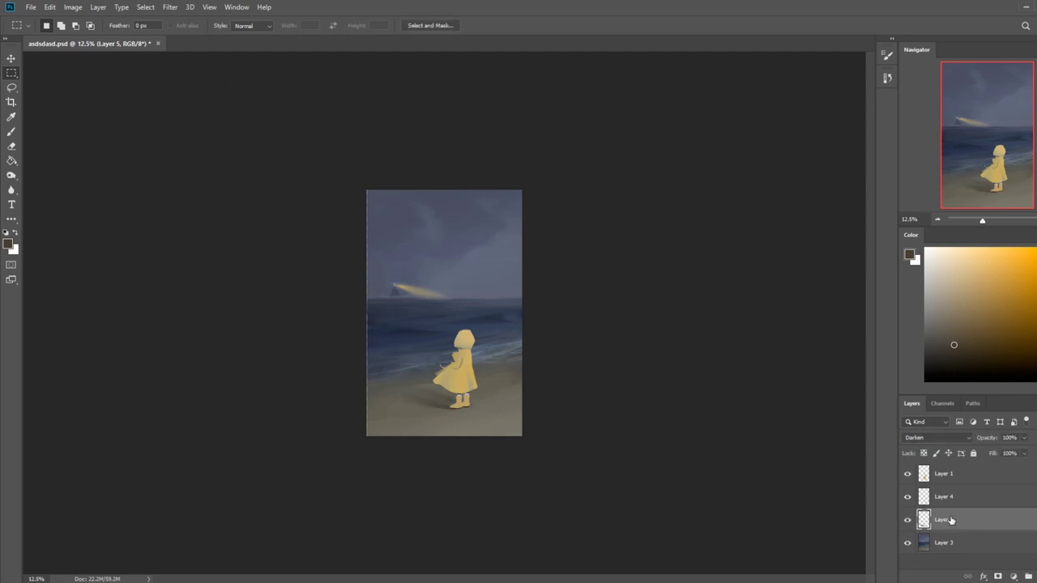
Check what Layer 1 and Layer 4 contain by toggling their visibility.
click(943, 479)
click(933, 491)
click(908, 475)
click(908, 476)
click(907, 497)
click(908, 496)
key(e)
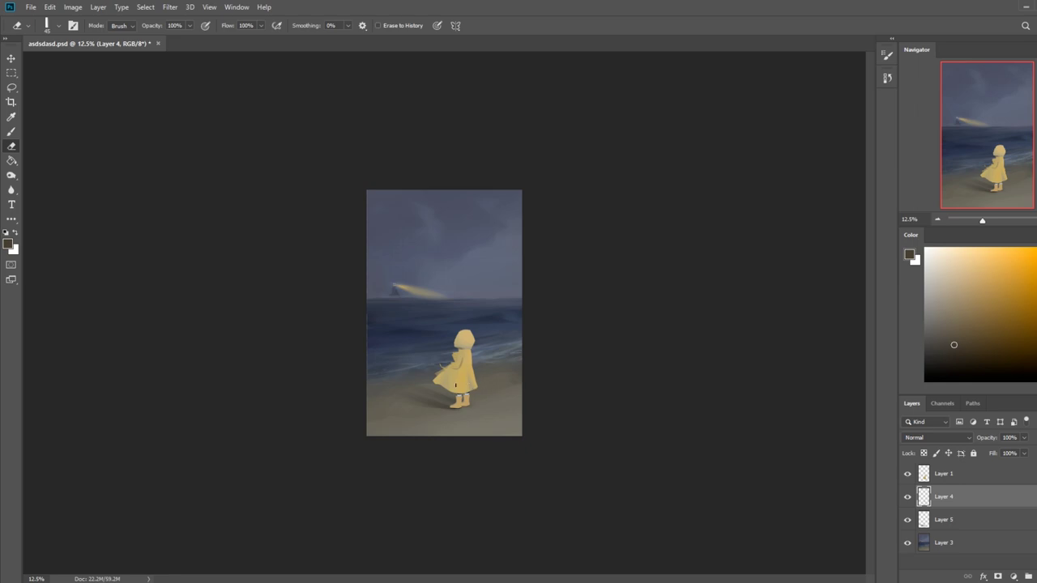
Try to brighten the raincoat on Layer 1 with the Dodge tool set to Highlights at 6% exposure.
click(949, 476)
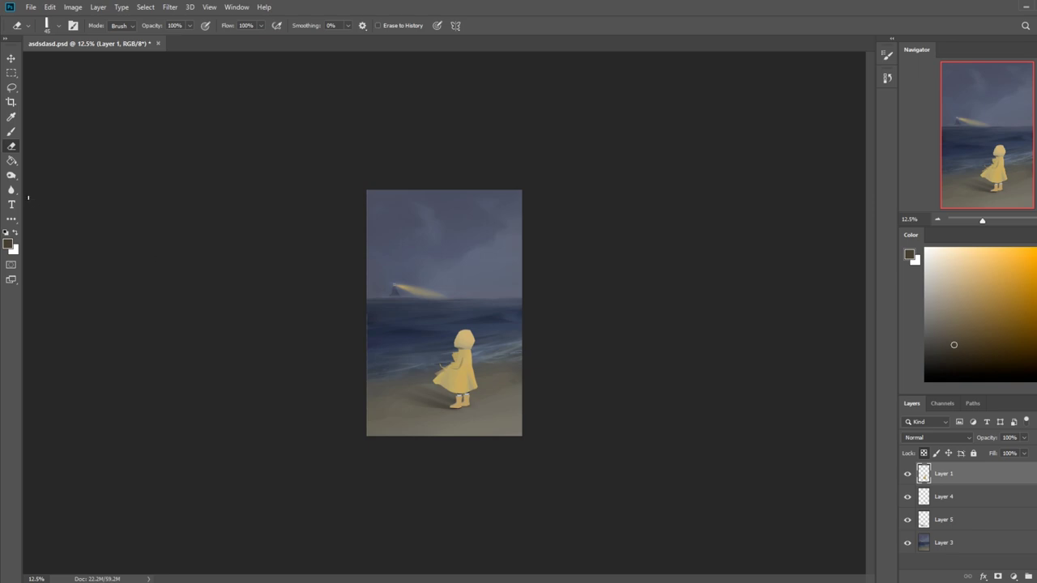
right_click(12, 189)
click(50, 200)
right_click(13, 176)
click(58, 176)
key(bracketleft)
key(bracketleft)
key(bracketleft)
key(bracketleft)
key(bracketleft)
key(bracketleft)
key(bracketleft)
key(bracketleft)
drag(479, 387, 478, 324)
key(bracketleft)
key(bracketright)
key(bracketright)
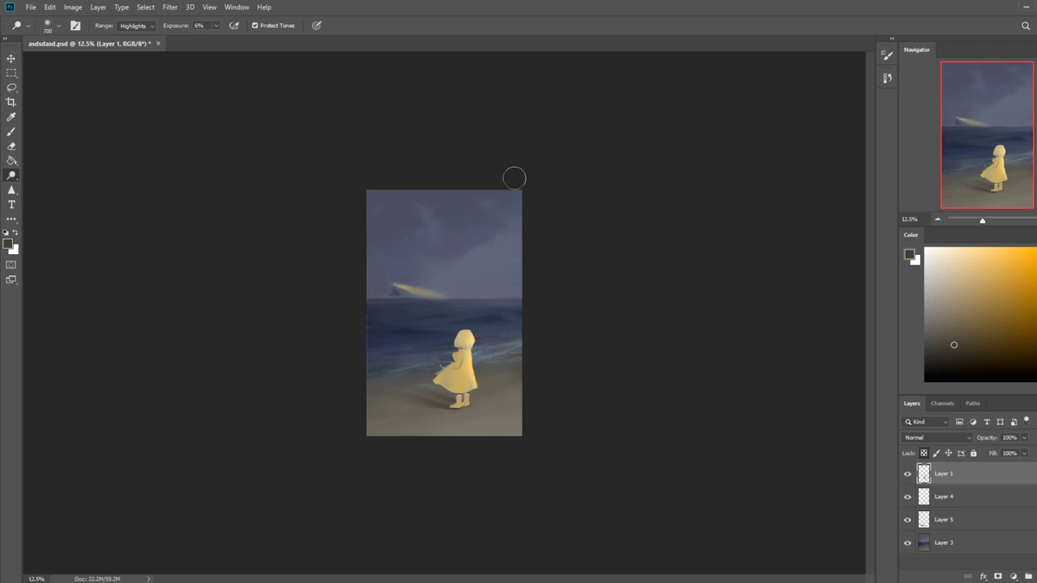
key(bracketright)
drag(462, 349, 465, 371)
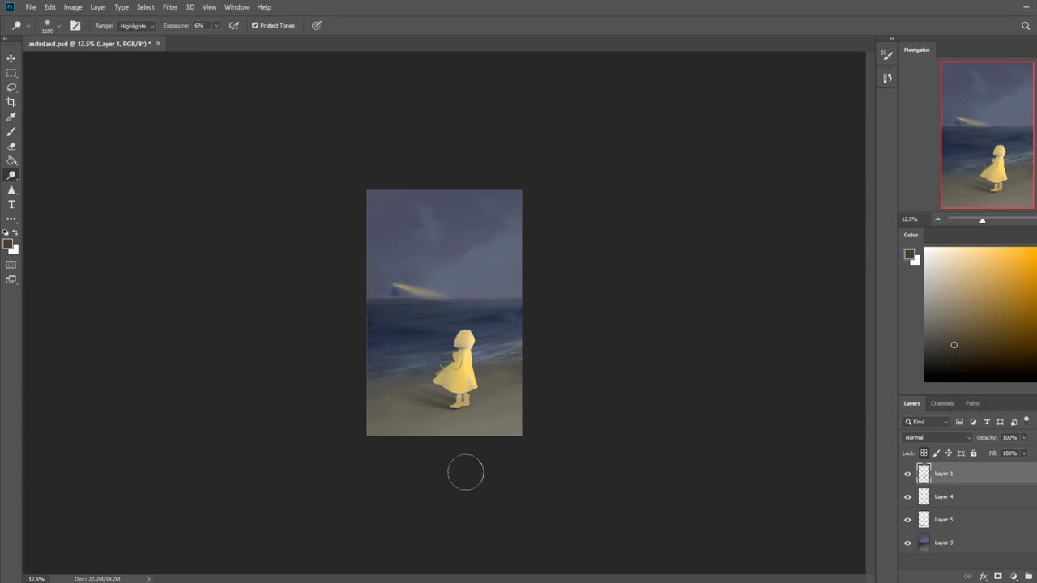
Try painting broad pale cream light across the sand on a new layer, using the brush enlarged to 1500.
click(998, 576)
key(b)
click(934, 252)
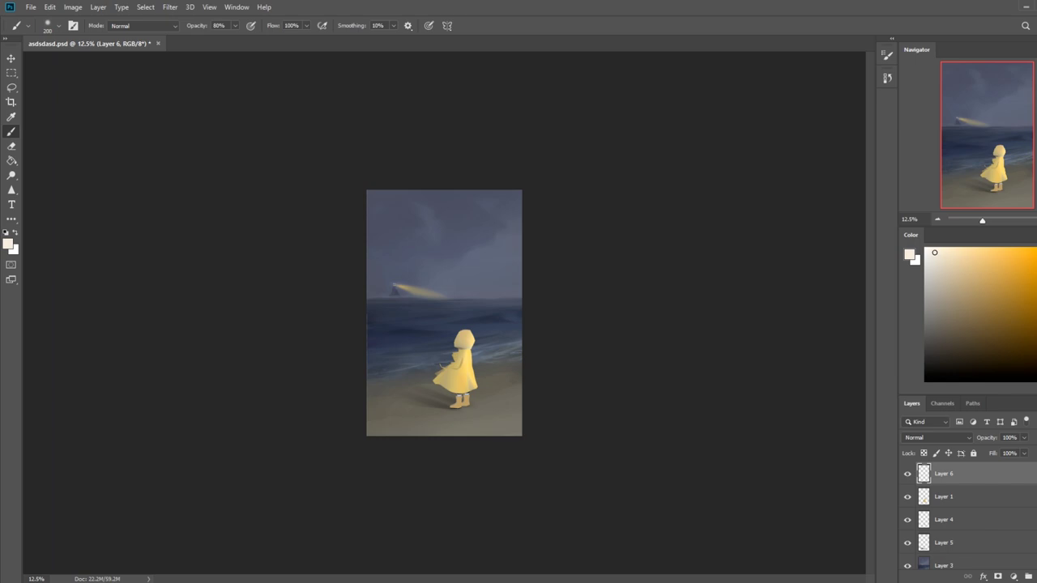
key(bracketright)
key(bracketright)
key(bracketright)
mouse_move(521, 412)
mouse_down()
mouse_move(376, 352)
mouse_move(382, 371)
mouse_up()
key(bracketright)
key(bracketright)
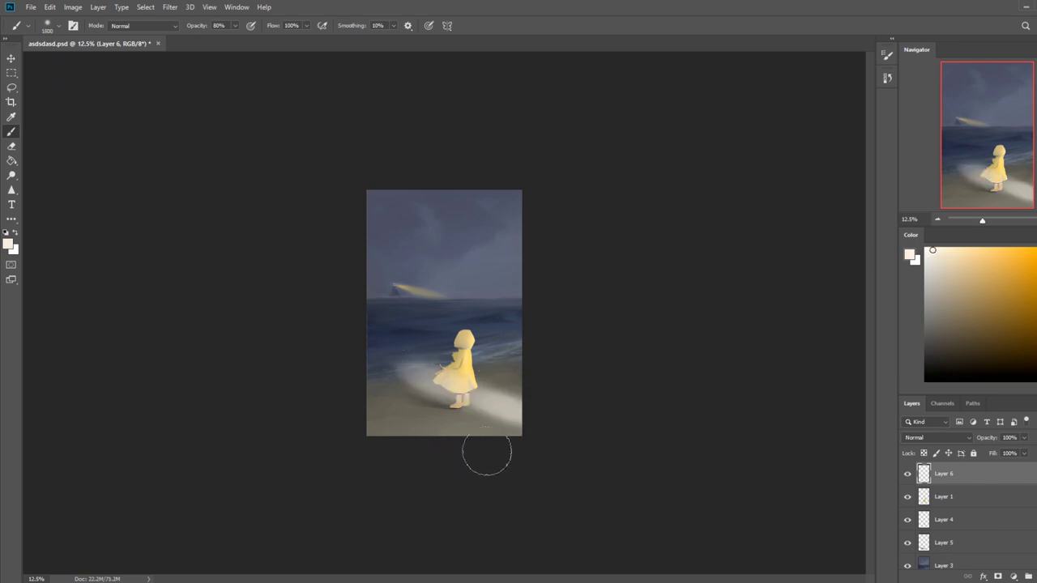
drag(486, 451, 284, 405)
key(ctrl)
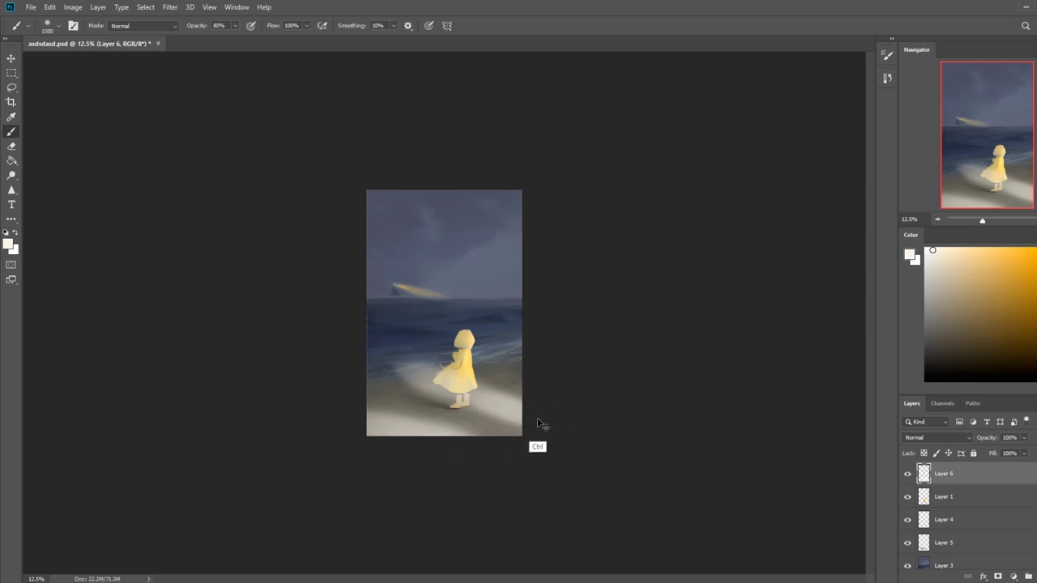
Undo the pale light strokes, the new layer and the raincoat dodging.
key(ctrl+z)
key(ctrl+z)
key(ctrl+z)
key(ctrl+z)
key(ctrl+z)
key(ctrl+z)
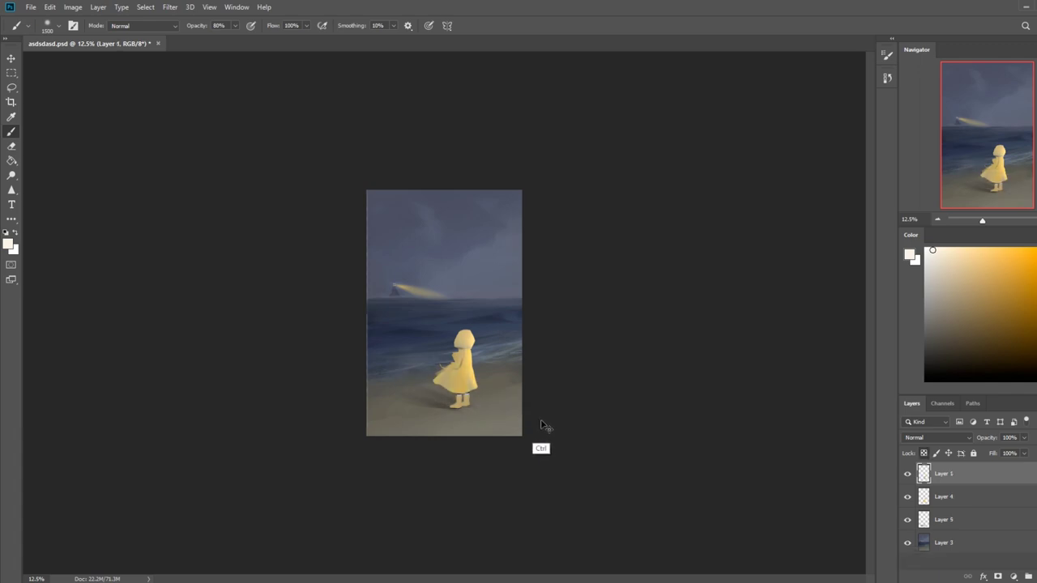
key(ctrl+z)
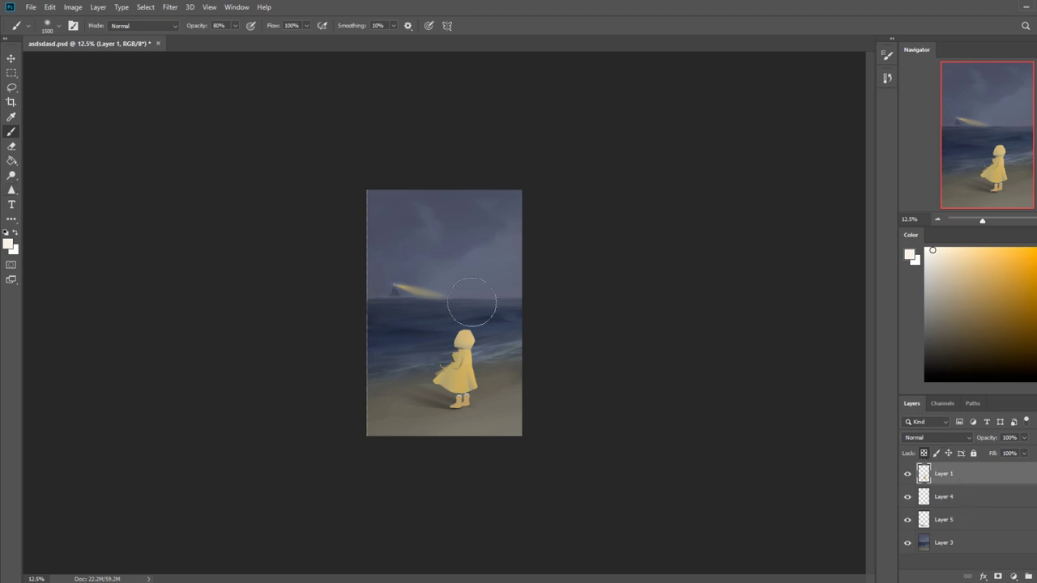
Shade the raincoat's seaward edge with dark blue sampled from the sea, reducing the brush to 900 and its opacity to 47%.
alt+click(497, 318)
key(bracketleft)
key(bracketleft)
key(bracketleft)
key(bracketleft)
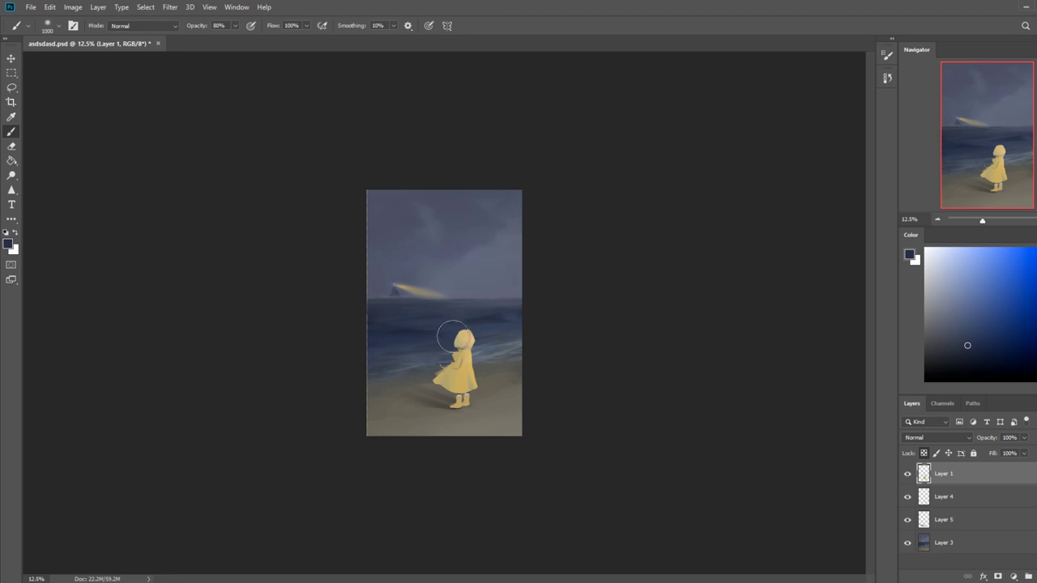
drag(451, 346, 460, 352)
key(bracketright)
drag(452, 364, 438, 370)
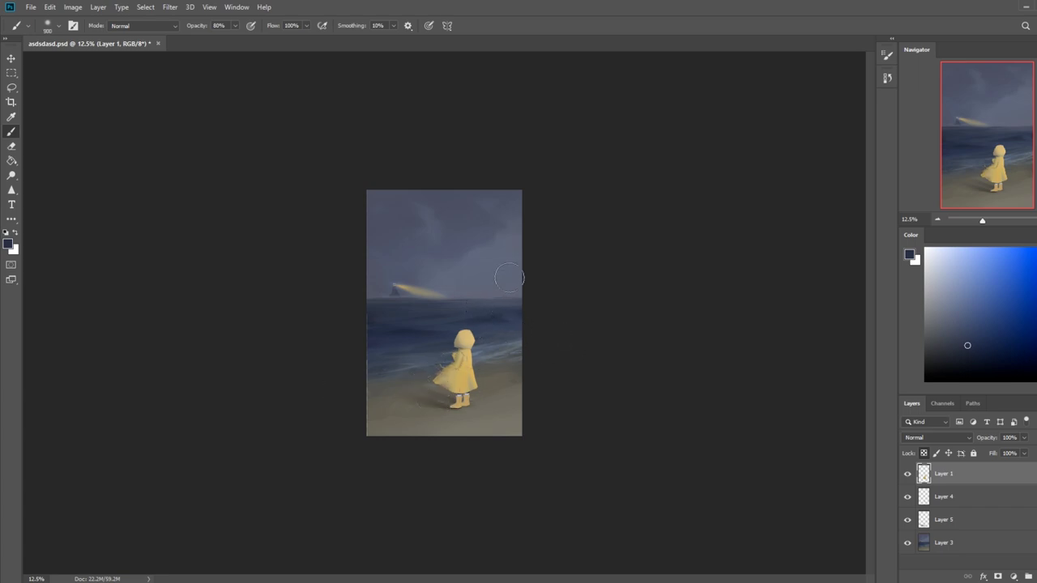
drag(214, 41, 219, 40)
click(437, 390)
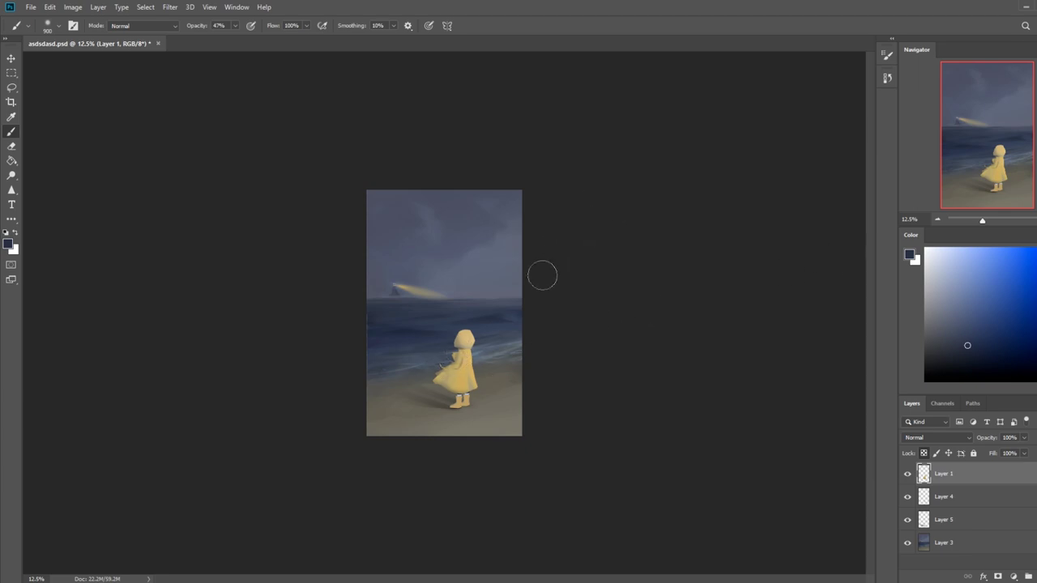
Set the brush to Color mode and tint the raincoat with tones sampled from the horizon and the sand.
alt+click(428, 305)
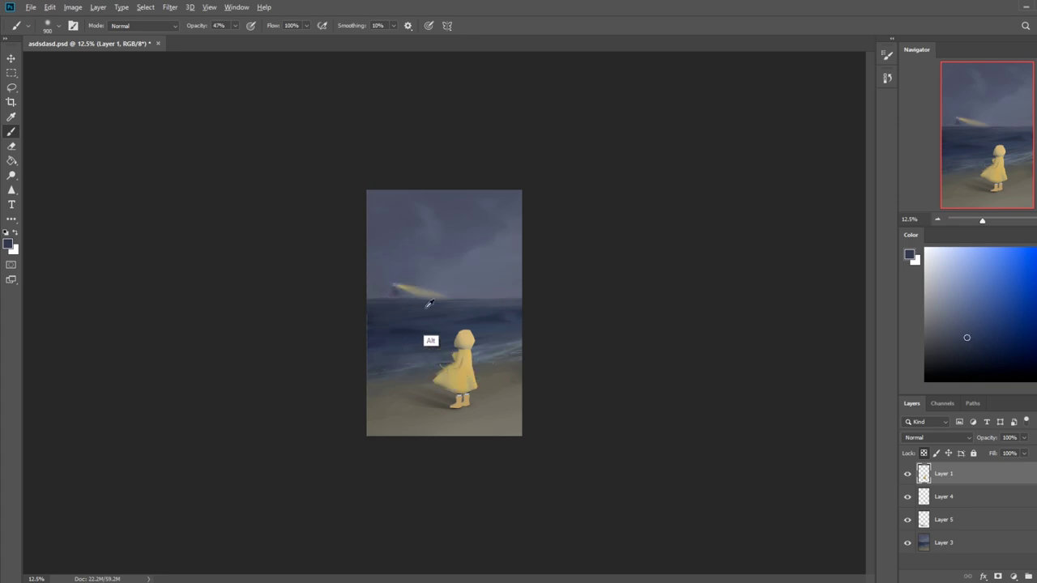
click(122, 25)
click(134, 305)
click(924, 454)
alt+click(494, 381)
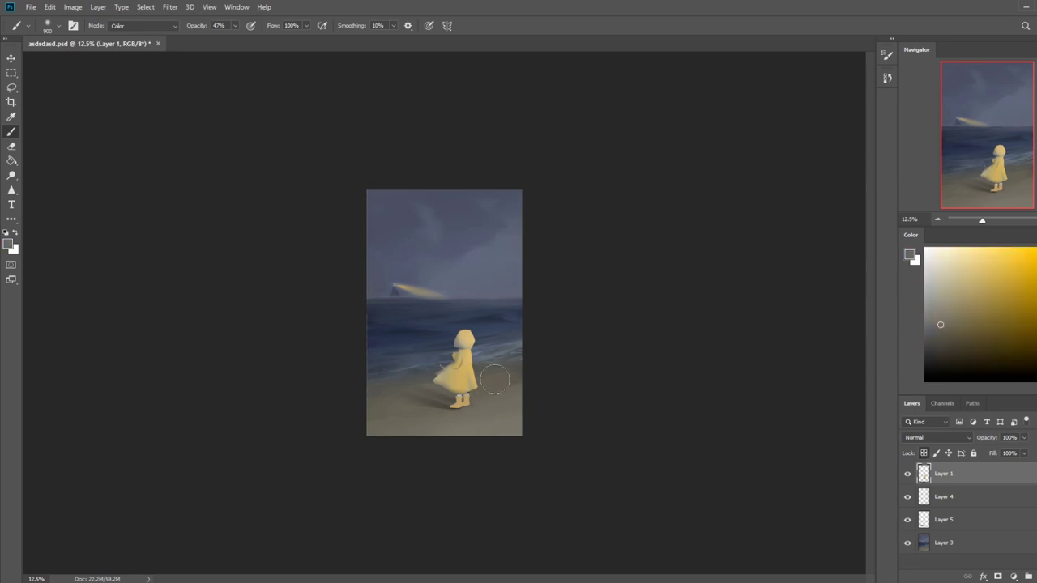
Darken the boots on Layer 4 and the raincoat on Layer 1 with the Burn tool on Midtones at 10% exposure.
click(12, 192)
click(55, 200)
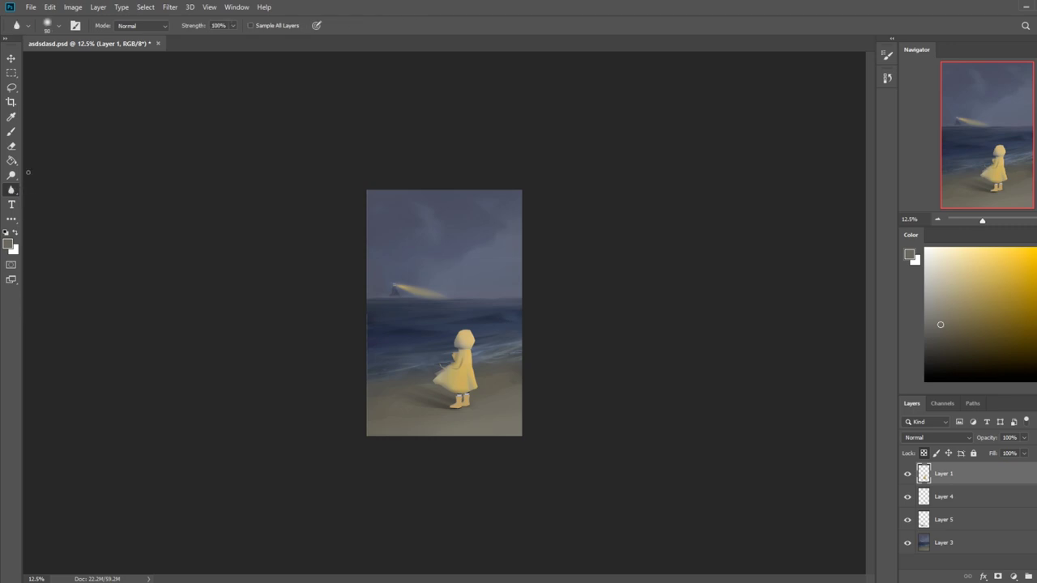
click(12, 175)
click(53, 187)
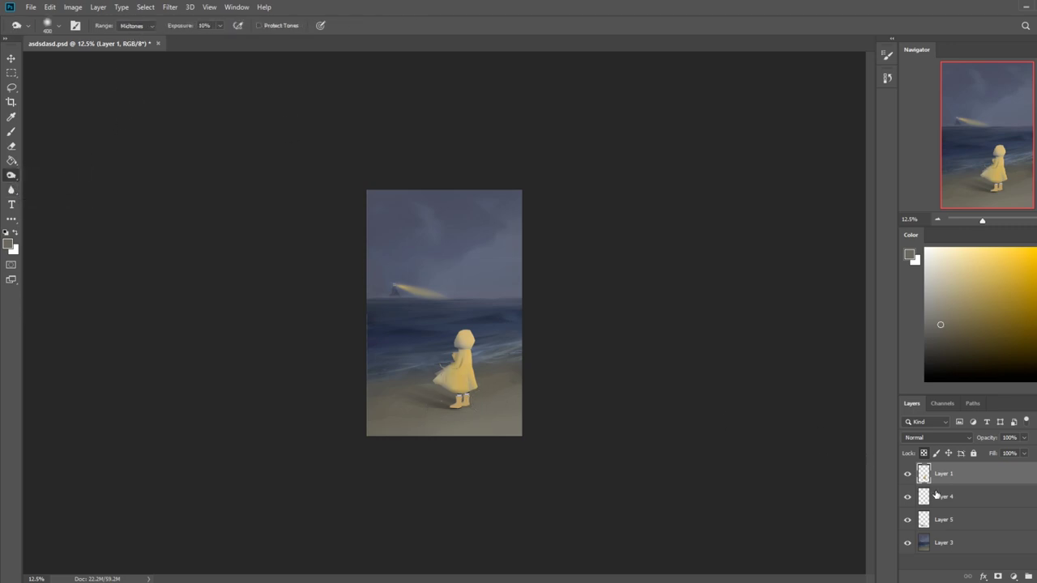
key(alt+bracketleft)
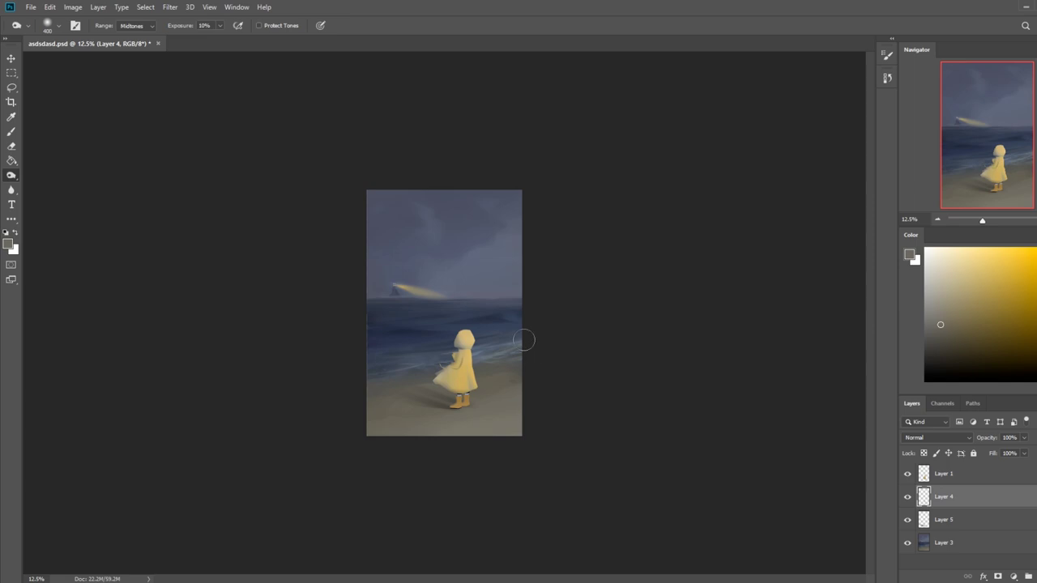
click(956, 480)
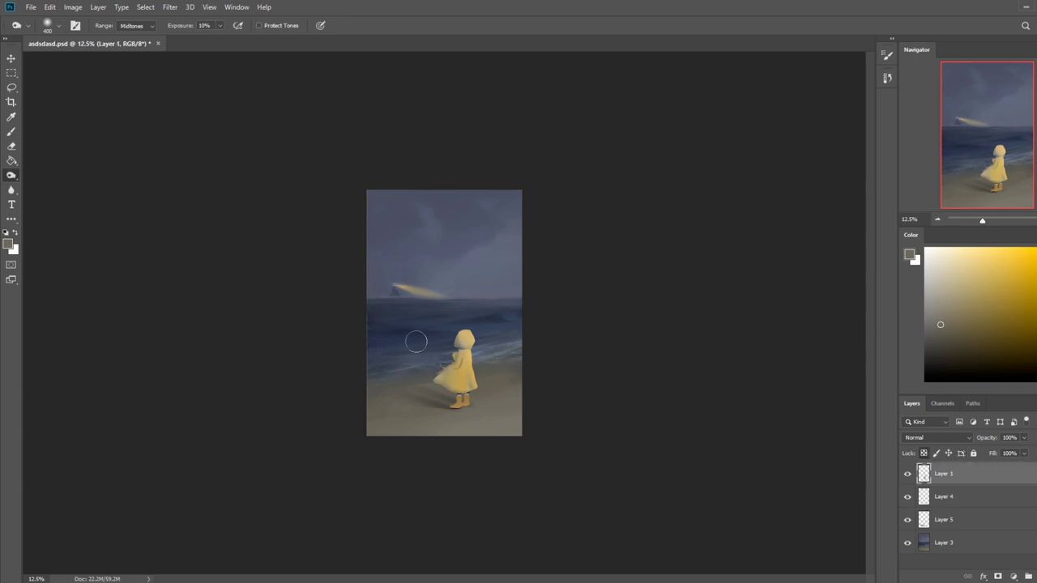
mouse_move(465, 344)
mouse_down()
mouse_move(483, 350)
mouse_move(438, 381)
mouse_up()
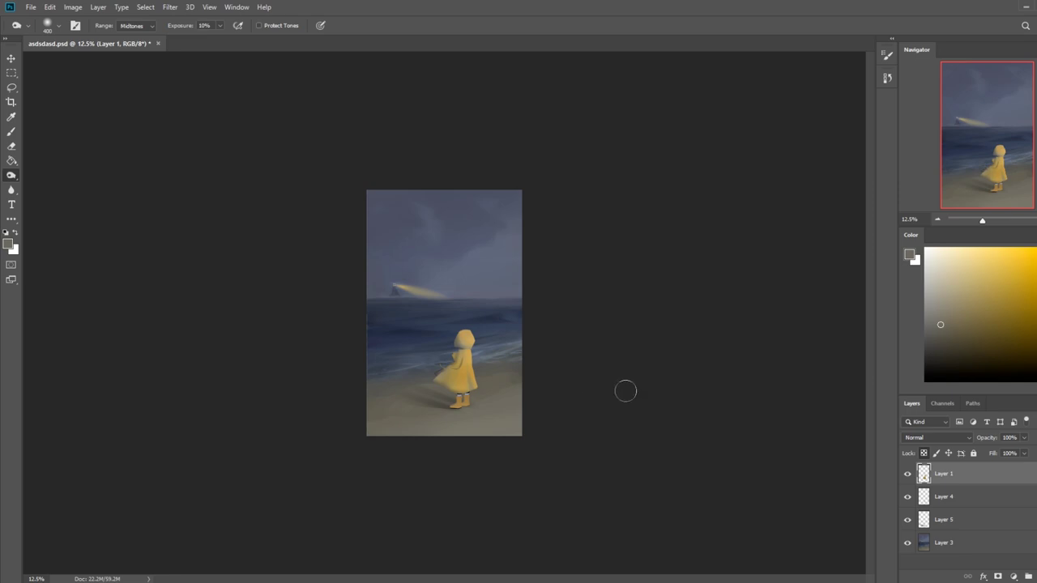
key(ctrl)
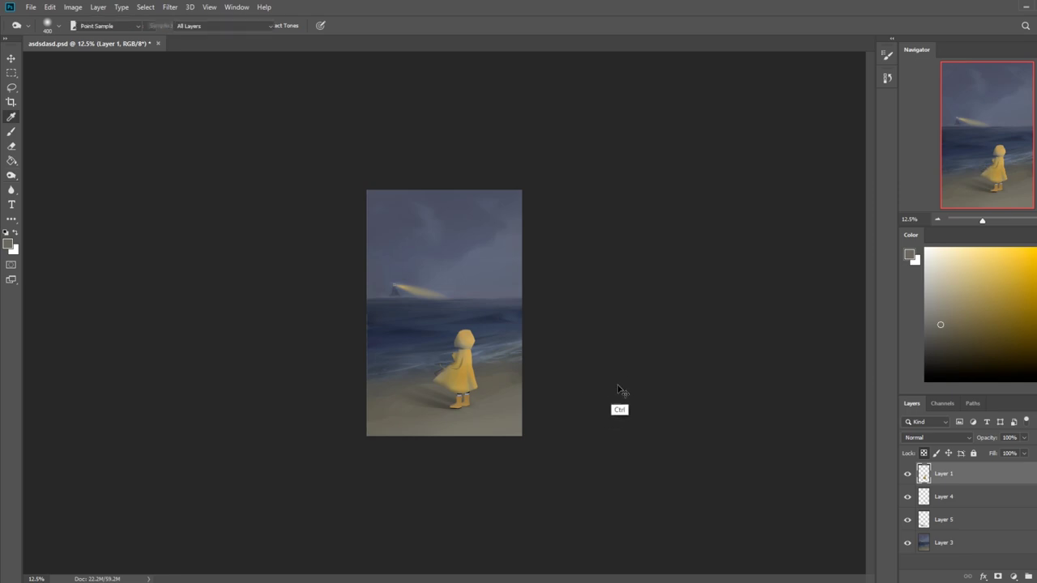
key(ctrl+u)
drag(695, 333, 693, 335)
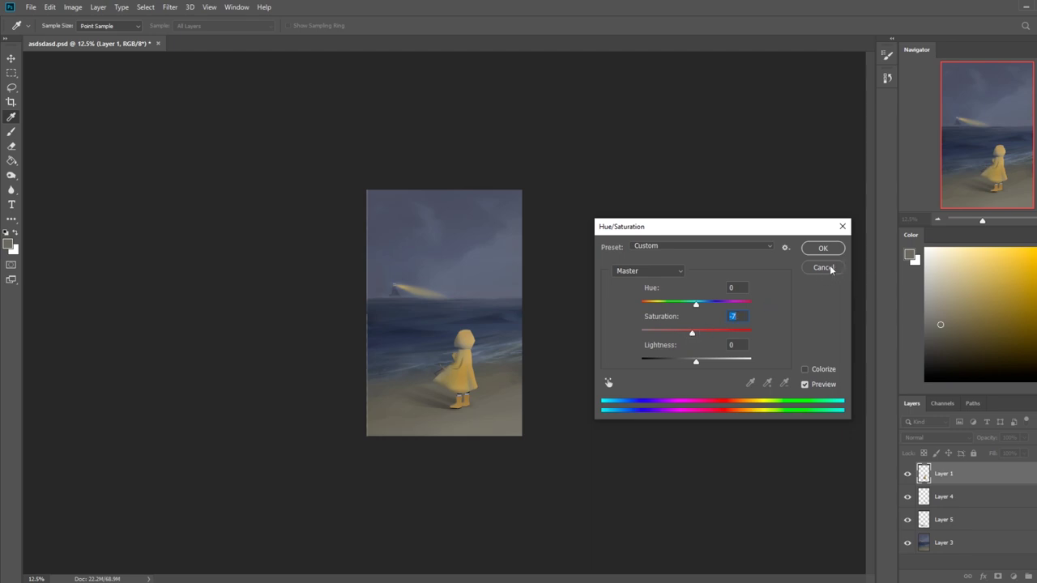
click(830, 270)
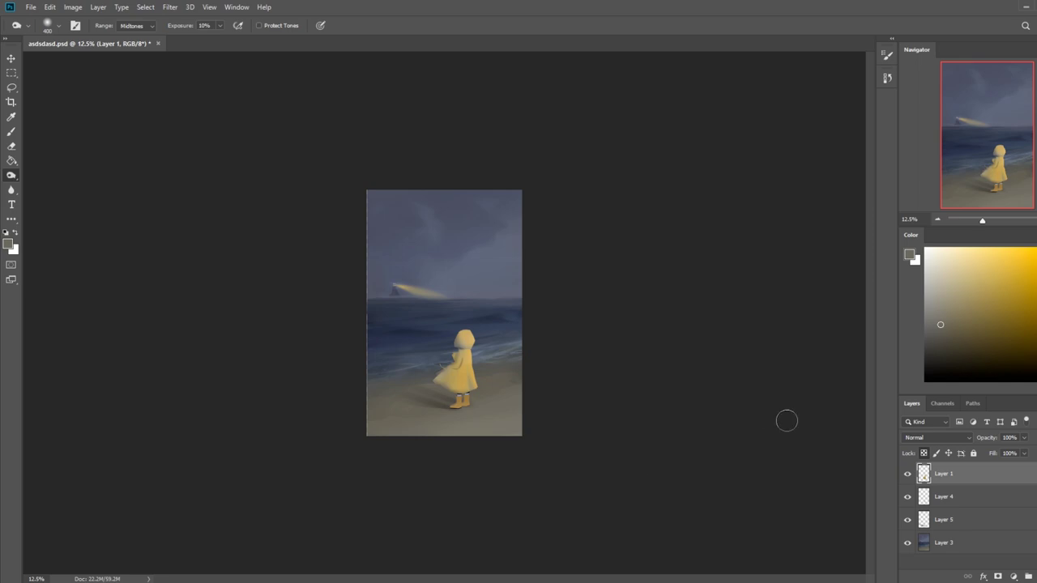
key(ctrl+l)
drag(815, 259, 802, 261)
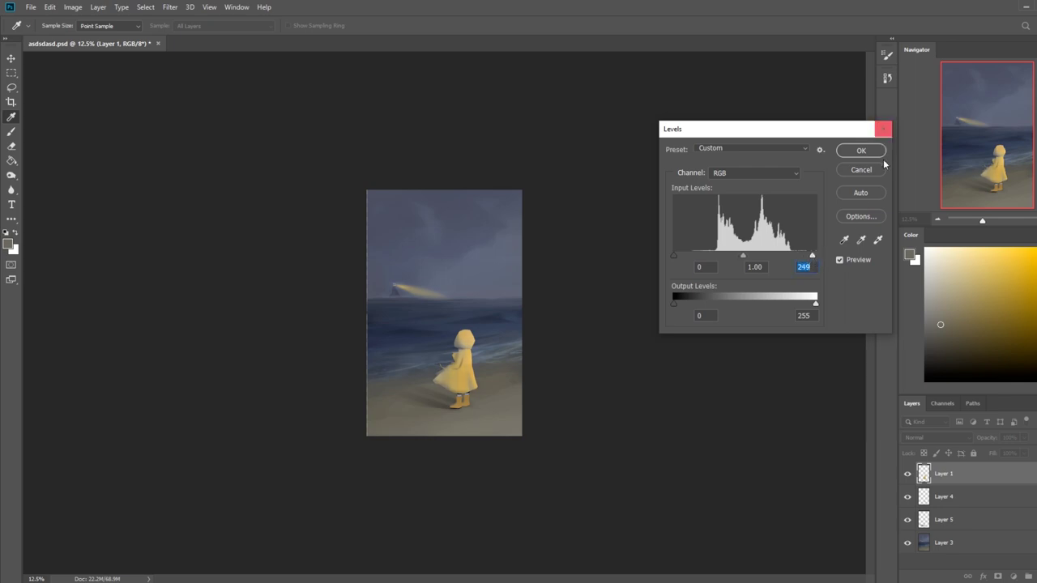
click(883, 128)
Step the painting back through its history to the lasso selection around the girl's head, before the free transform.
click(888, 79)
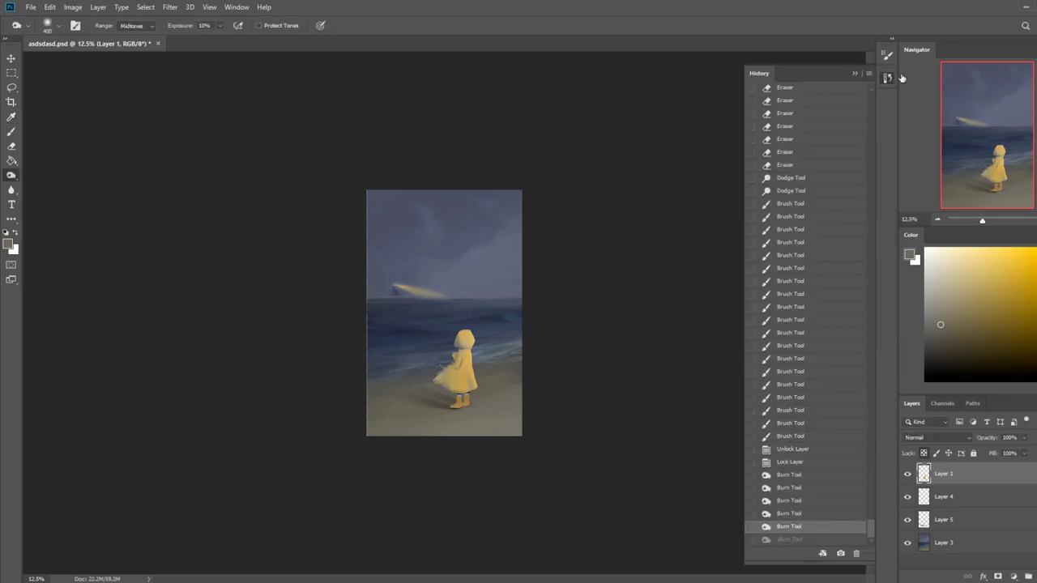
click(853, 74)
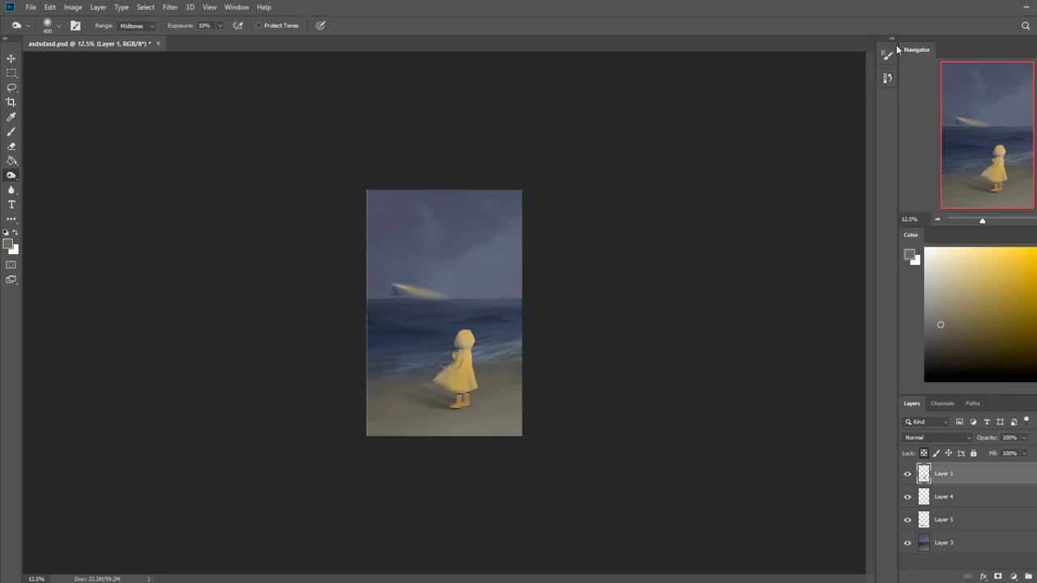
click(888, 78)
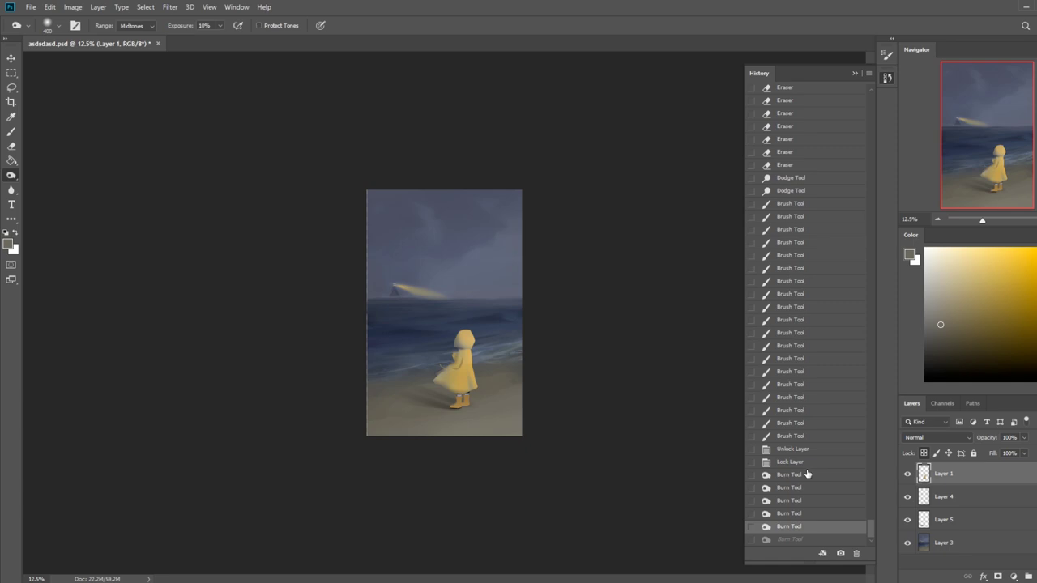
click(807, 475)
click(801, 242)
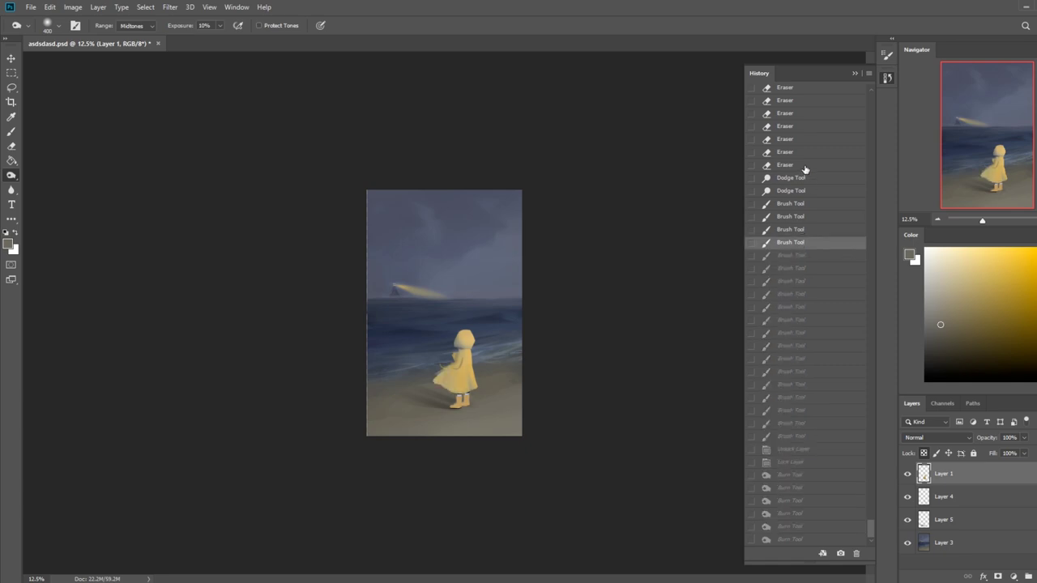
click(805, 167)
scroll(824, 289, up, 4)
click(811, 197)
scroll(815, 303, up, 4)
click(815, 213)
scroll(815, 266, up, 4)
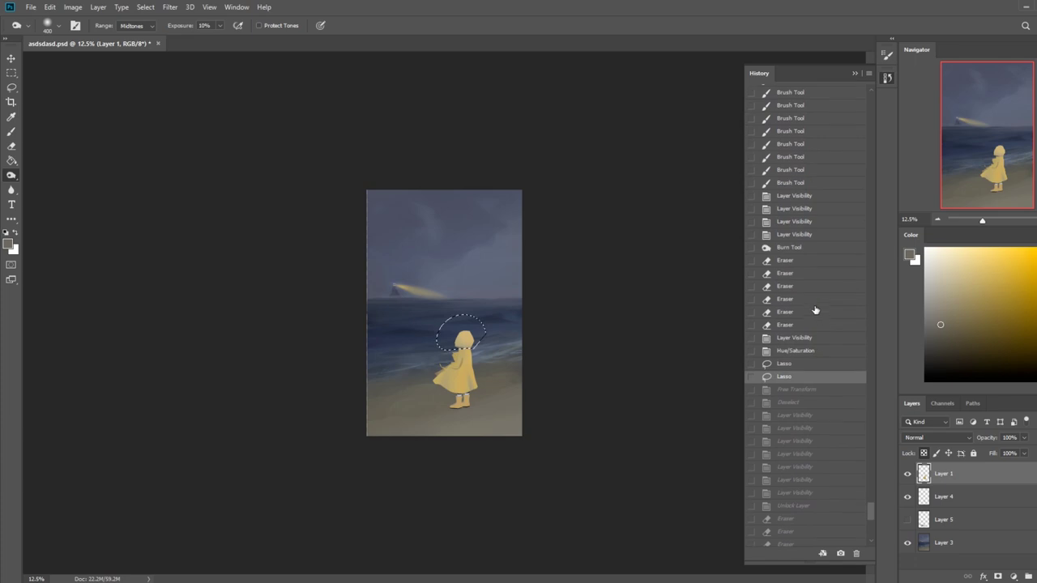
Compare the history states around the head's free transform and revert to the fifth layer visibility change after the deselect.
click(807, 415)
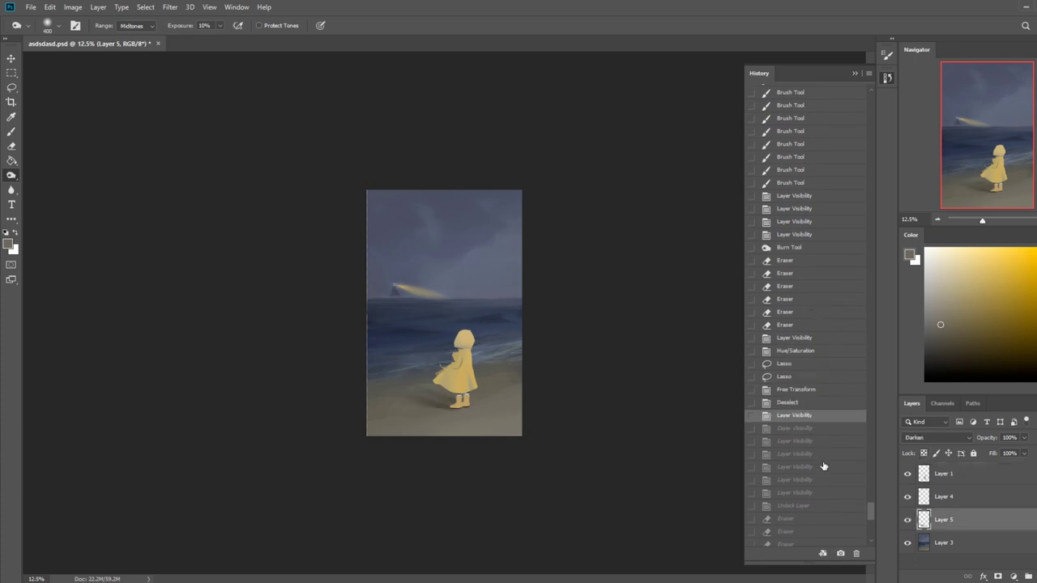
click(808, 390)
click(804, 403)
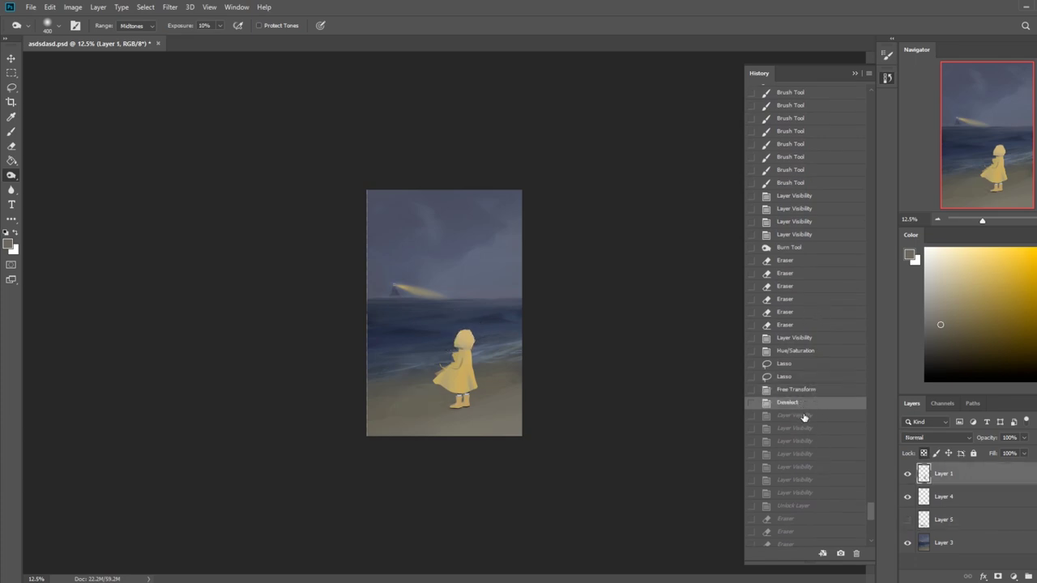
click(803, 416)
click(802, 366)
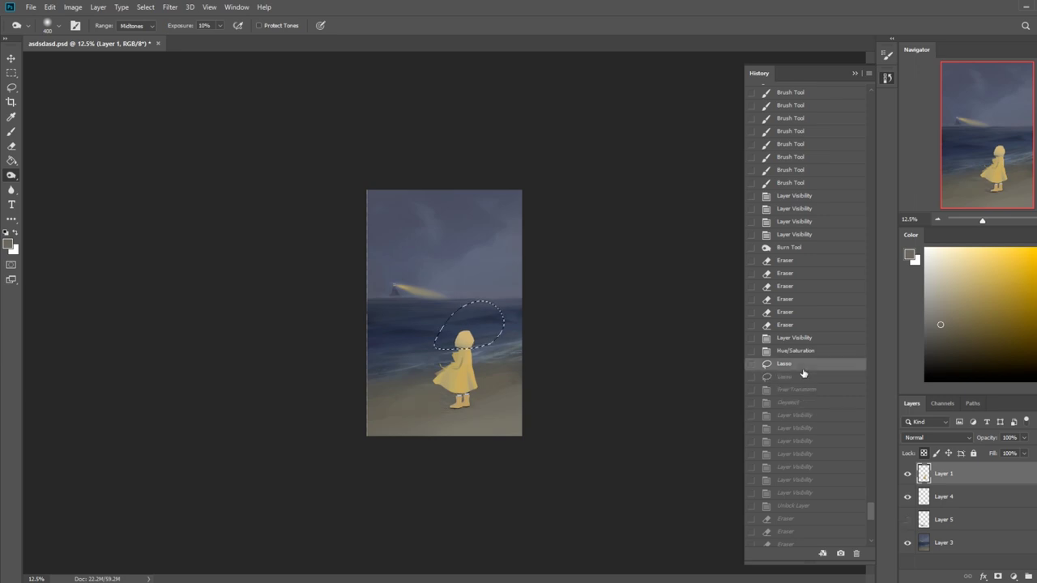
click(797, 377)
click(799, 390)
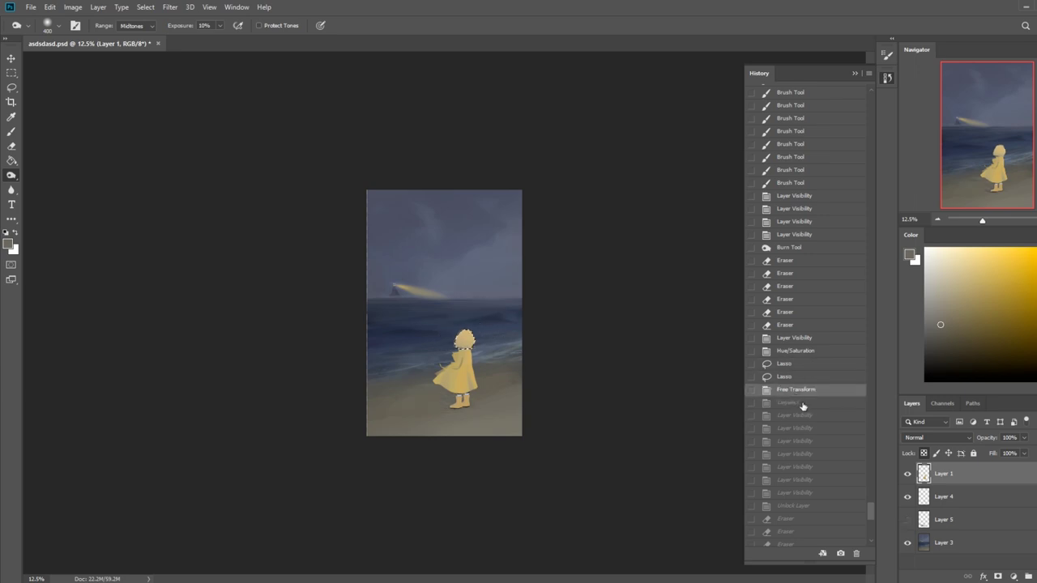
click(785, 403)
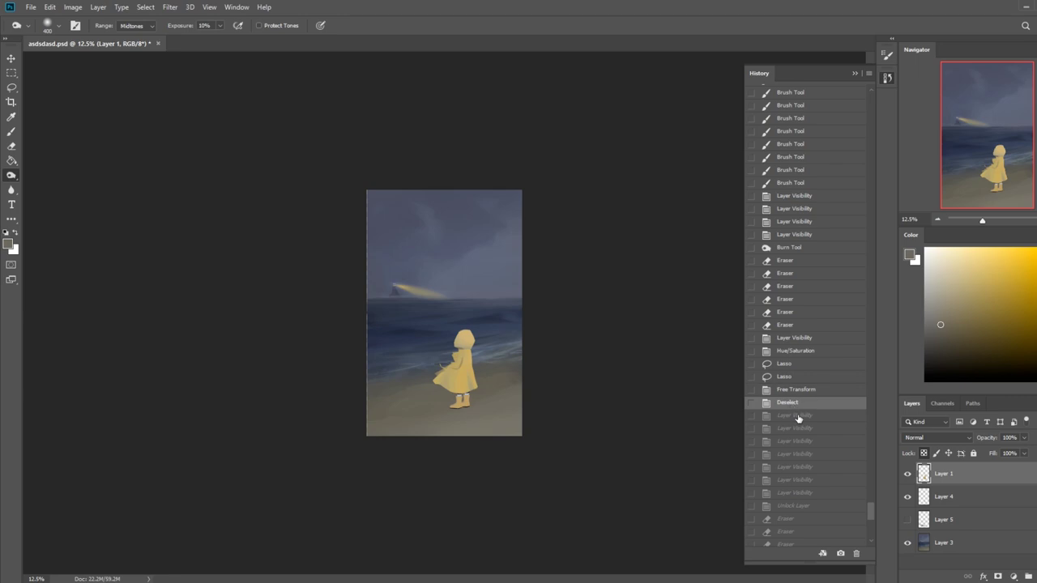
click(809, 468)
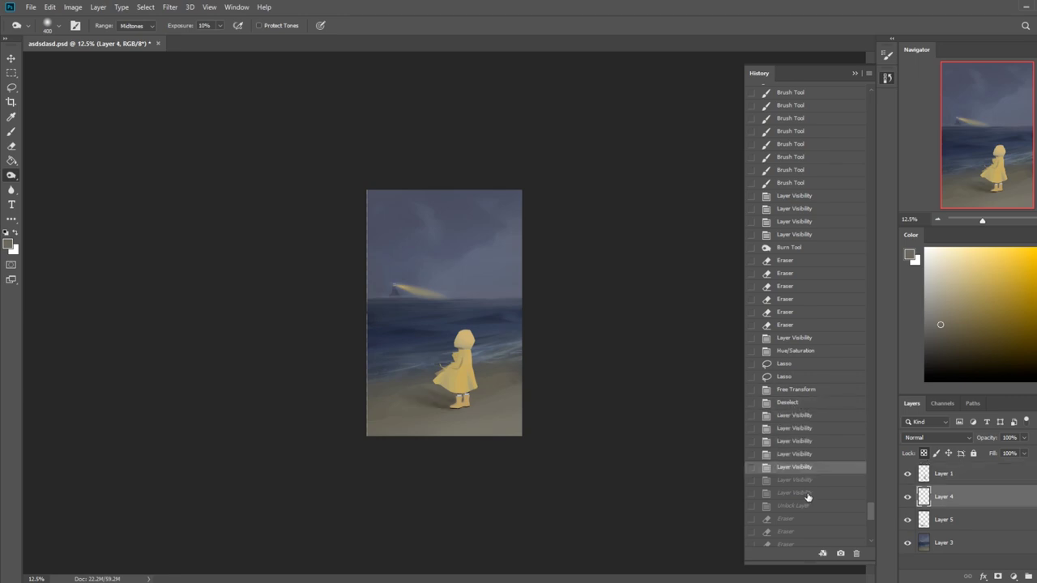
click(856, 73)
Hide the Layer 5 shadow and add a new empty layer directly above Layer 3.
click(908, 496)
click(908, 497)
click(908, 520)
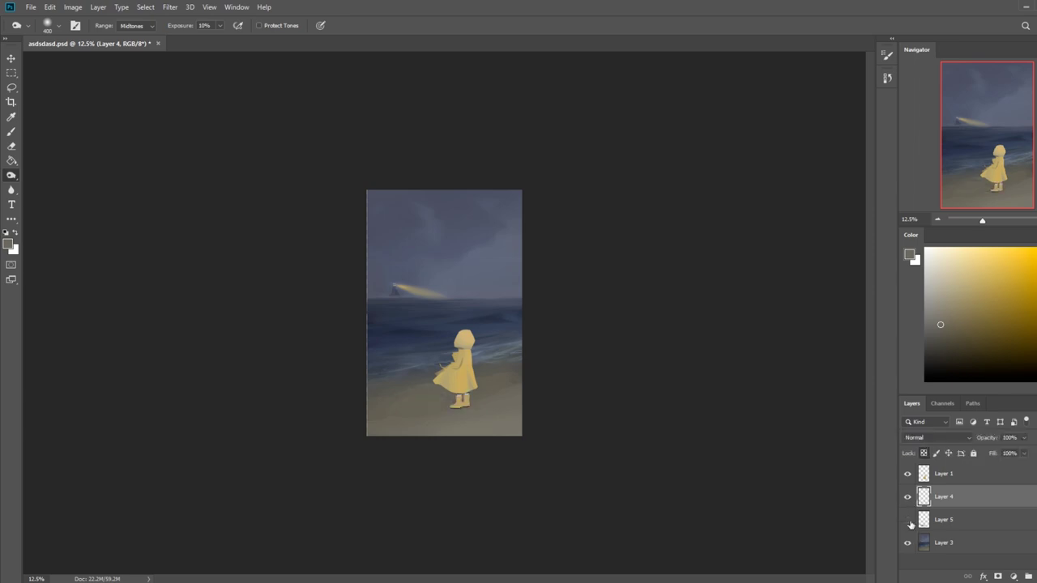
click(966, 540)
click(1014, 576)
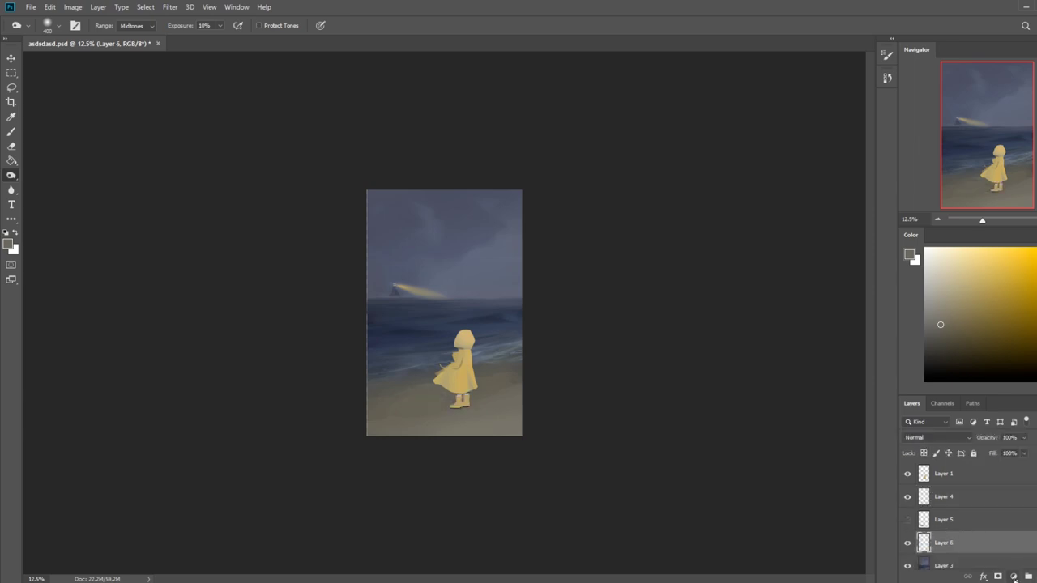
Paint a shadow on the sand beneath the boots with a size 900 brush in Darken mode, using a darkened tone sampled from the sand.
key(b)
alt+click(495, 314)
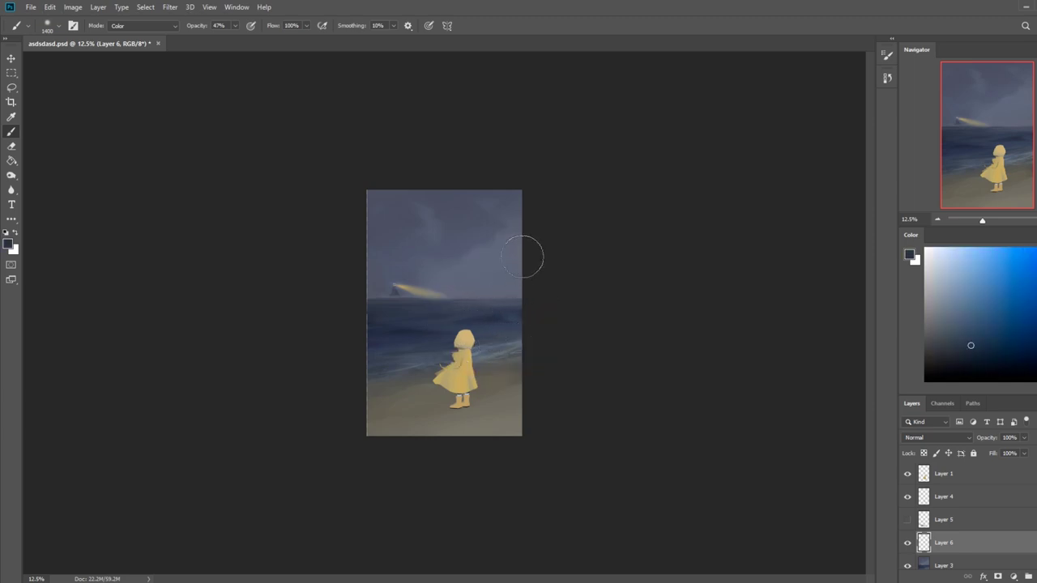
click(142, 25)
click(131, 77)
key(bracketleft)
key(bracketleft)
key(bracketleft)
key(bracketleft)
alt+click(424, 408)
drag(953, 328, 943, 350)
key(bracketleft)
drag(463, 409, 448, 410)
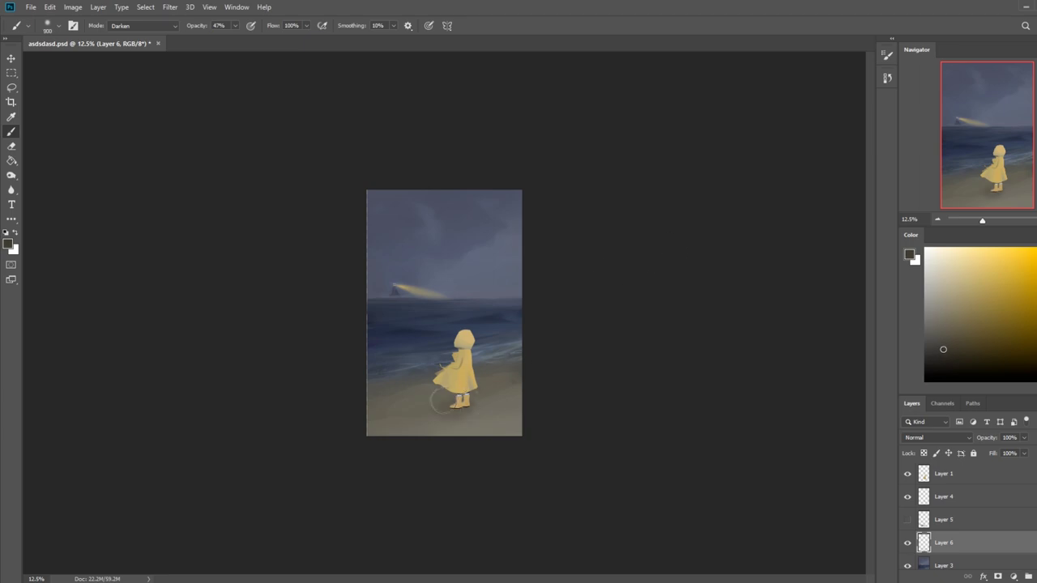
key(ctrl+z)
Shade the boots on Layer 4 with the dark sand tone in Darken mode and undo the last stroke.
click(1024, 453)
click(943, 499)
drag(453, 414, 461, 407)
key(ctrl+z)
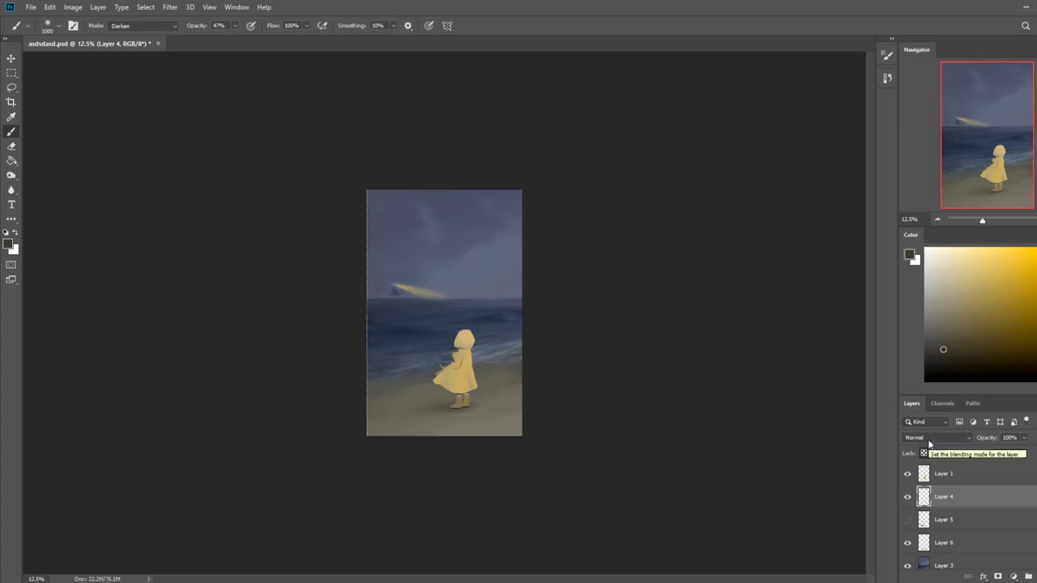
Switch to Chrome and examine the yellow raincoat photos beside the painting for the hood, back and boot shapes.
key(alt+Tab)
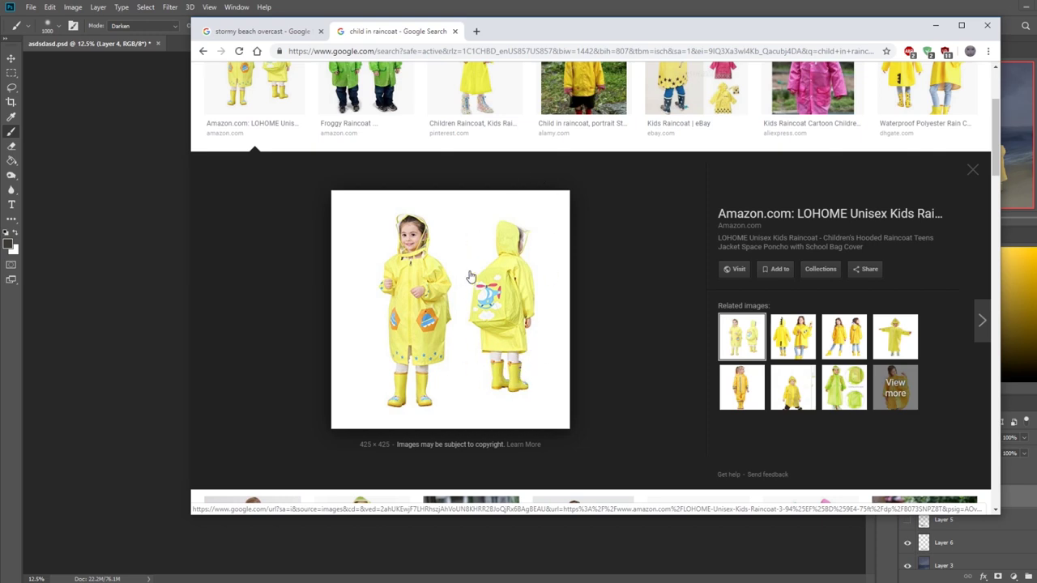
drag(541, 32, 853, 49)
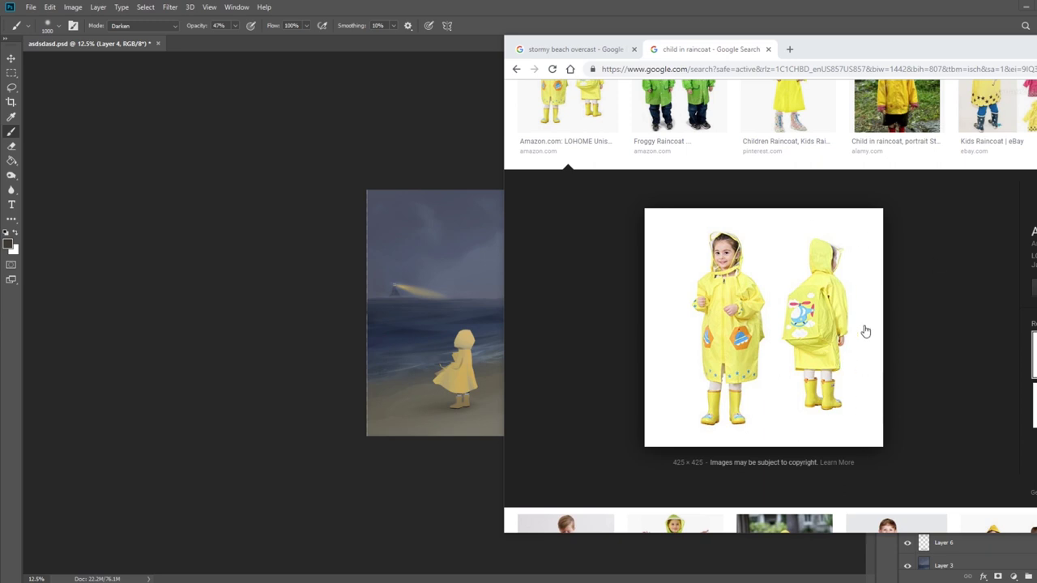
drag(864, 58, 709, 56)
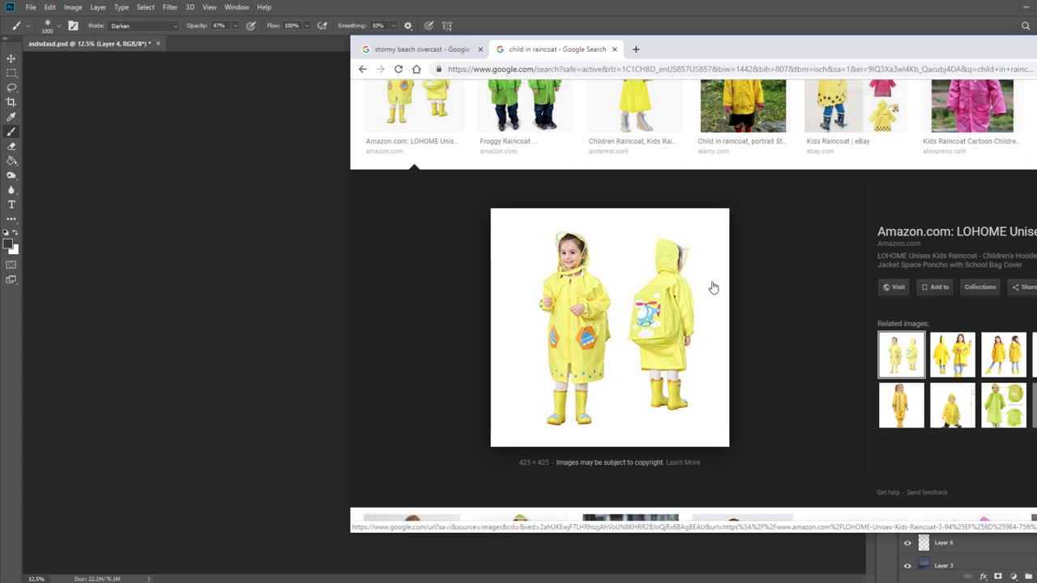
click(1007, 362)
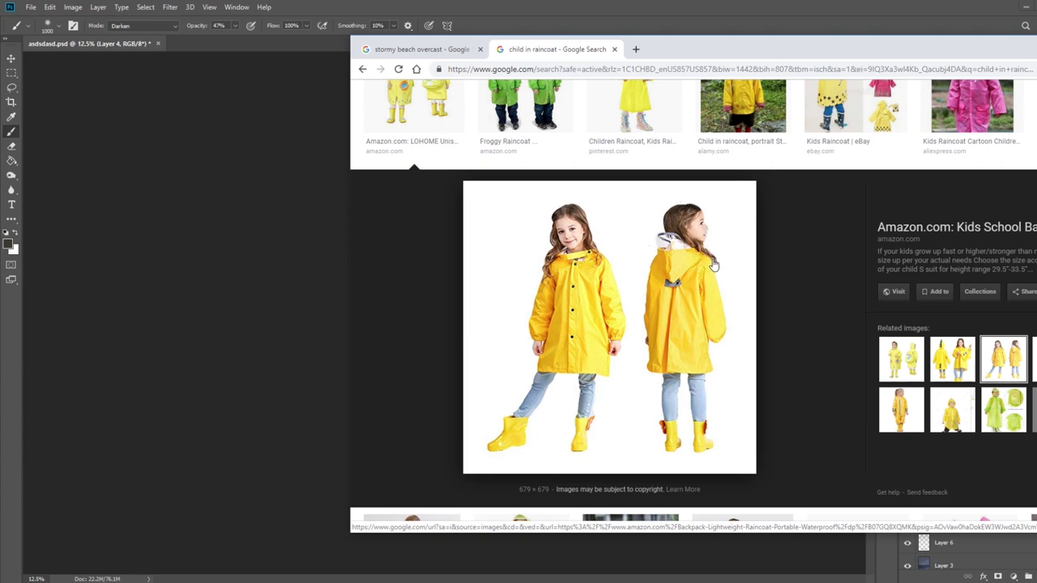
scroll(829, 262, down, 3)
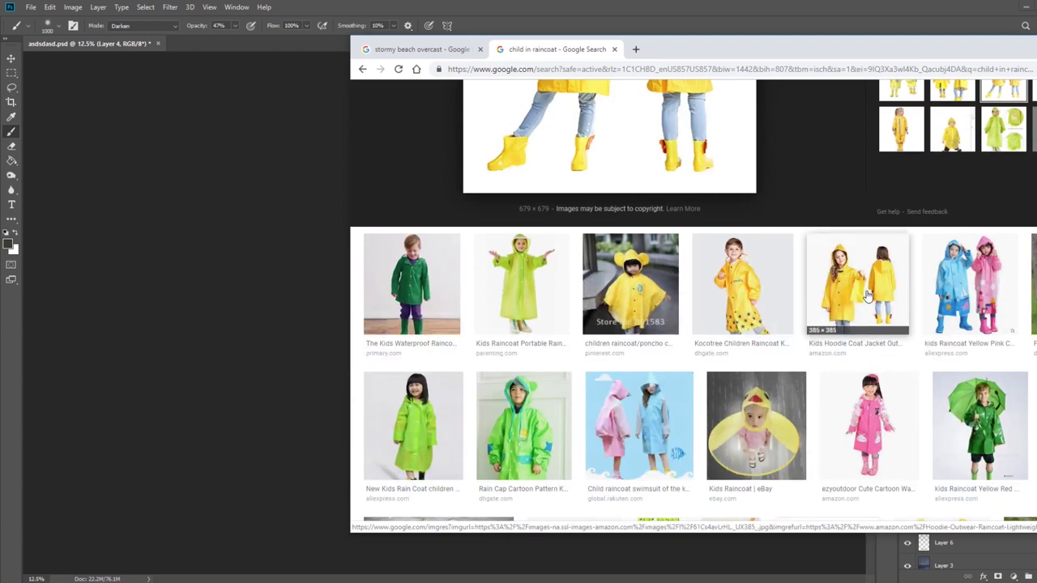
click(830, 264)
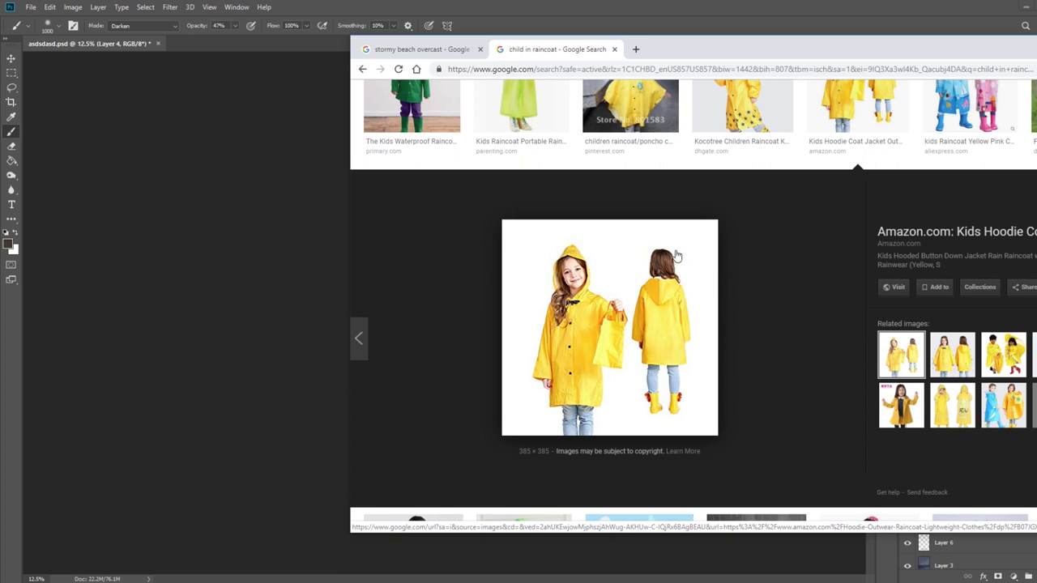
drag(656, 47, 833, 52)
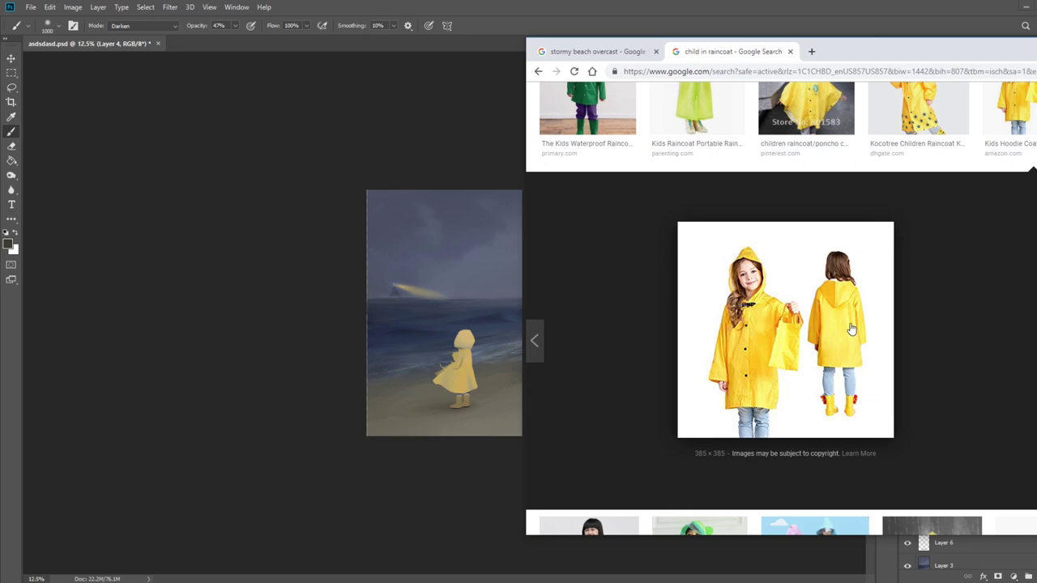
drag(965, 55, 740, 57)
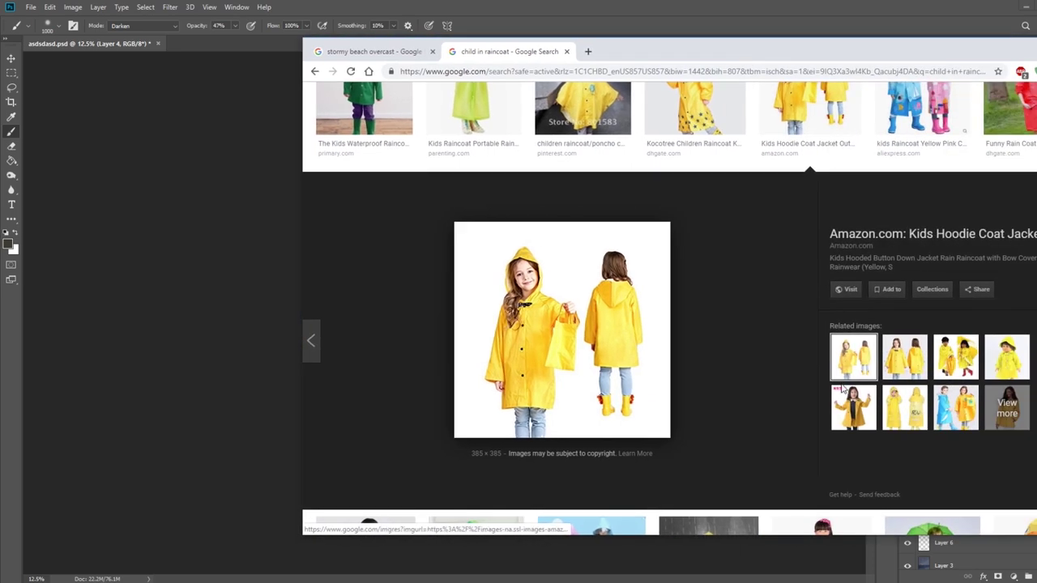
Examine the photo of the pink and blue child raincoats and close the "stormy beach overcast" search.
scroll(741, 363, down, 4)
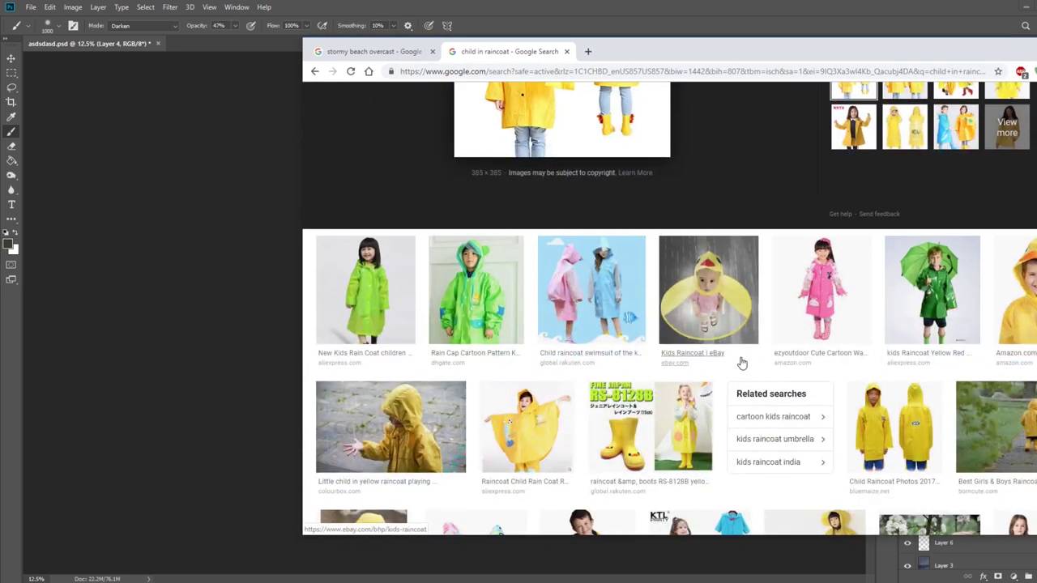
click(591, 292)
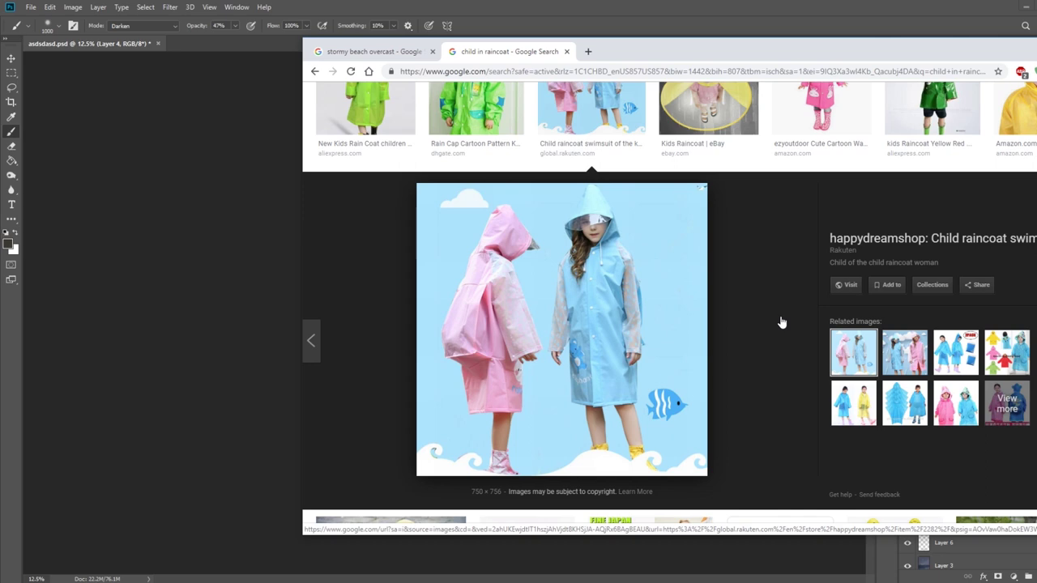
scroll(781, 323, up, 3)
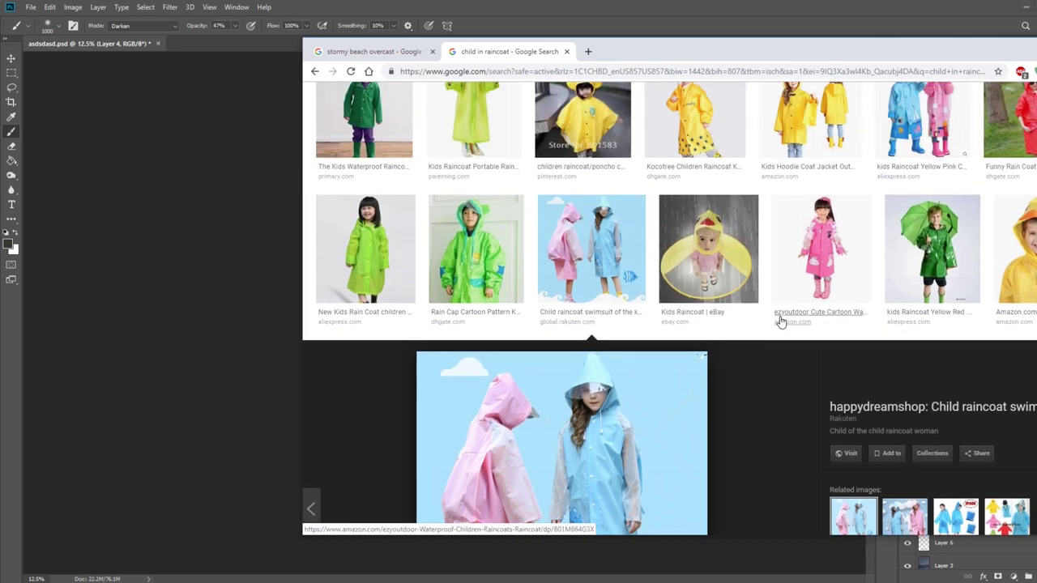
scroll(781, 322, up, 2)
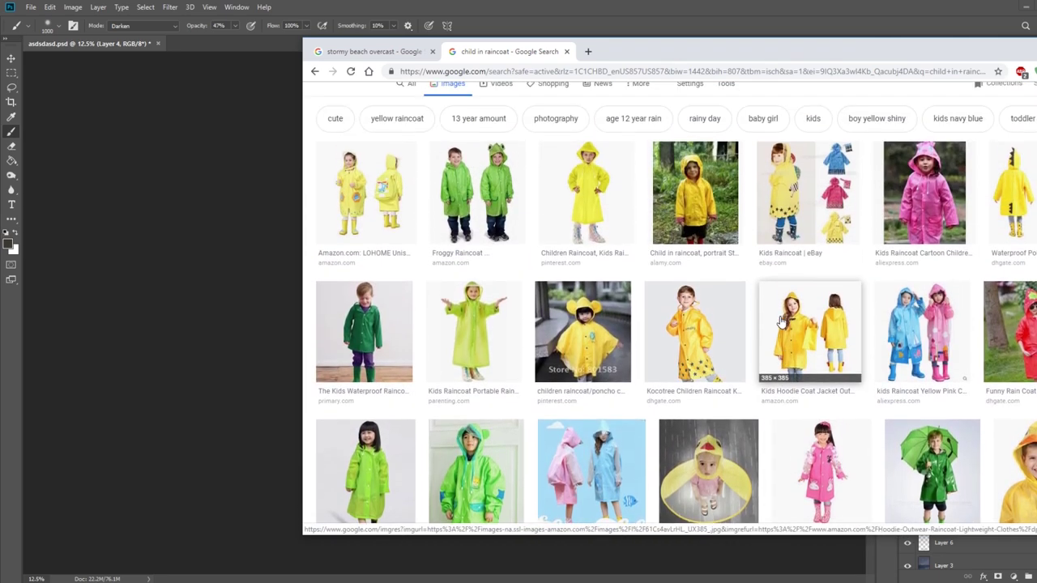
drag(716, 63, 572, 61)
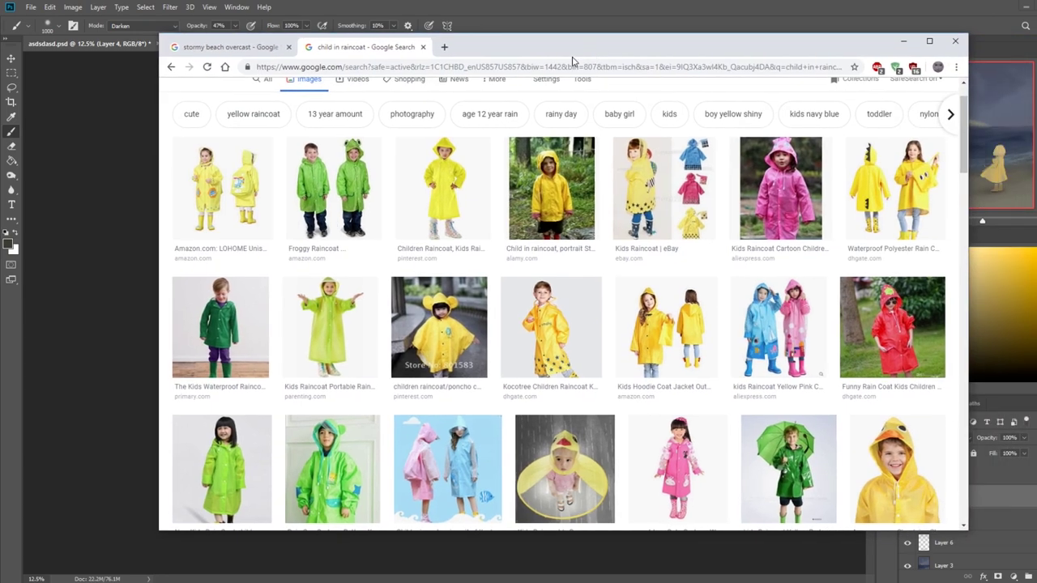
click(288, 47)
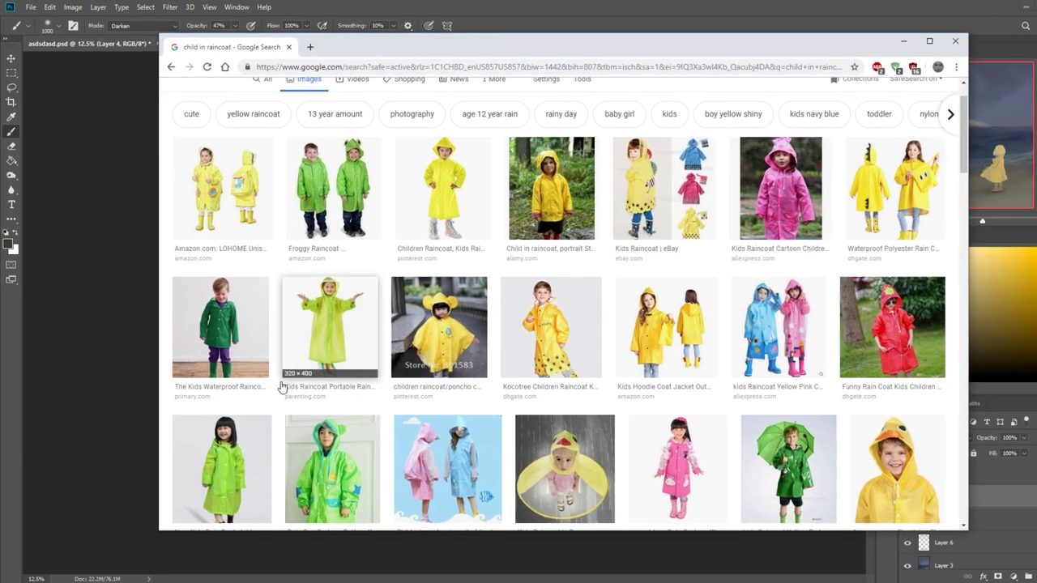
Search the image results for back views of yellow raincoats and open the photo of two children walking hand in hand.
scroll(162, 336, down, 7)
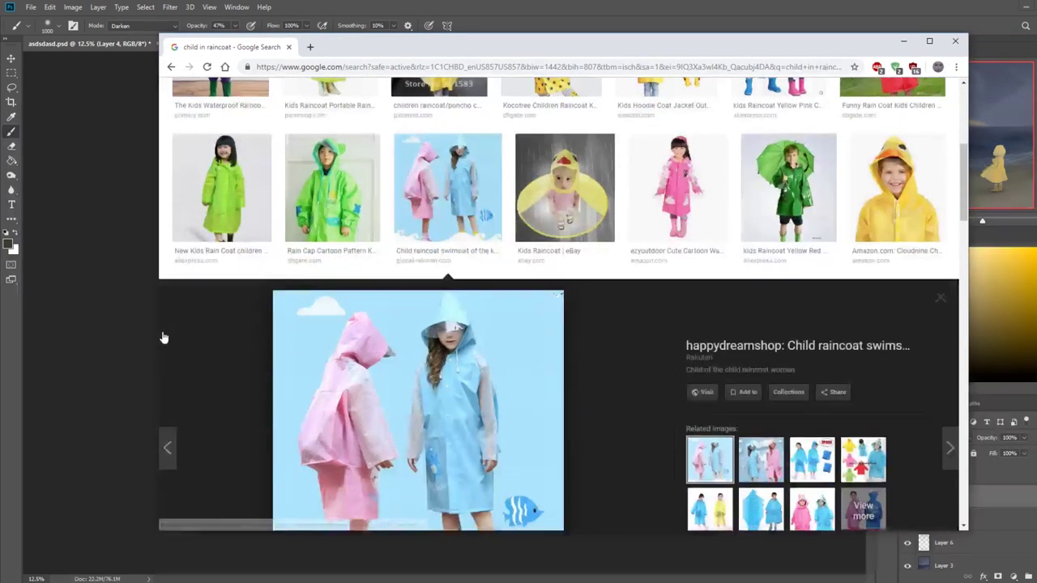
scroll(162, 336, down, 3)
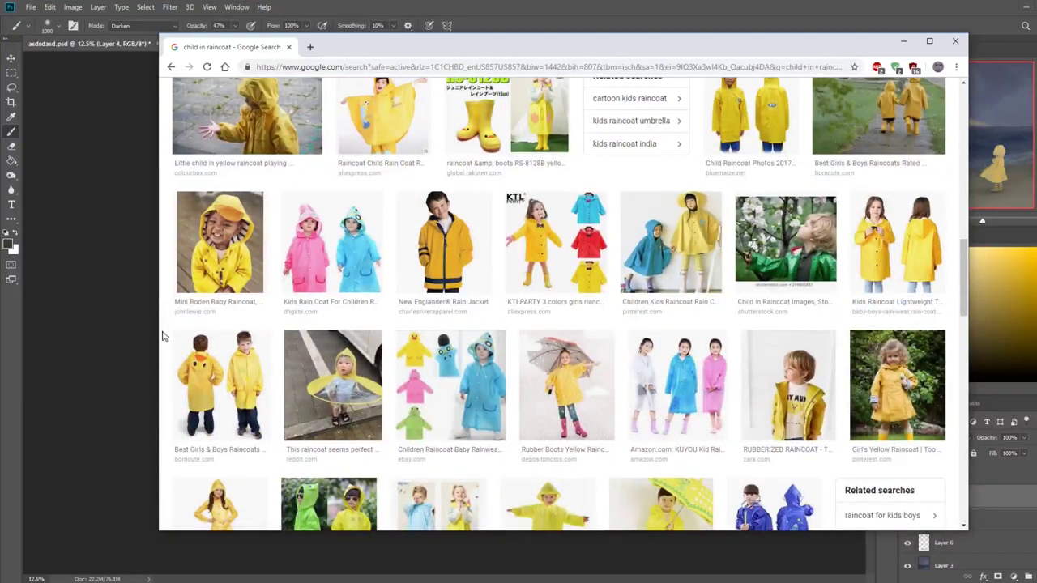
scroll(162, 336, up, 1)
click(900, 169)
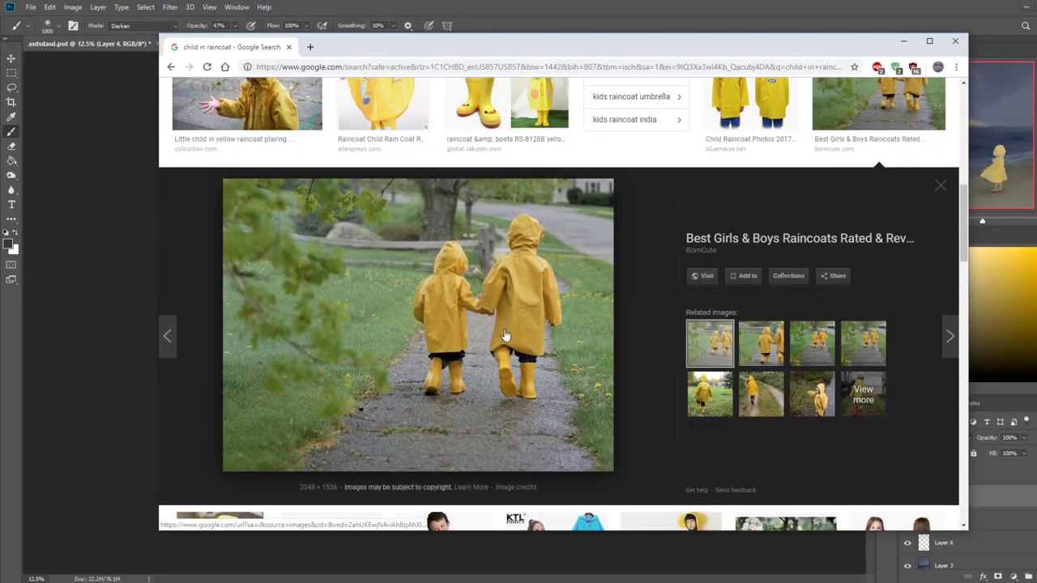
scroll(658, 275, up, 3)
scroll(660, 297, up, 5)
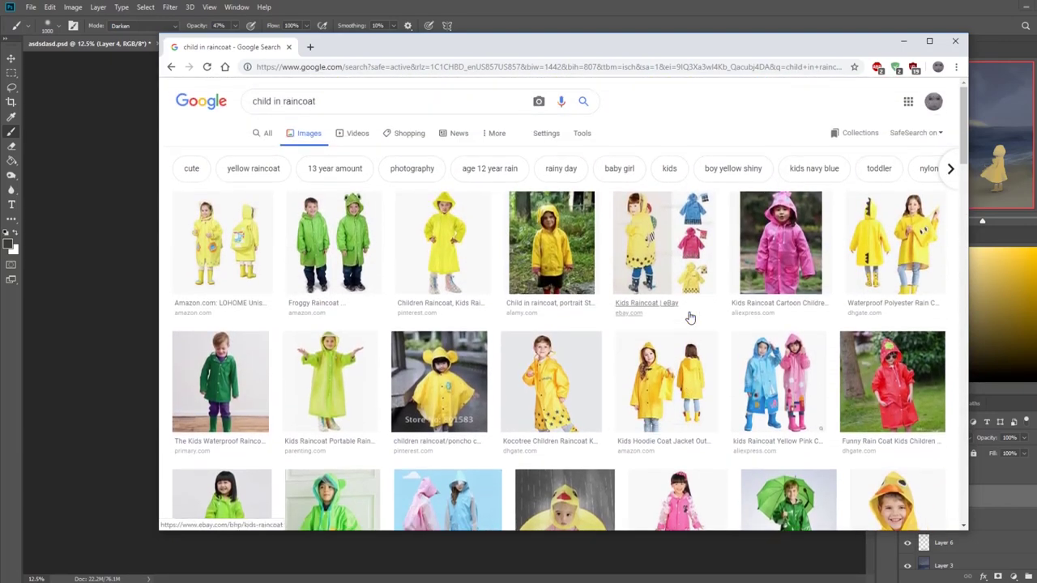
scroll(690, 318, down, 4)
click(842, 341)
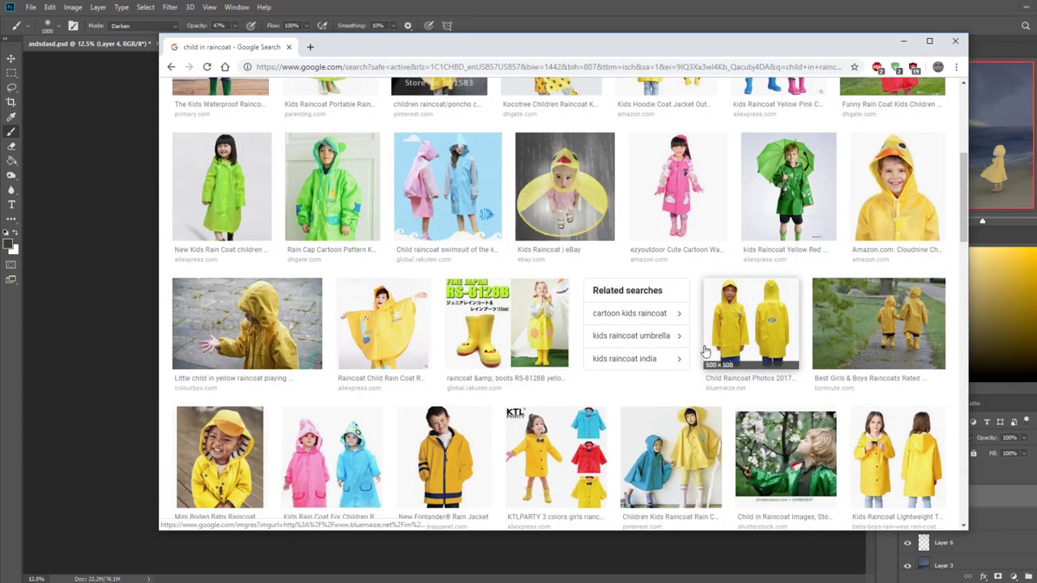
click(879, 324)
Compare the back-view raincoat photo with the painting, examine the related autumn park photo, and return to Photoshop.
drag(486, 44, 968, 47)
drag(1036, 53, 929, 78)
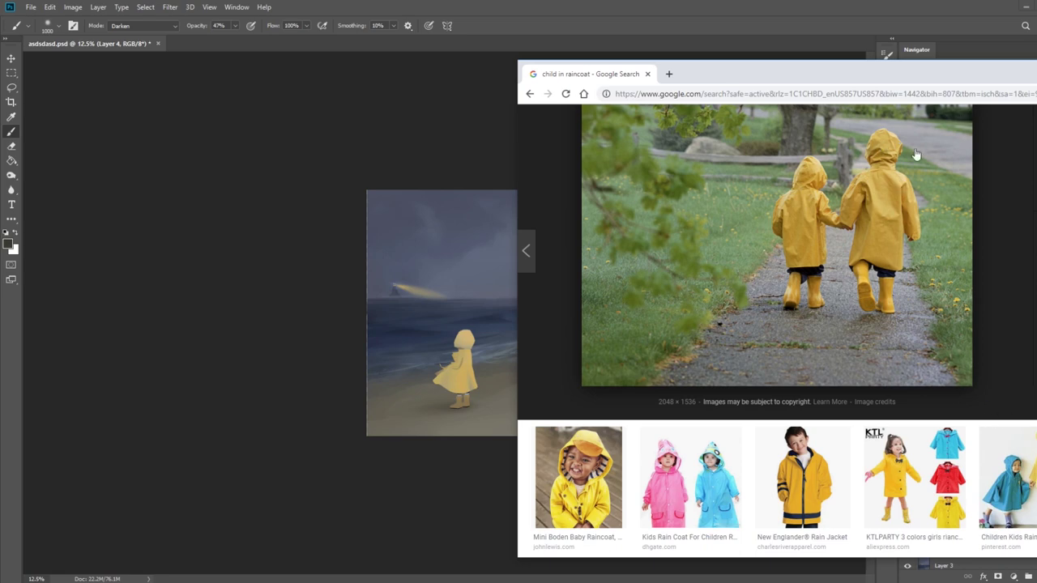
mouse_move(956, 77)
mouse_down()
mouse_move(856, 73)
mouse_move(975, 78)
mouse_up()
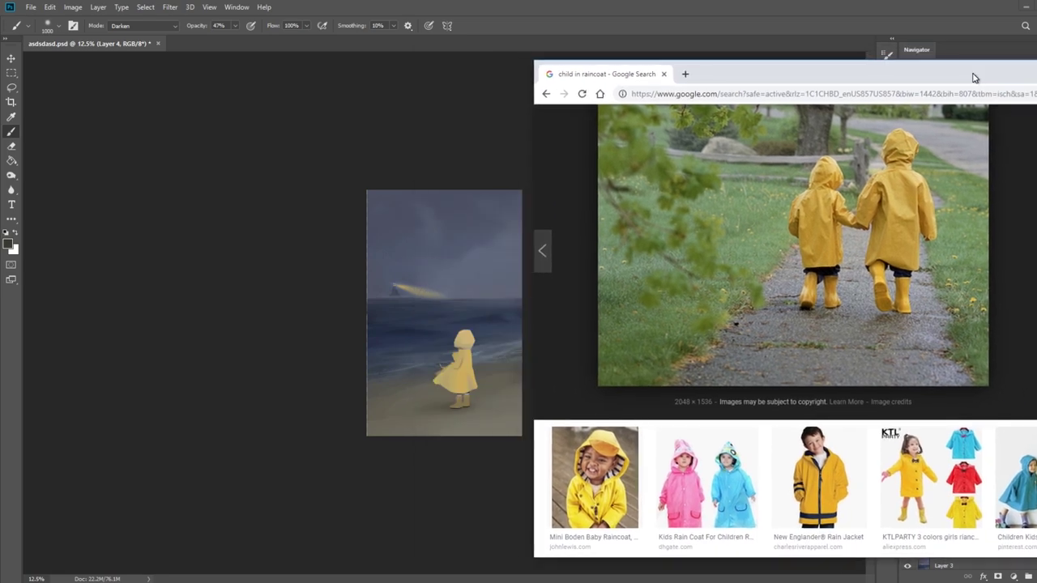
drag(1032, 77, 751, 74)
click(786, 293)
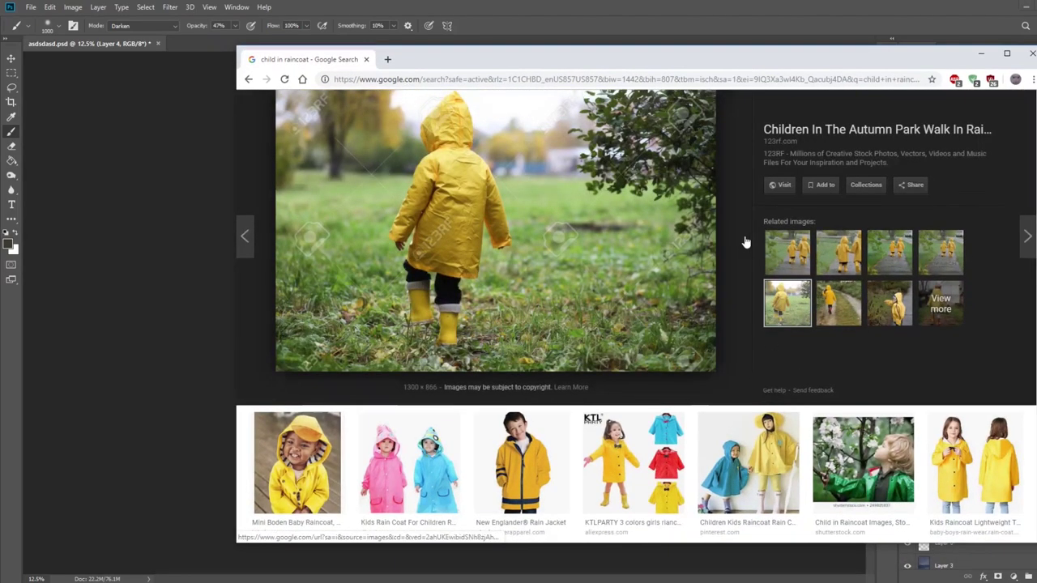
scroll(746, 239, down, 4)
scroll(746, 241, down, 1)
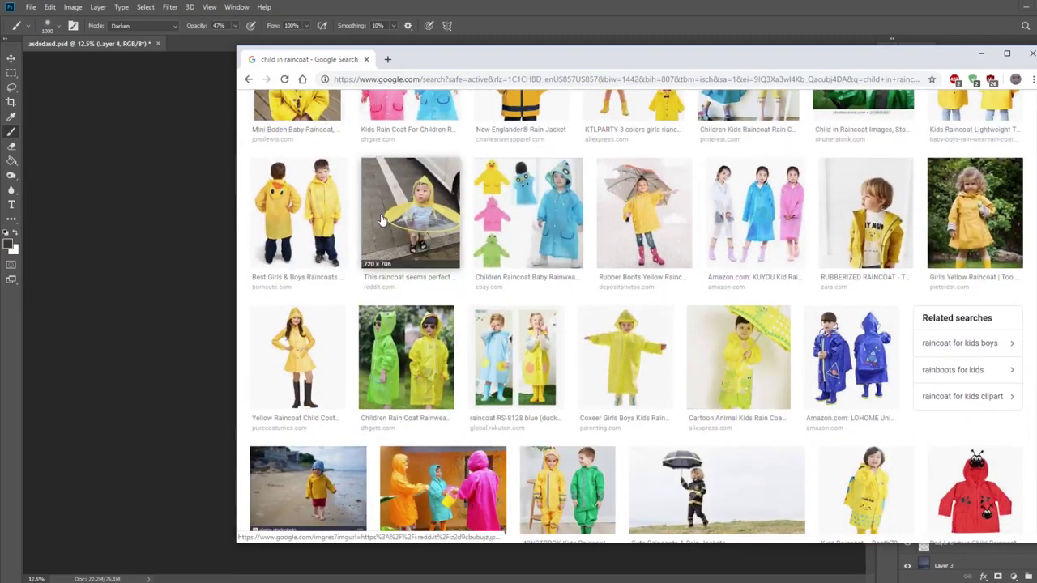
click(410, 217)
drag(459, 65, 1036, 66)
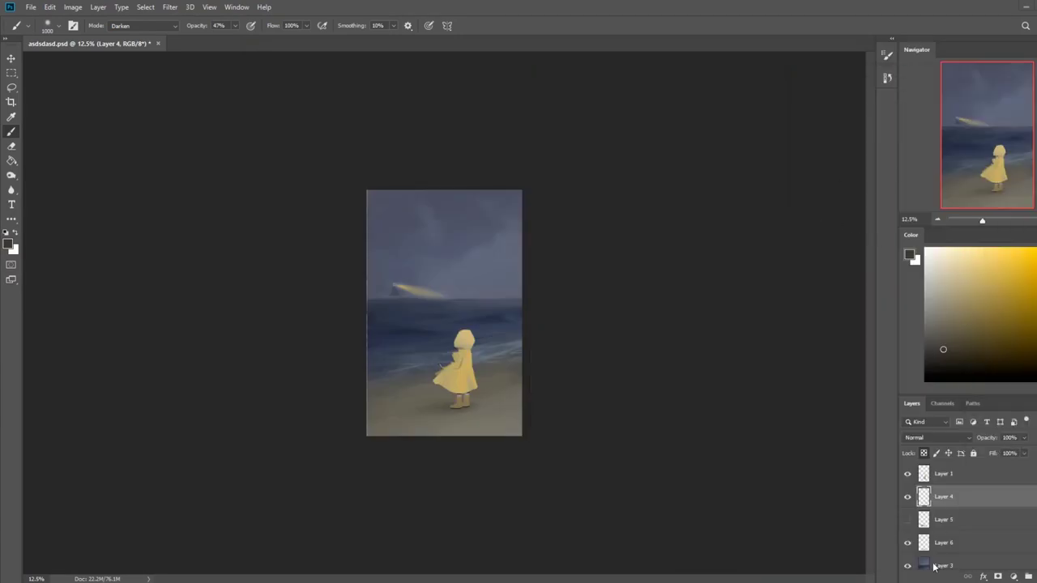
Compare the originally opened image with the current repaint through the document history, ending on the latest brush state.
click(888, 78)
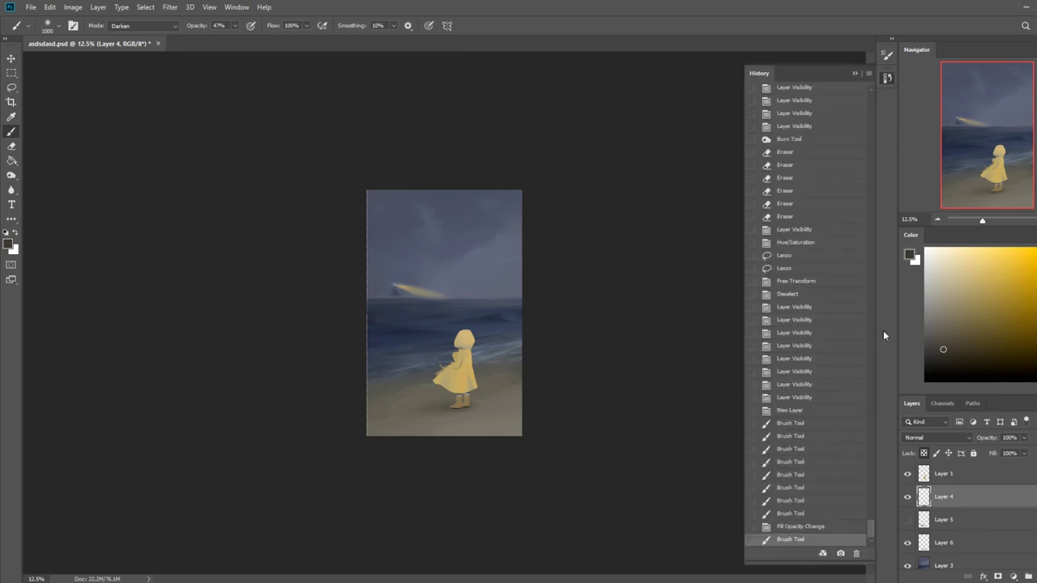
drag(871, 528, 867, 94)
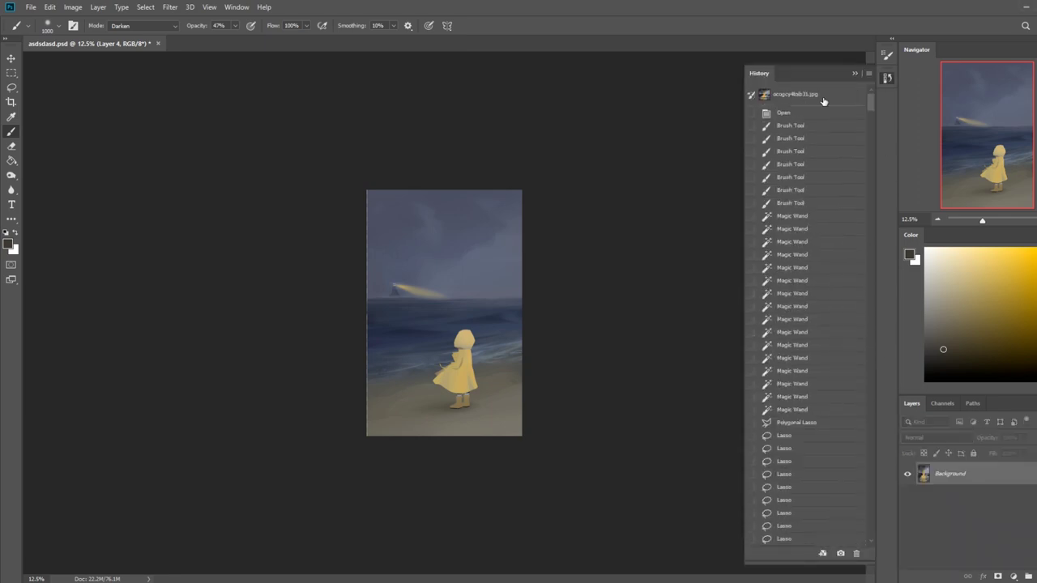
click(822, 97)
mouse_move(871, 99)
mouse_down()
mouse_move(852, 455)
mouse_move(862, 538)
mouse_up()
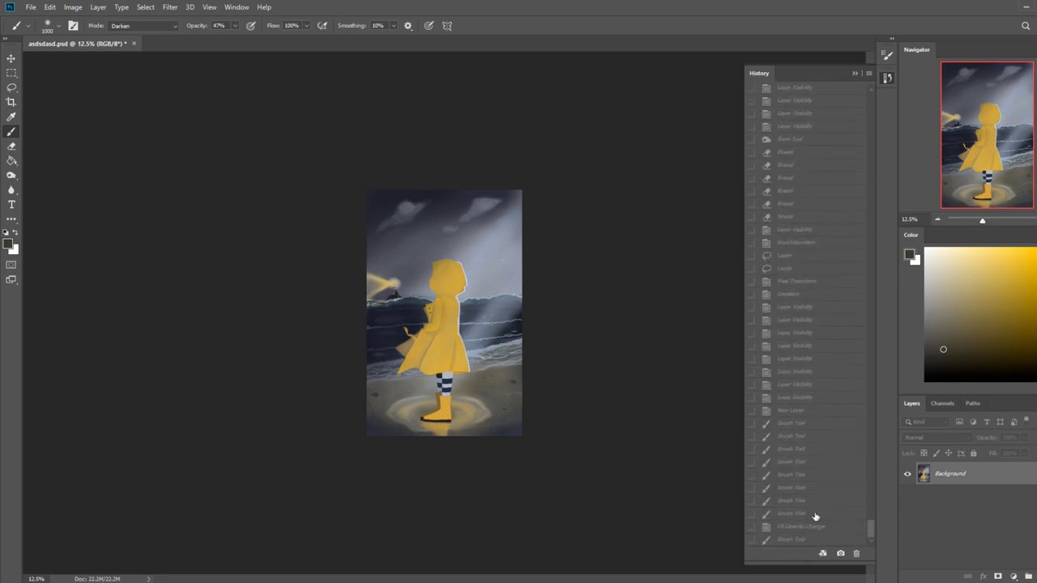
key(ctrl+plus)
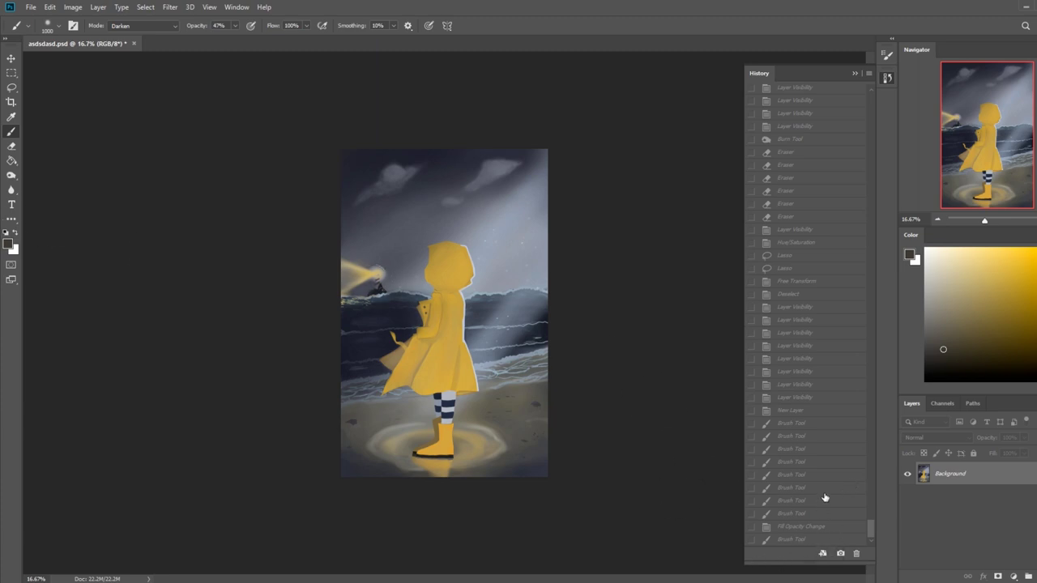
click(790, 540)
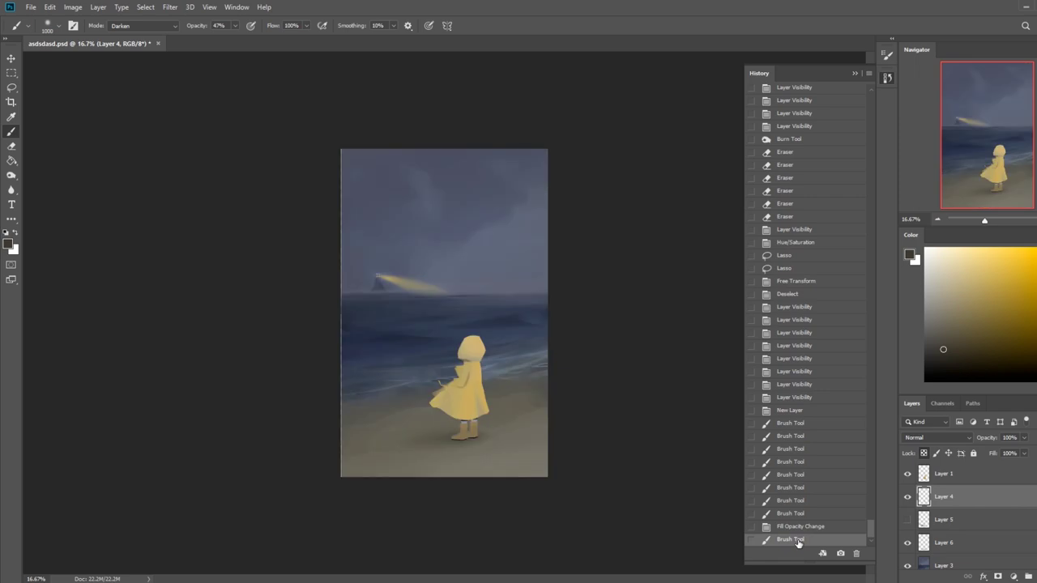
mouse_move(870, 527)
mouse_down()
mouse_move(837, 204)
mouse_move(853, 98)
mouse_move(886, 470)
mouse_move(872, 467)
mouse_move(847, 92)
mouse_move(877, 376)
mouse_move(875, 490)
mouse_move(888, 537)
mouse_up()
click(849, 97)
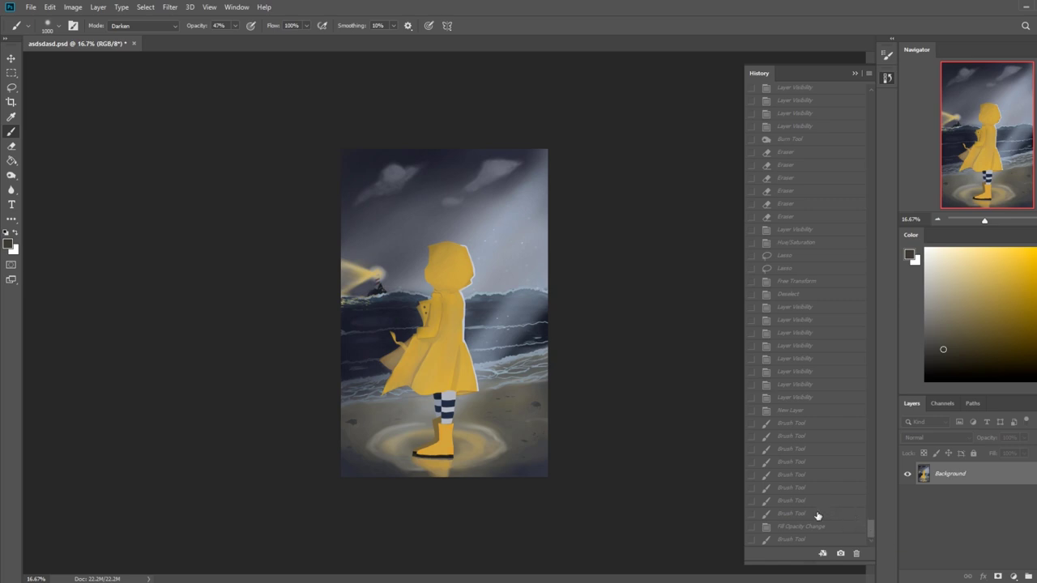
click(800, 541)
drag(873, 499, 888, 530)
click(822, 95)
click(786, 539)
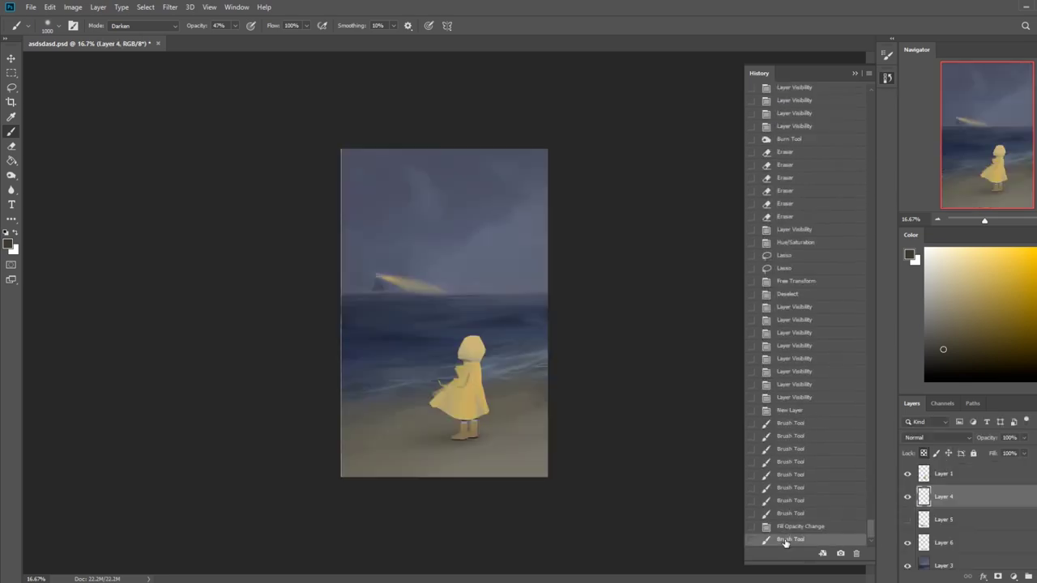
Check the girl's artwork by hiding Layer 1 and Layer 4 and showing both again.
right_click(983, 502)
click(916, 510)
click(908, 474)
click(907, 497)
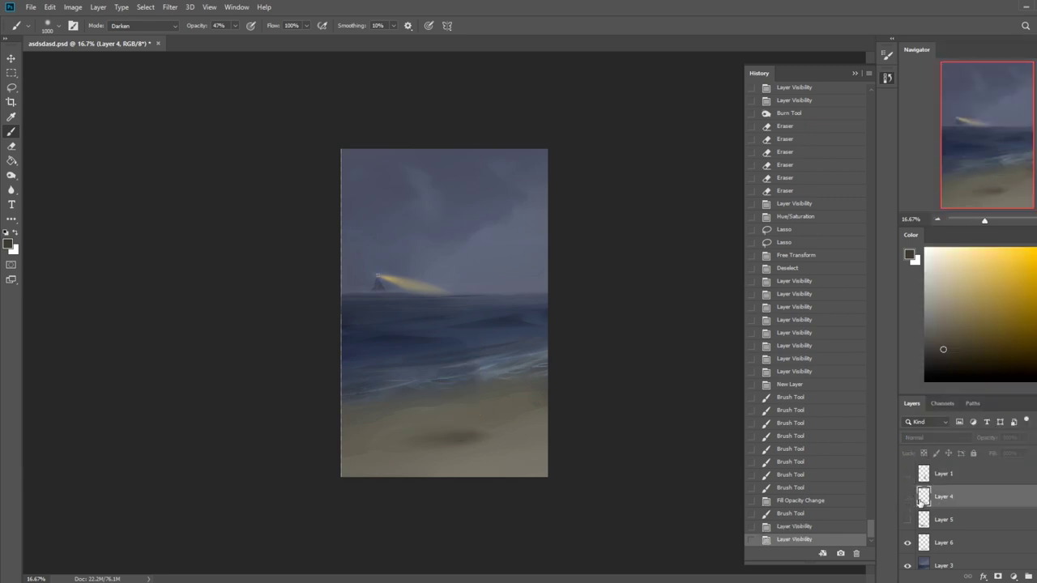
click(908, 496)
click(908, 474)
Raise the saturation of Layer 1 to +26 with Hue/Saturation.
click(968, 480)
key(ctrl+u)
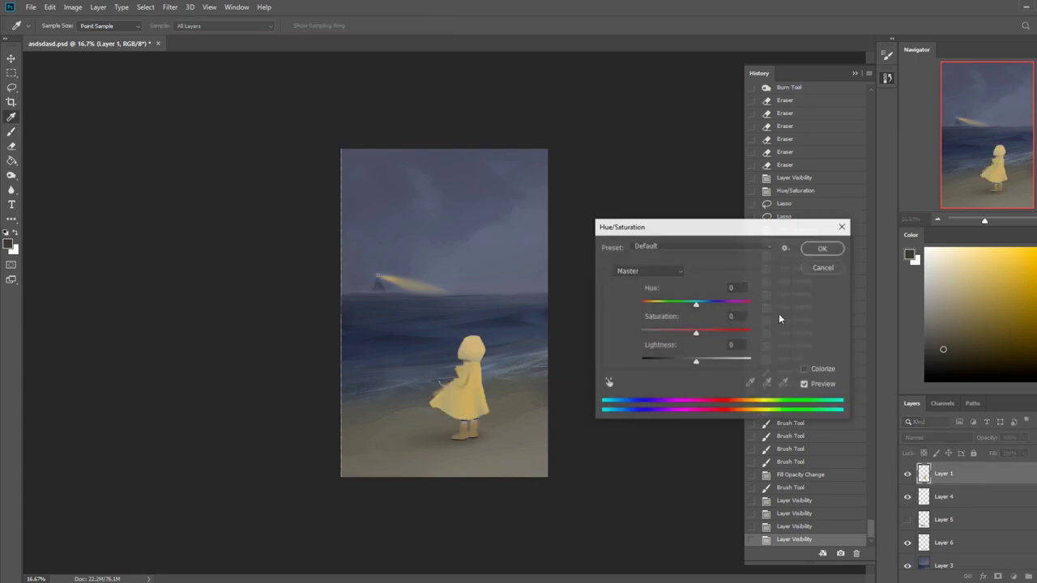
drag(695, 333, 714, 339)
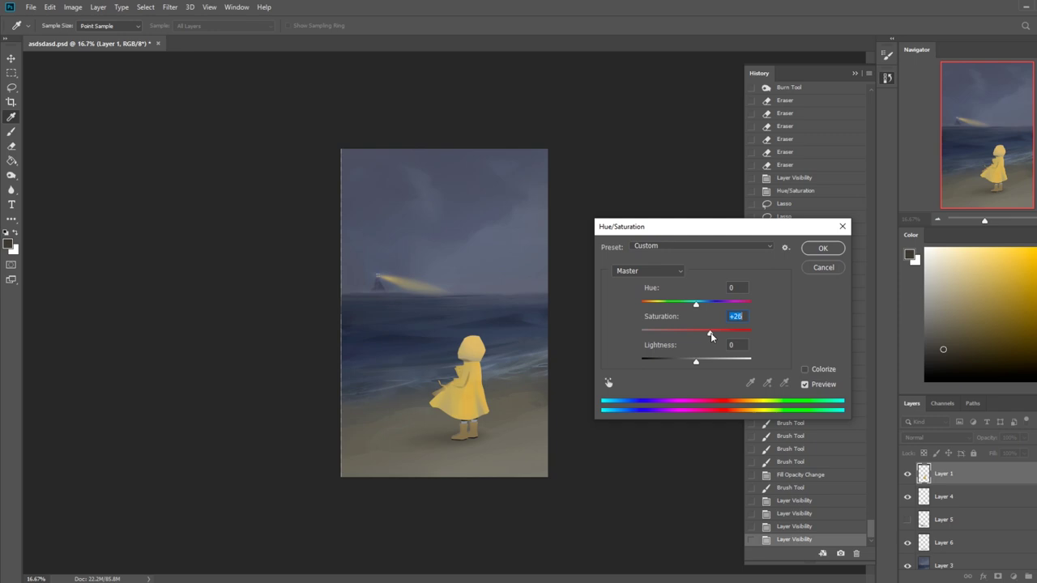
click(823, 248)
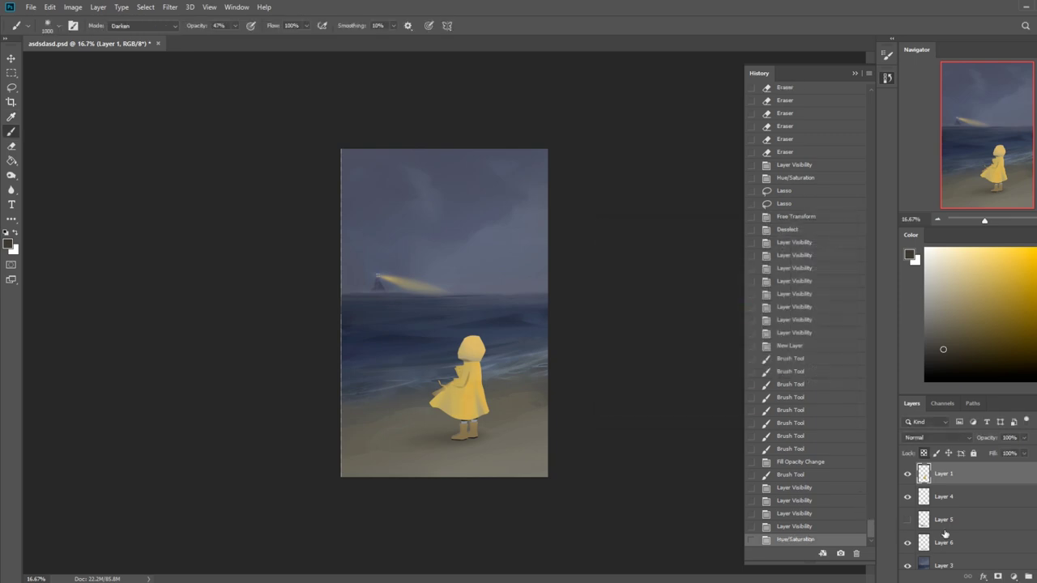
Flatten the image and copy the whole canvas.
right_click(945, 535)
click(932, 432)
key(ctrl+a)
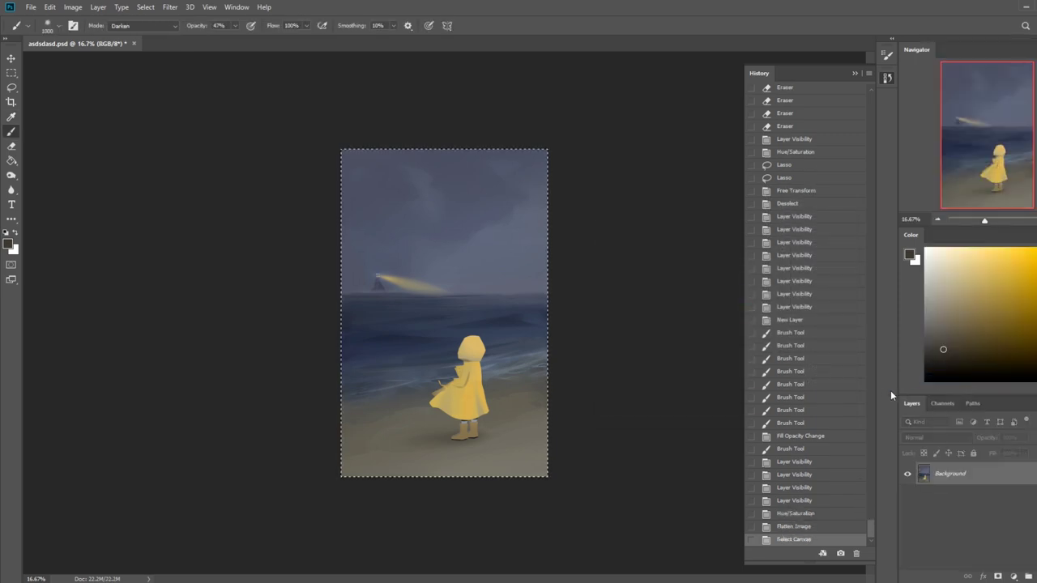
Restore the originally opened image from the history, paste the flattened repaint above it as a new layer, and compare the two.
drag(867, 523, 897, 111)
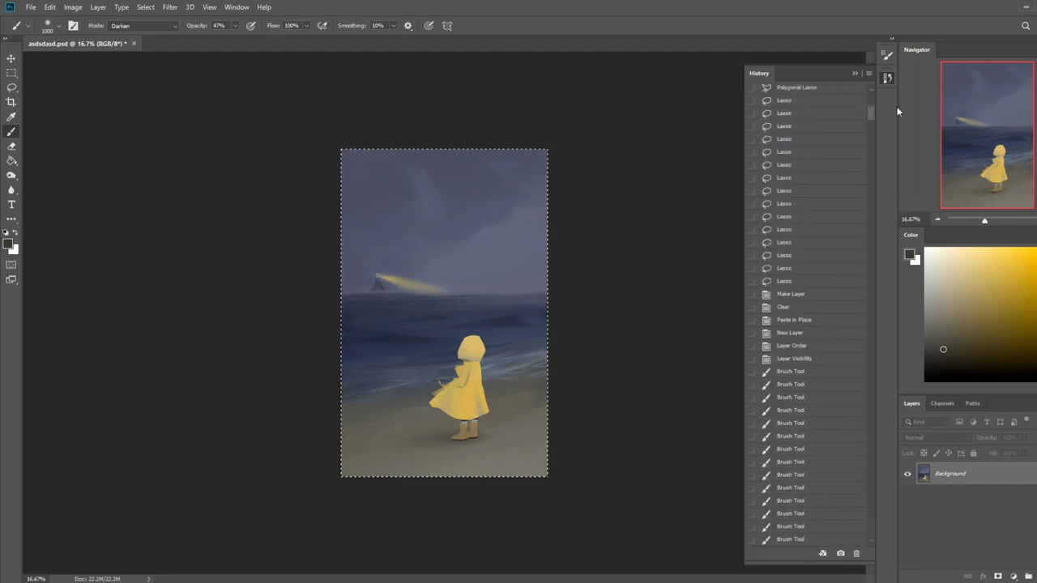
click(827, 99)
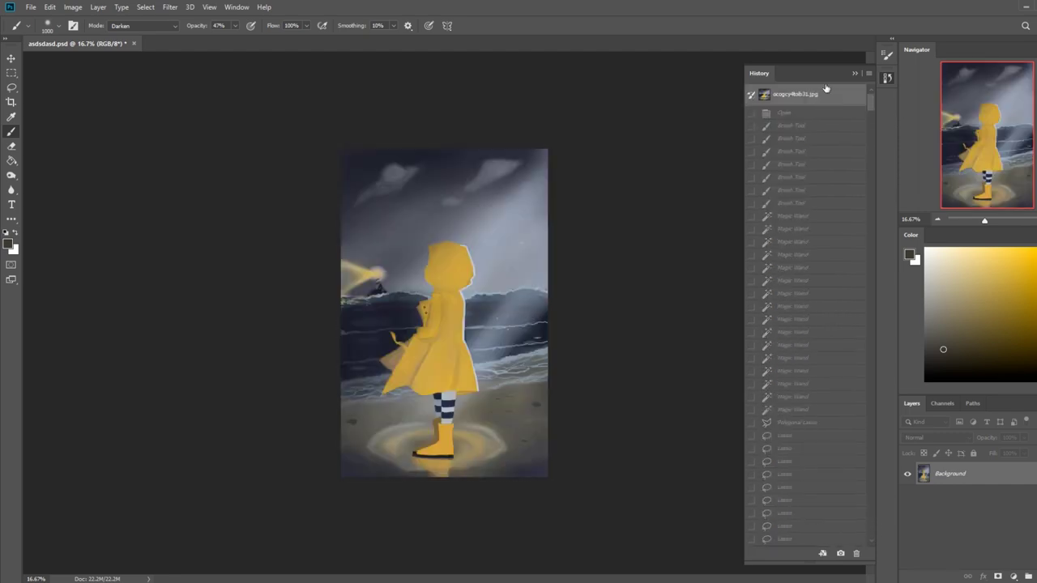
key(ctrl+v)
click(854, 72)
click(908, 477)
click(907, 478)
Raise the saturation of the pasted repaint layer to +17 and set its Levels black input to 20.
key(ctrl+u)
drag(695, 332, 717, 337)
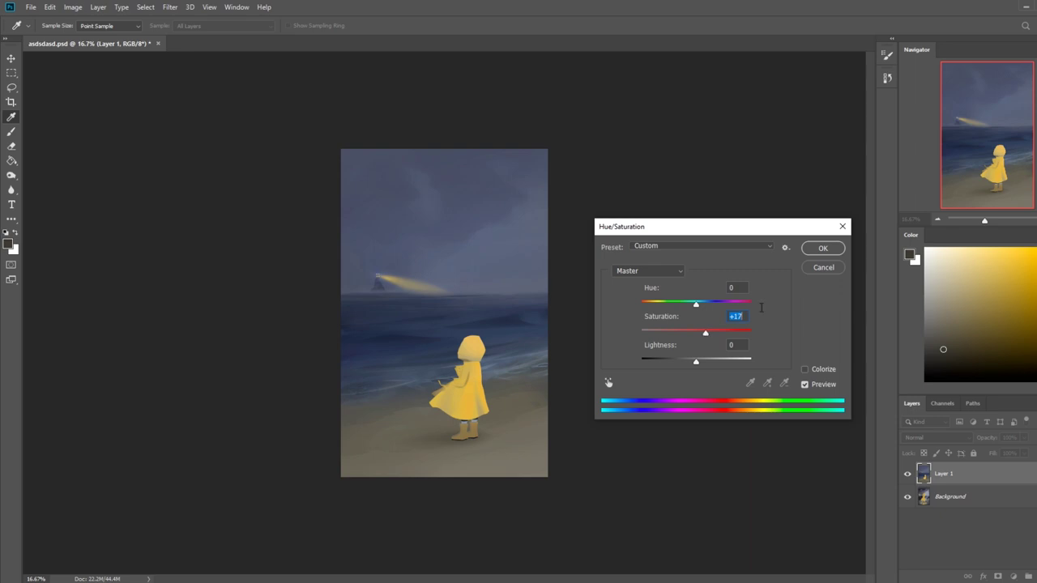
click(818, 248)
key(ctrl+l)
drag(674, 256, 682, 257)
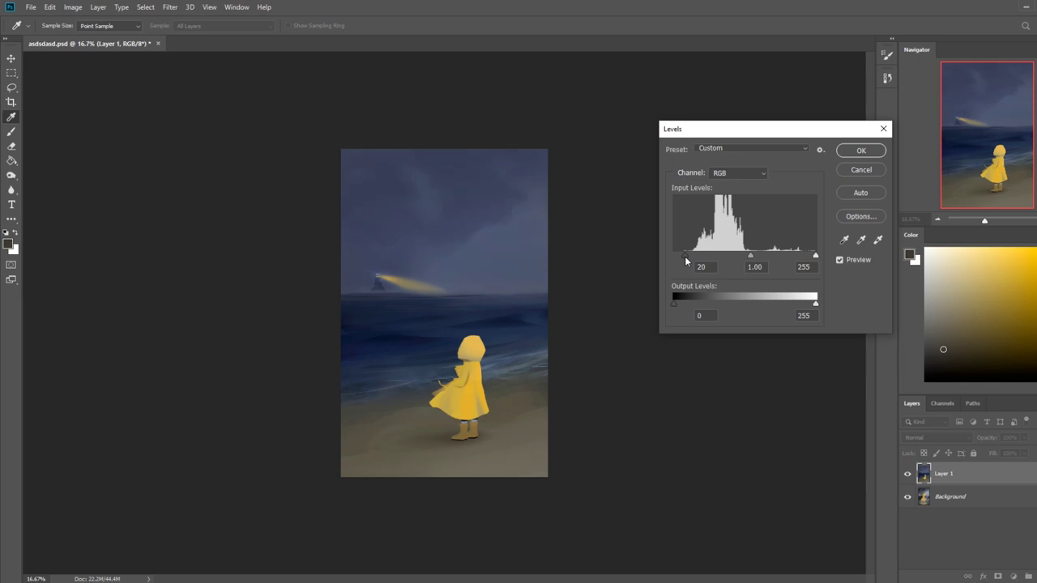
click(863, 150)
Brighten the lighthouse beam with the Dodge tool at size 1100, range Highlights and 6% exposure, redoing the first stroke.
key(b)
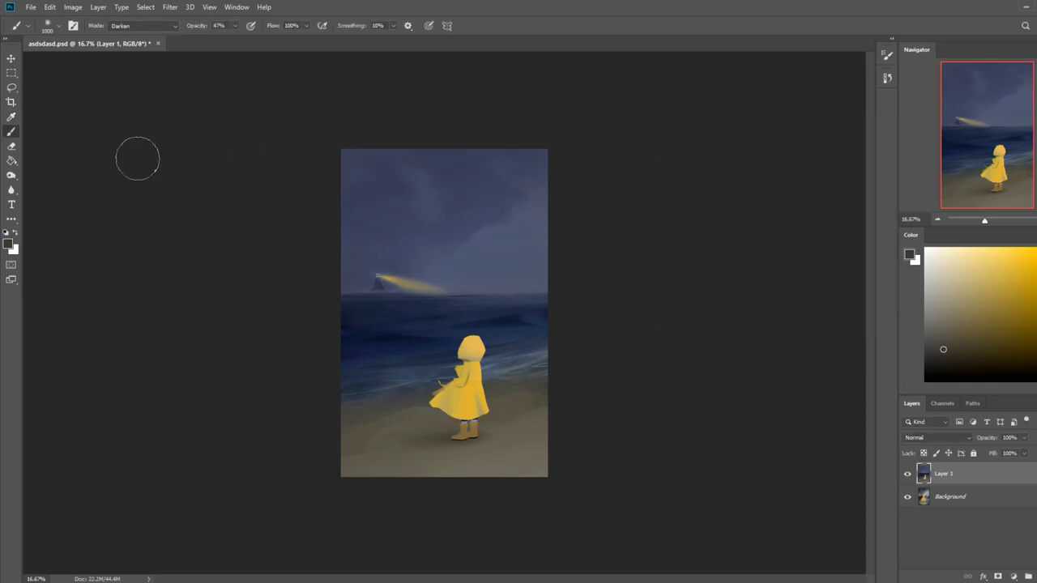
click(12, 190)
click(12, 175)
click(50, 178)
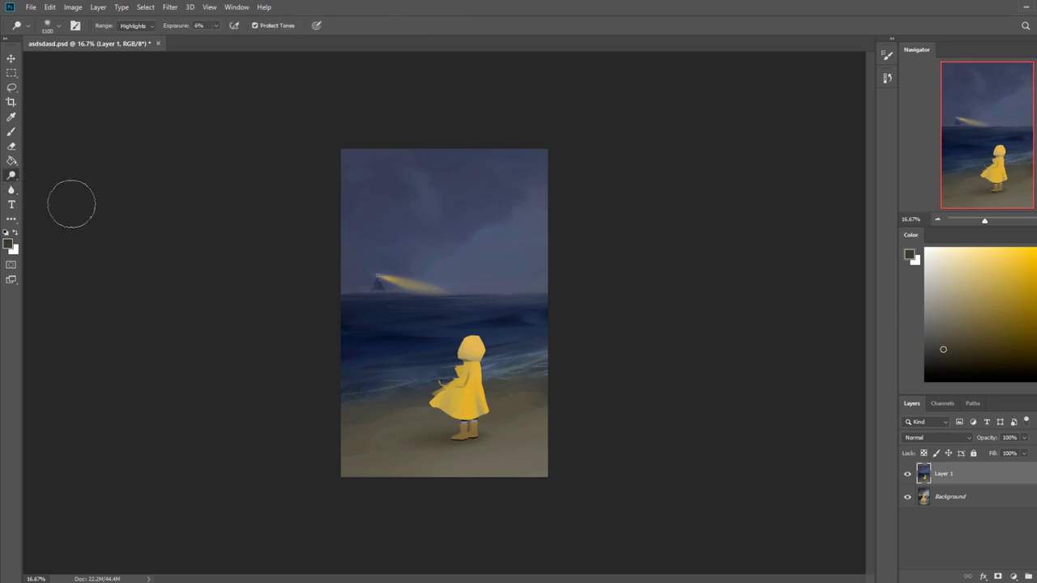
mouse_move(384, 278)
mouse_down()
mouse_move(413, 286)
mouse_move(373, 275)
mouse_move(462, 300)
mouse_up()
key(ctrl+z)
mouse_move(405, 284)
mouse_down()
mouse_move(382, 280)
mouse_move(488, 306)
mouse_move(394, 281)
mouse_move(397, 271)
mouse_up()
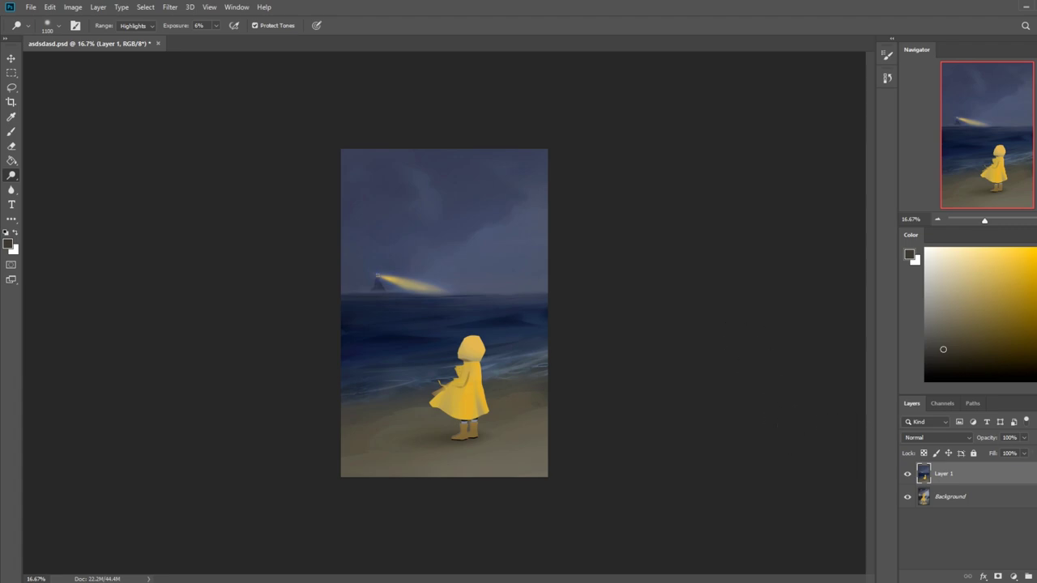
Hide and reshow the repaint layer to compare it with the original painting.
click(906, 476)
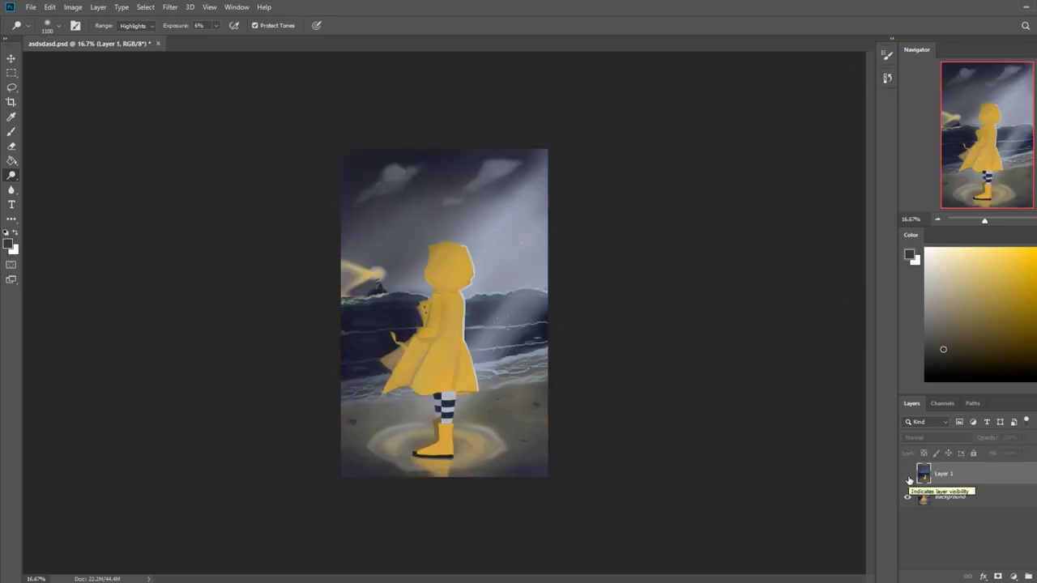
click(908, 477)
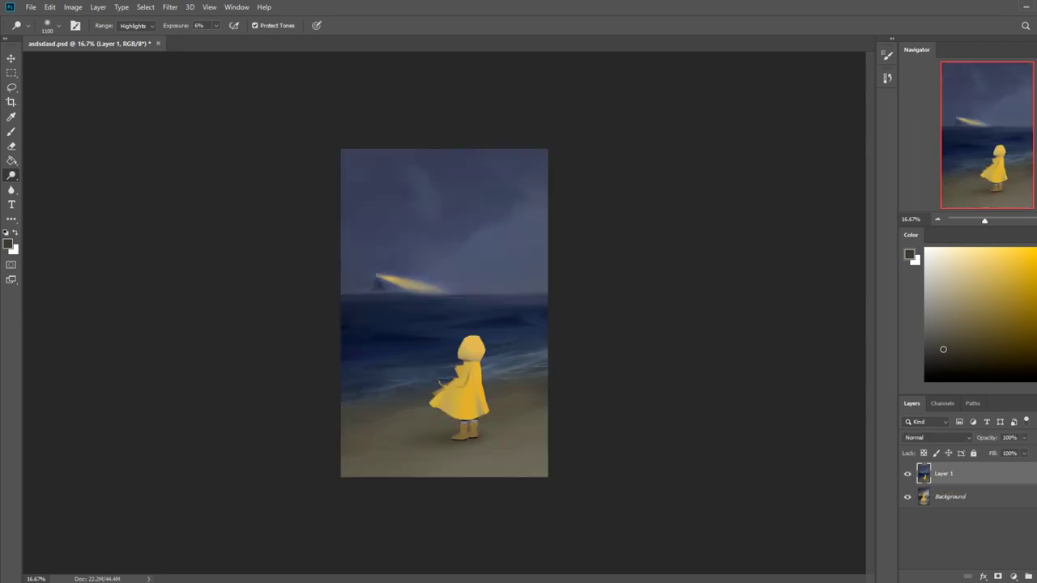
Switch to Chrome, browse the "child in raincoat" image results and open the LOHOME yellow raincoat photo showing front and back views.
drag(1036, 102, 433, 61)
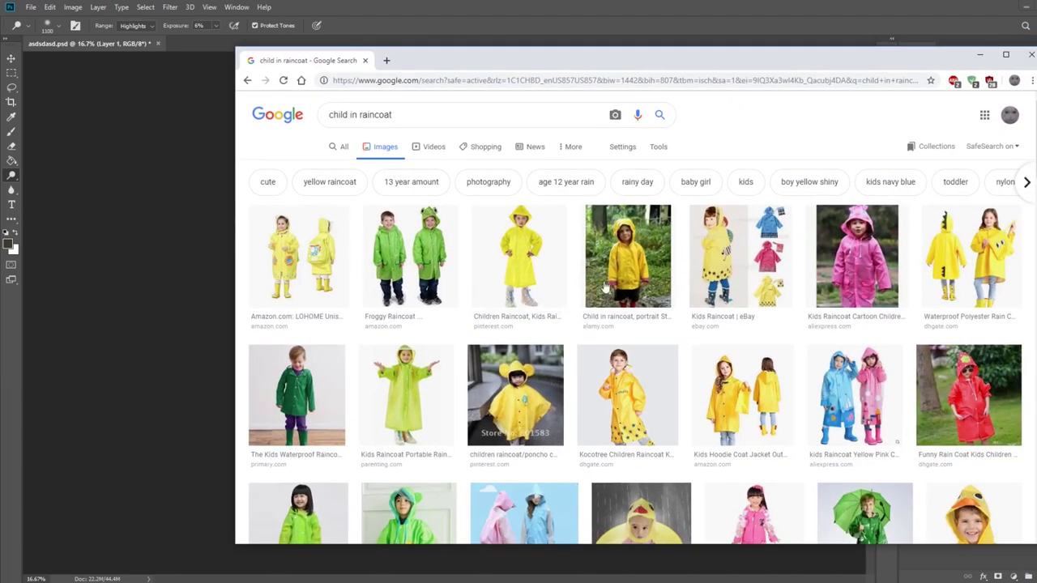
scroll(604, 288, down, 5)
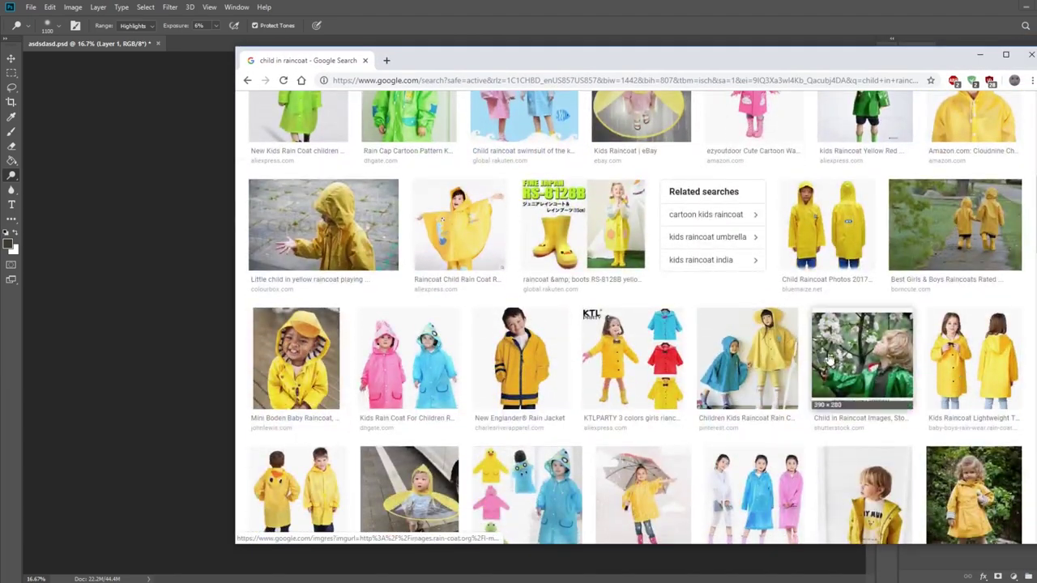
click(409, 491)
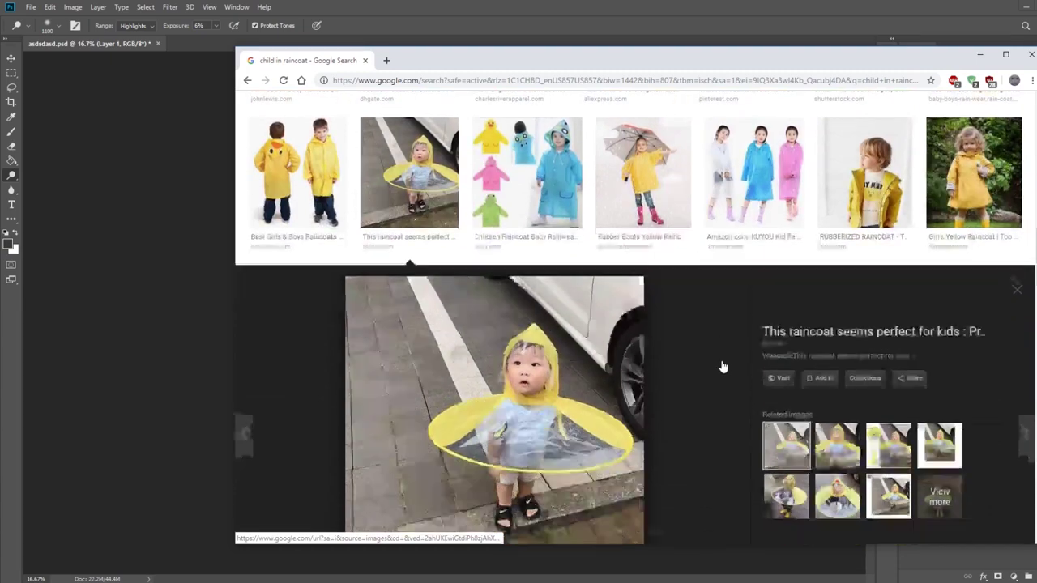
scroll(725, 365, up, 5)
scroll(730, 359, up, 6)
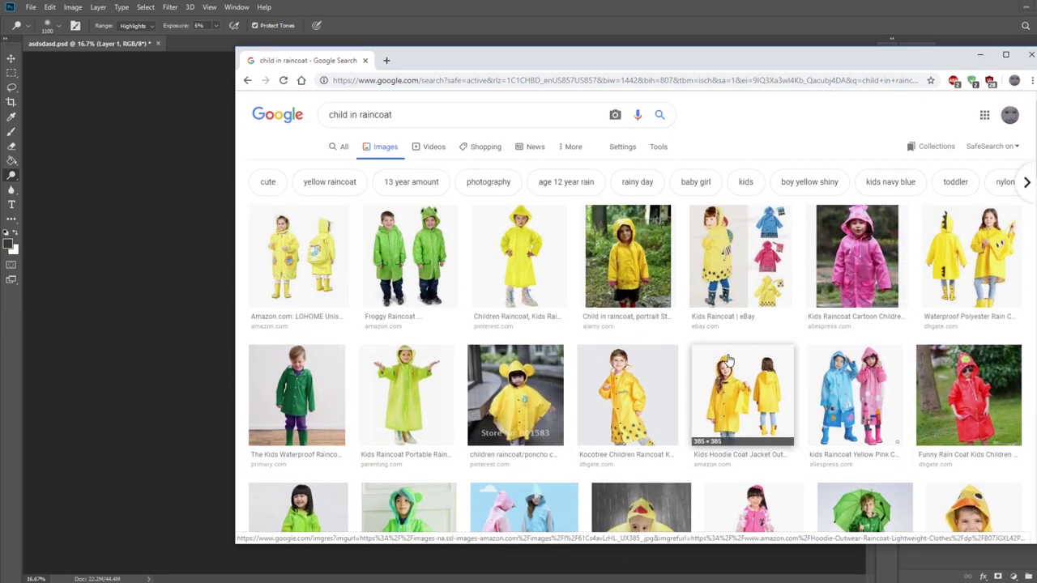
scroll(570, 276, down, 1)
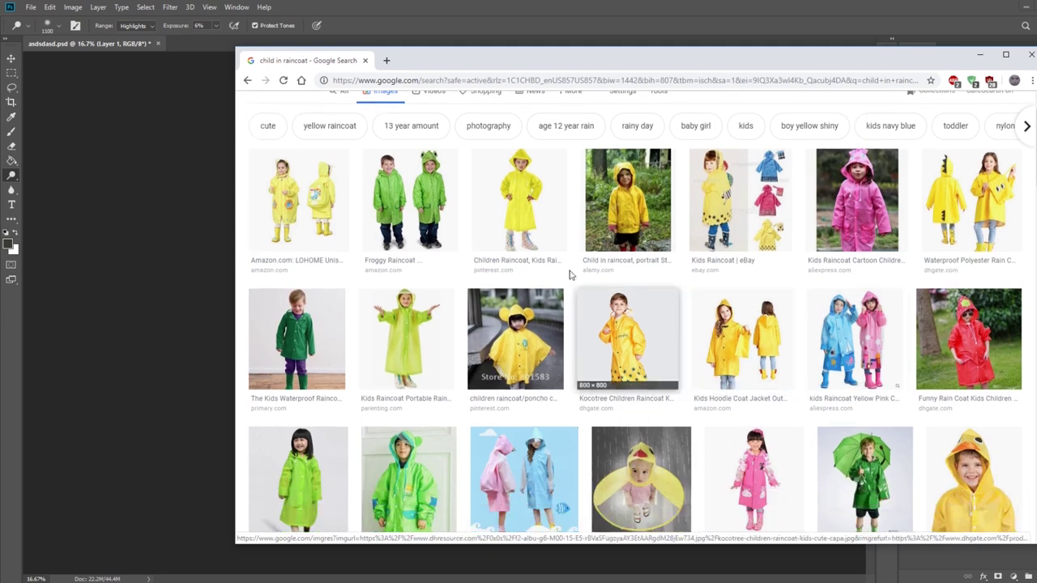
click(296, 202)
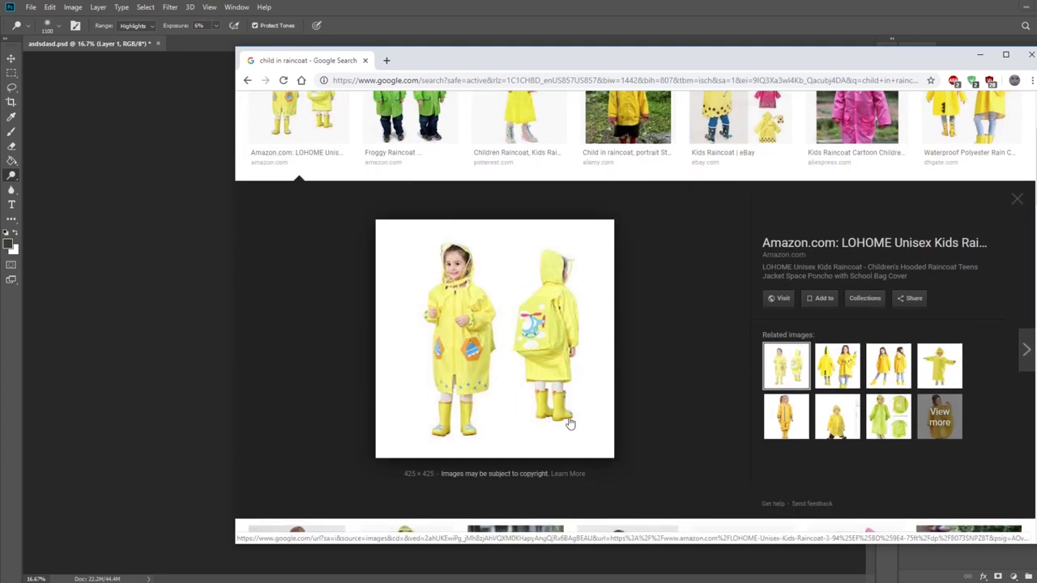
Compare the raincoat reference photo side by side with the painted girl and return to Photoshop.
drag(600, 61, 898, 74)
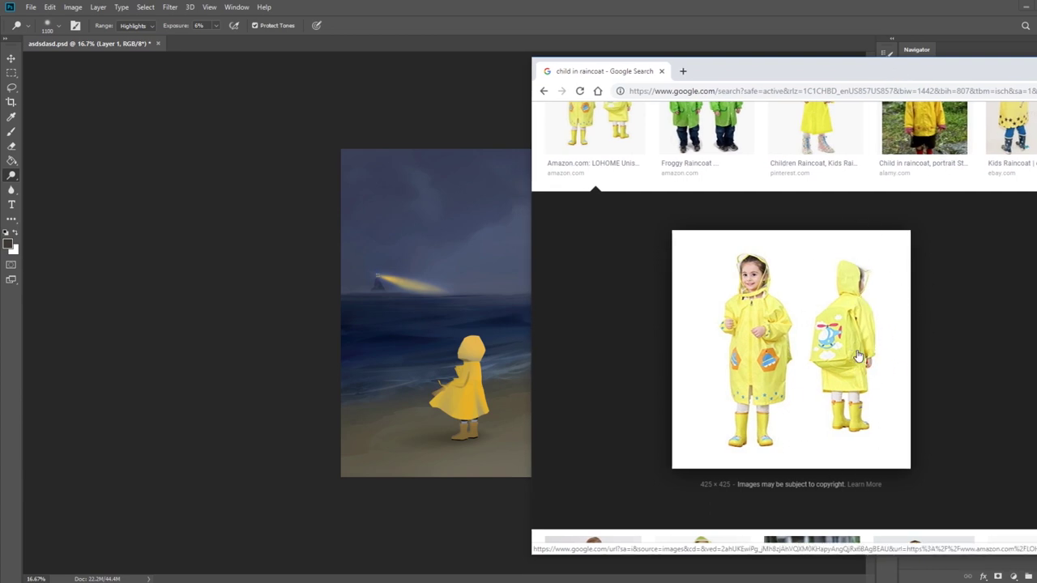
drag(828, 76, 559, 63)
click(1007, 54)
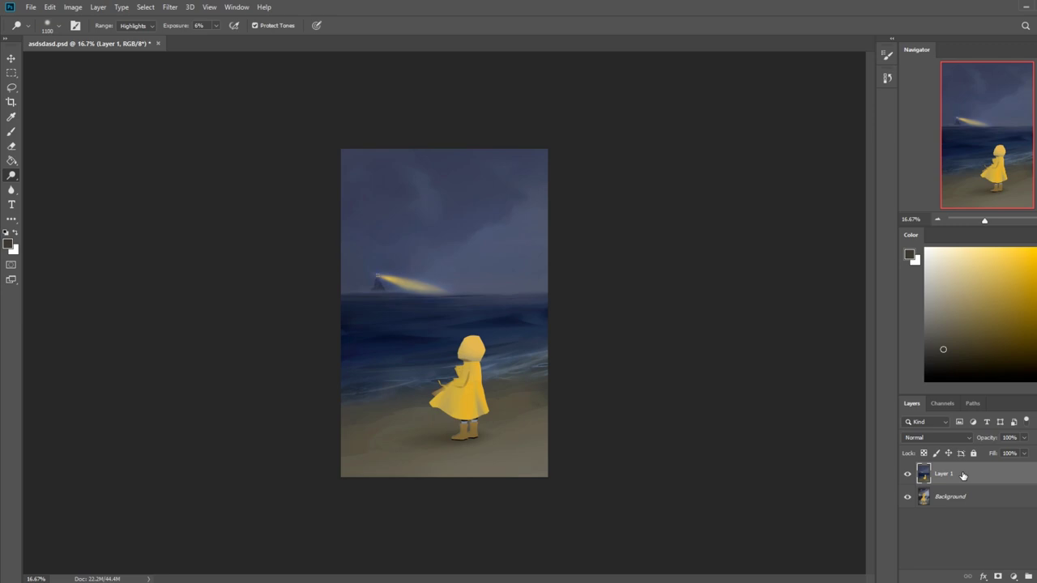
Mute the yellow of the girl's raincoat using an enlarged Sponge tool in Desaturate mode at 45% flow, ending with brush size 200.
click(11, 190)
click(34, 184)
click(13, 176)
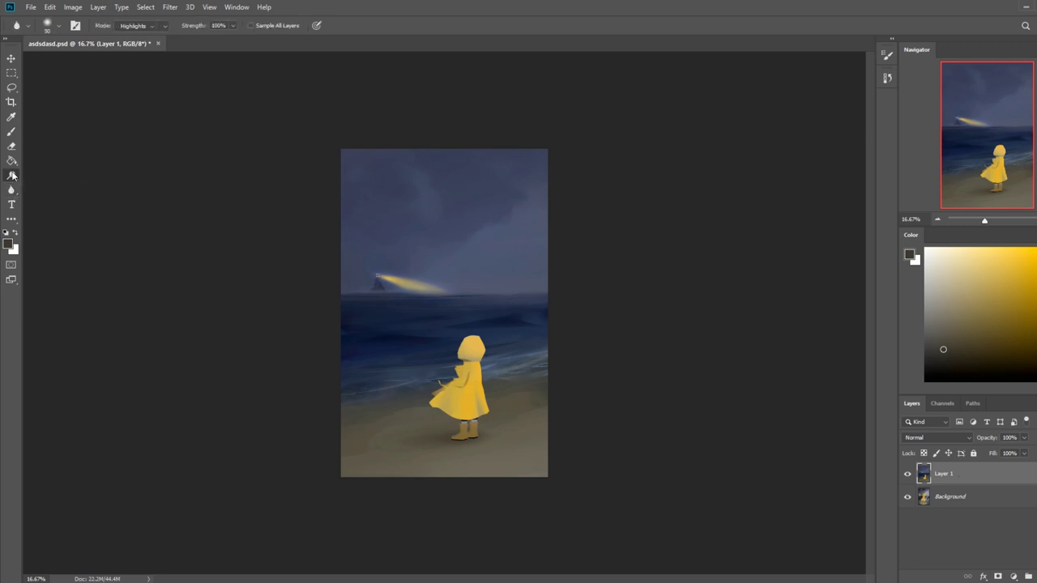
click(57, 197)
click(133, 25)
click(146, 36)
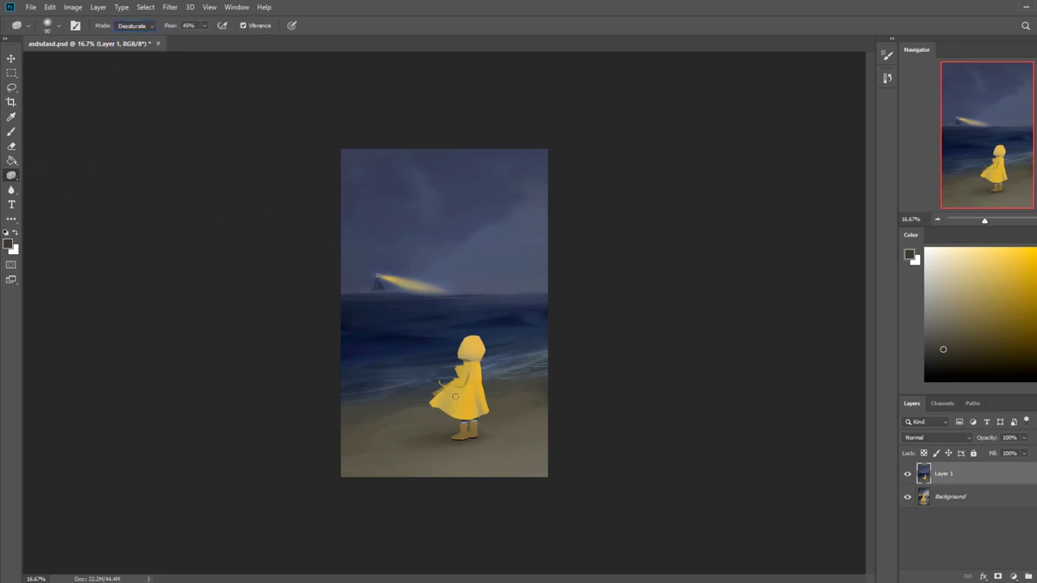
key(bracketright)
key(bracketright)
key(bracketright)
key(bracketright)
key(bracketright)
key(bracketright)
key(bracketright)
key(bracketright)
mouse_move(447, 423)
mouse_down()
mouse_move(475, 381)
mouse_move(424, 407)
mouse_move(458, 397)
mouse_move(474, 407)
mouse_move(425, 406)
mouse_move(471, 416)
mouse_up()
key(bracketleft)
key(bracketleft)
key(bracketleft)
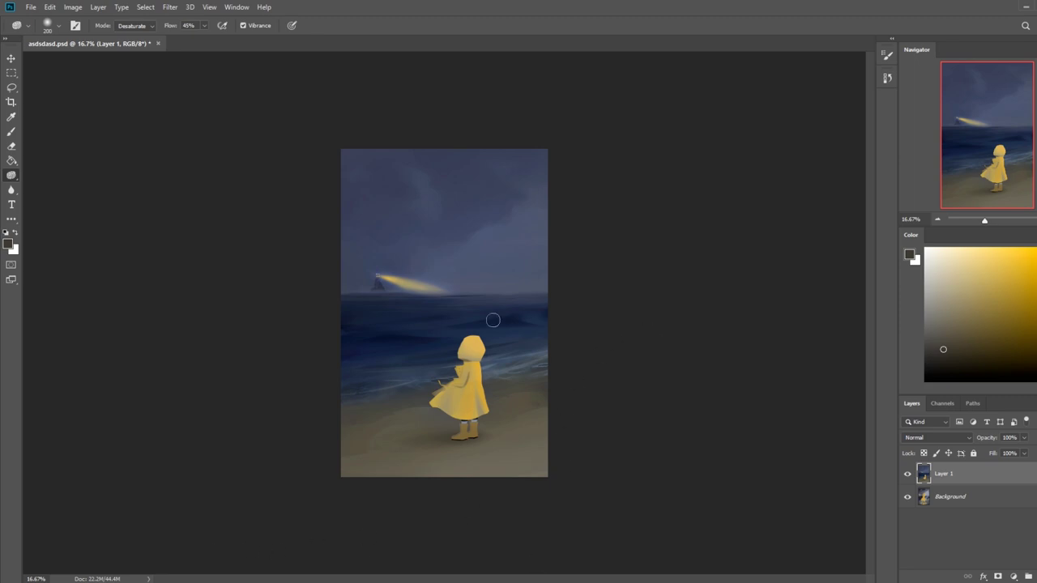
Switch the repaint layer's visibility repeatedly to compare the desaturated version with the original underneath.
click(907, 475)
click(908, 477)
click(908, 477)
click(909, 477)
click(908, 478)
click(908, 478)
click(908, 477)
click(908, 478)
click(907, 475)
click(907, 475)
Restore Photoshop to a floating window and compare the repaint with the original once more.
double_click(685, 2)
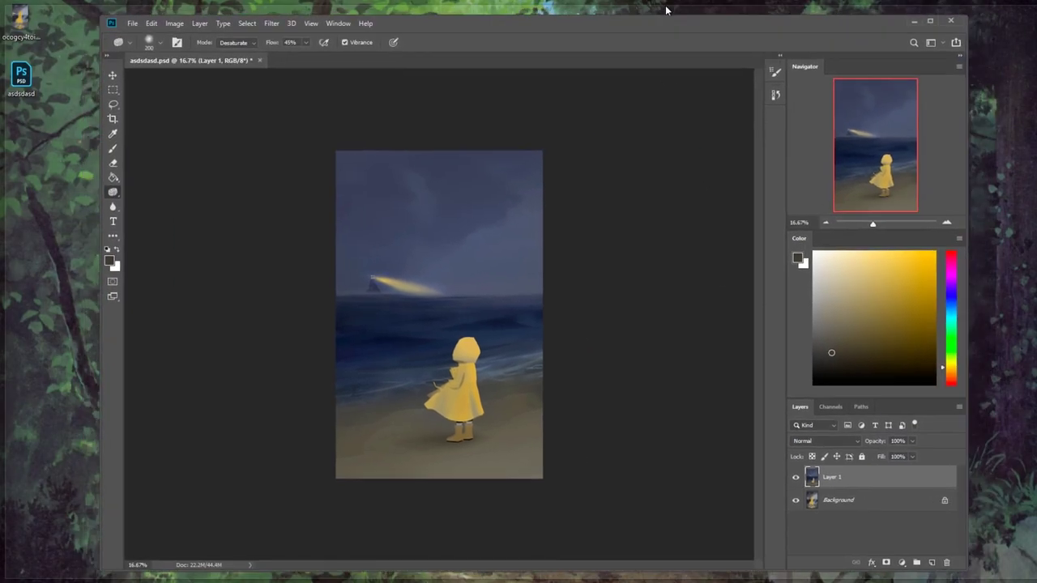
mouse_move(666, 6)
mouse_down()
mouse_move(673, 1)
mouse_move(671, 25)
mouse_move(686, 7)
mouse_up()
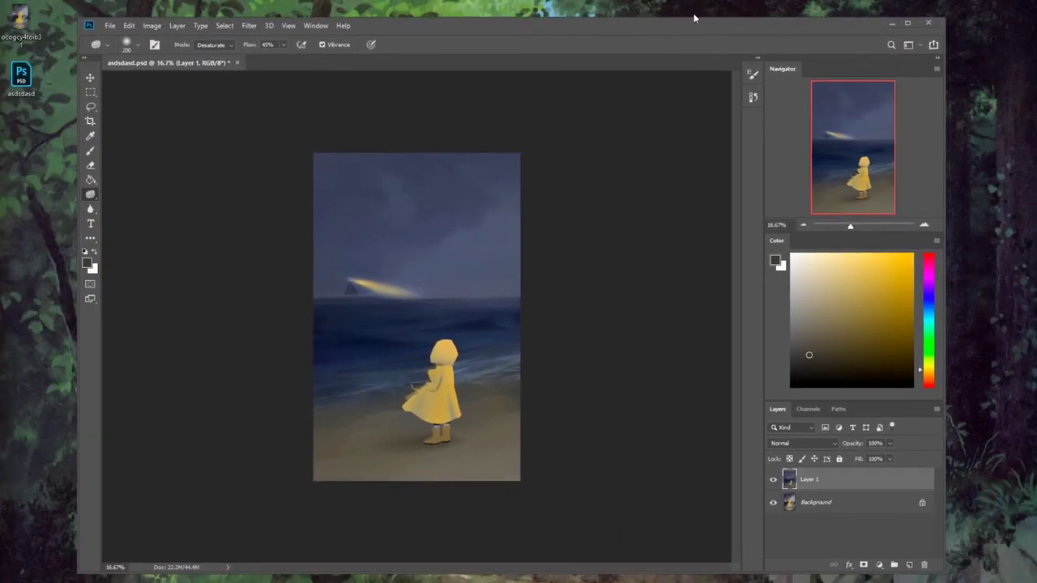
click(773, 480)
click(773, 480)
click(773, 480)
click(773, 480)
click(928, 367)
Switch to Chrome, view the Istebrak website and open its linked Reddit community.
mouse_move(162, 580)
click(162, 547)
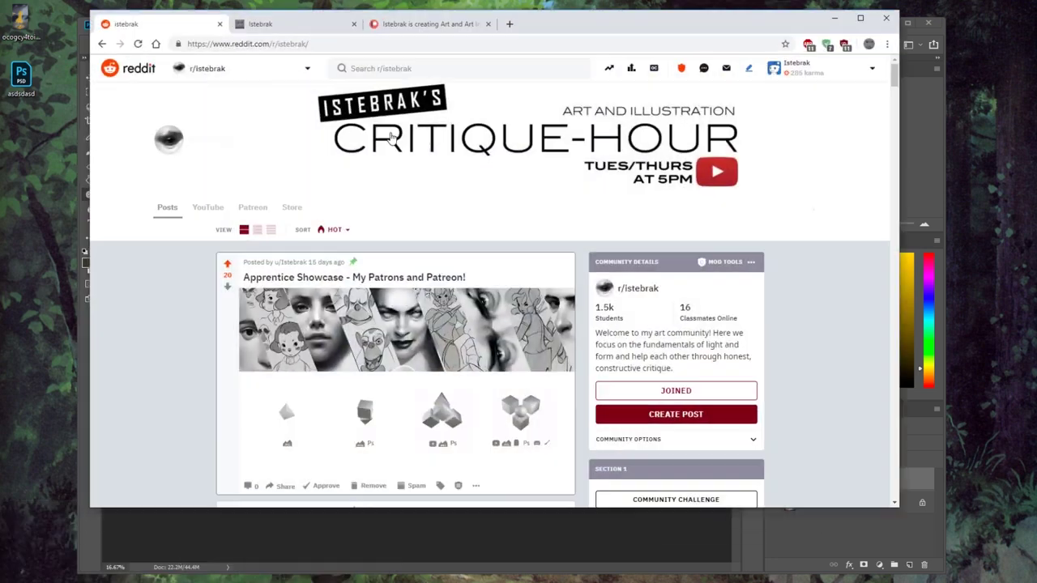
click(297, 24)
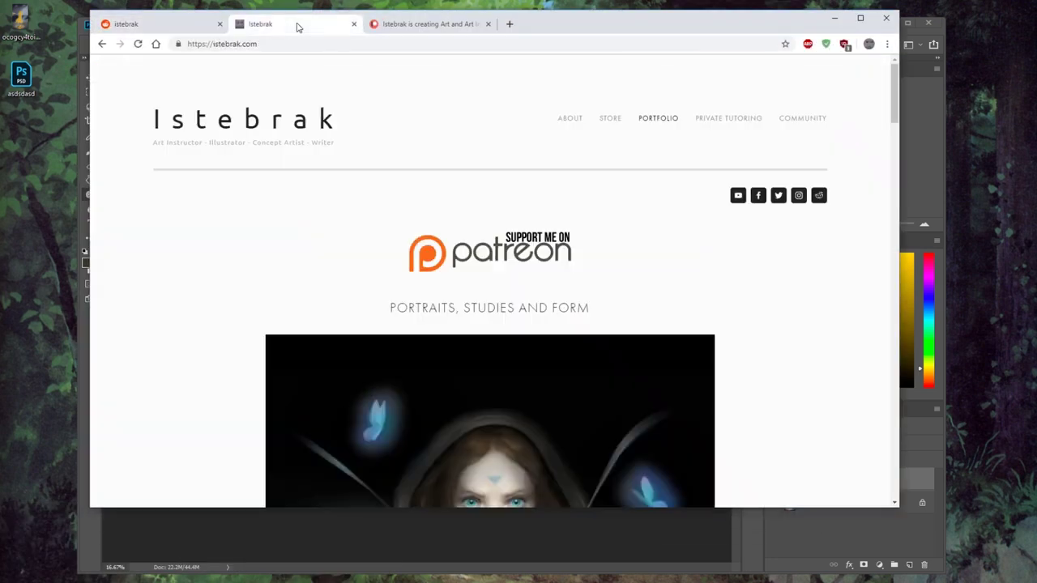
click(819, 197)
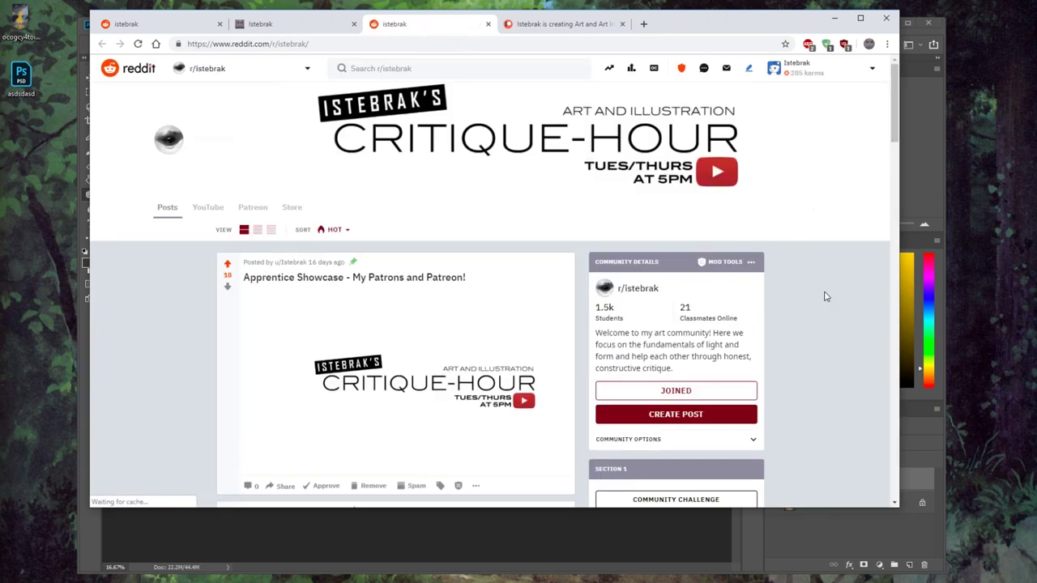
Look over the elemental character design challenge on r/istebrak and pause the Apprentice Showcase video.
scroll(826, 312, down, 4)
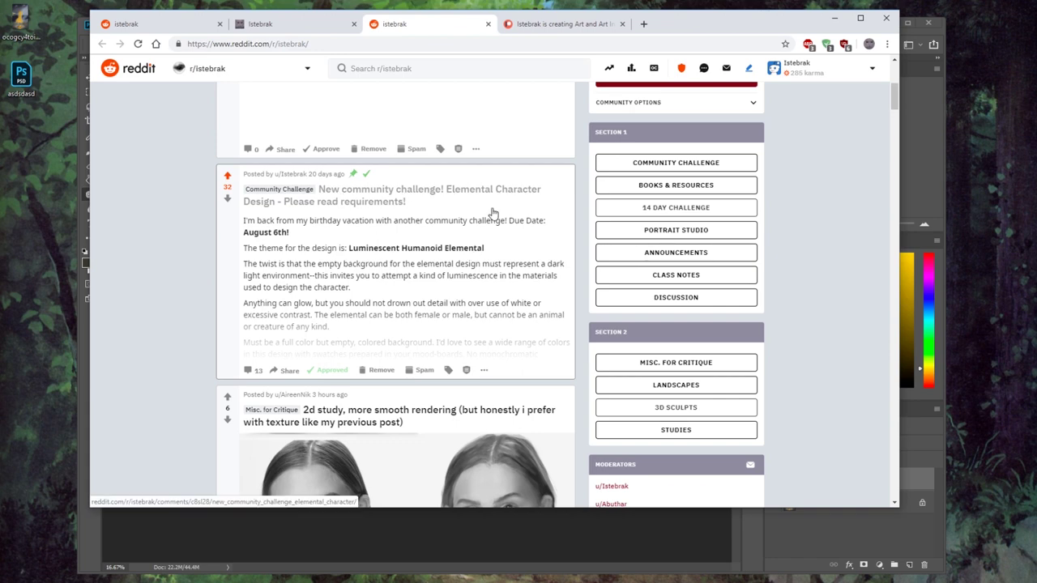
scroll(418, 207, up, 2)
scroll(418, 205, up, 3)
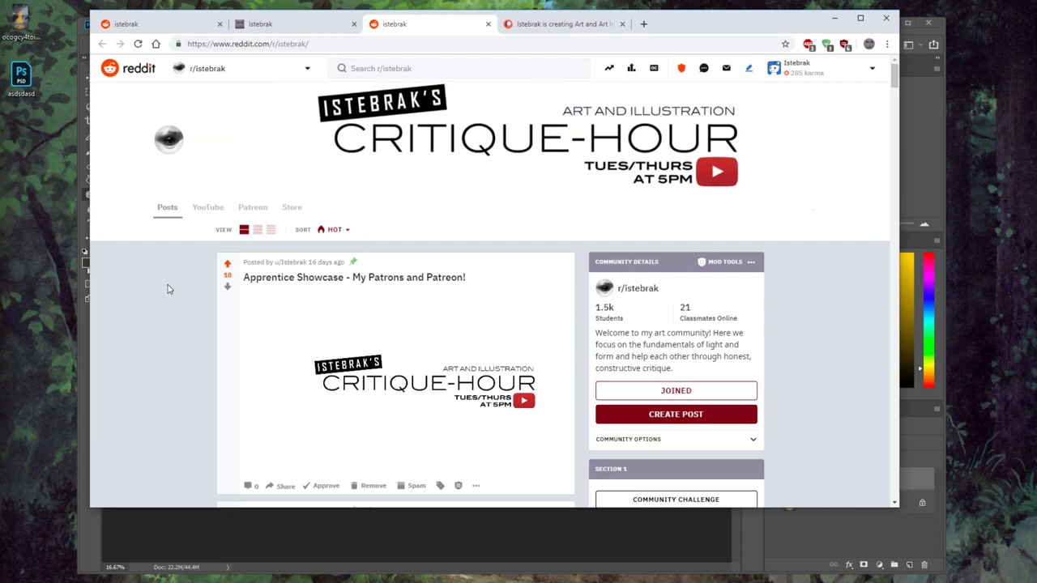
click(274, 463)
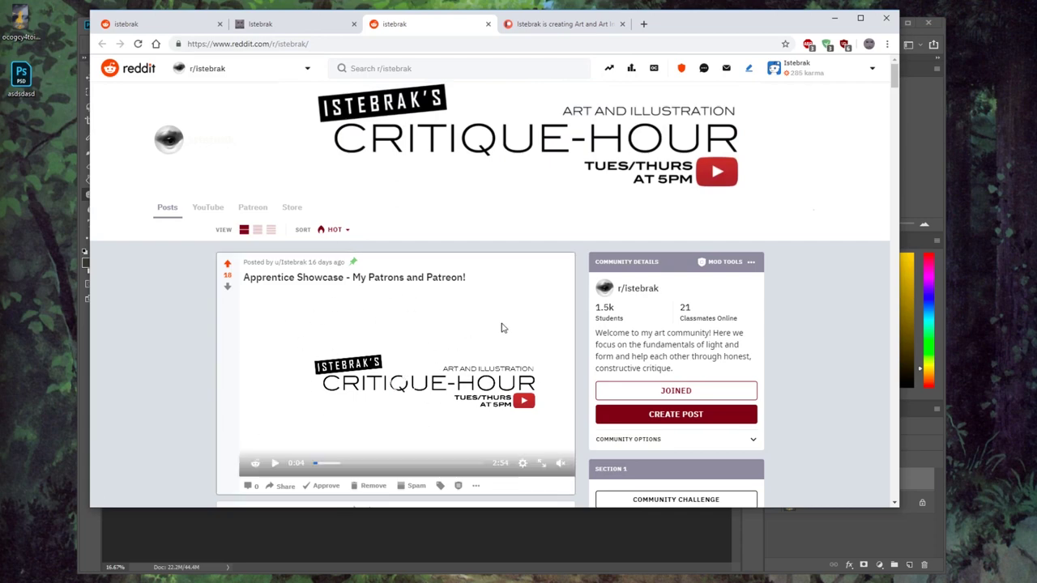
Revisit the open Istebrak pages, ending on the first r/istebrak page, and check August 6 in the system calendar.
click(162, 25)
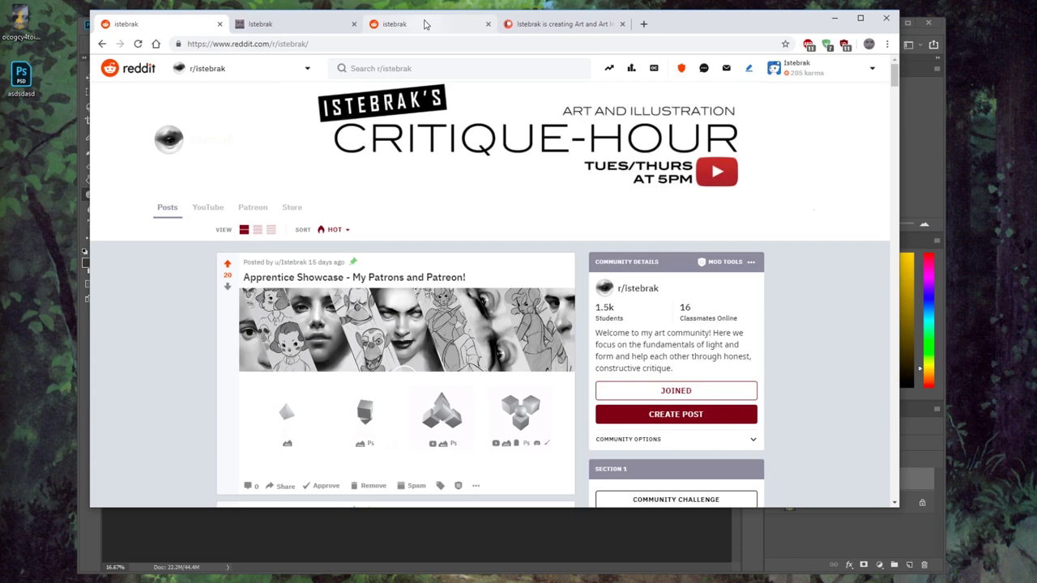
click(425, 24)
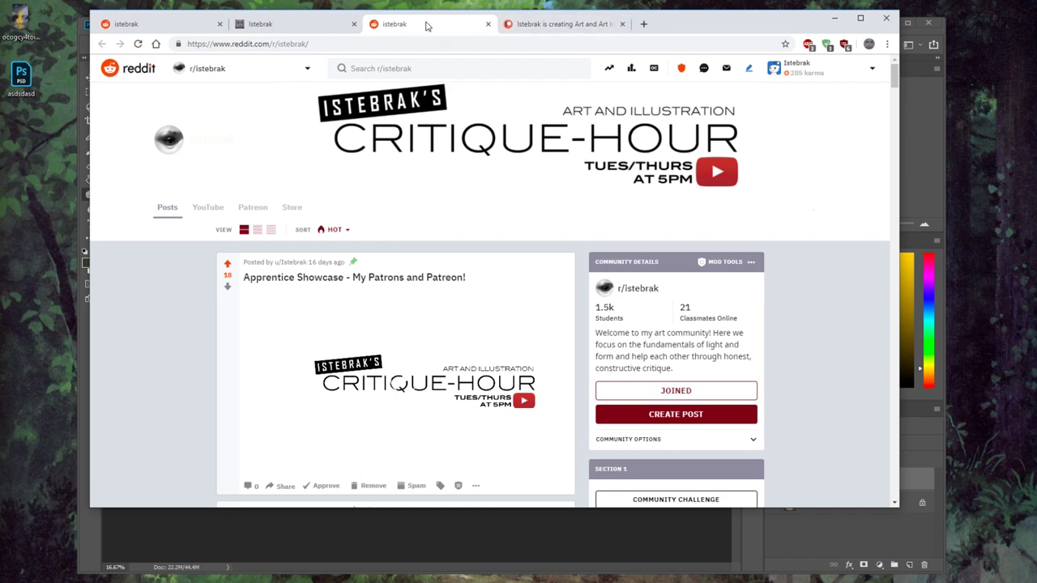
click(279, 25)
click(172, 31)
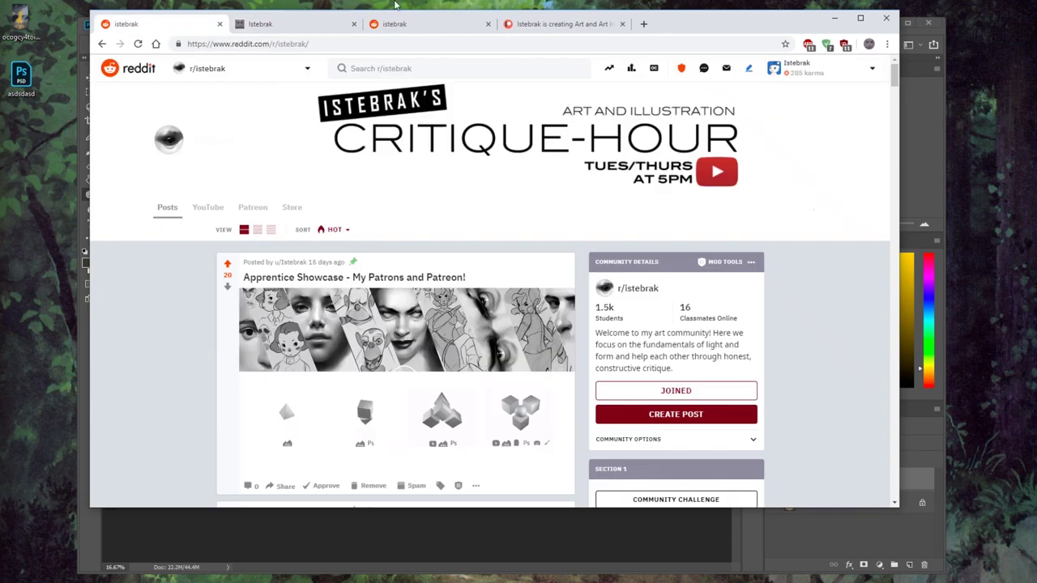
key(super+alt+d)
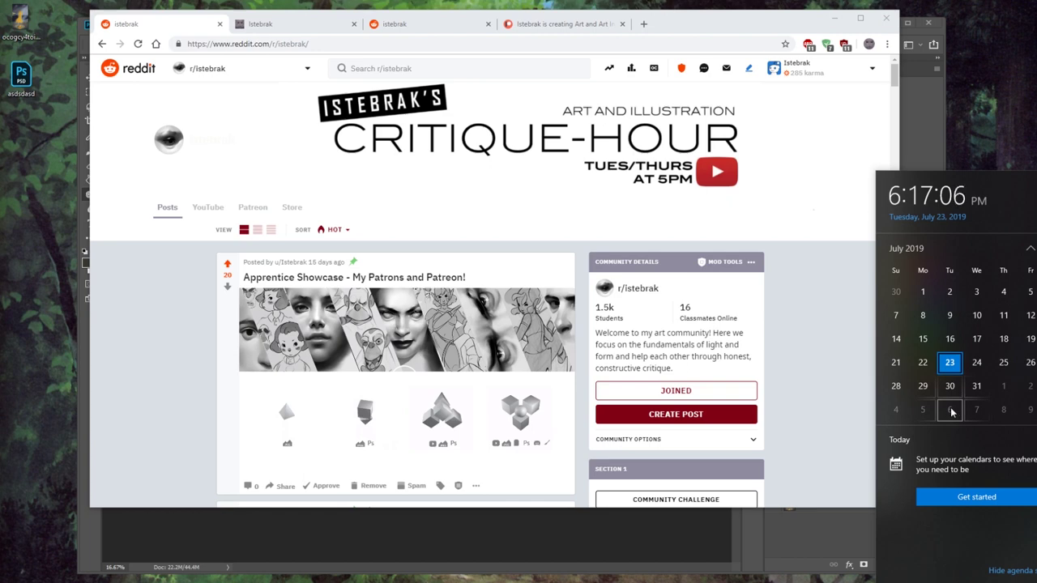
click(714, 5)
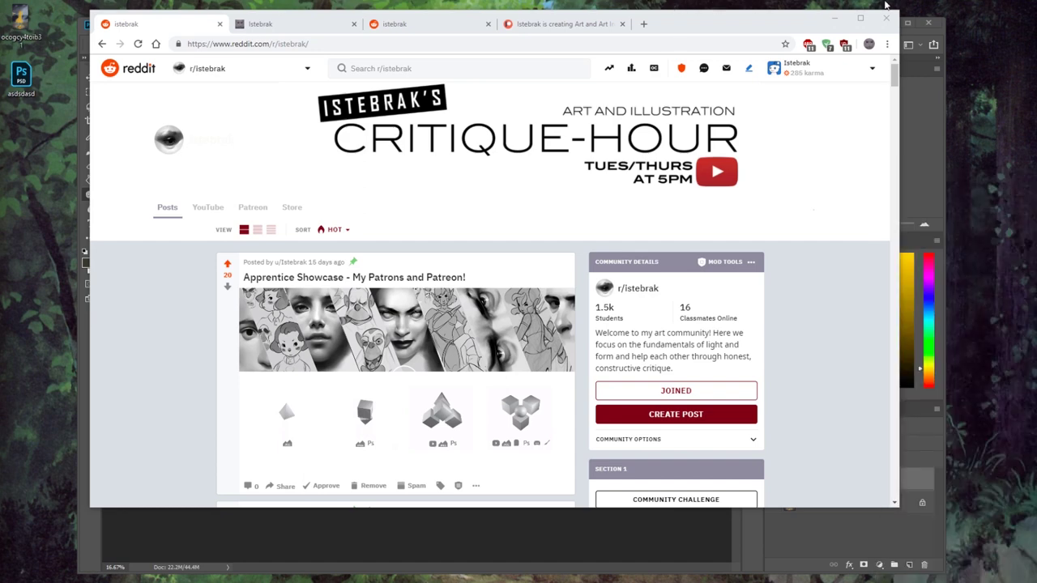